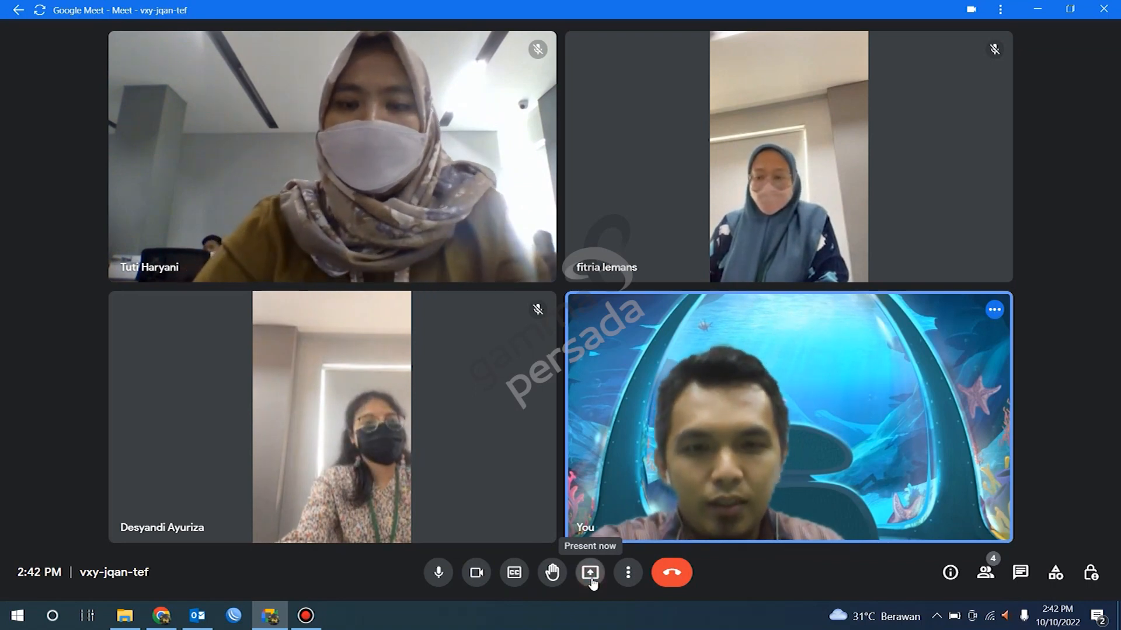
Step: Present the Google Docs.pptx slides tab to everyone in the meeting, with tab audio shared
left_click(591, 581)
left_click(626, 528)
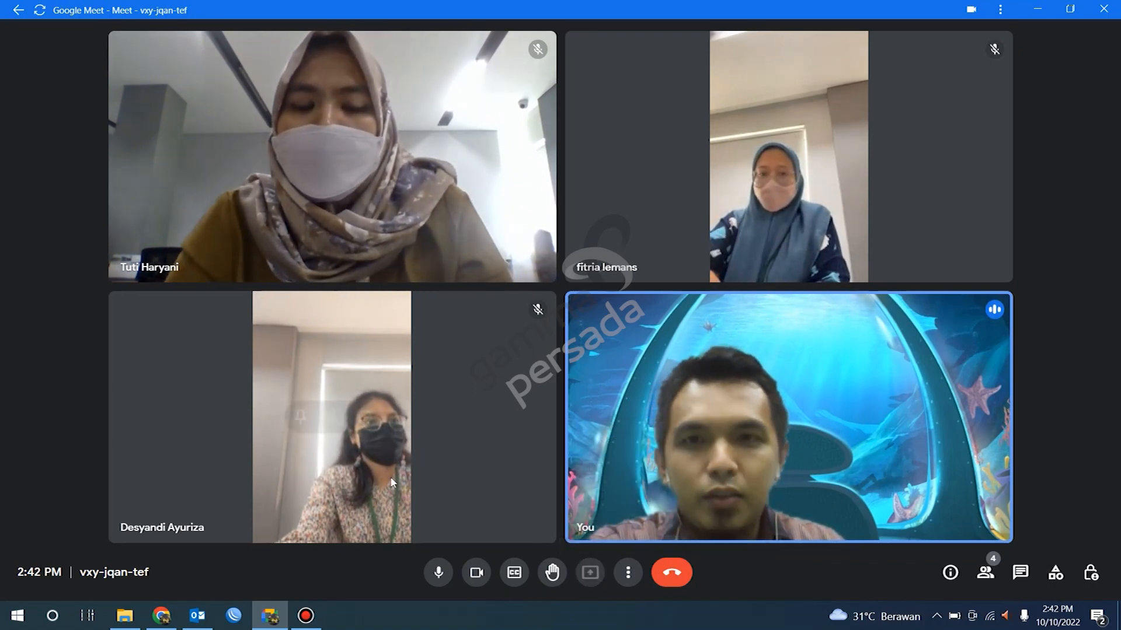
left_click(435, 125)
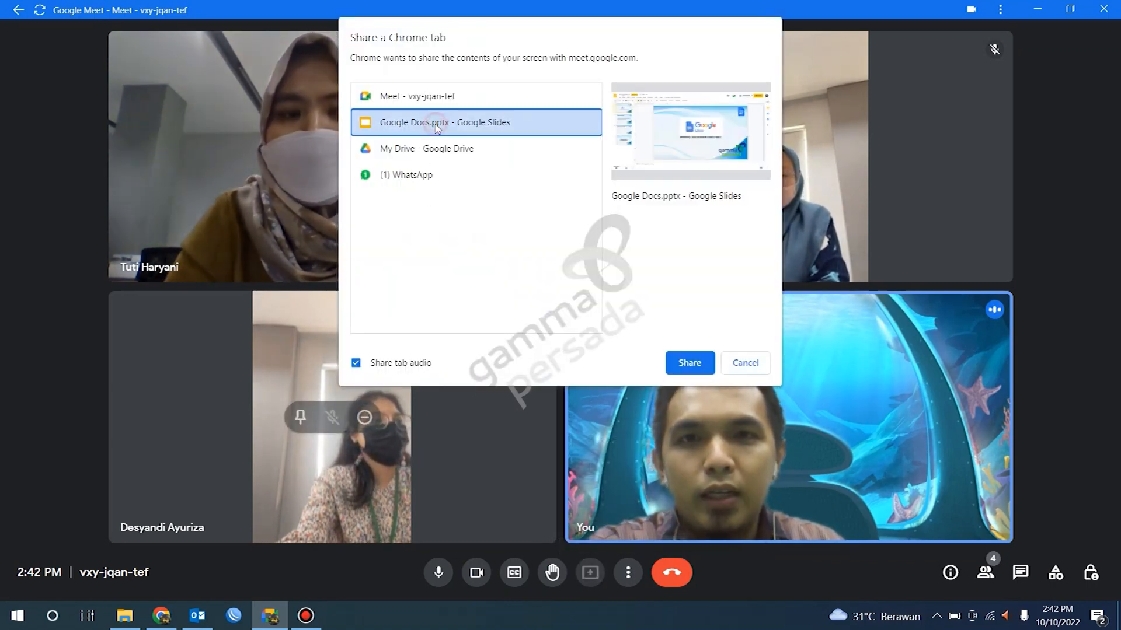
left_click(684, 365)
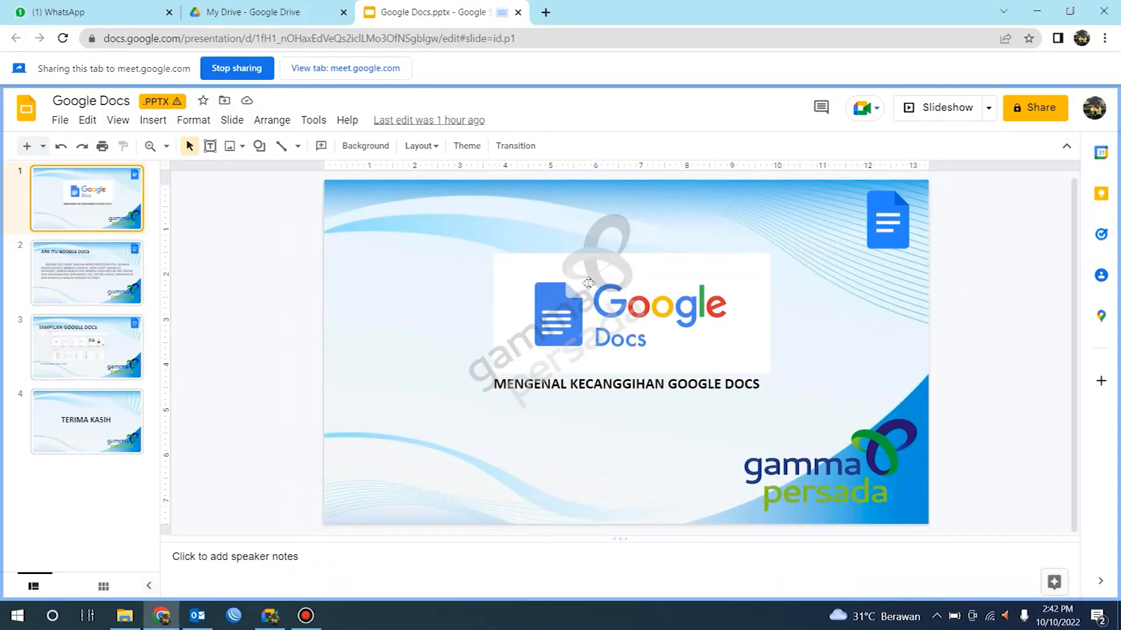
Step: Start the slideshow and advance through the slides to the 'TAMPILAN GOOGLE DOCS' slide
left_click(946, 108)
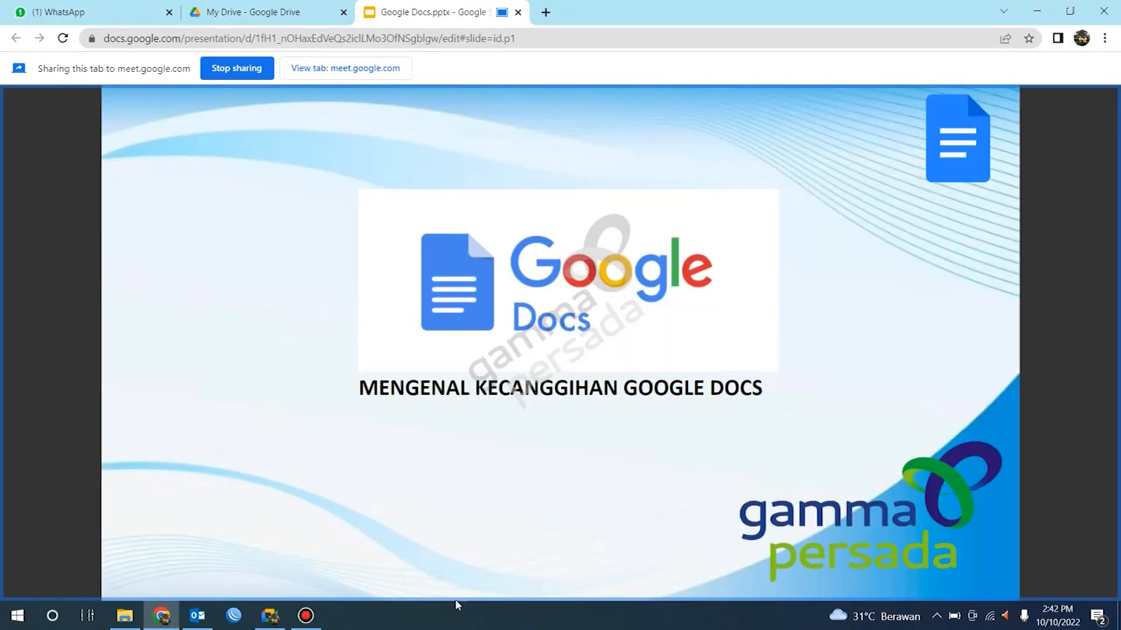
left_click(306, 620)
left_click(306, 619)
left_click(270, 617)
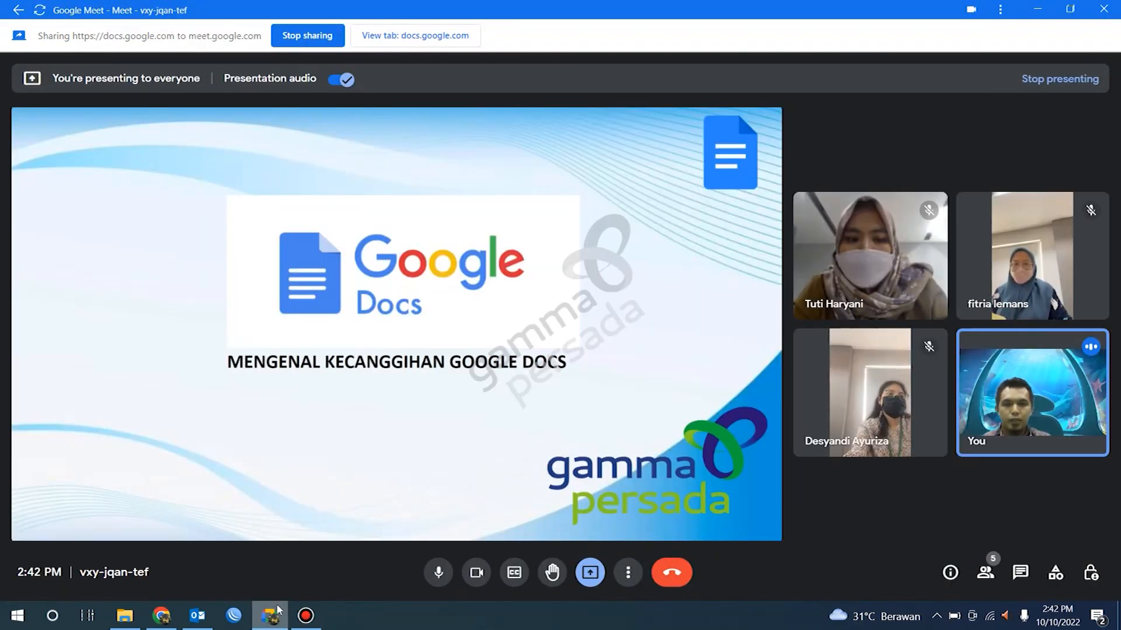
mouse_move(168, 623)
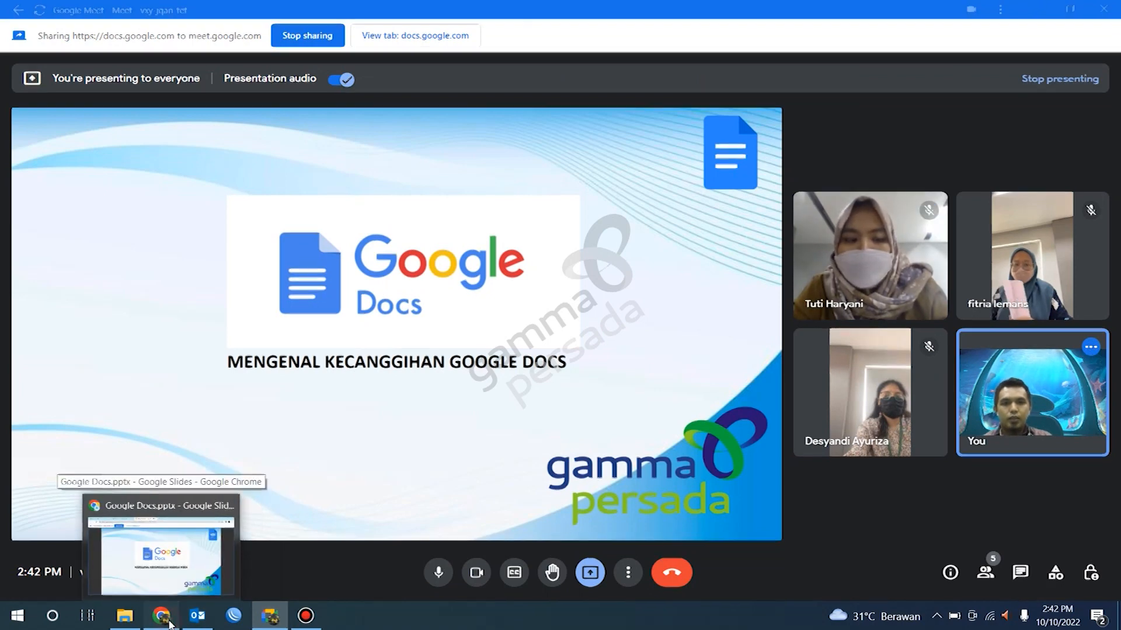
left_click(168, 622)
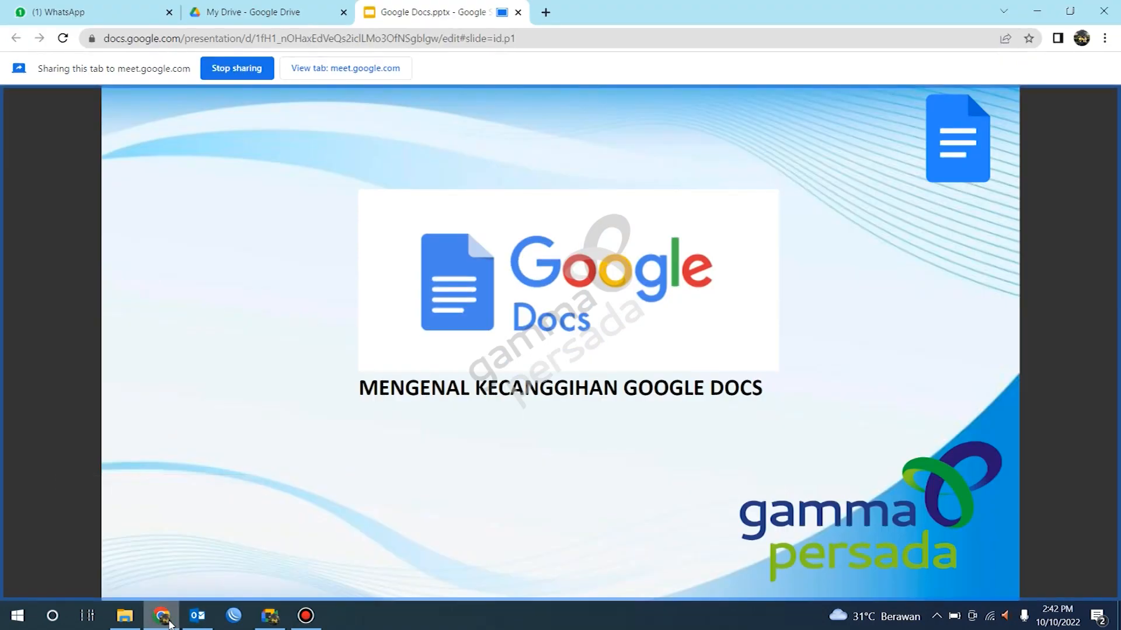
left_click(372, 474)
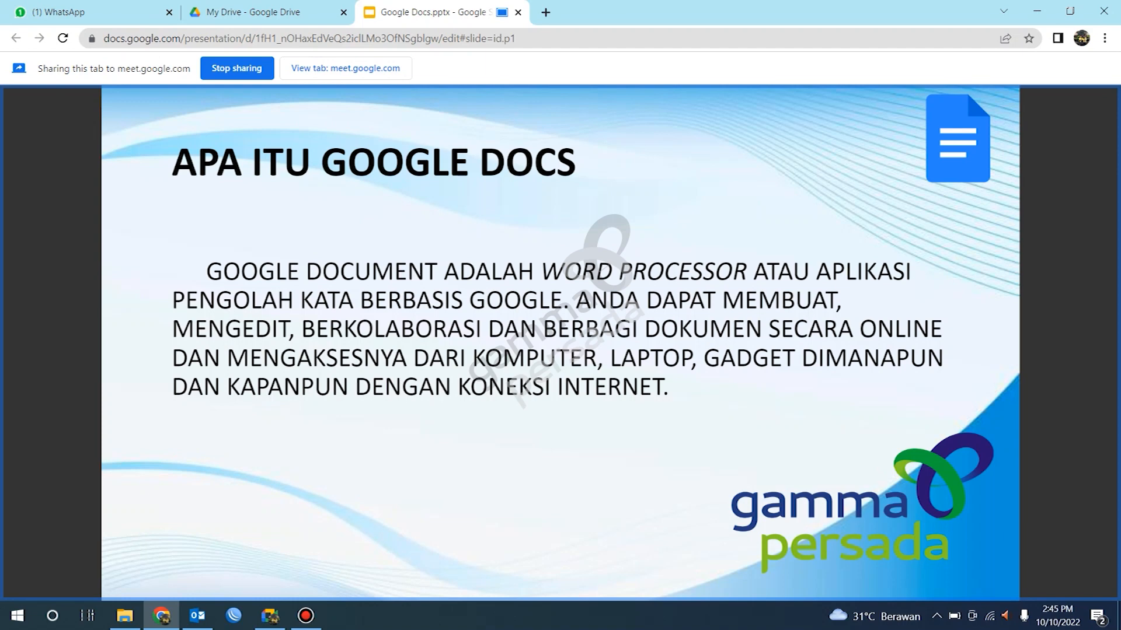
left_click(522, 394)
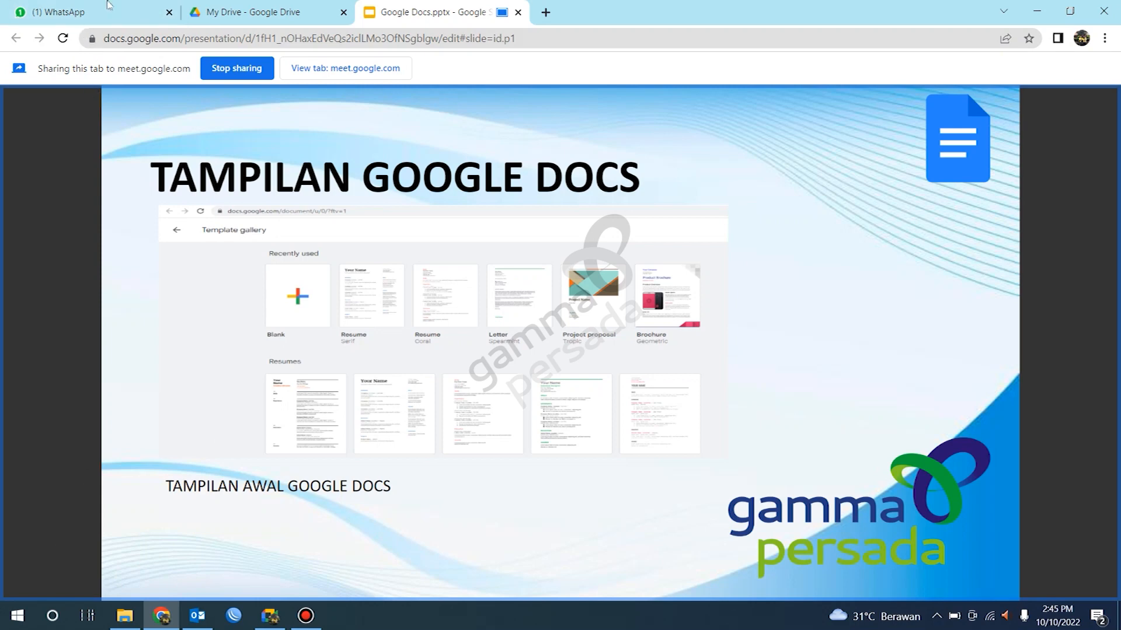
Step: Close the WhatsApp tab and share the My Drive tab in the meeting instead
left_click(169, 12)
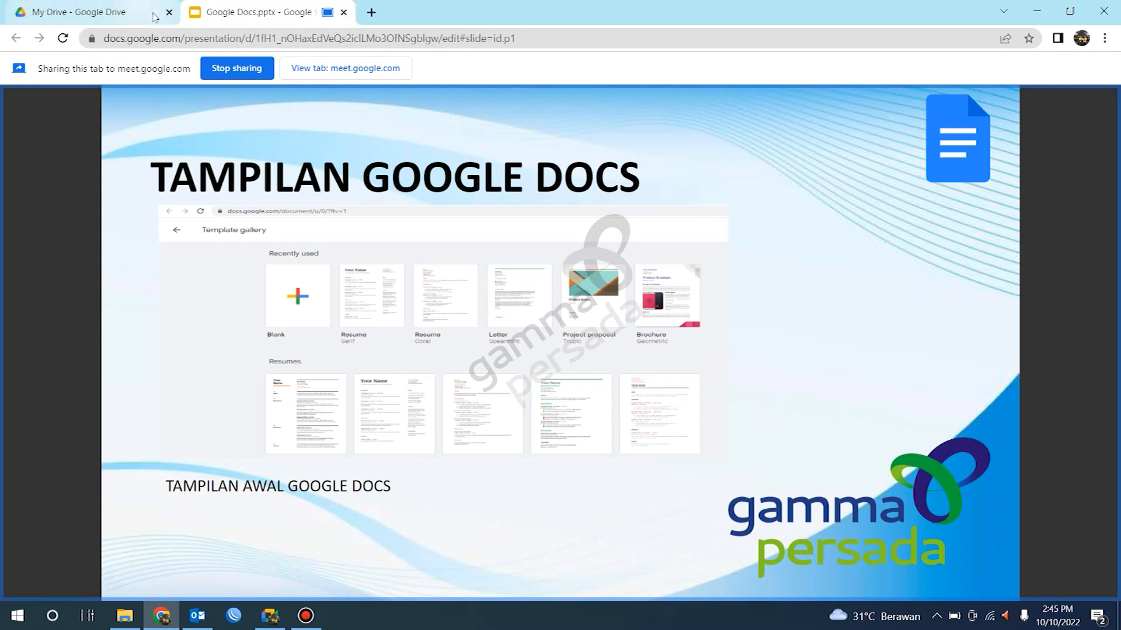
left_click(102, 6)
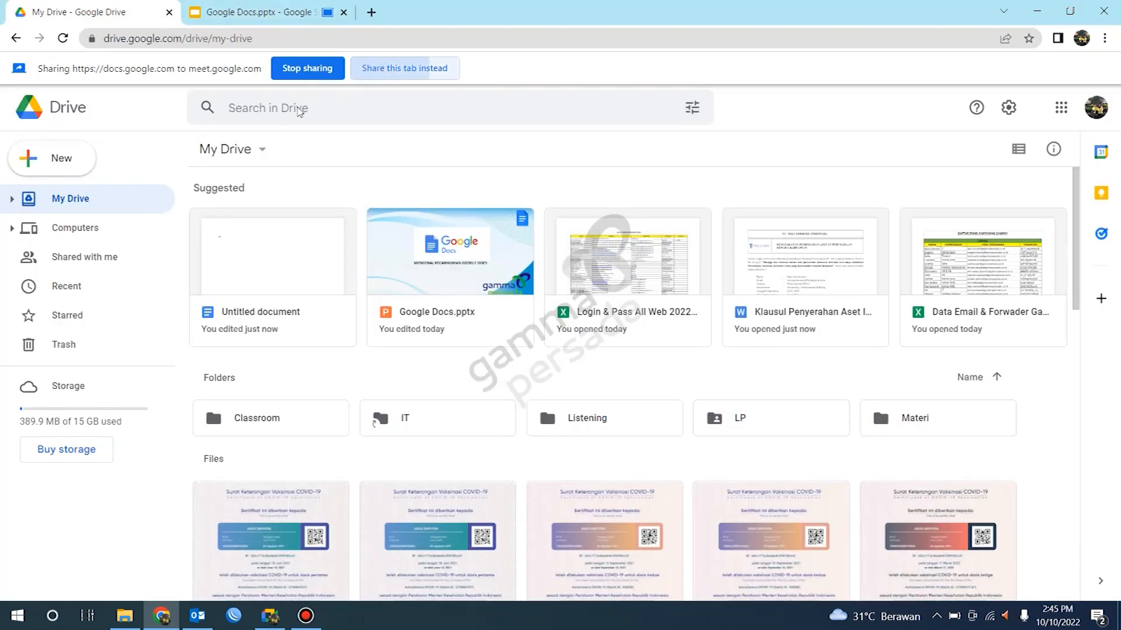
left_click(433, 67)
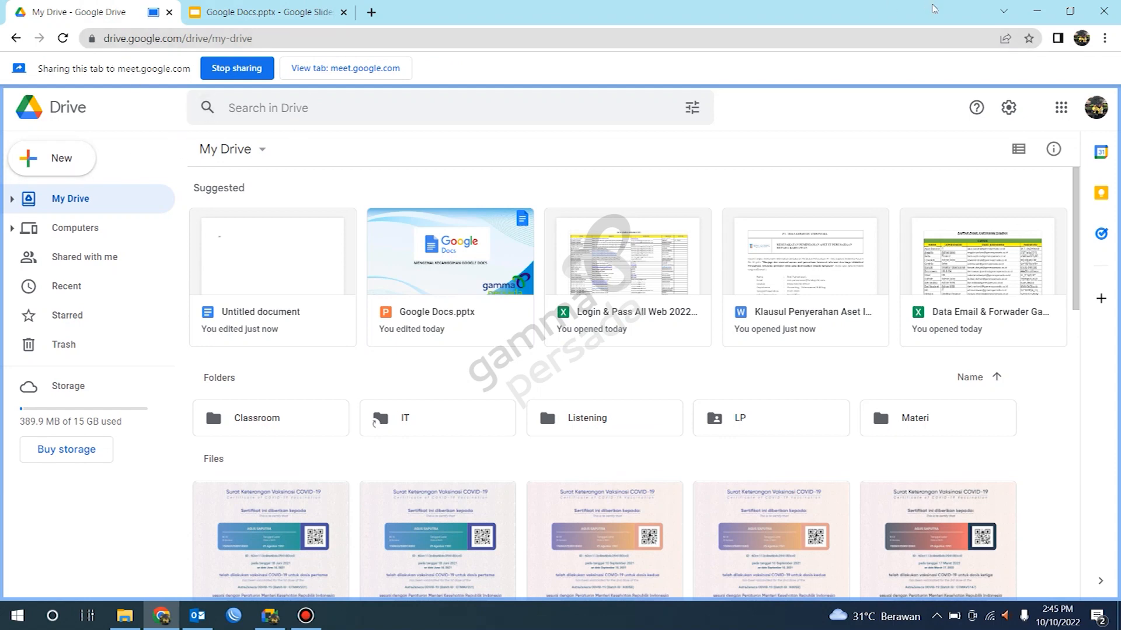
Step: Open and close the Google account menu to show the signed-in account
left_click(1097, 109)
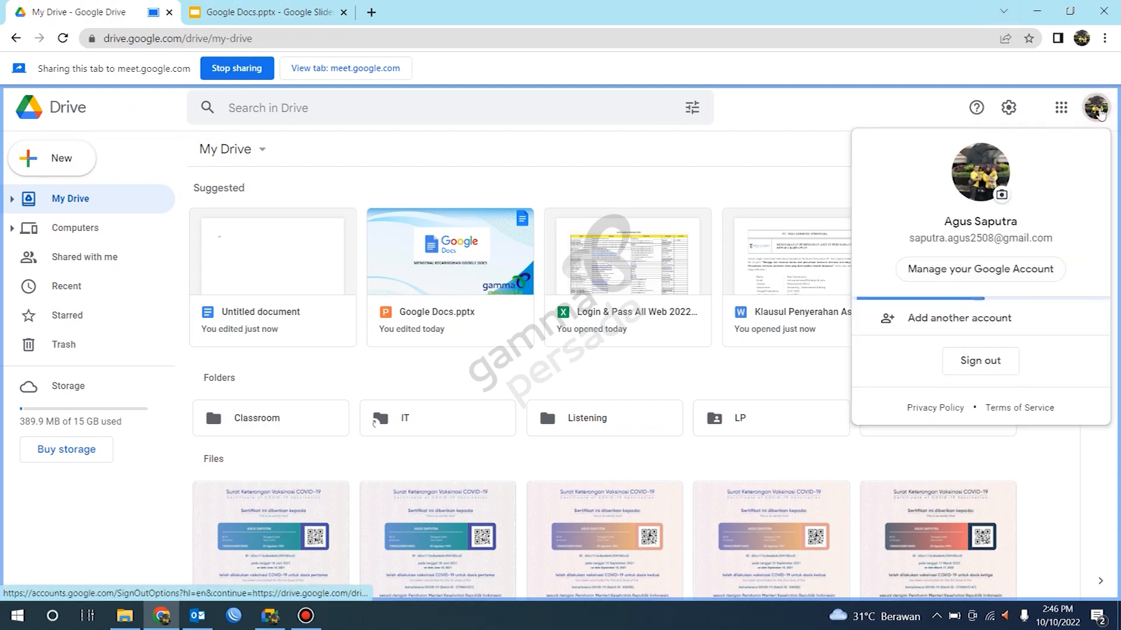
left_click(1097, 109)
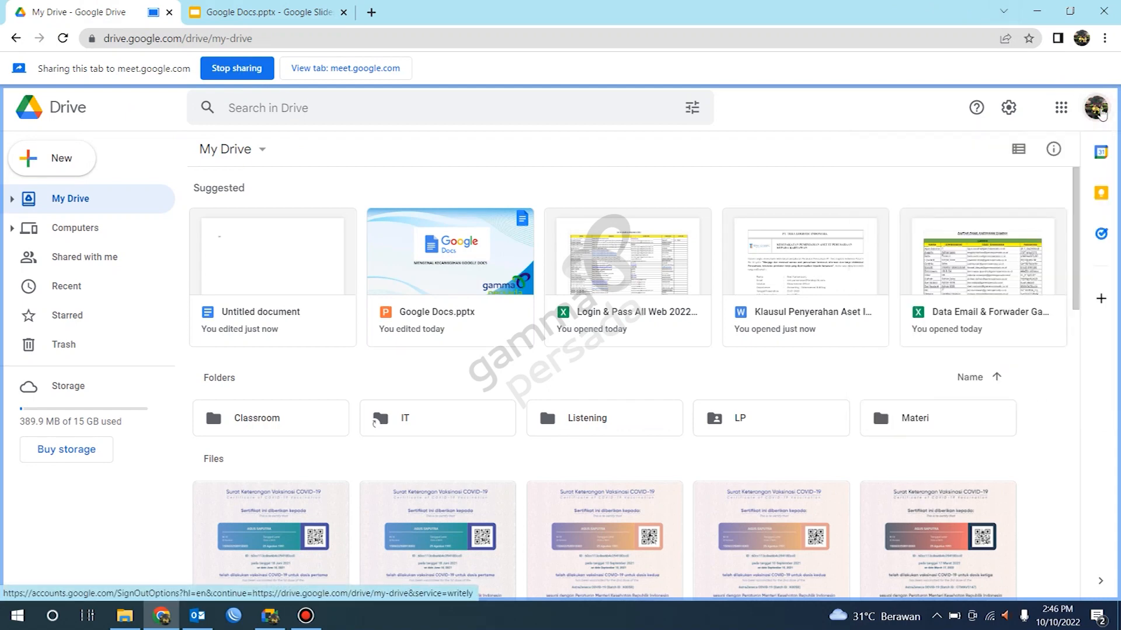
left_click(1099, 114)
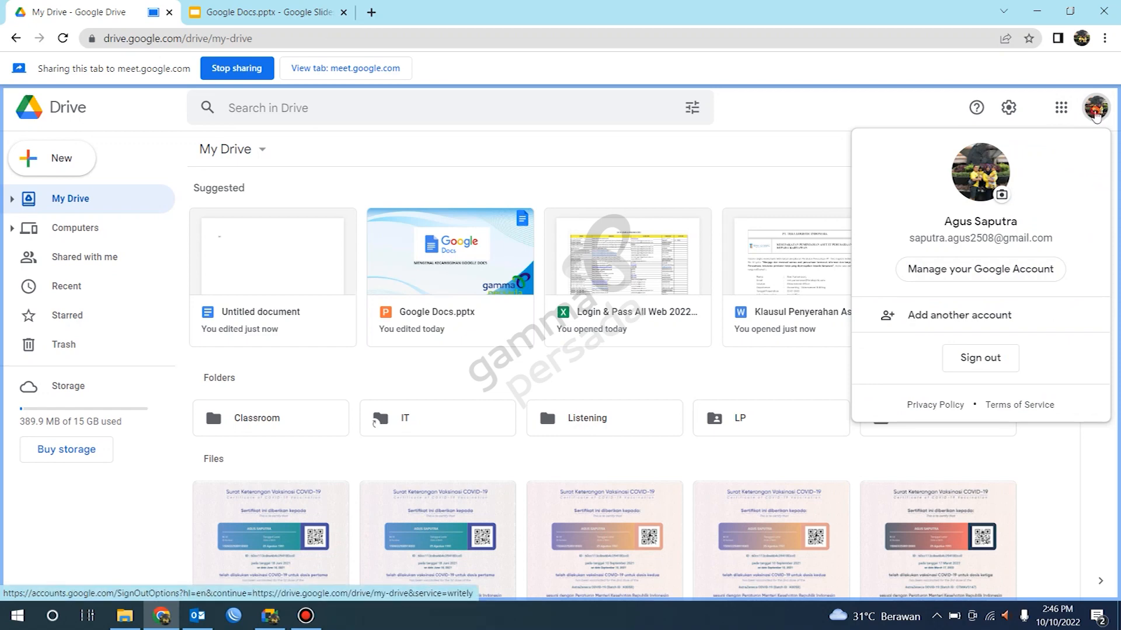
left_click(1097, 117)
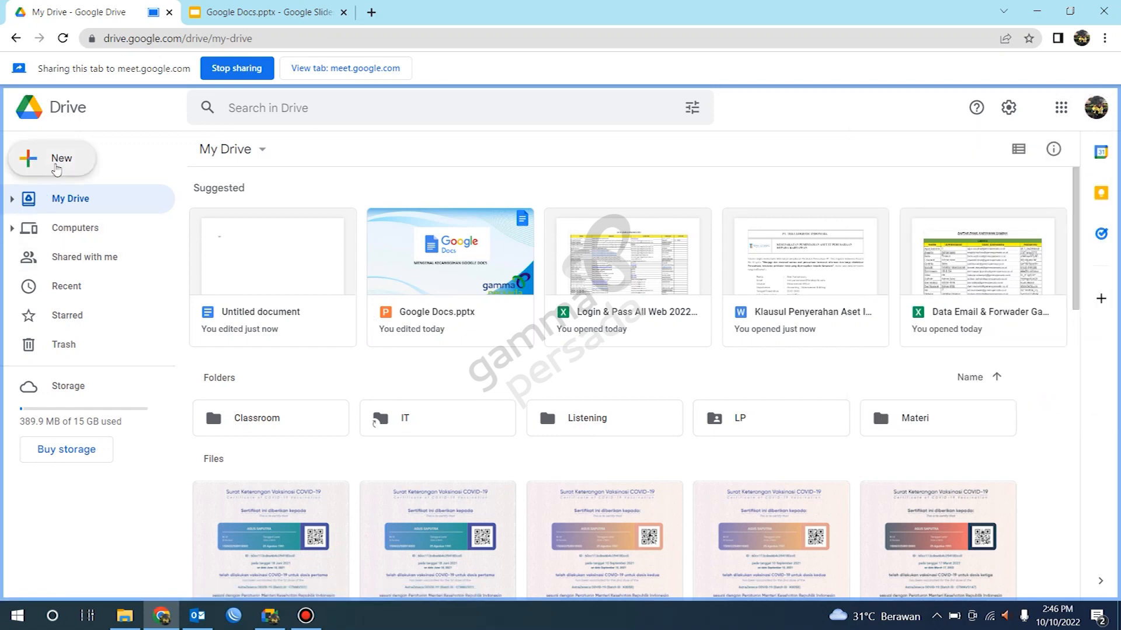
Step: Create a new blank Google Docs document from My Drive
left_click(57, 168)
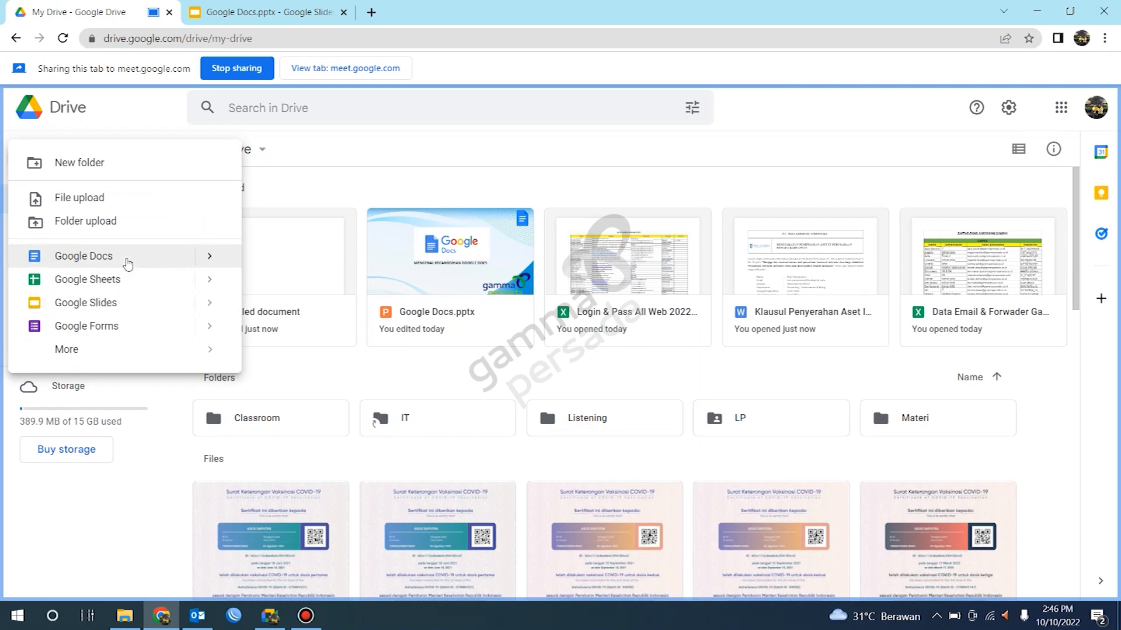
mouse_move(208, 256)
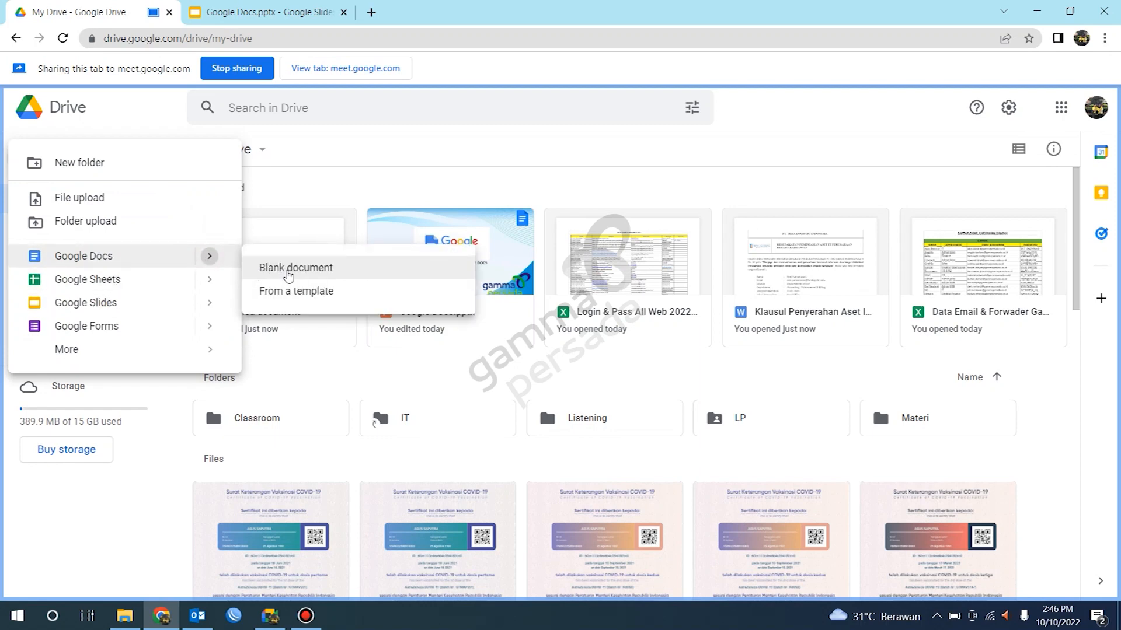
left_click(287, 271)
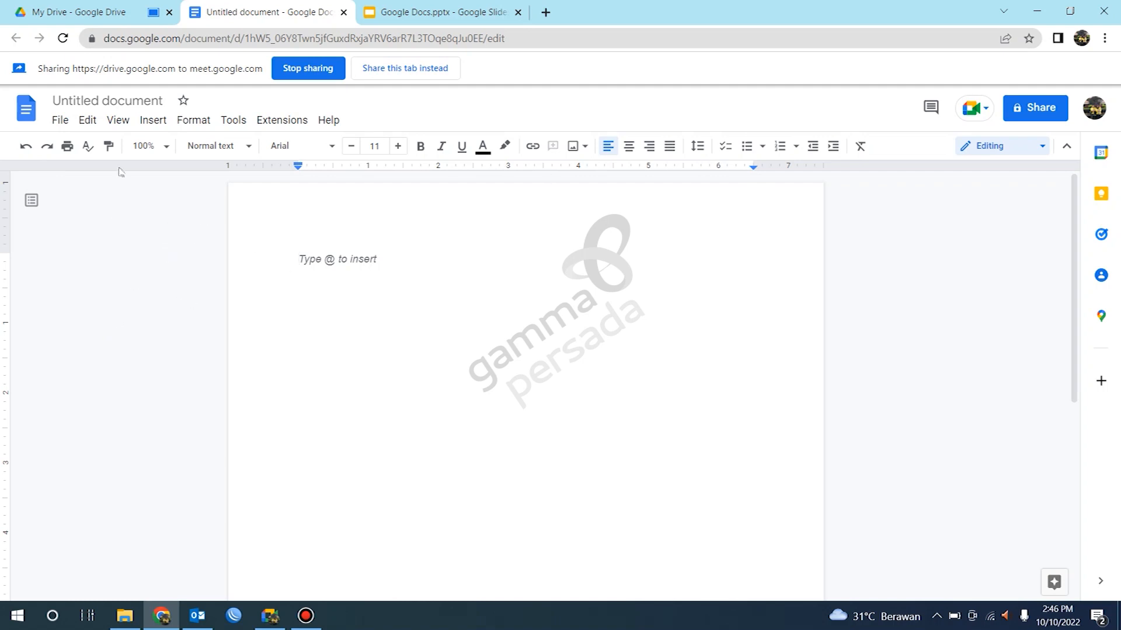
Step: Rename the untitled document as Webinar
left_click(108, 100)
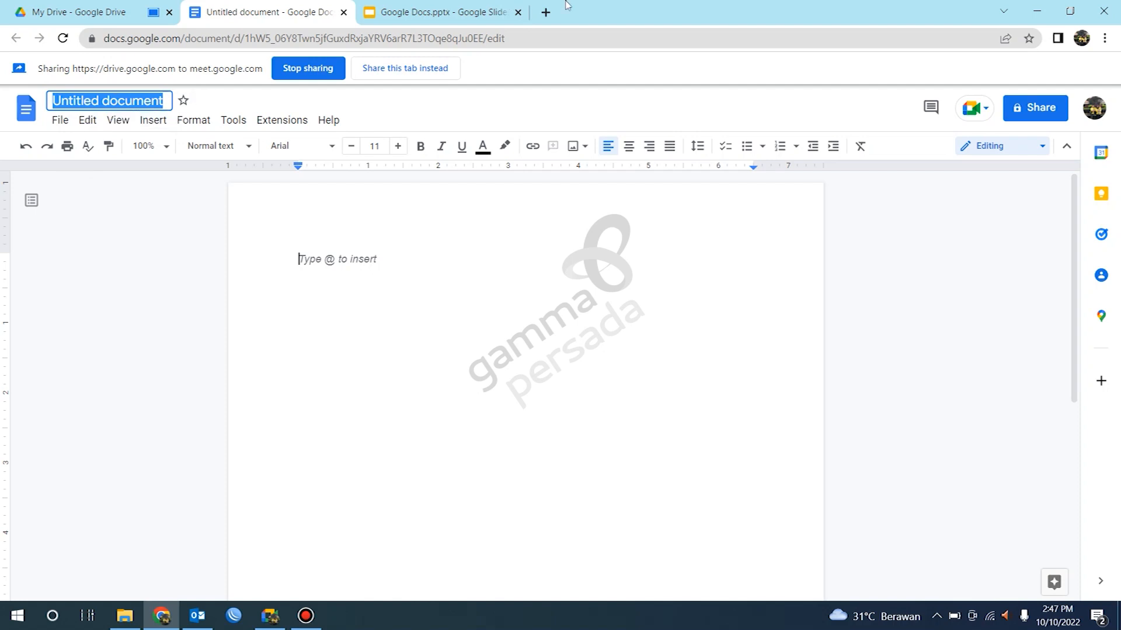
type("Webinar")
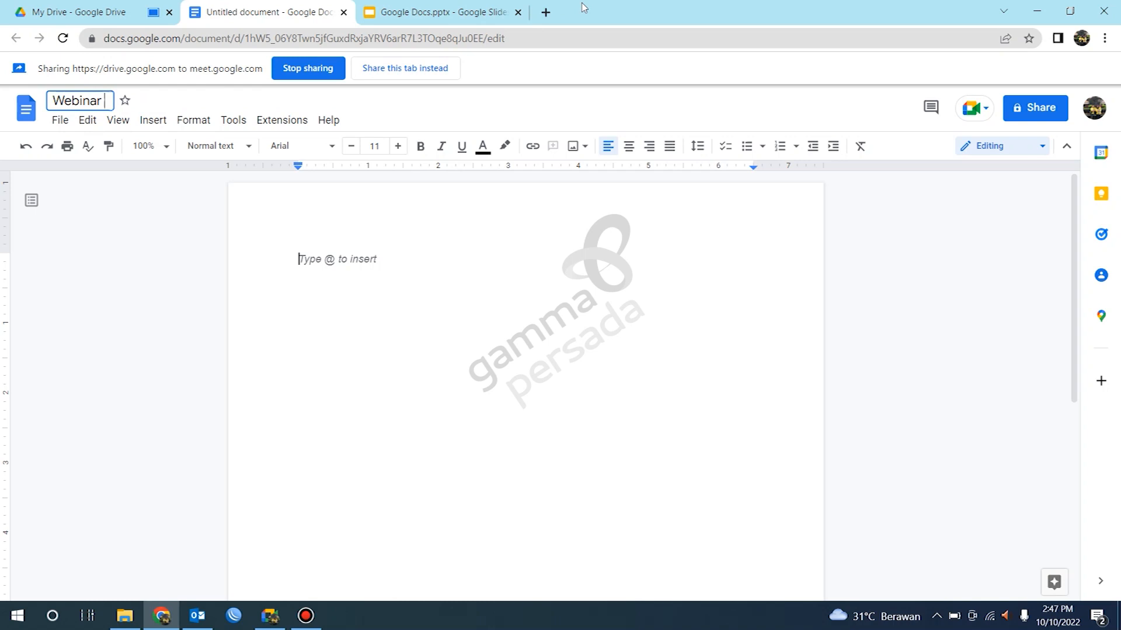
key("BackSpace")
left_click(490, 306)
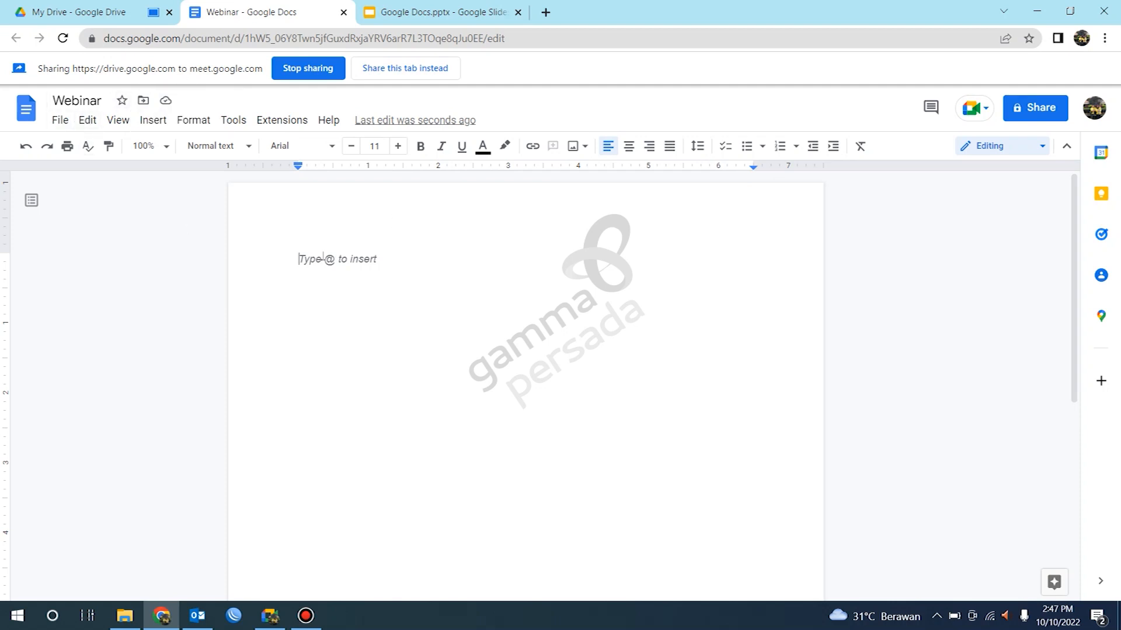
left_click(299, 263)
left_click(69, 122)
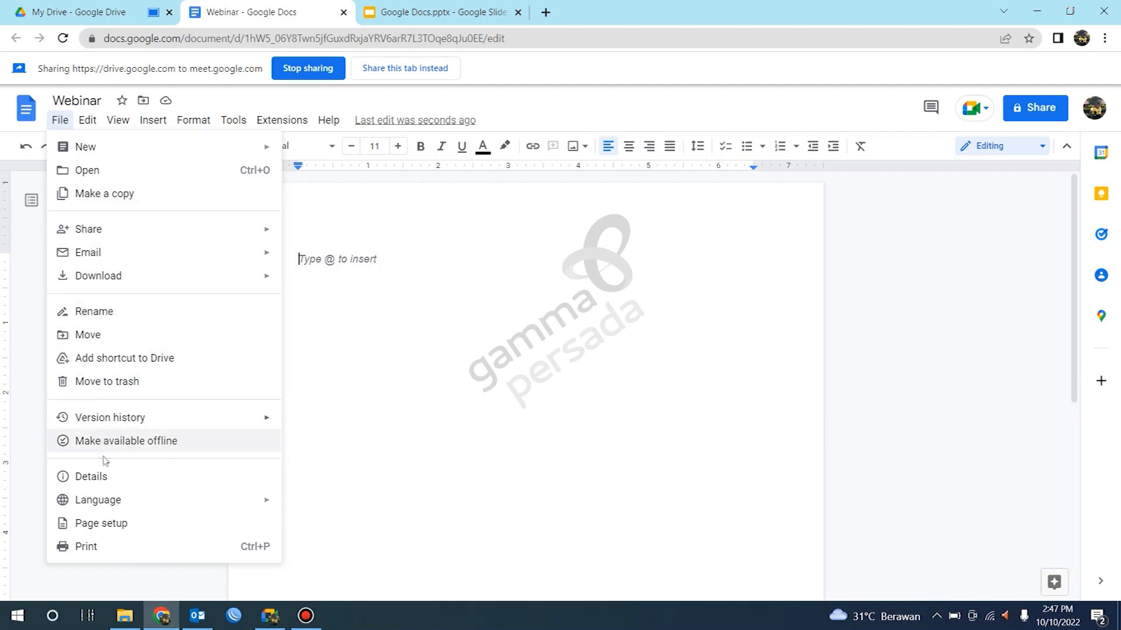
left_click(364, 260)
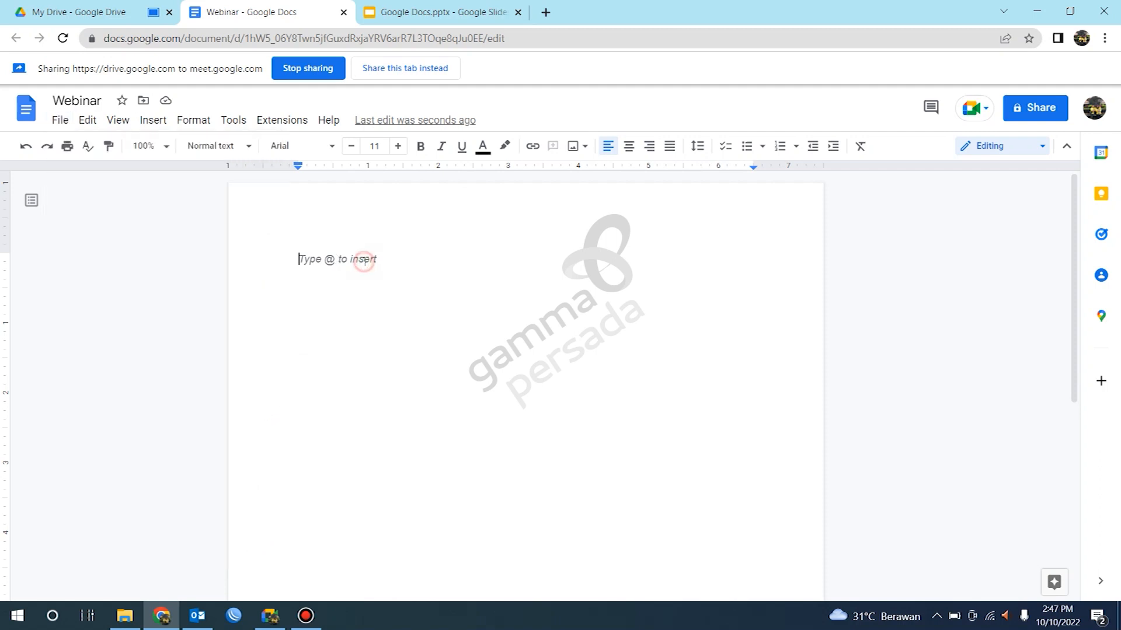
Step: Open the Klausul Penyerahan Word file from the recent files in the Open a file dialog
left_click(54, 120)
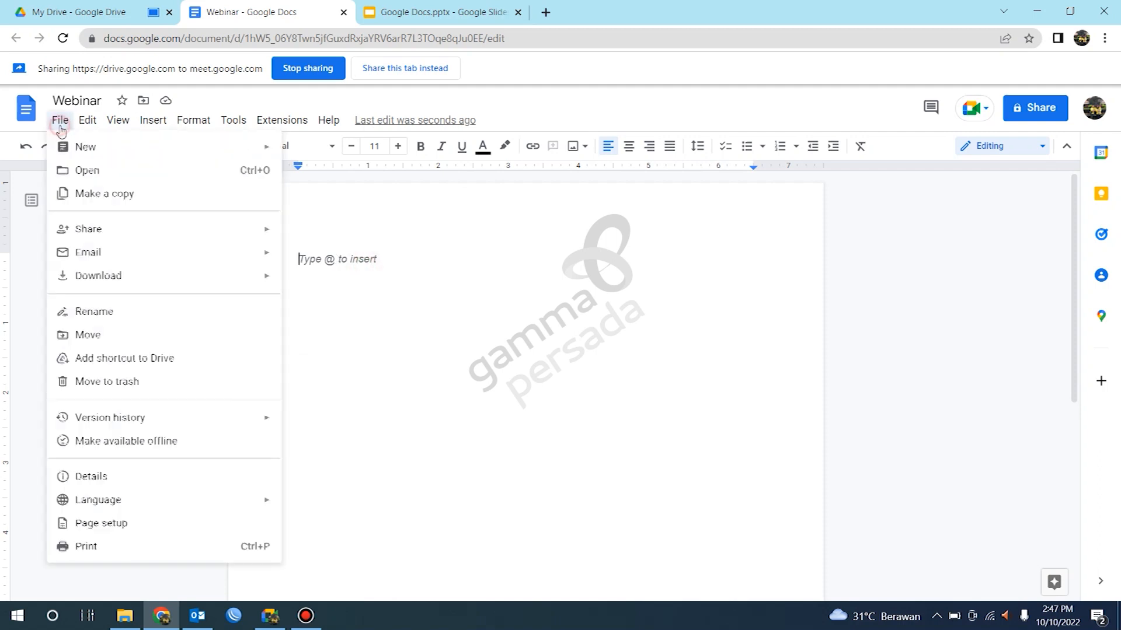
left_click(81, 170)
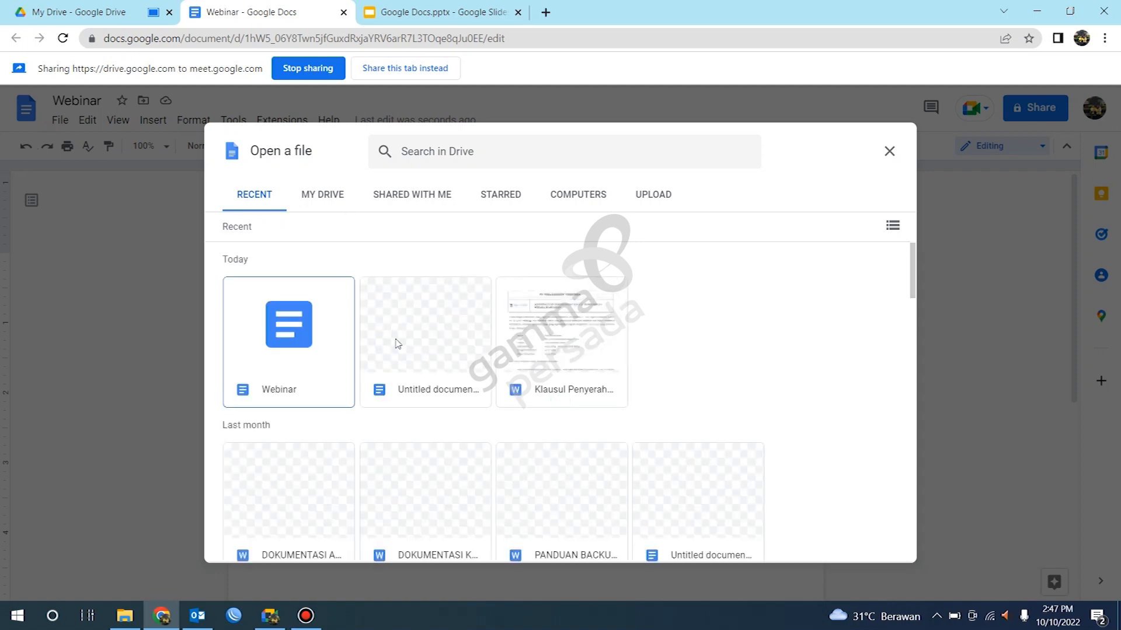
scroll(423, 350, "down", 7)
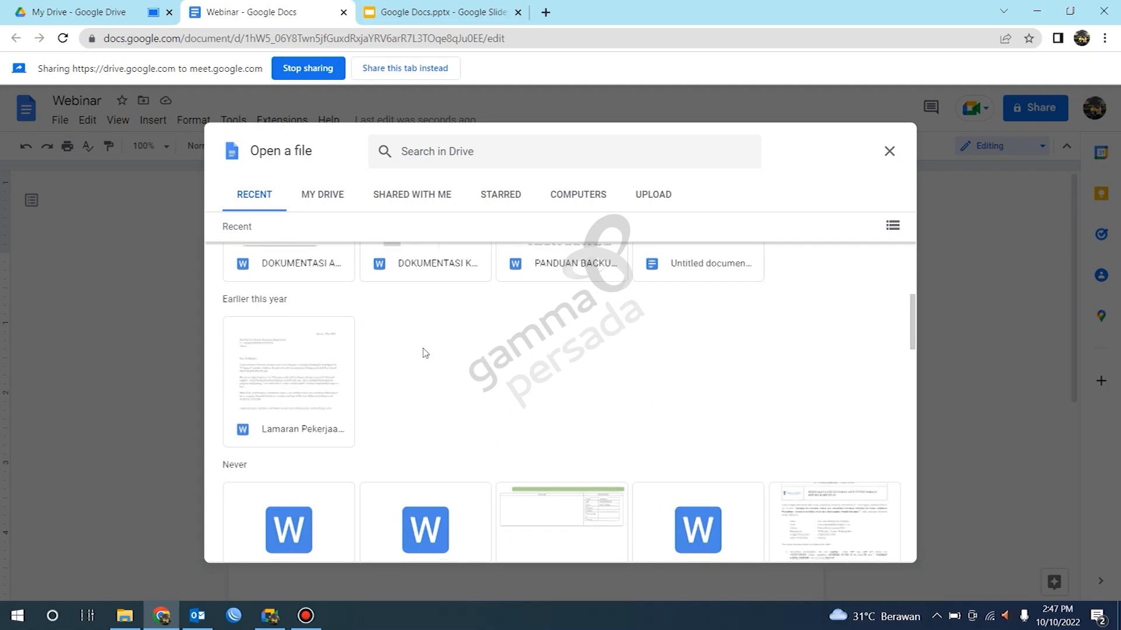
scroll(423, 350, "down", 3)
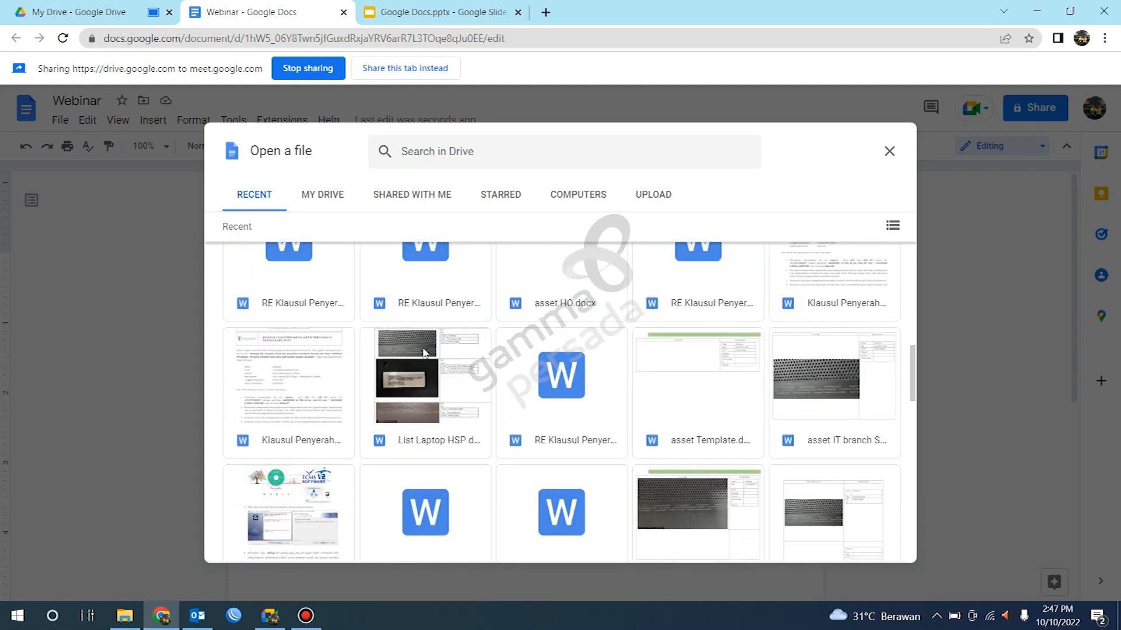
scroll(421, 354, "down", 2)
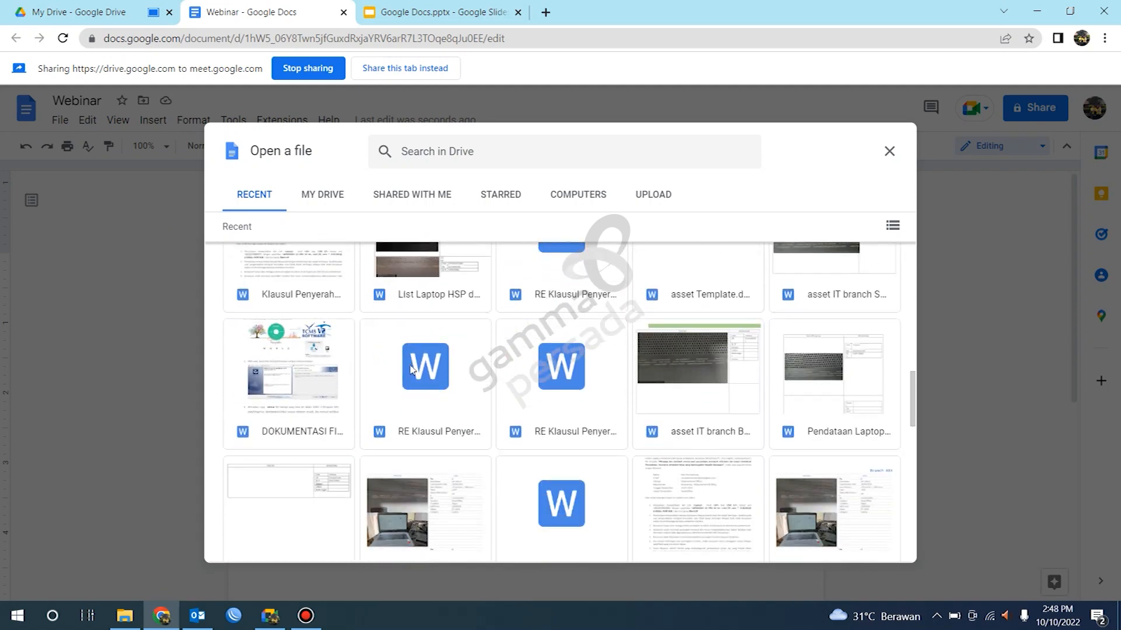
scroll(420, 388, "down", 1)
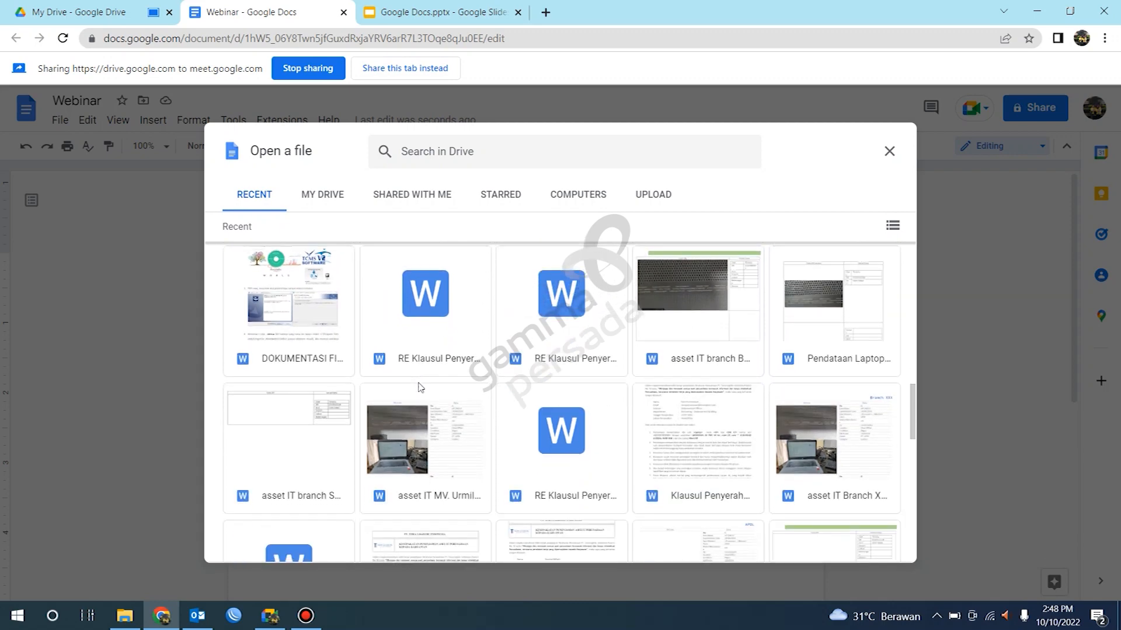
left_click(708, 445)
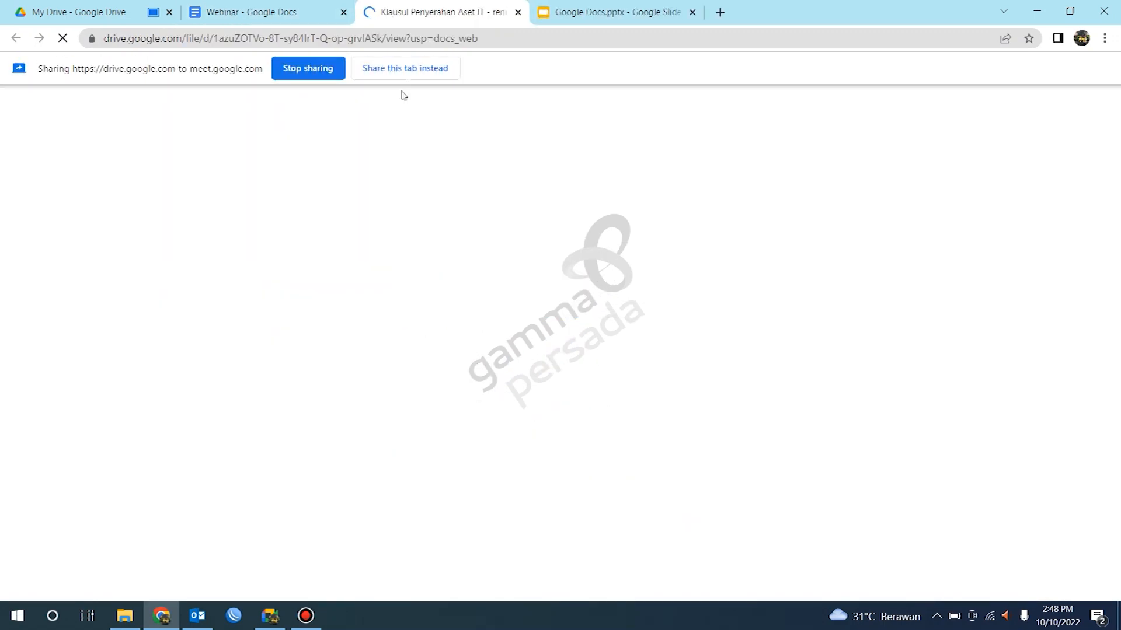
Step: Share the Klausul Penyerahan file's tab in the meeting and scroll through its clauses
left_click(418, 75)
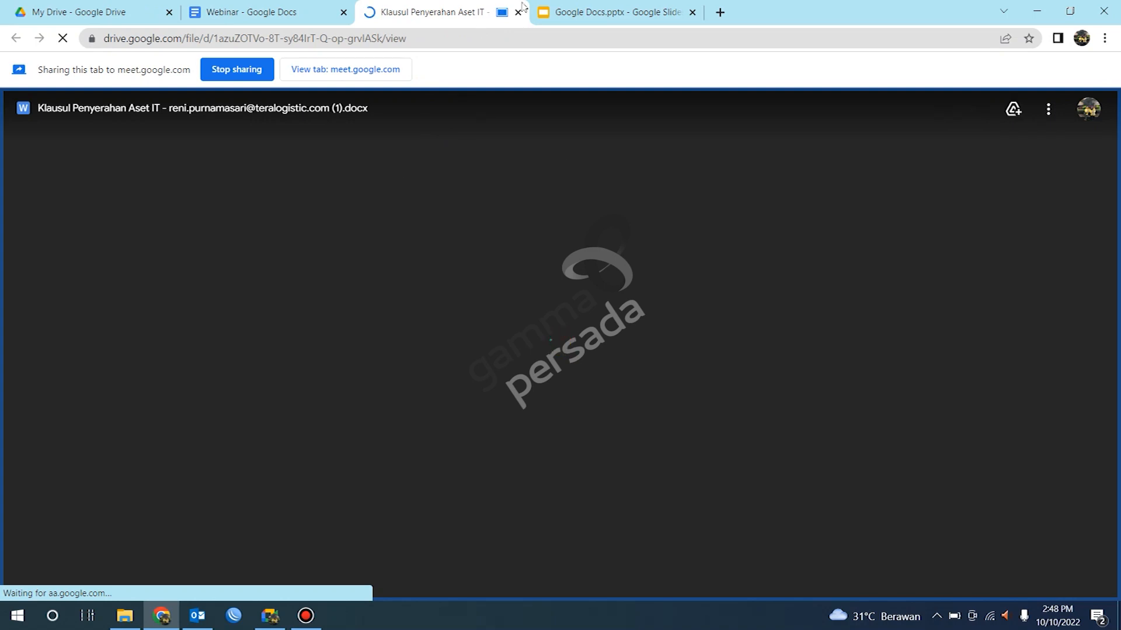
left_click(517, 109)
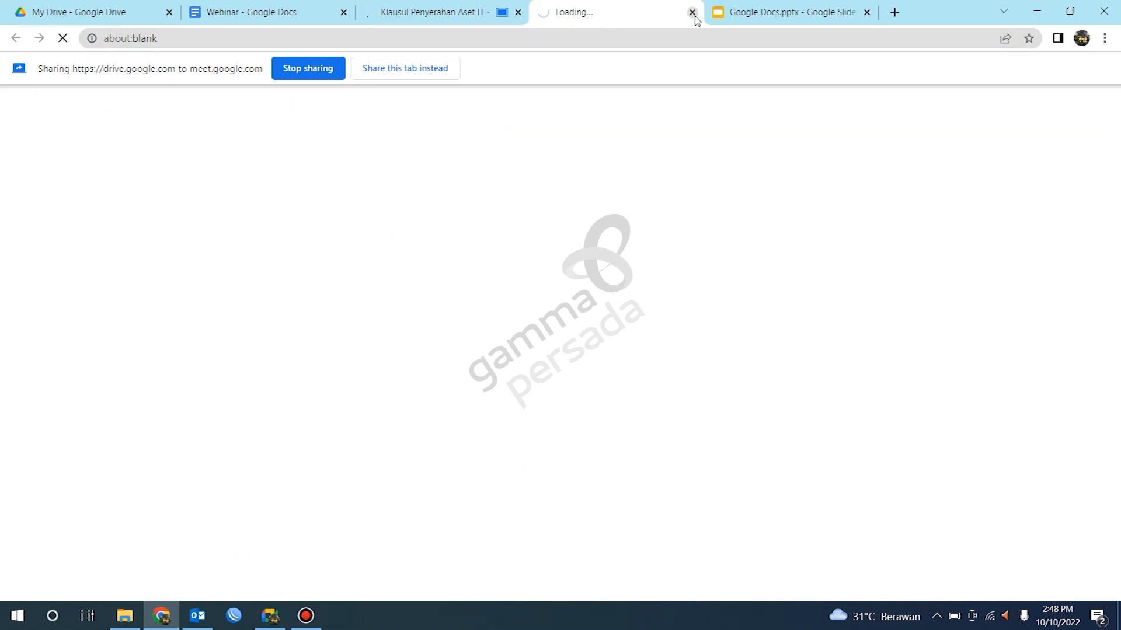
left_click(450, 11)
scroll(642, 99, "down", 5)
scroll(642, 99, "down", 2)
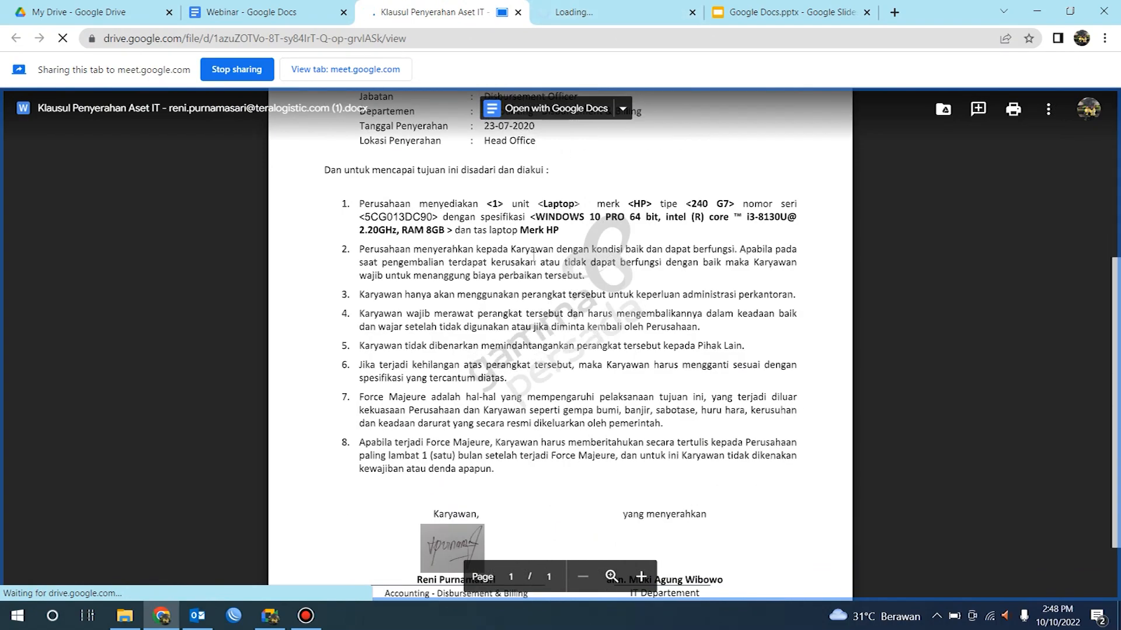
scroll(642, 100, "up", 1)
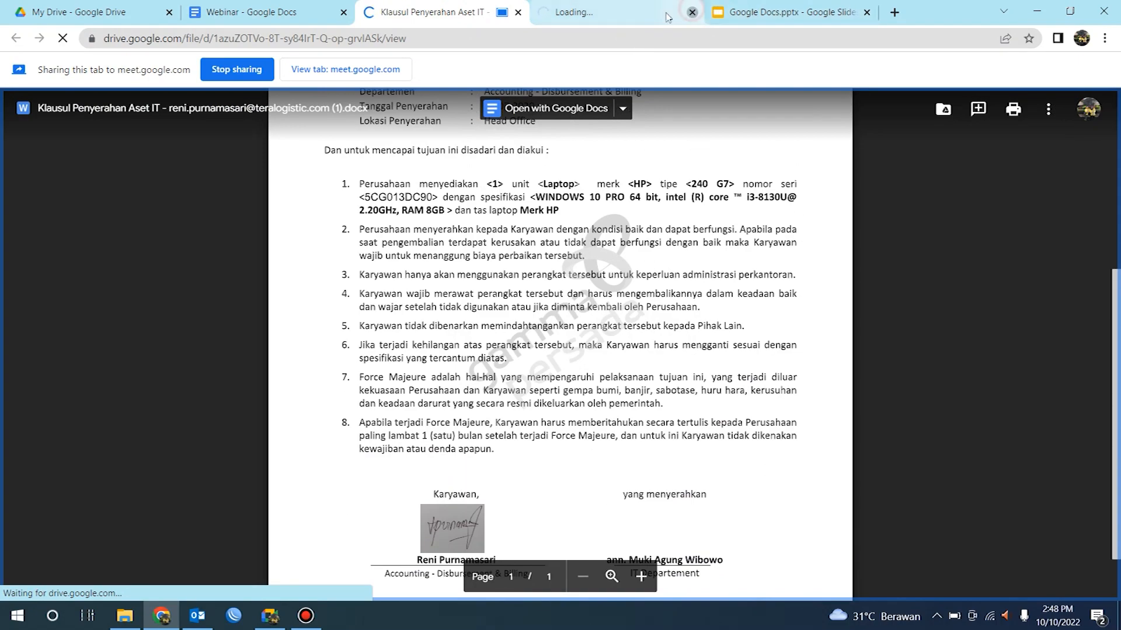
Step: Close the loading tab and return to the Webinar document, dismissing the Open a file dialog
left_click(692, 12)
left_click(278, 10)
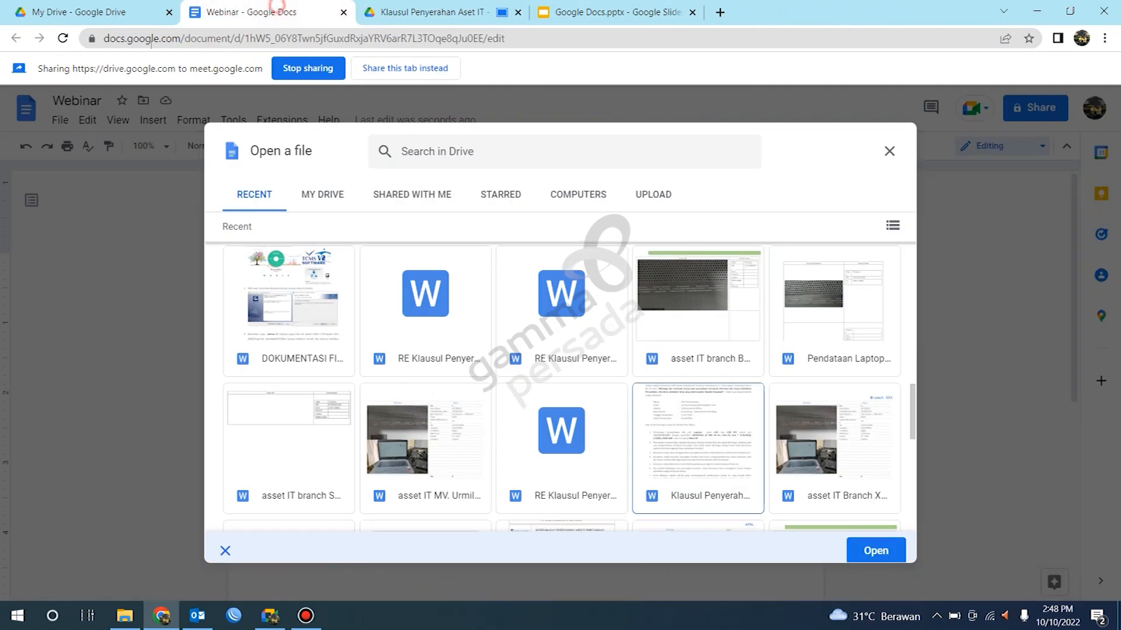
key("Escape")
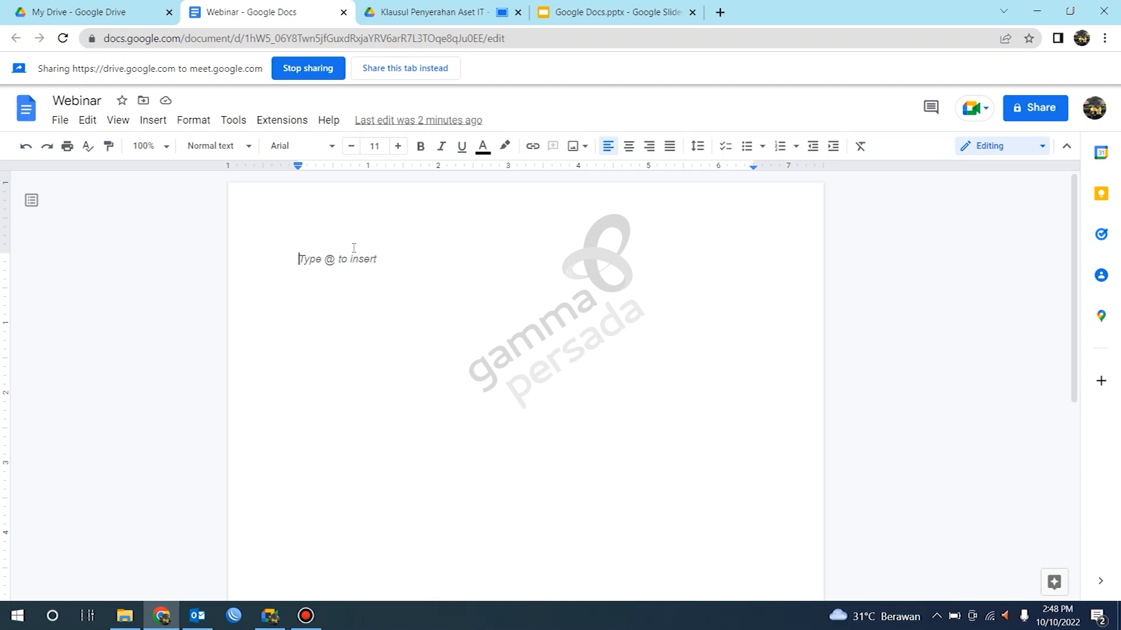
Step: Write the line "Perkenalkan nama saya" followed by the presenter's full name, and start a new line
type("perkenalkan nama saya")
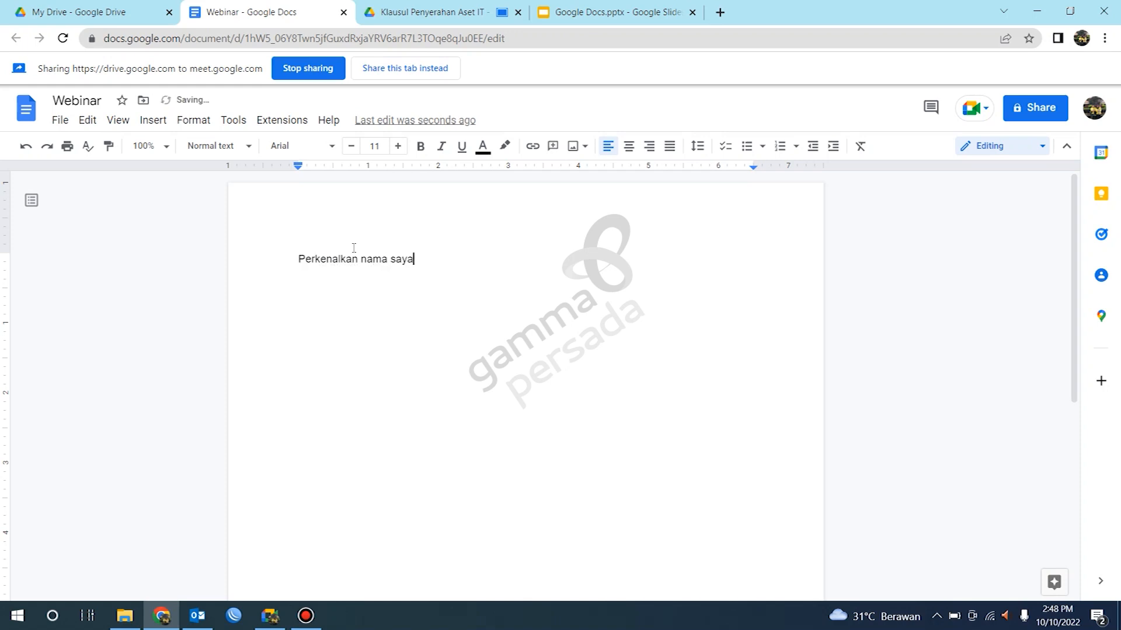
type(" Agus Saputra")
key("Return")
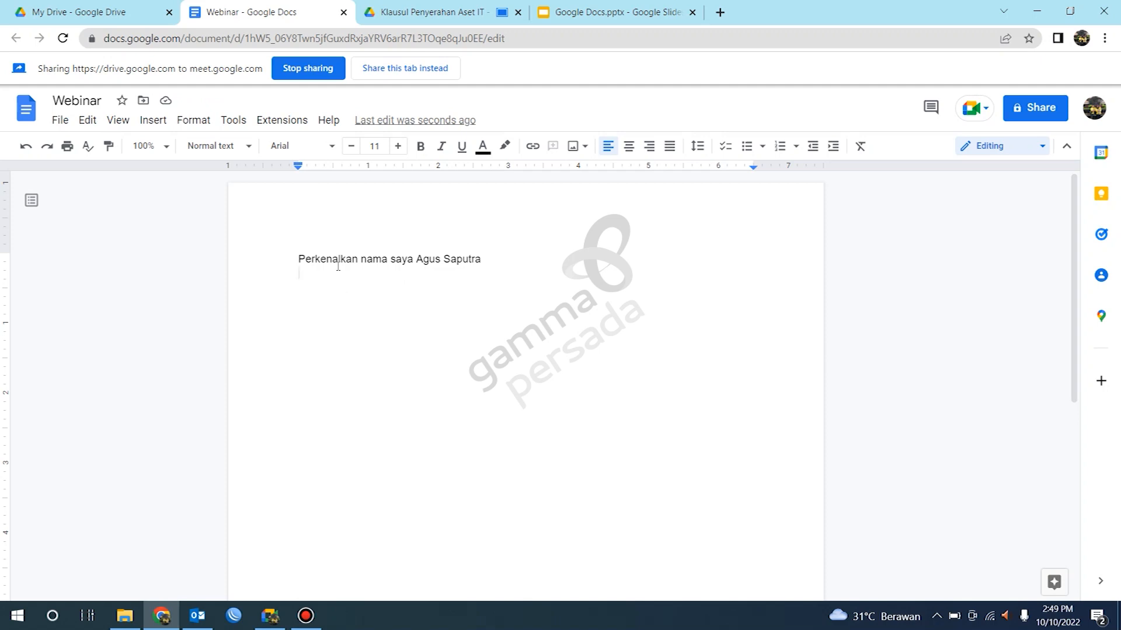
Step: Write the second line "Selamat datang di webinar mengenai google docs"
type("Selamat data")
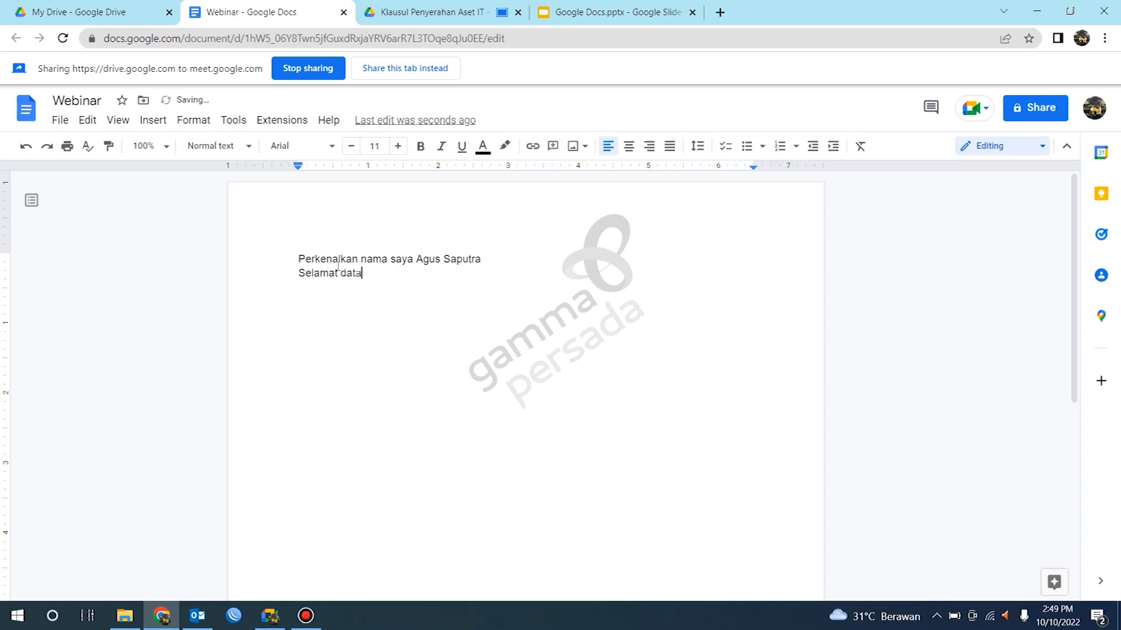
type("ng di webinar mengenai")
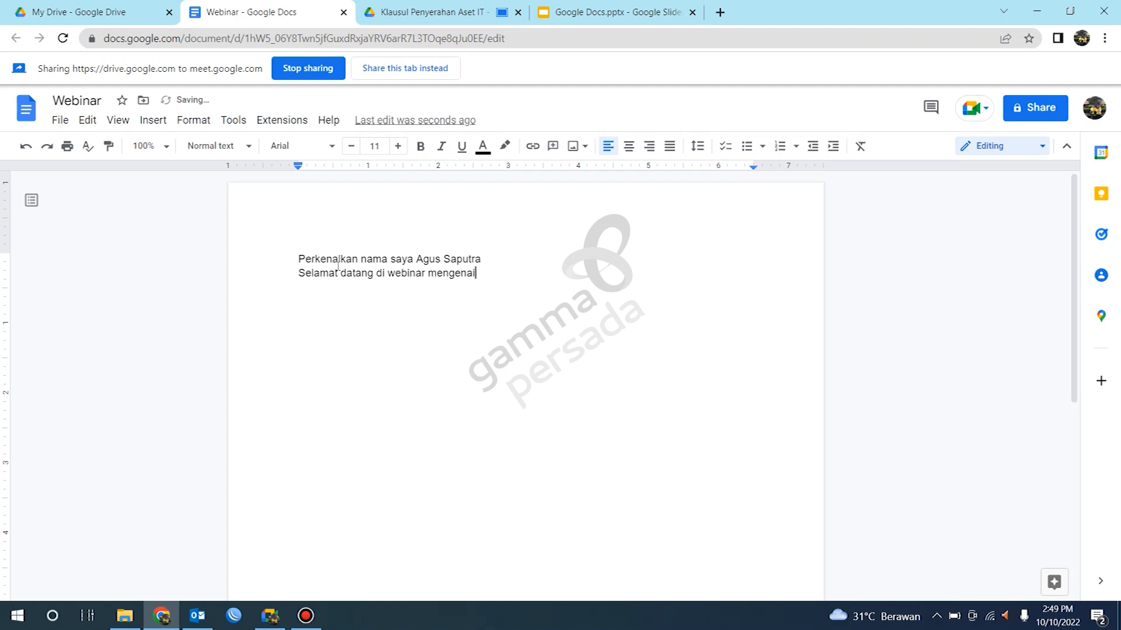
type(" google docs")
Step: Increase the font size of both text lines to 16
left_click_drag(296, 258, 543, 283)
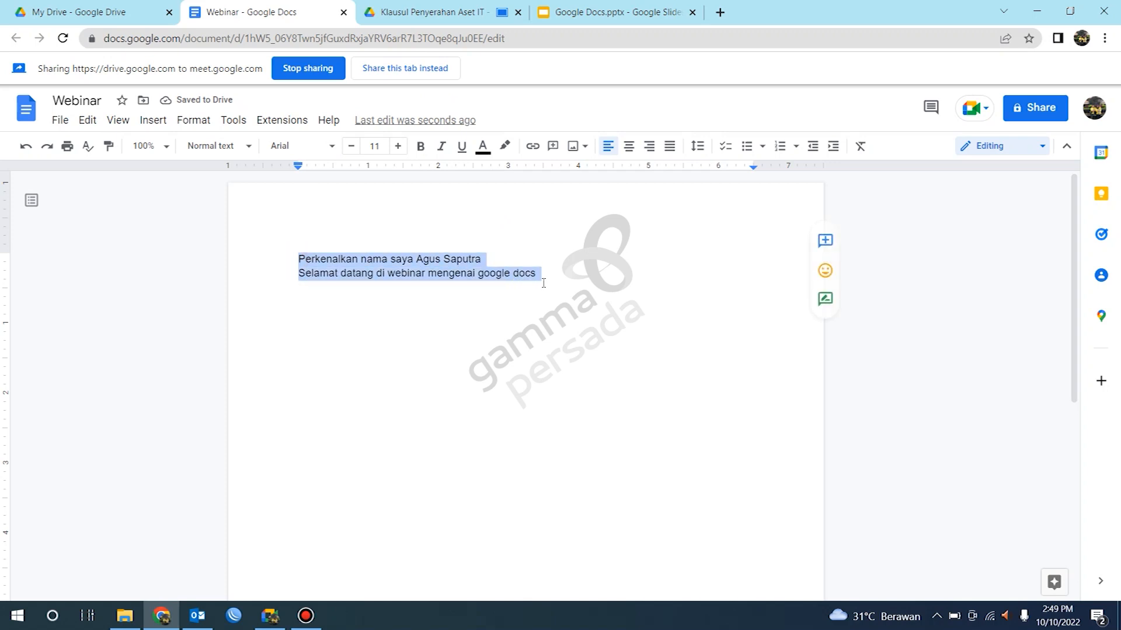
key("ctrl+plus")
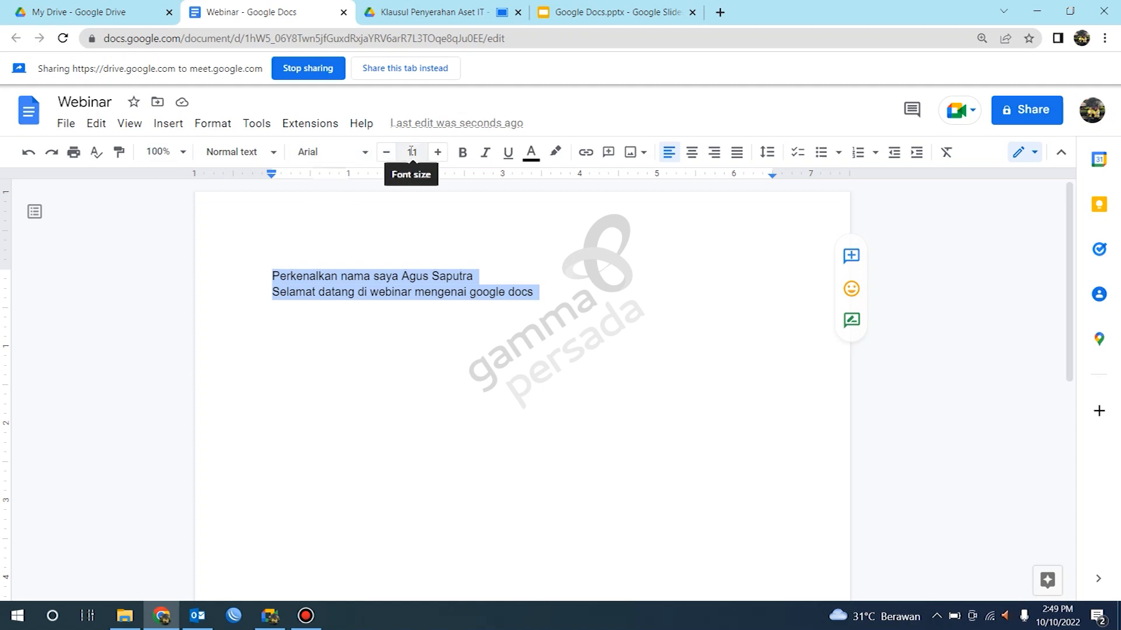
left_click(438, 157)
left_click(439, 156)
left_click(439, 156)
left_click(438, 157)
left_click(438, 154)
left_click(615, 275)
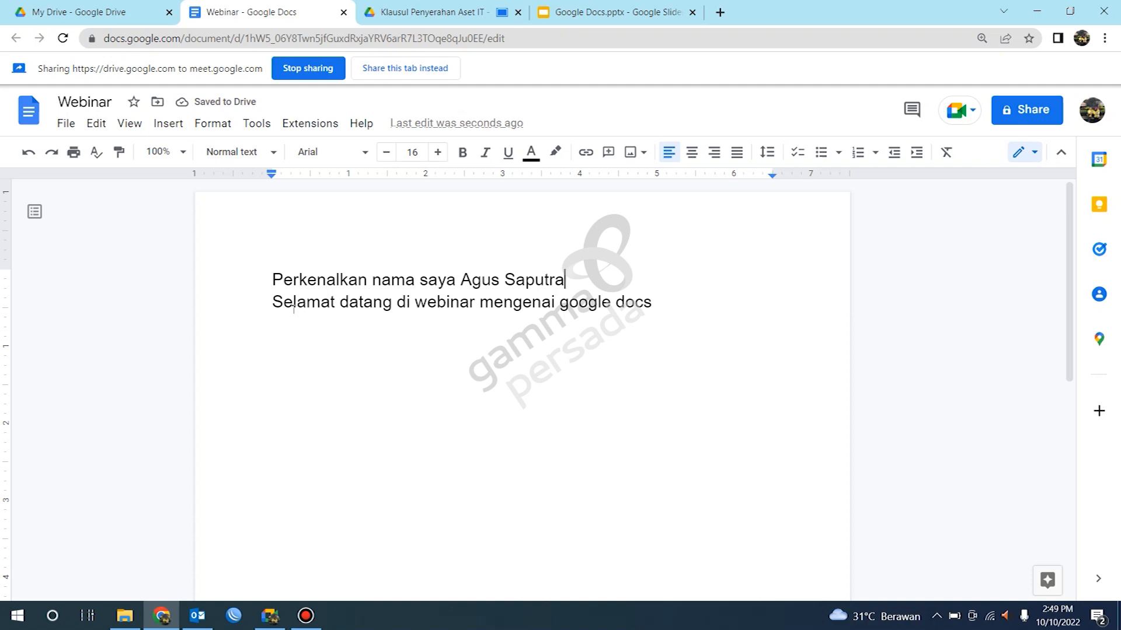
Step: Add two empty lines below the welcome sentence
double_click(664, 304)
double_click(674, 280)
double_click(668, 303)
left_click(660, 301)
key("Return")
key("Return")
Step: Switch the meeting's shared tab to the Webinar document
left_click(174, 137)
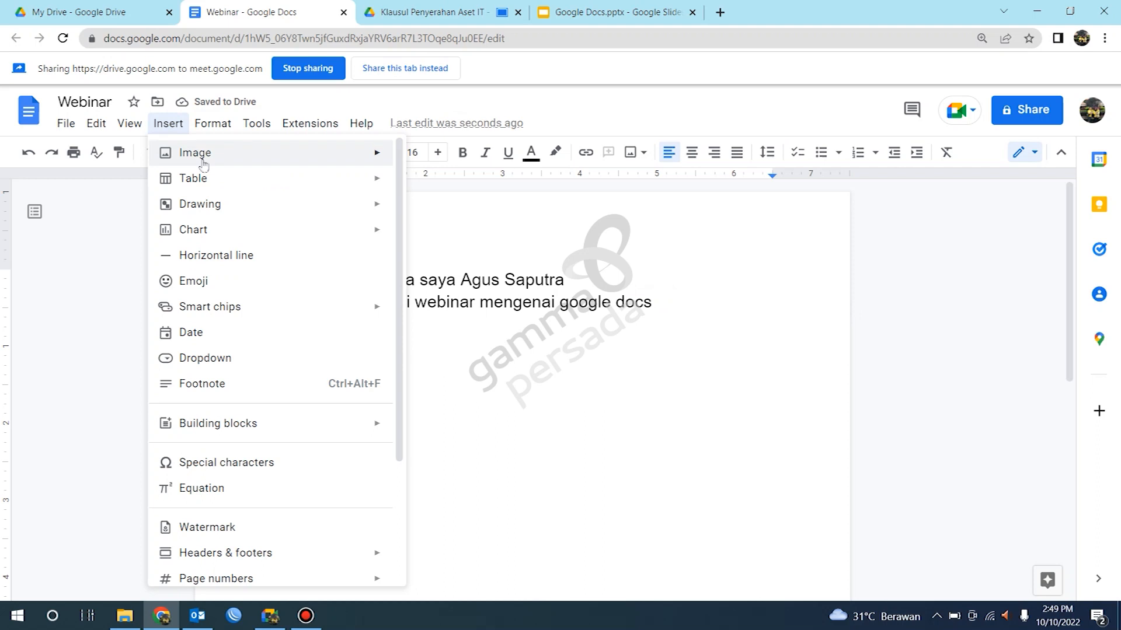
mouse_move(204, 155)
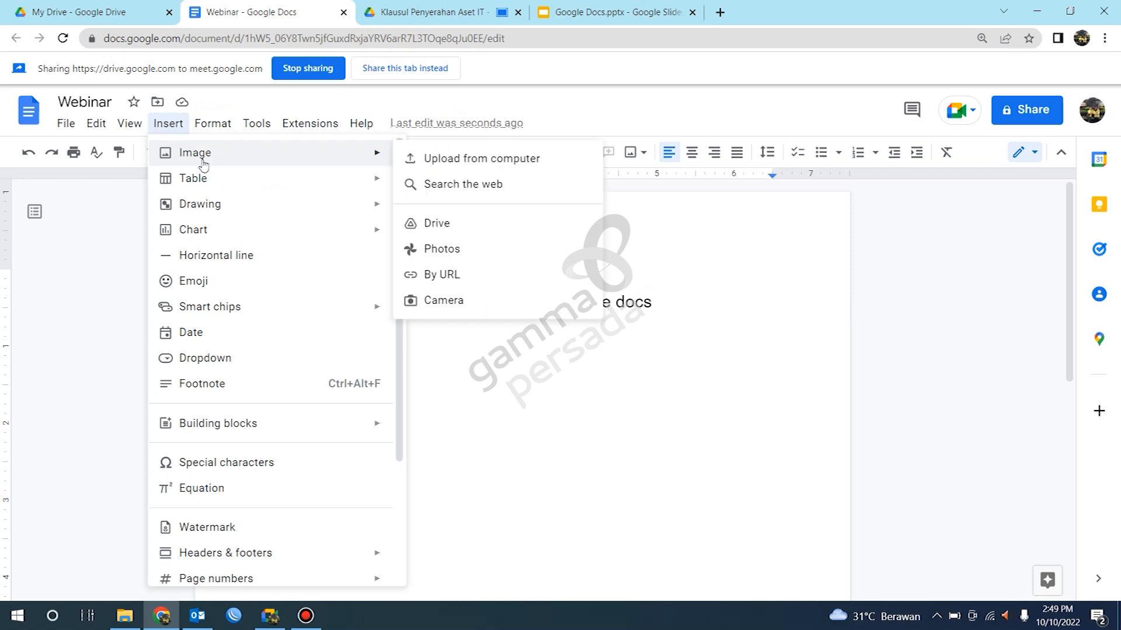
left_click(412, 70)
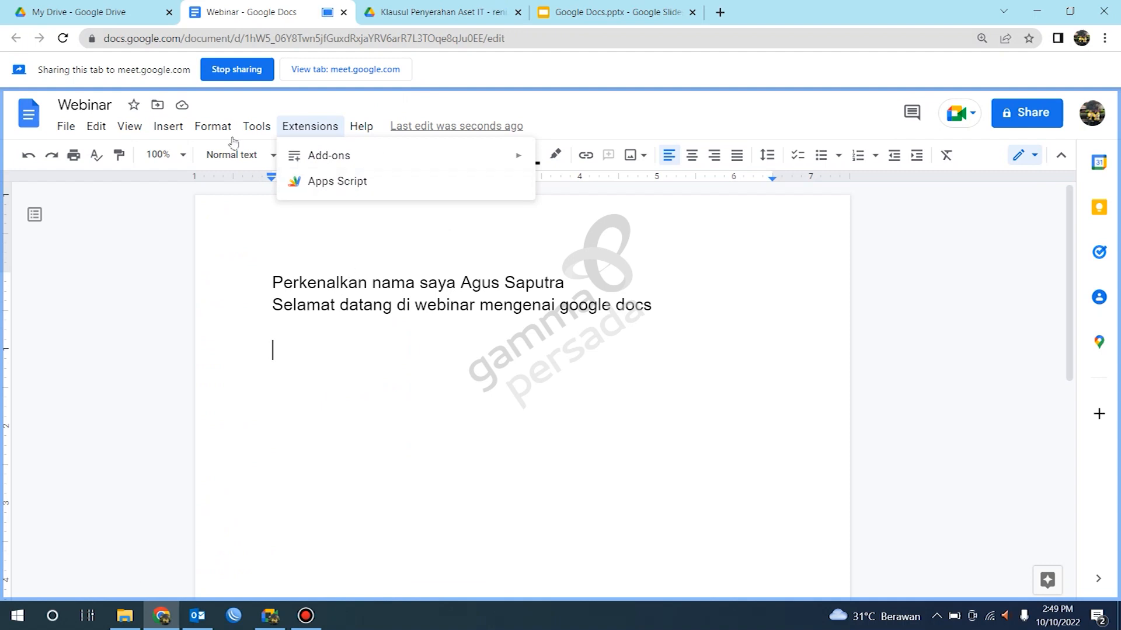
Step: Search the web for images of "google docs" from the insert-image options
left_click(171, 129)
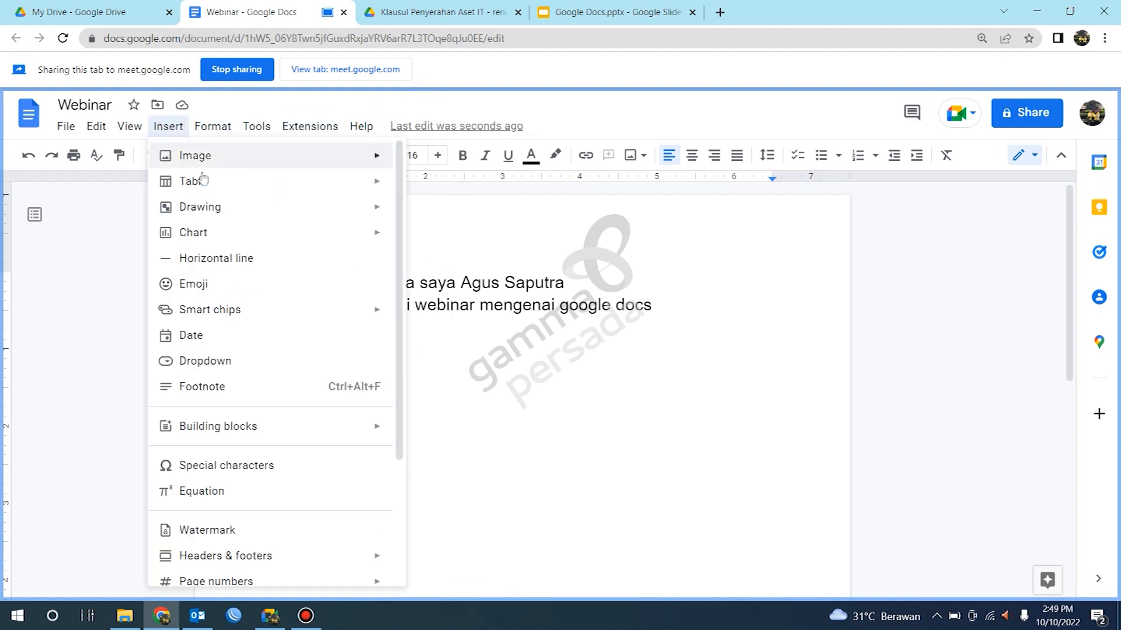
mouse_move(244, 158)
mouse_move(375, 155)
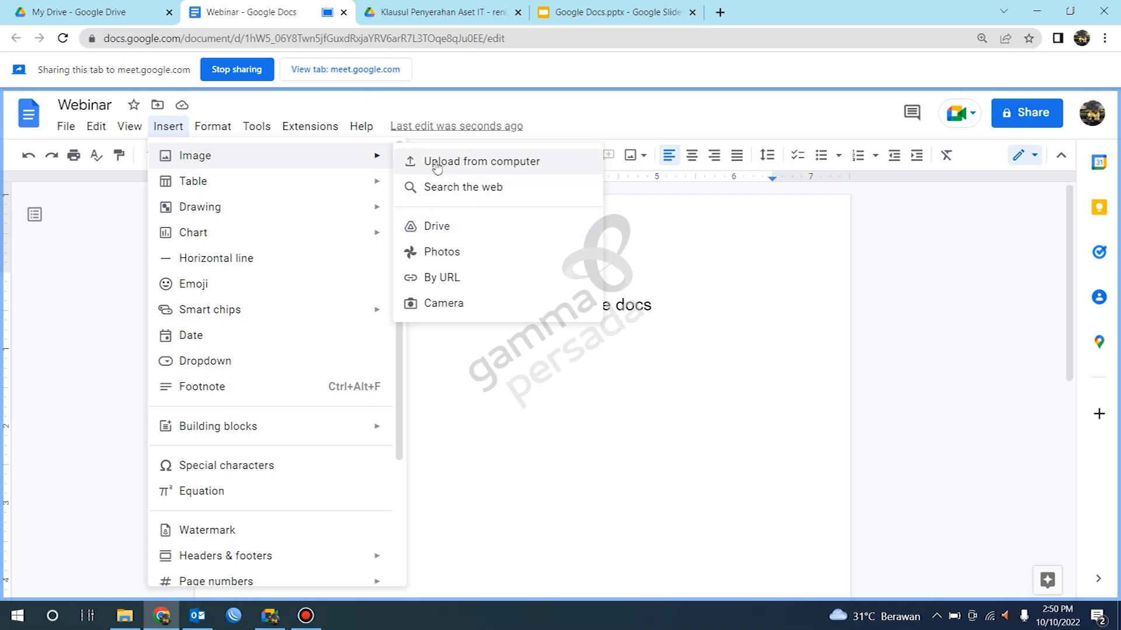
left_click(461, 188)
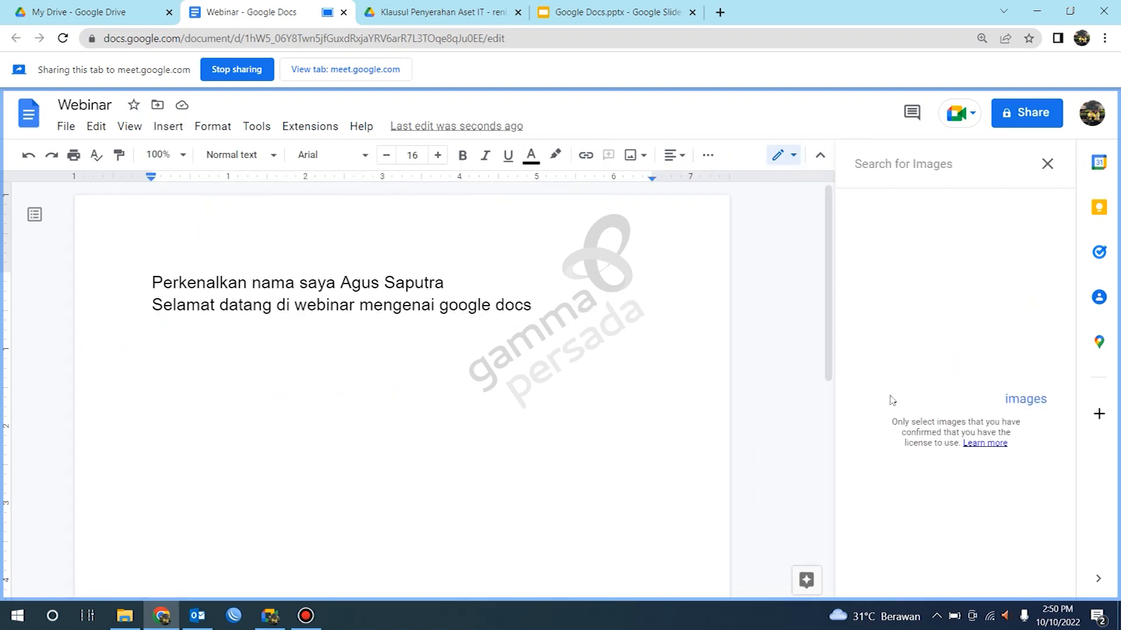
left_click(921, 168)
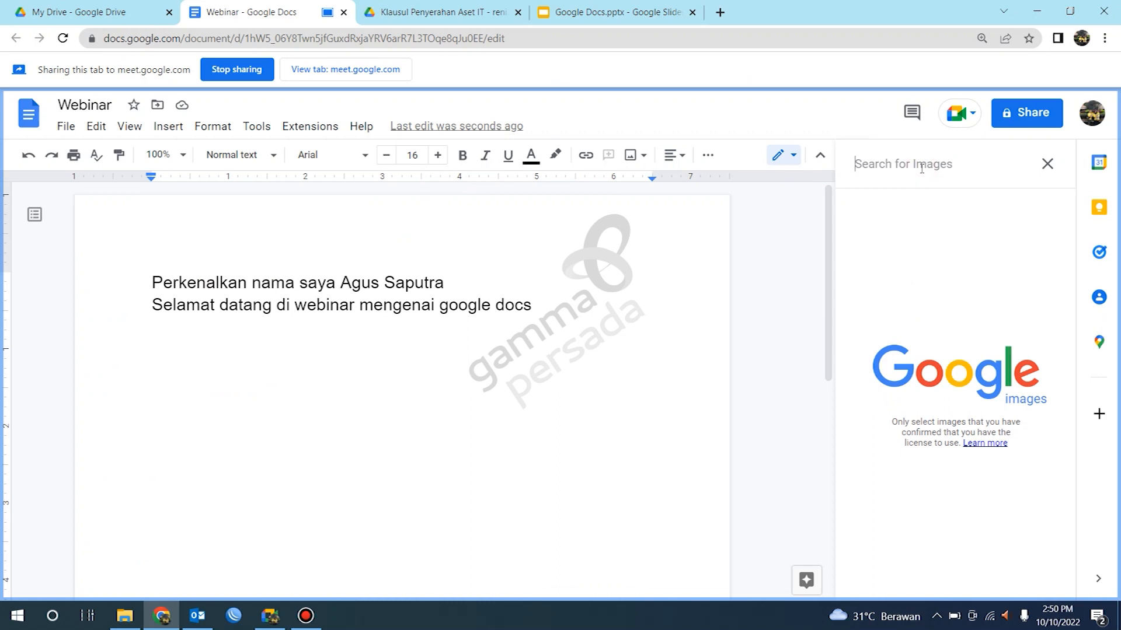
type("googel")
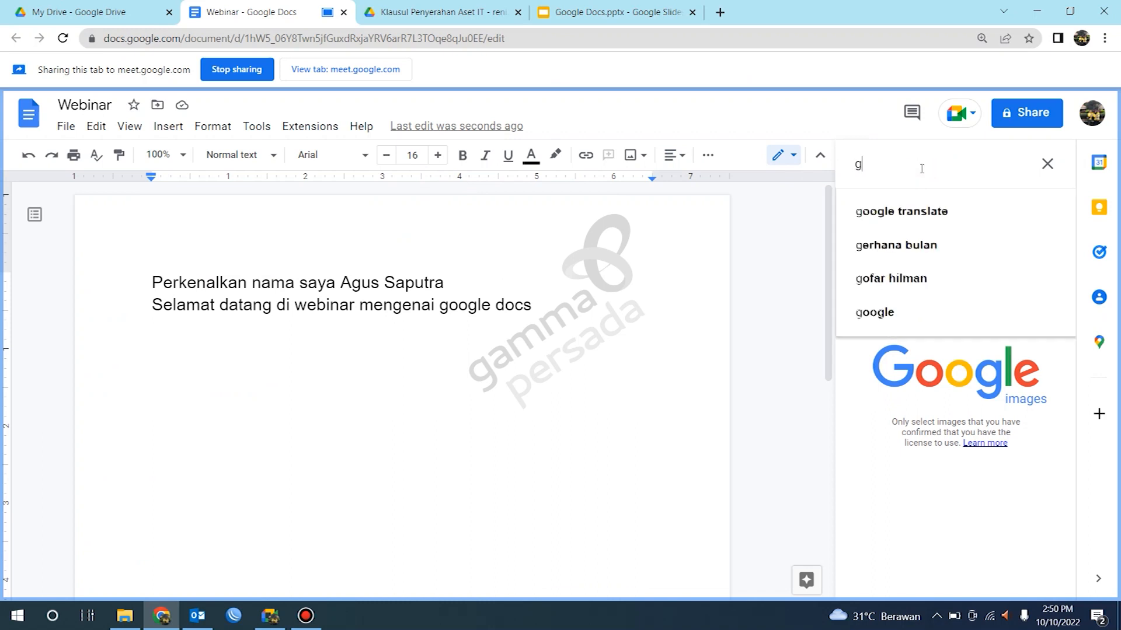
key("BackSpace")
type("le docs")
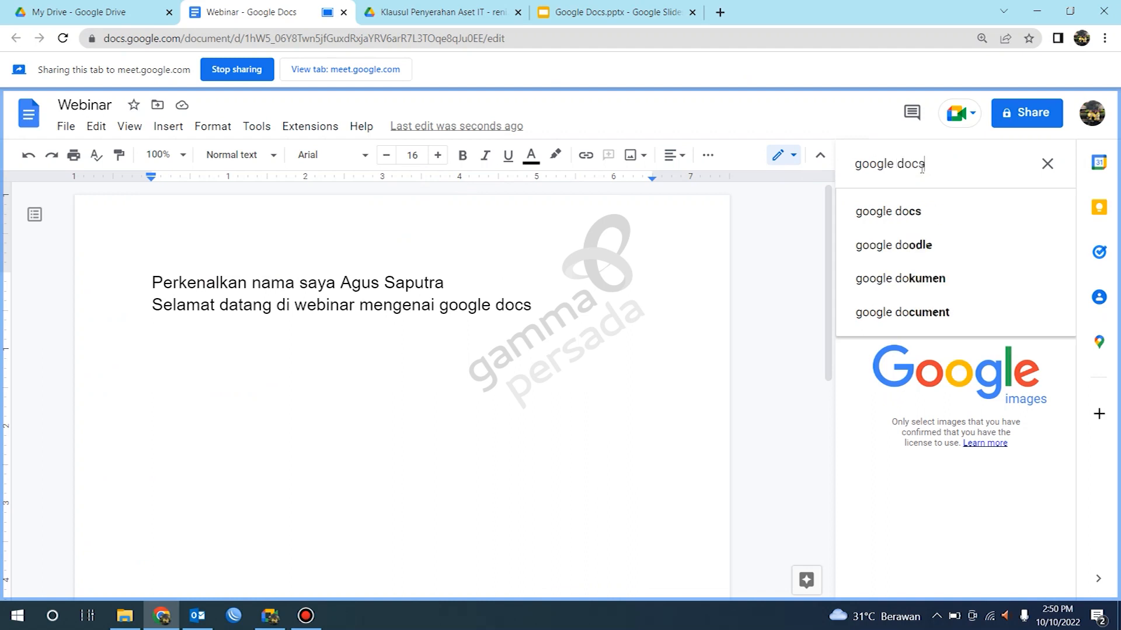
left_click(955, 211)
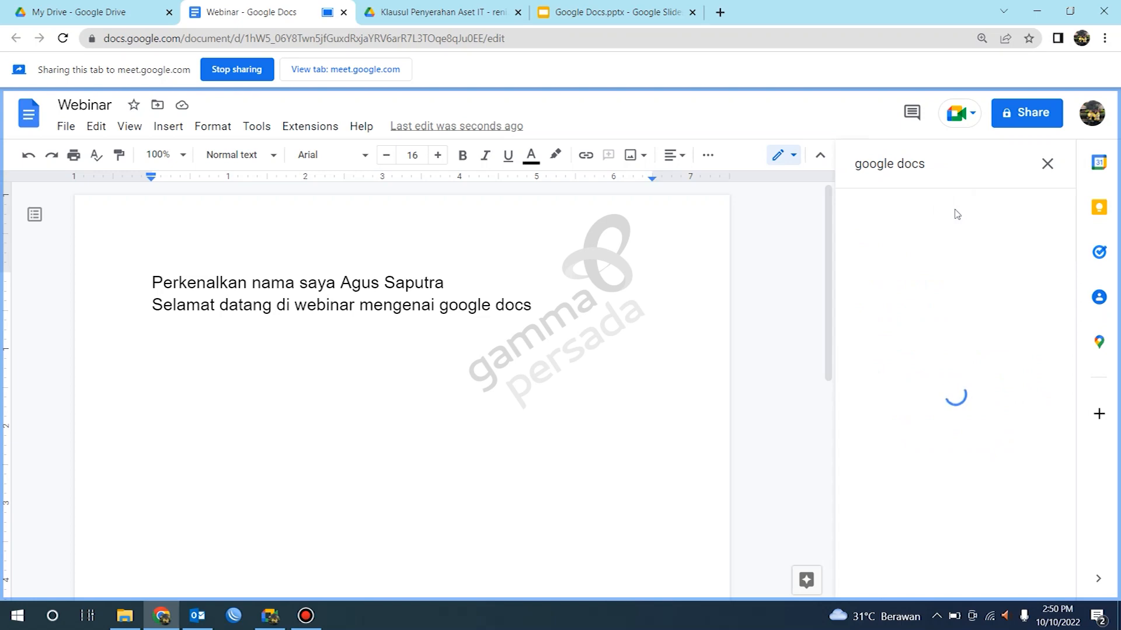
Step: Insert the Google Docs, Sheets, Slides and Forms icons image from the search results into the document
scroll(960, 301, "down", 1)
scroll(959, 303, "down", 10)
scroll(959, 302, "down", 10)
scroll(962, 304, "down", 10)
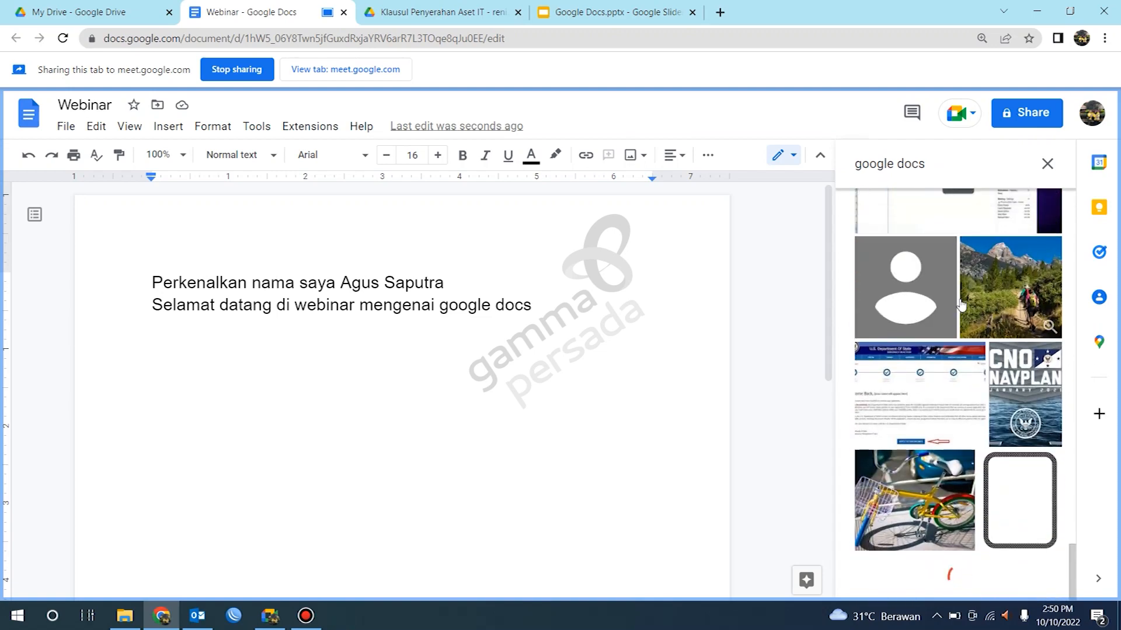
scroll(963, 310, "up", 10)
scroll(969, 317, "up", 10)
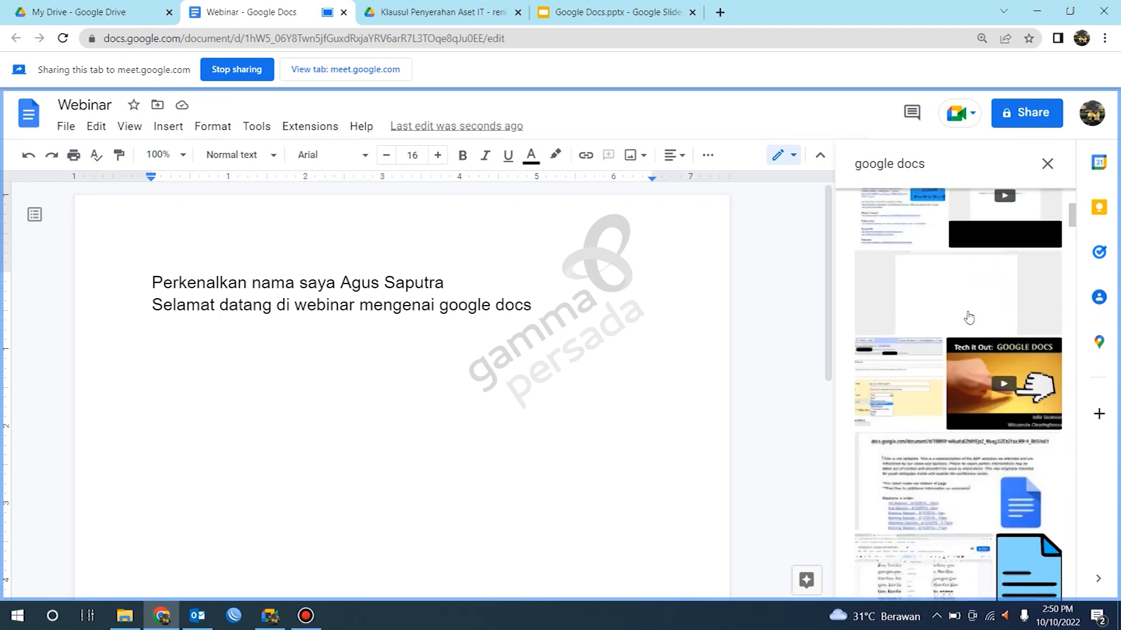
scroll(966, 316, "up", 5)
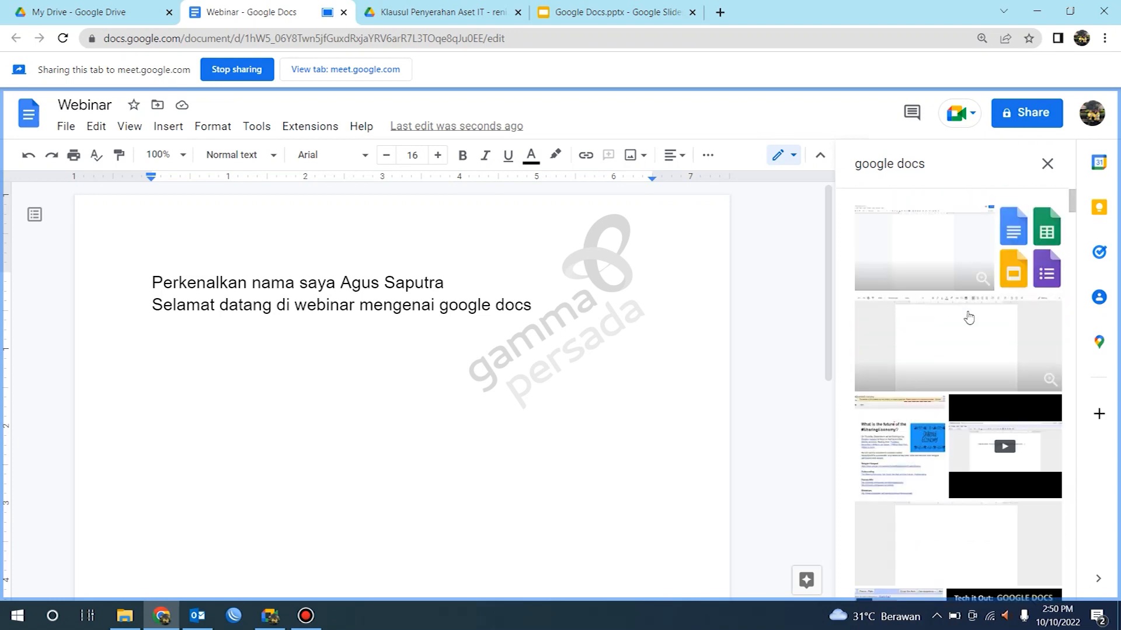
left_click(1016, 235)
left_click(1031, 579)
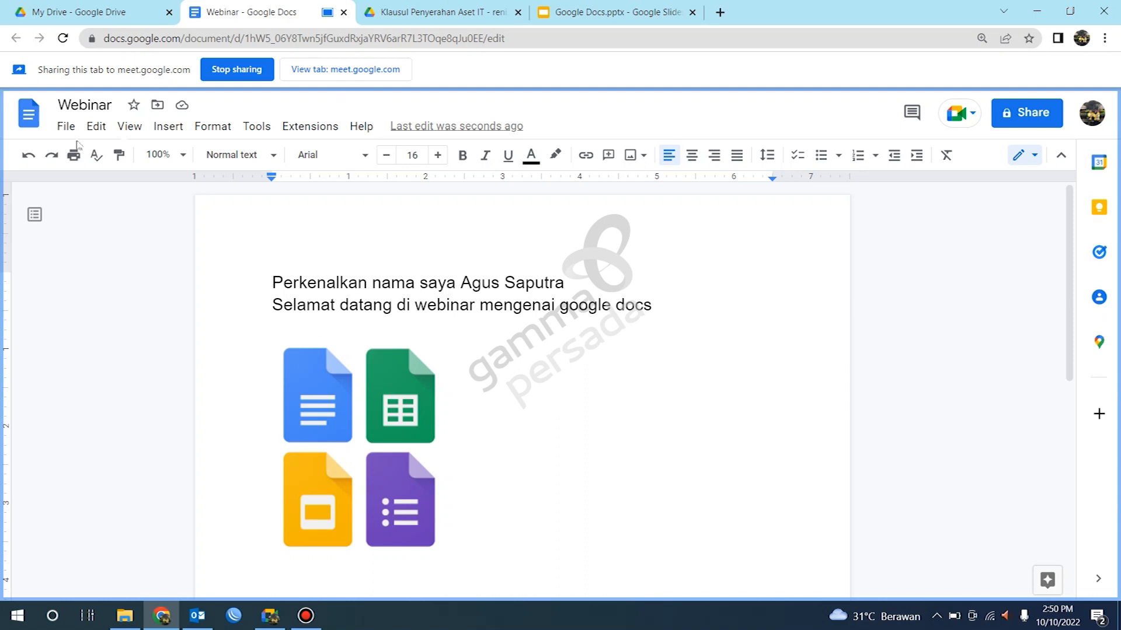
left_click(164, 127)
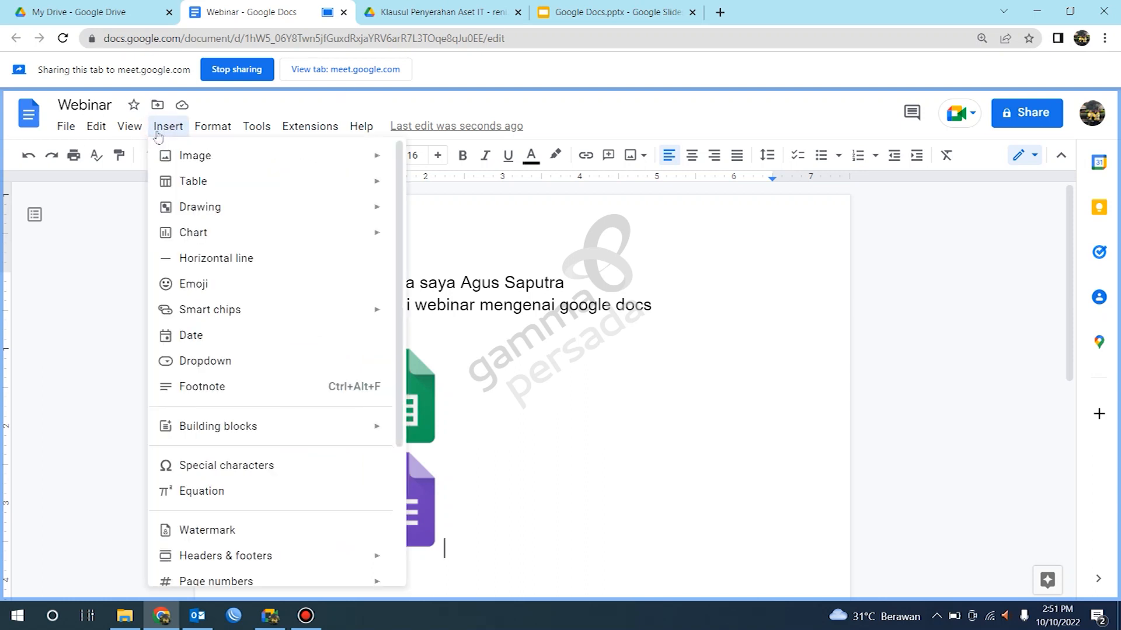
left_click(581, 107)
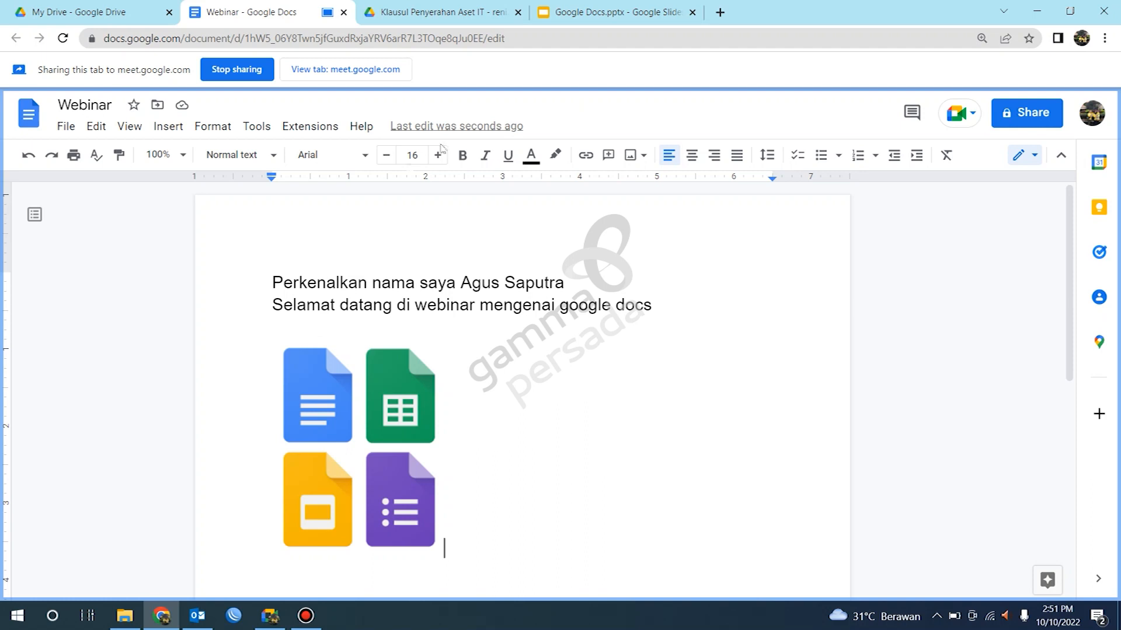
left_click(169, 127)
mouse_move(234, 155)
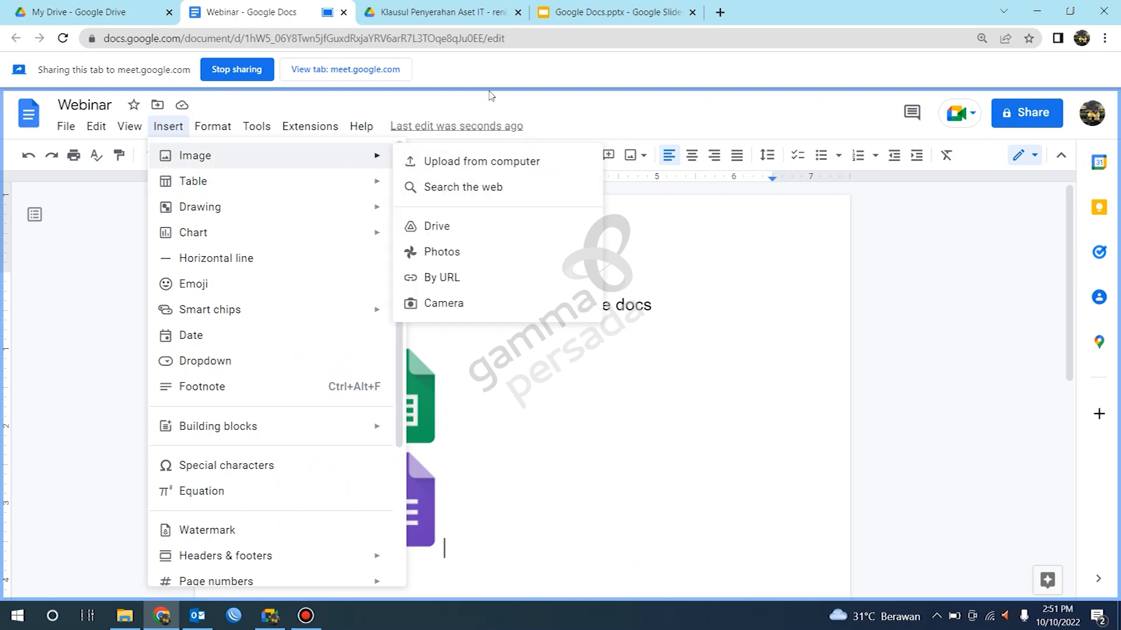
left_click(458, 285)
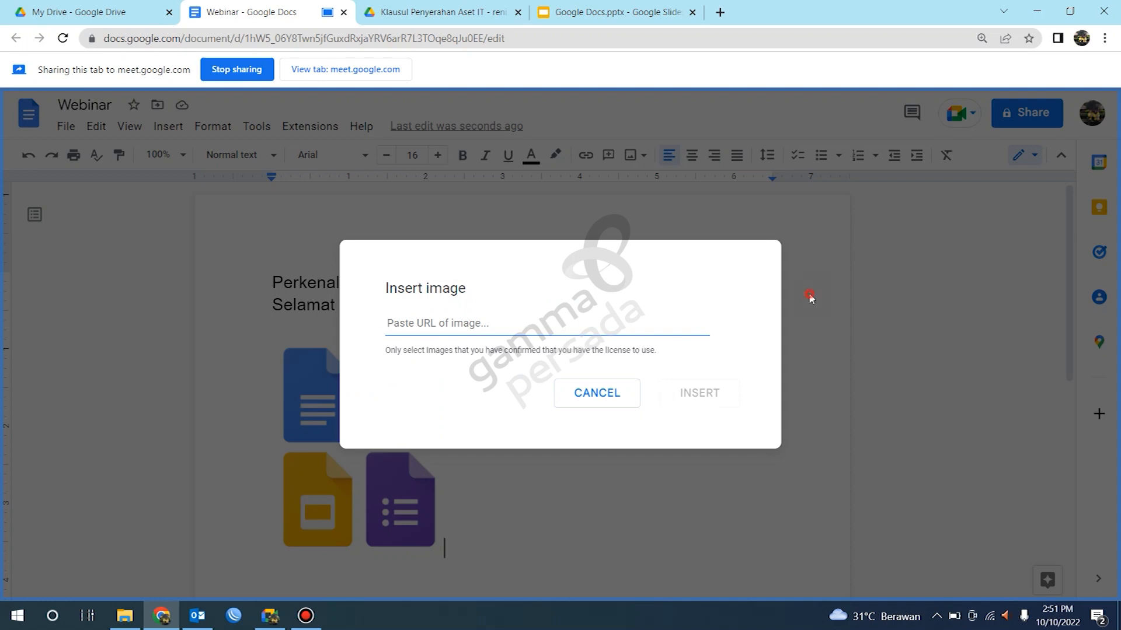
left_click(619, 405)
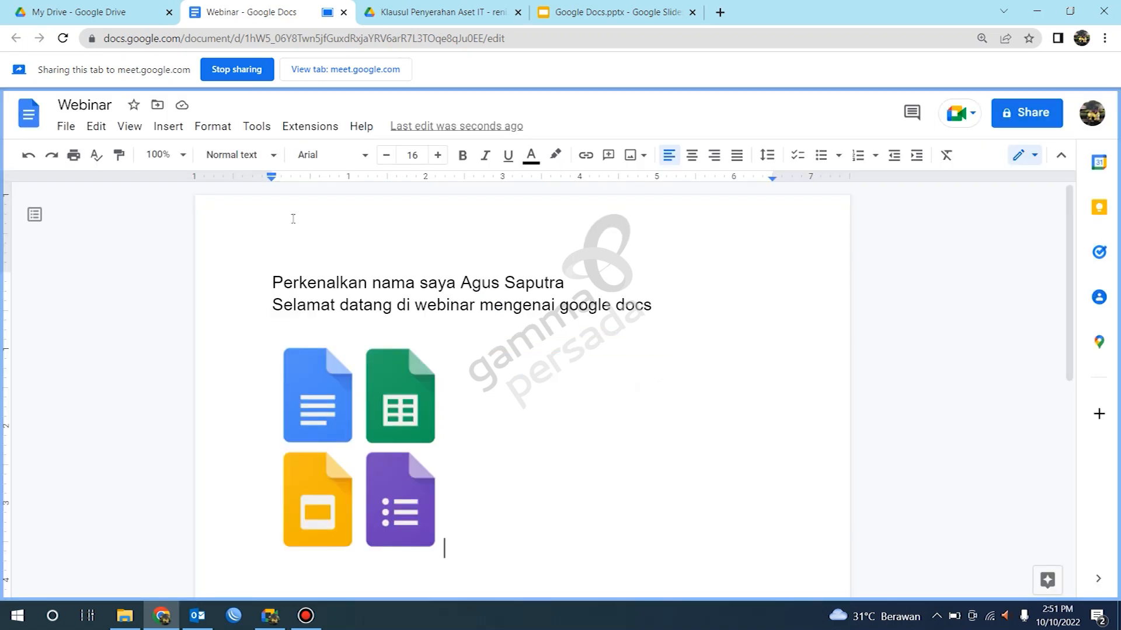
Step: Below the image, insert a People smart chip with the presenter's e-mail and start a new line
scroll(431, 412, "down", 3)
key("Return")
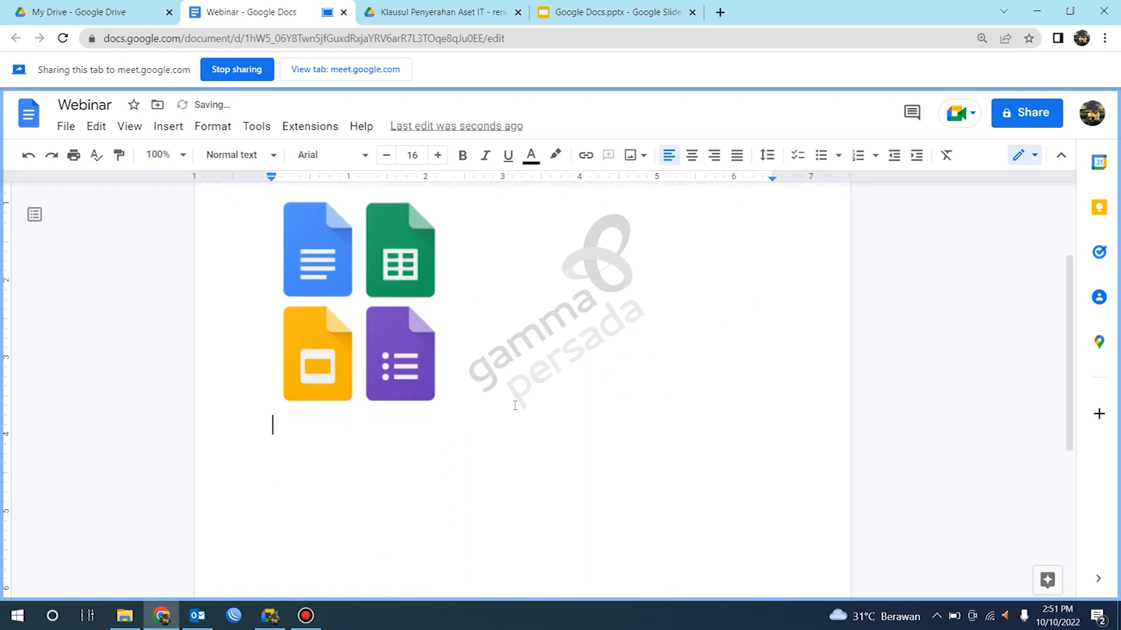
left_click(172, 130)
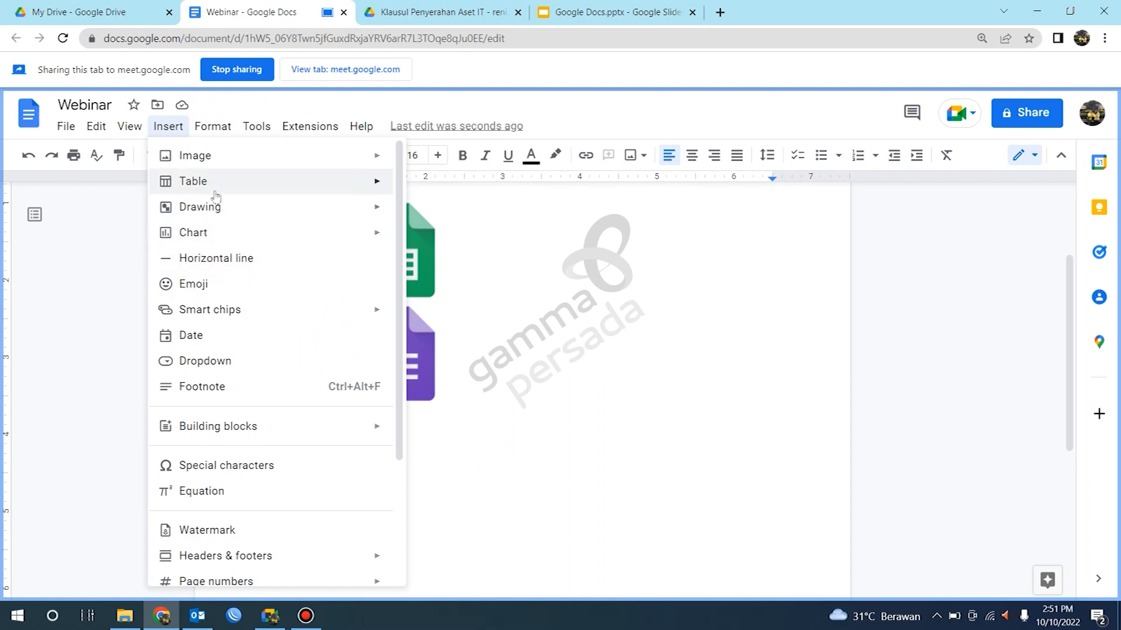
mouse_move(233, 312)
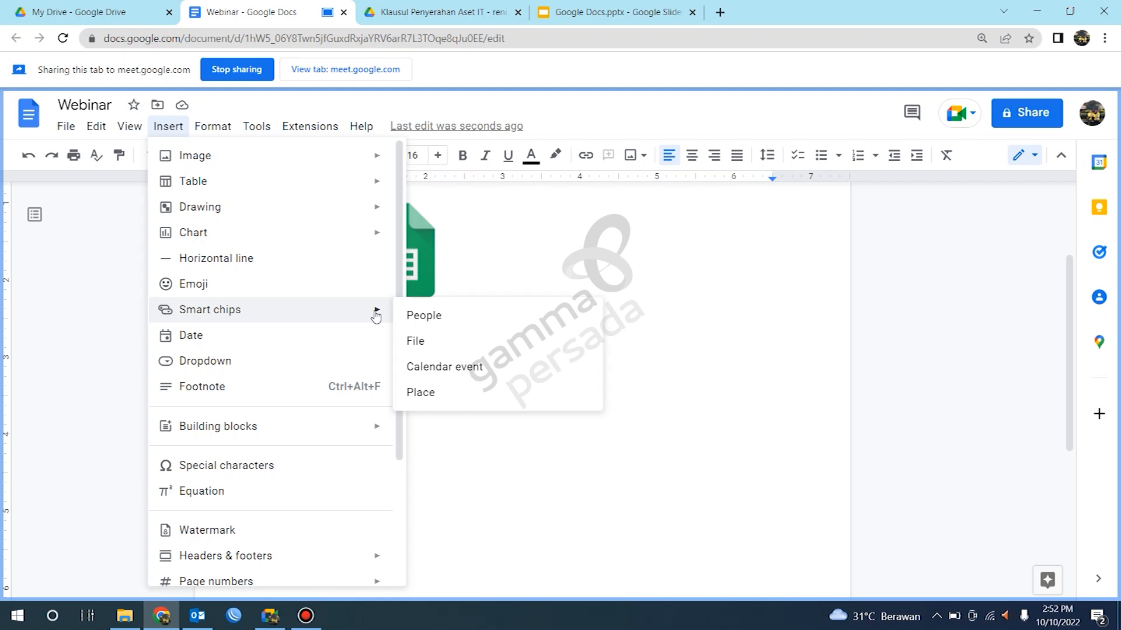
left_click(440, 315)
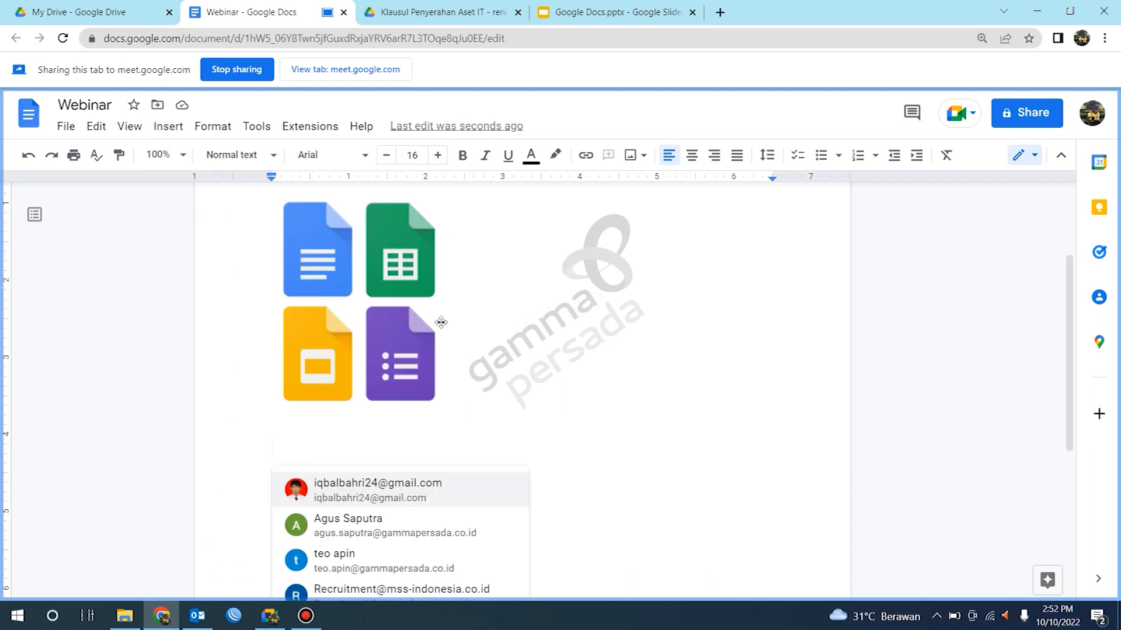
scroll(468, 427, "down", 3)
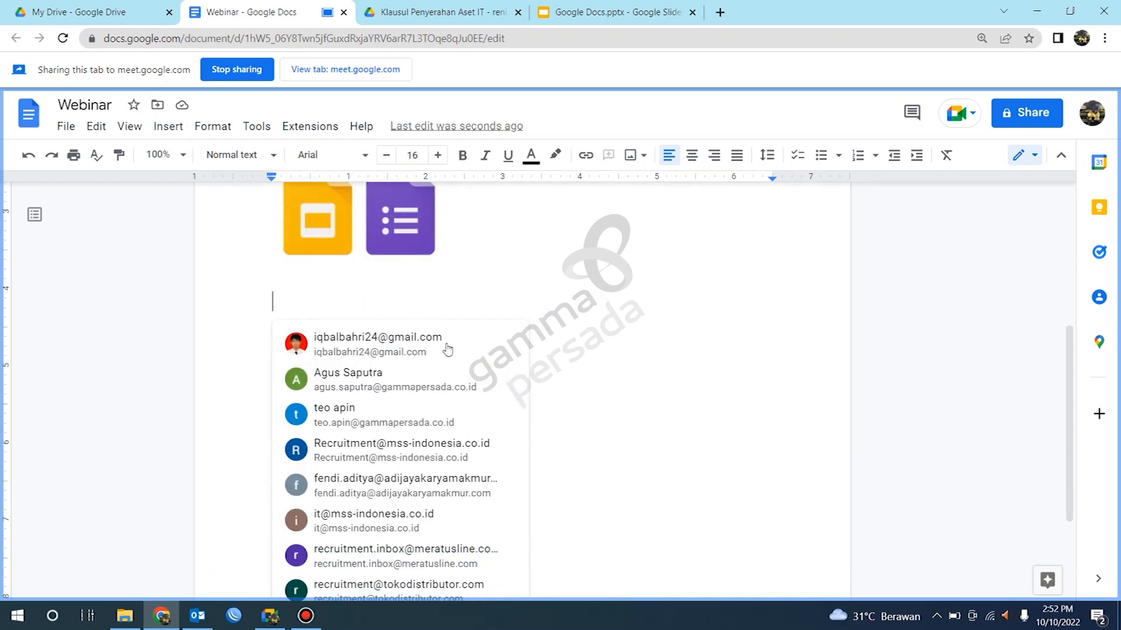
left_click(383, 389)
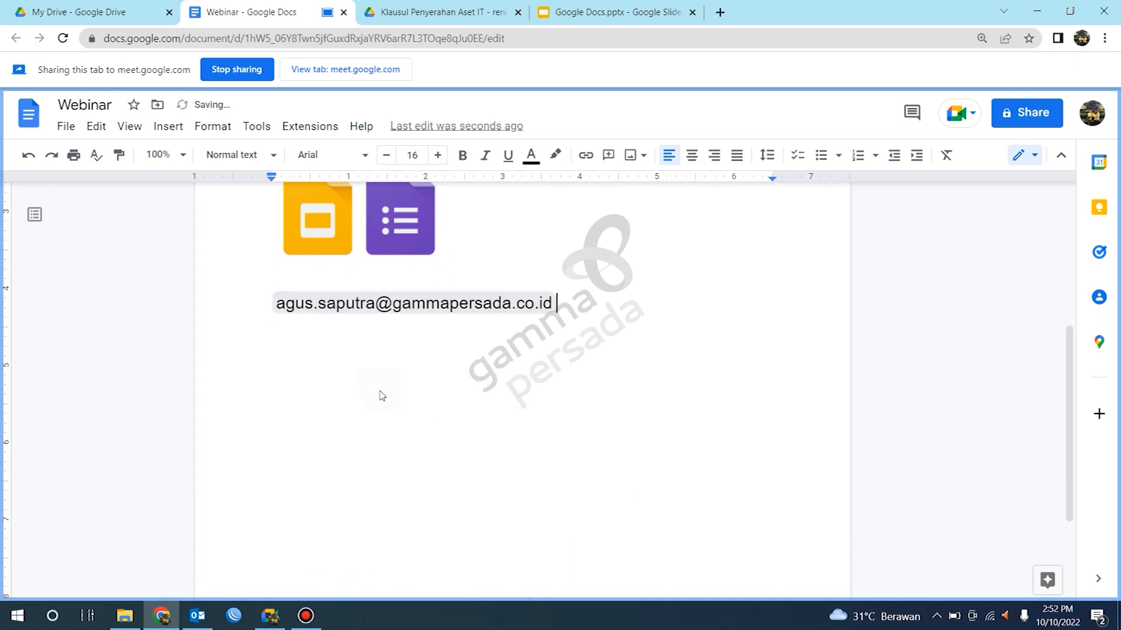
key("Return")
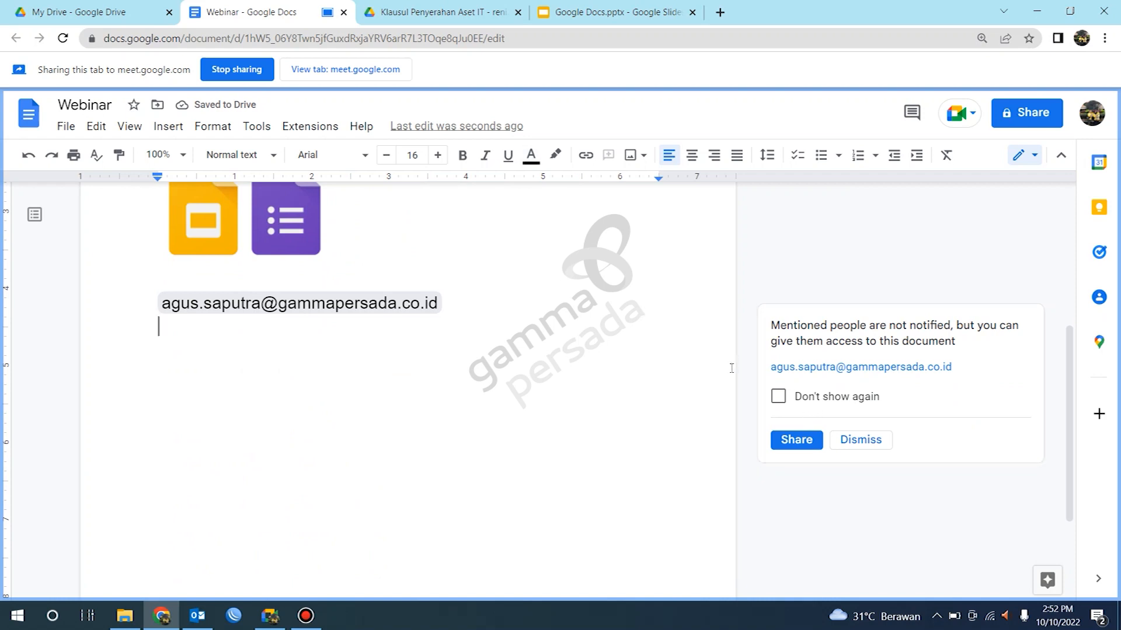
Step: Dismiss the sharing prompt and insert a File smart chip linking the 'Ket Kunjungan Claim - Agus' spreadsheet on the new line
left_click(867, 439)
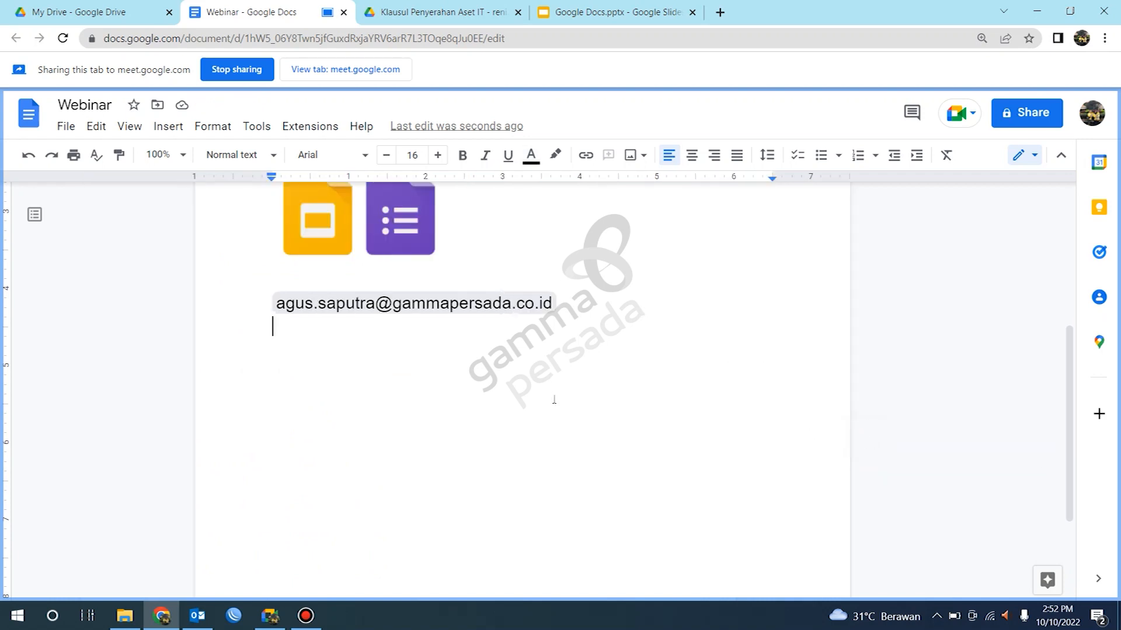
left_click(177, 132)
mouse_move(278, 315)
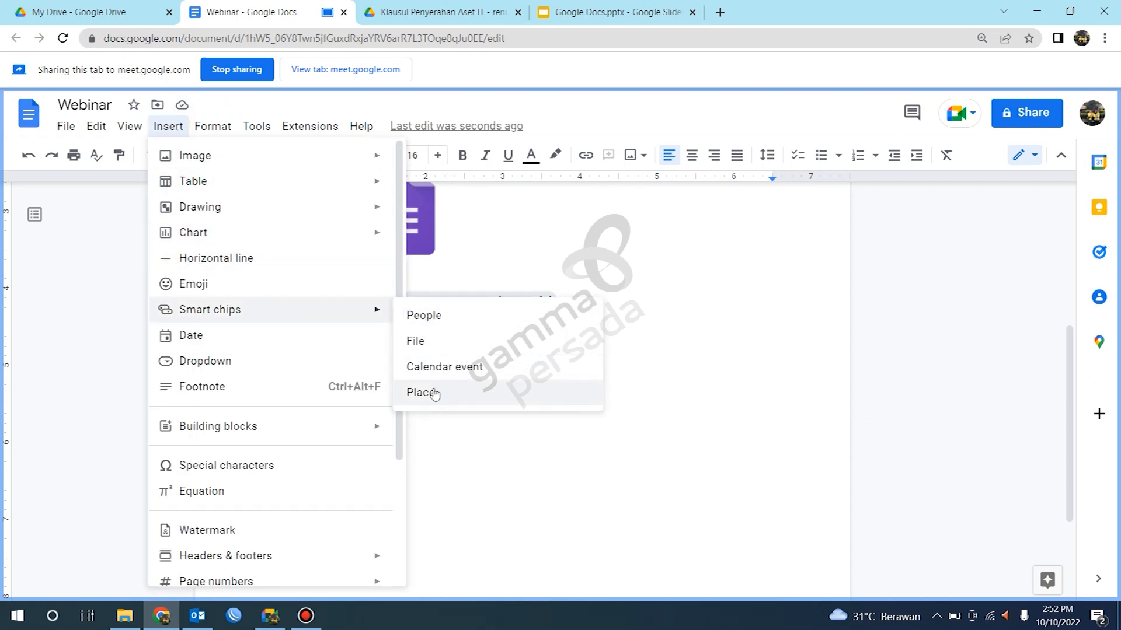
left_click(428, 342)
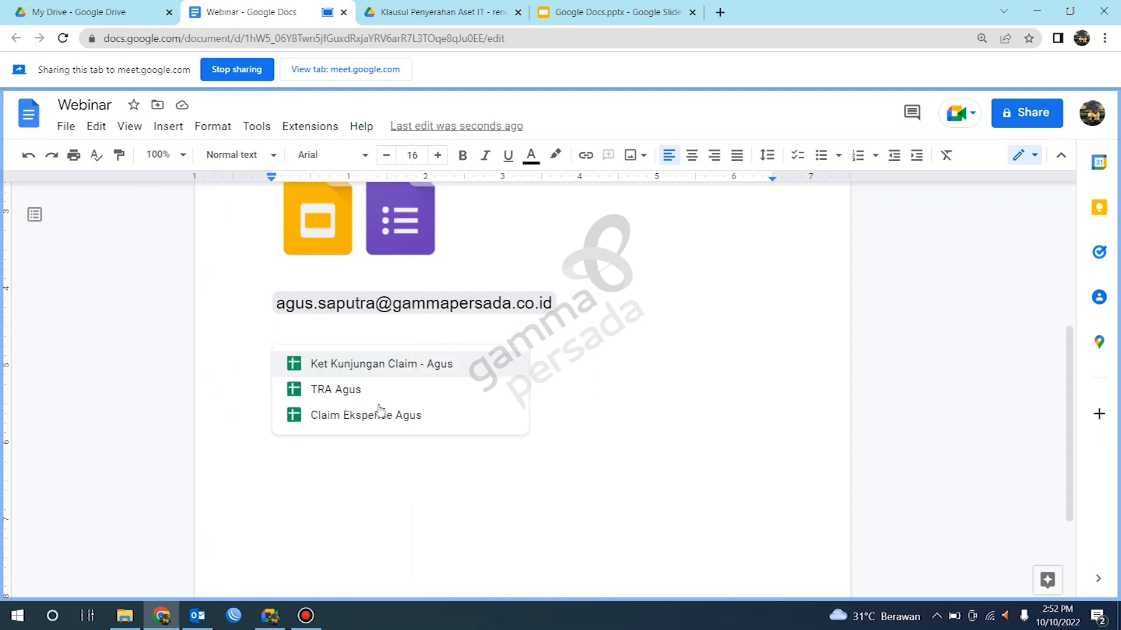
left_click(366, 362)
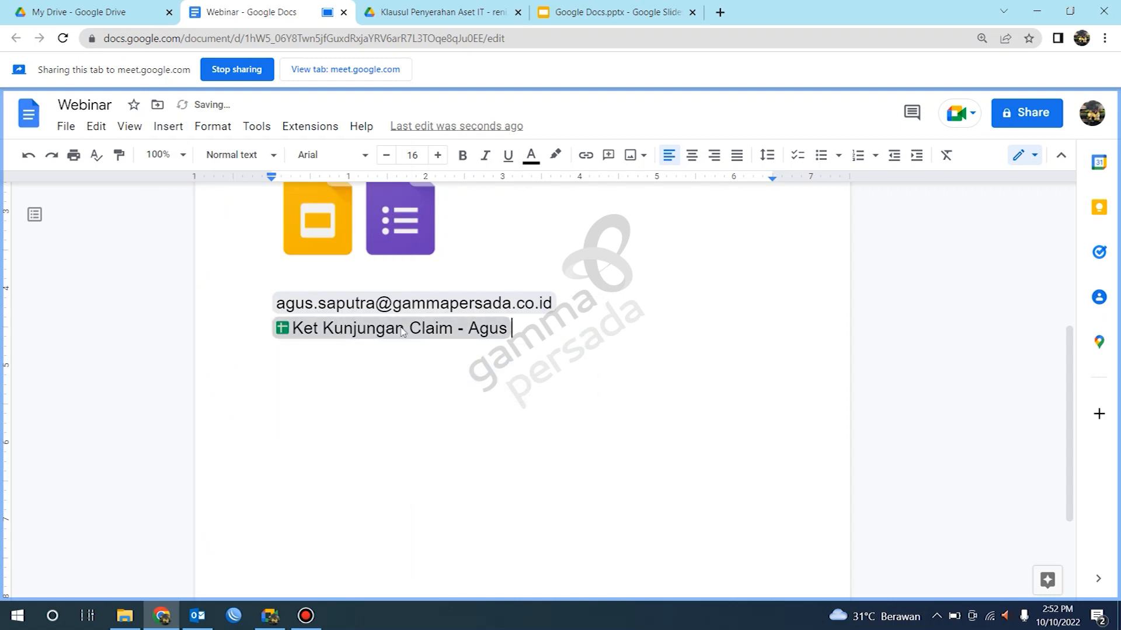
Step: Try to insert a Calendar event smart chip
left_click(168, 126)
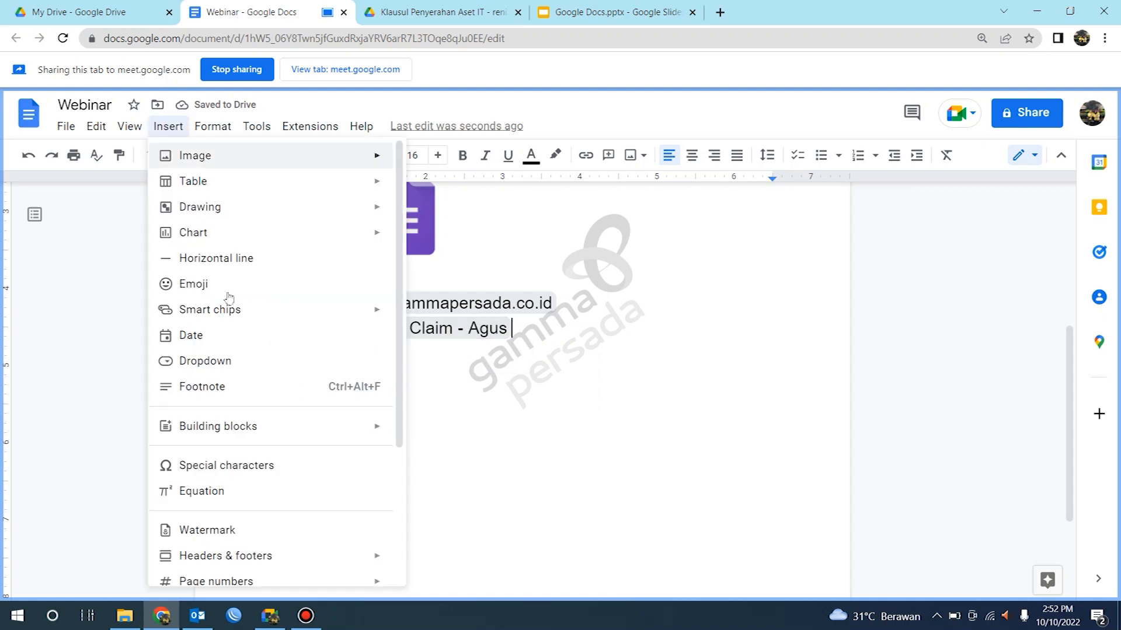
mouse_move(232, 312)
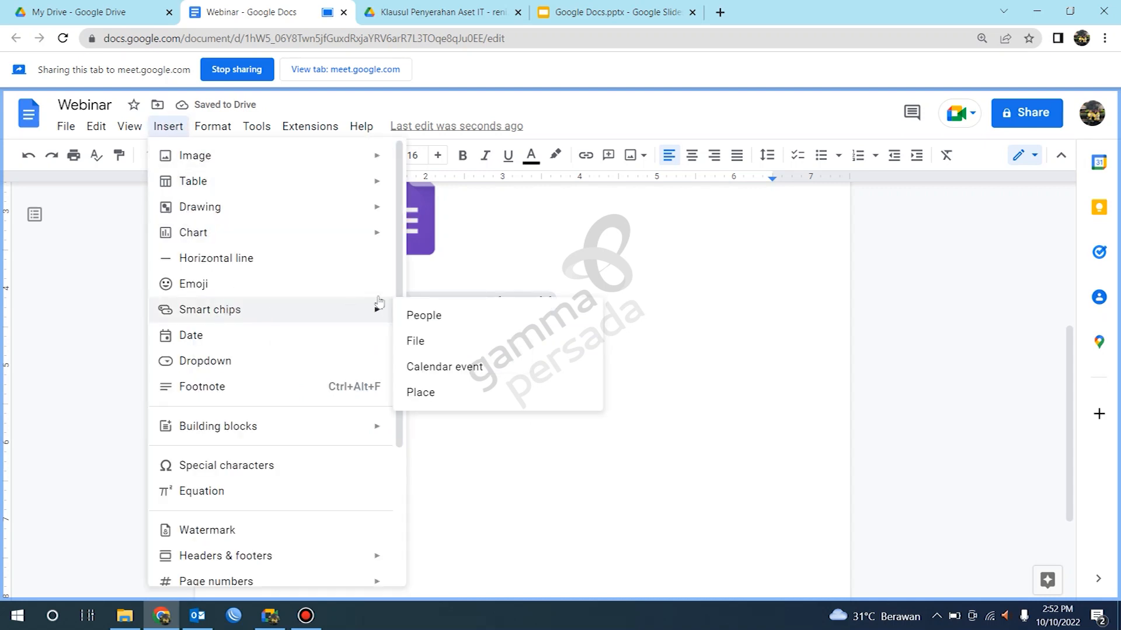
left_click(422, 368)
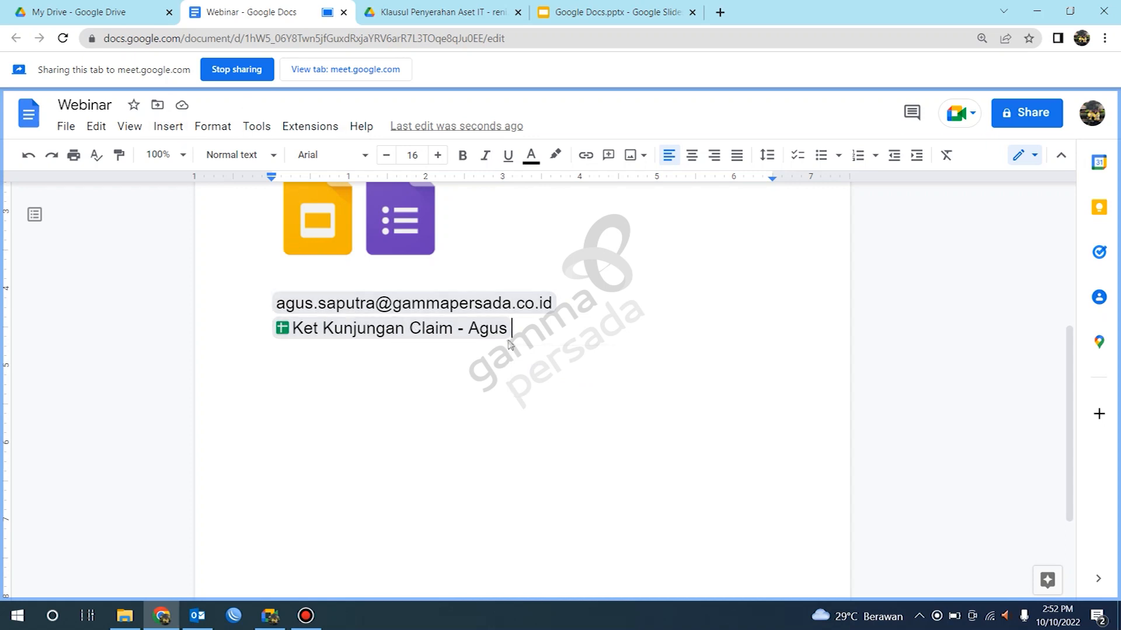
Step: Try to insert a Place smart chip on a new line by searching for google indo, then remove the attempt
key("Return")
key("Return")
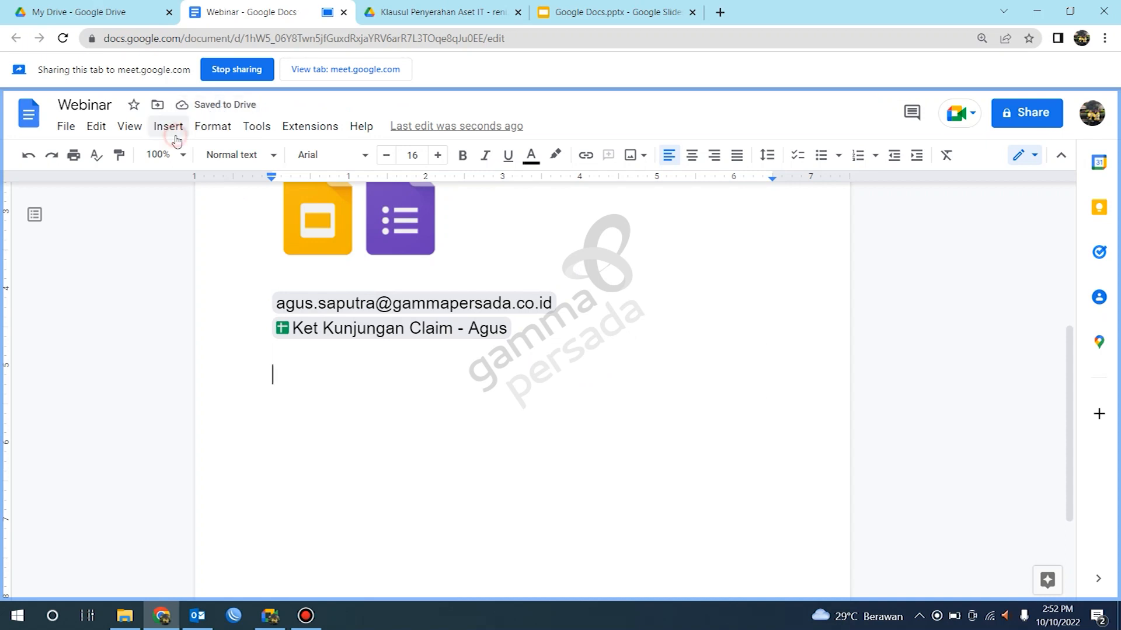
left_click(169, 128)
mouse_move(270, 310)
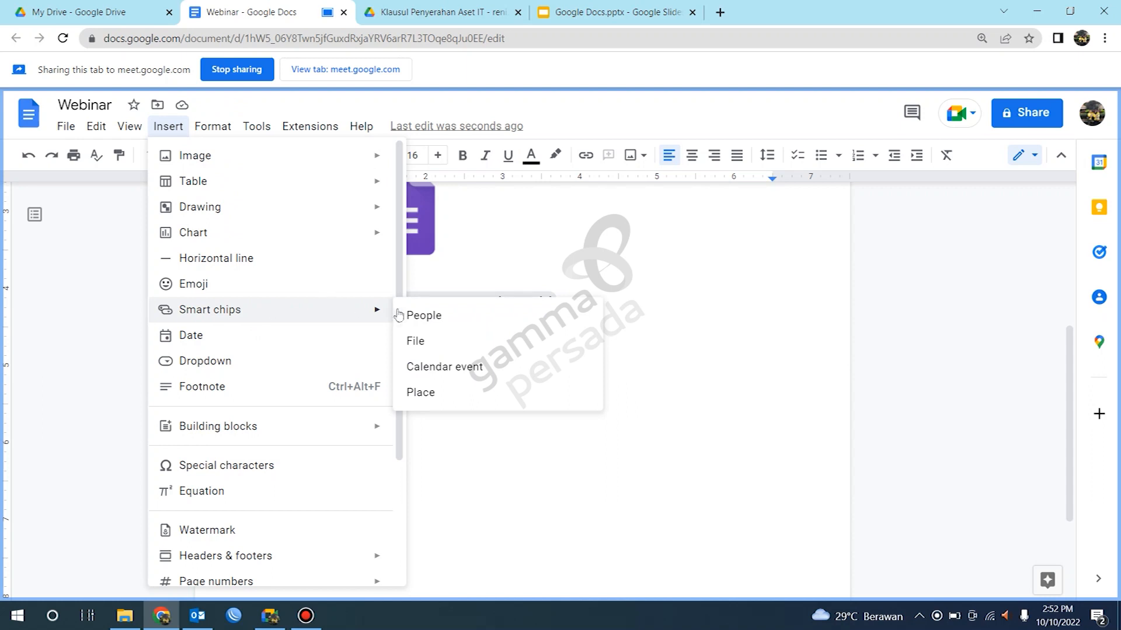
left_click(426, 392)
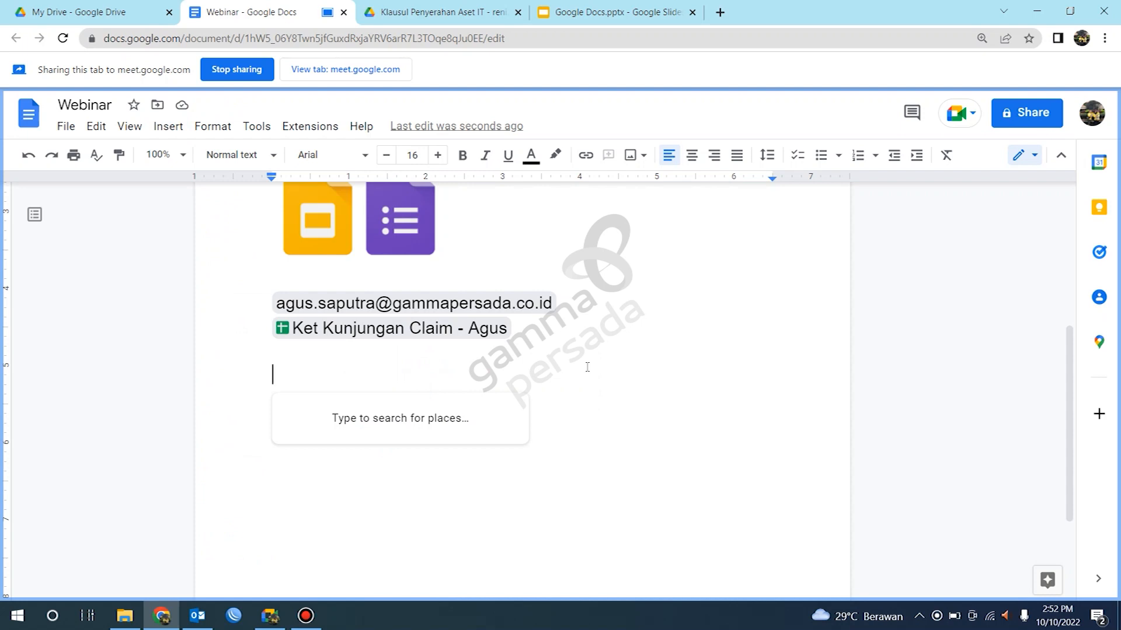
type("google")
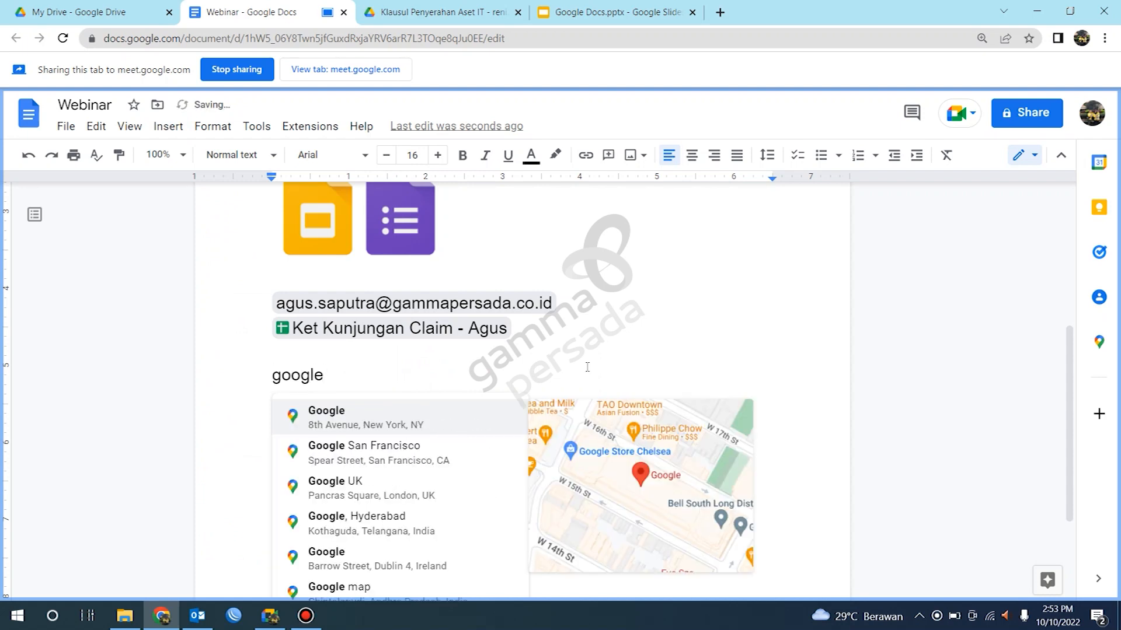
type(" indo")
key("BackSpace")
key("BackSpace")
key("BackSpace")
key("BackSpace")
key("BackSpace")
key("BackSpace")
key("BackSpace")
key("BackSpace")
key("BackSpace")
key("BackSpace")
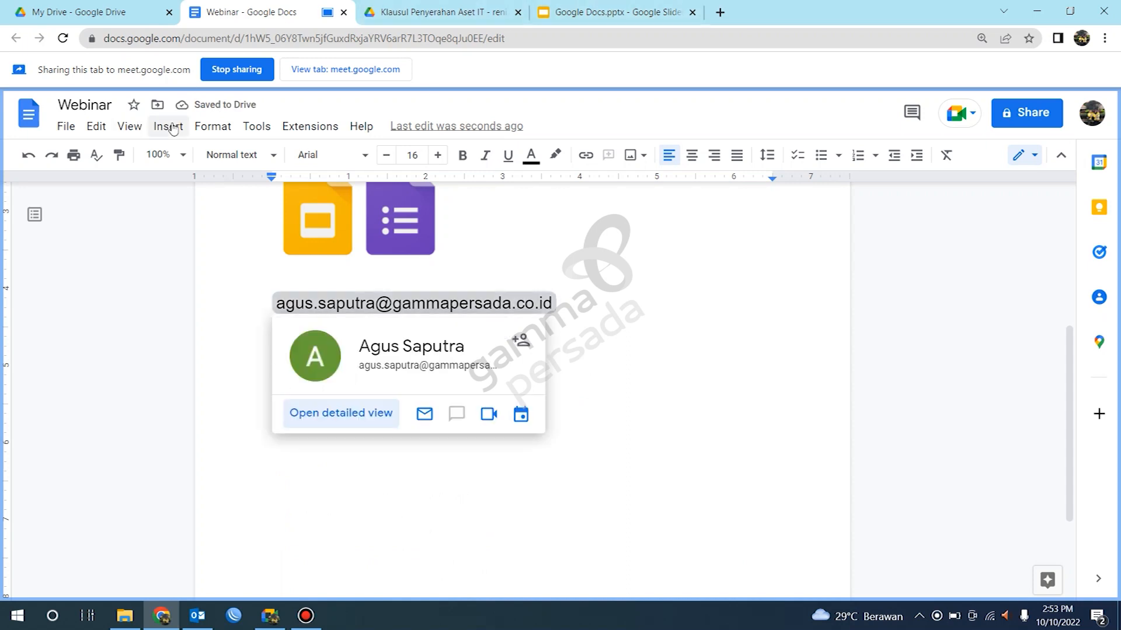
key("ctrl+v")
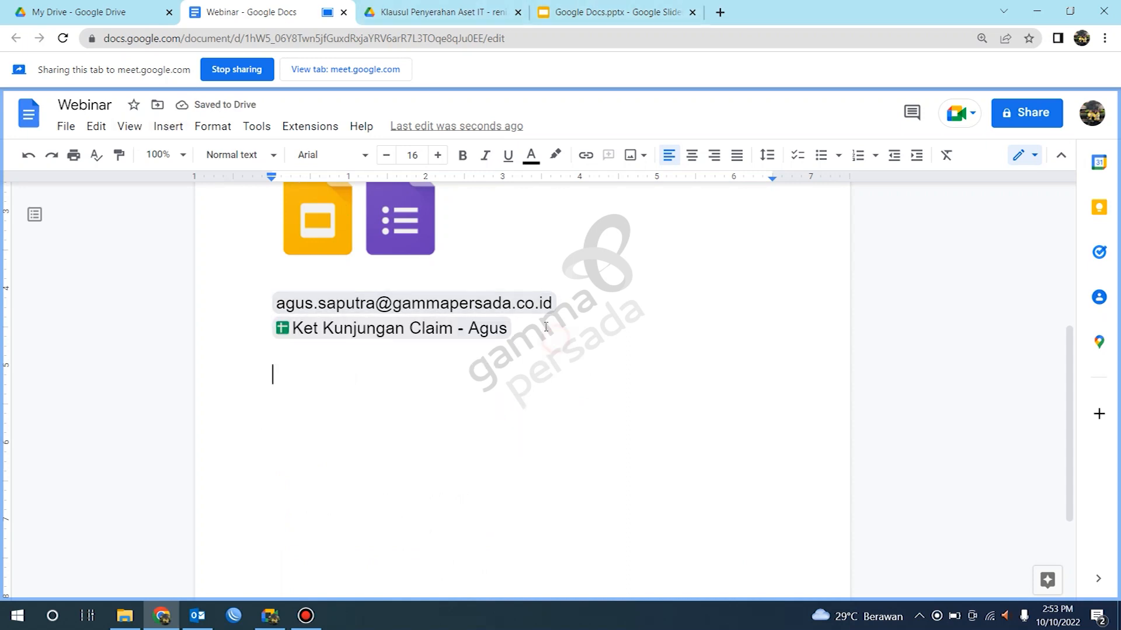
key("BackSpace")
Step: Insert a Place smart chip for Google San Francisco after the file chip and start new lines below
left_click(168, 126)
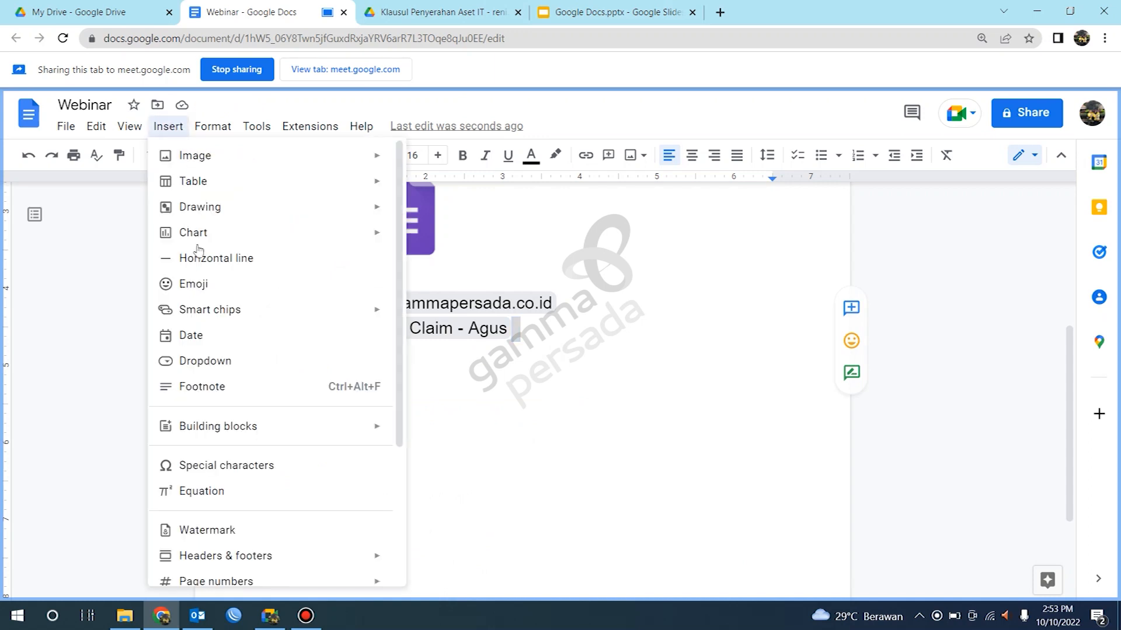
mouse_move(282, 309)
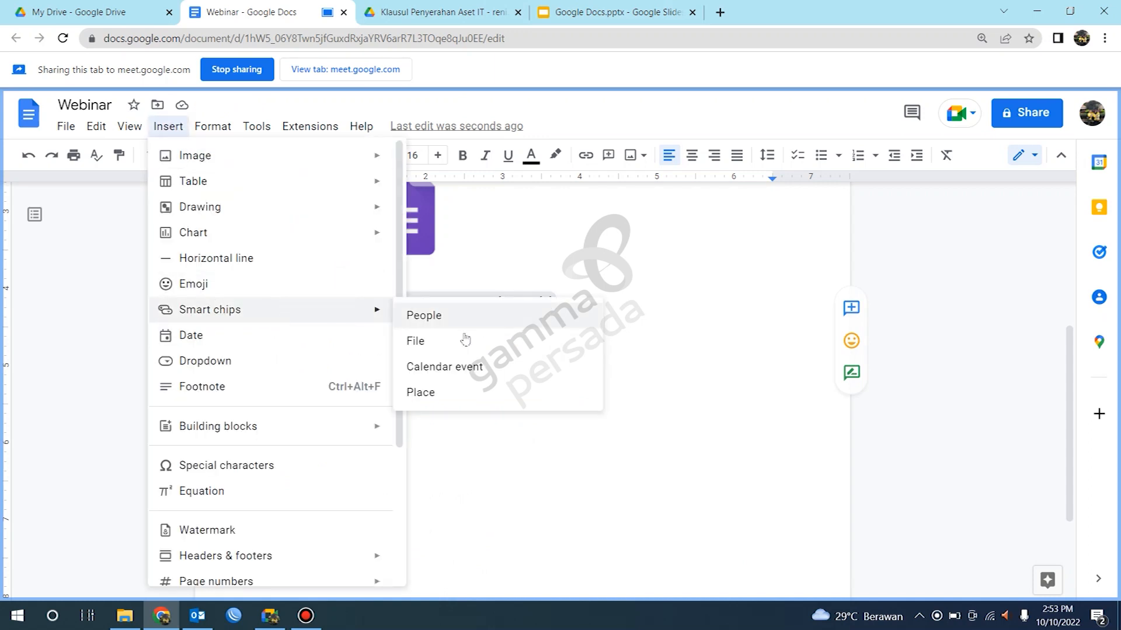
left_click(440, 392)
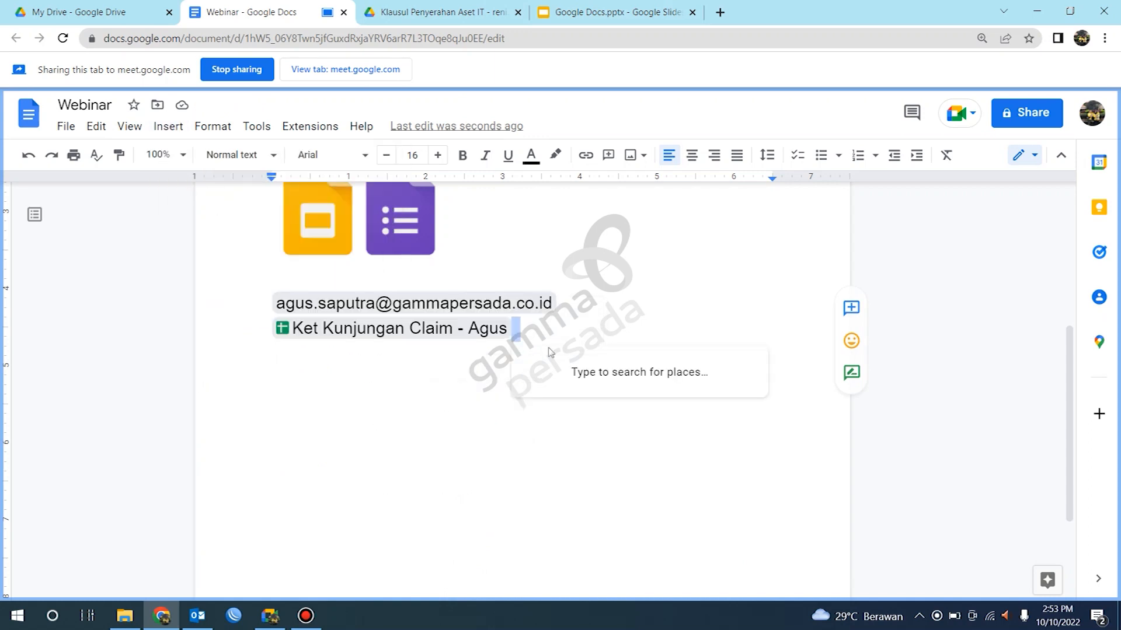
type("goo")
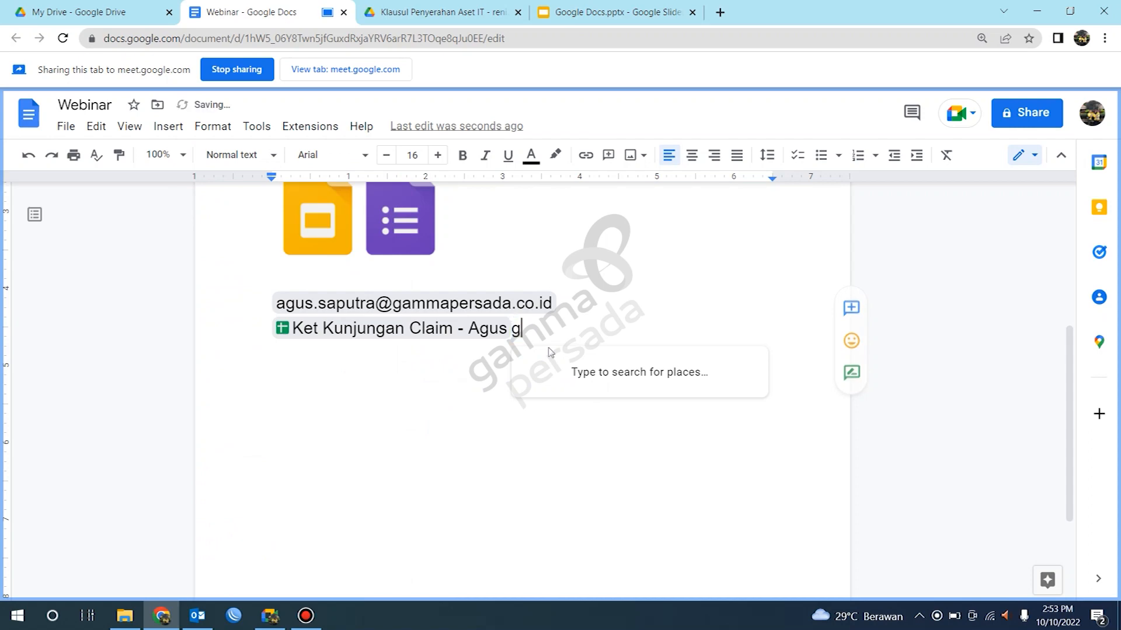
key("BackSpace")
key("BackSpace")
key("BackSpace")
type("goolei")
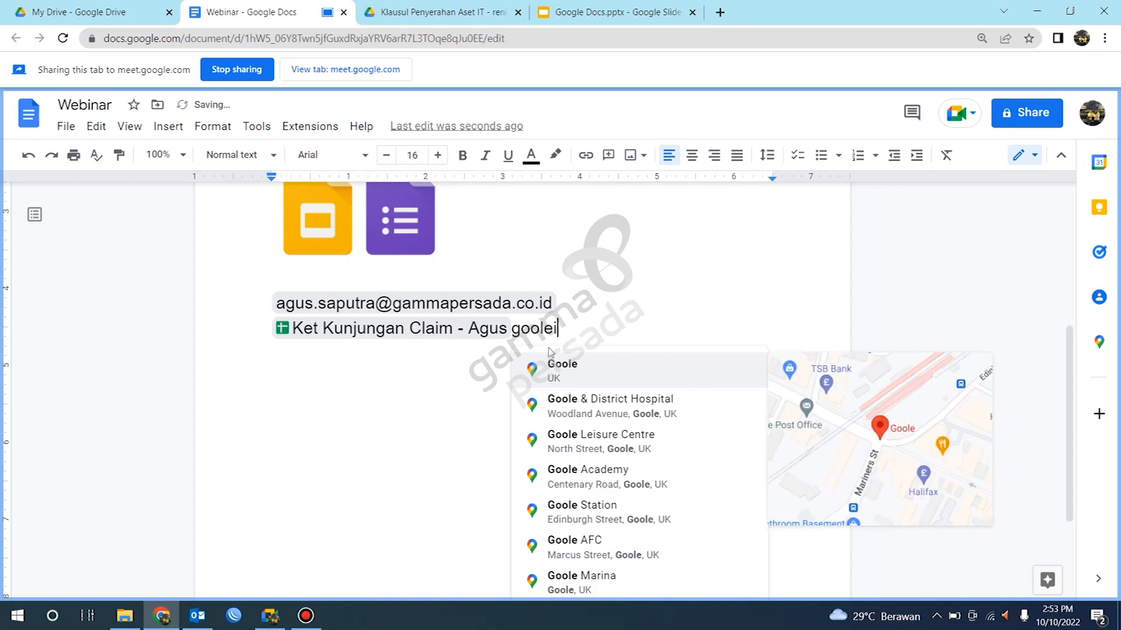
type("n")
key("BackSpace")
key("BackSpace")
key("BackSpace")
key("BackSpace")
type("gle")
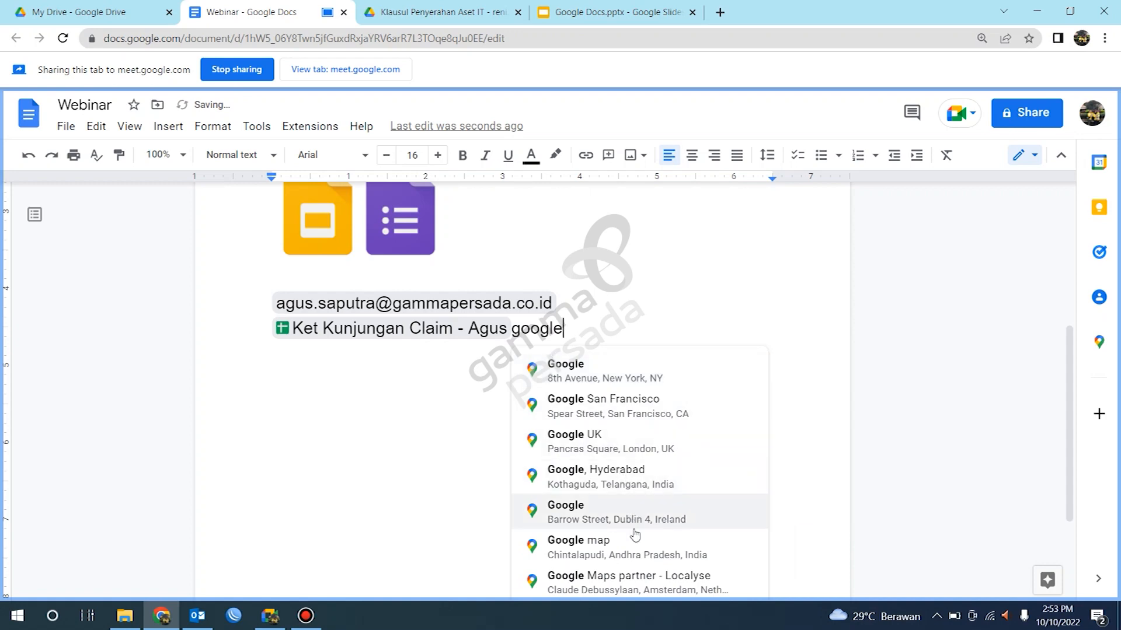
left_click(605, 412)
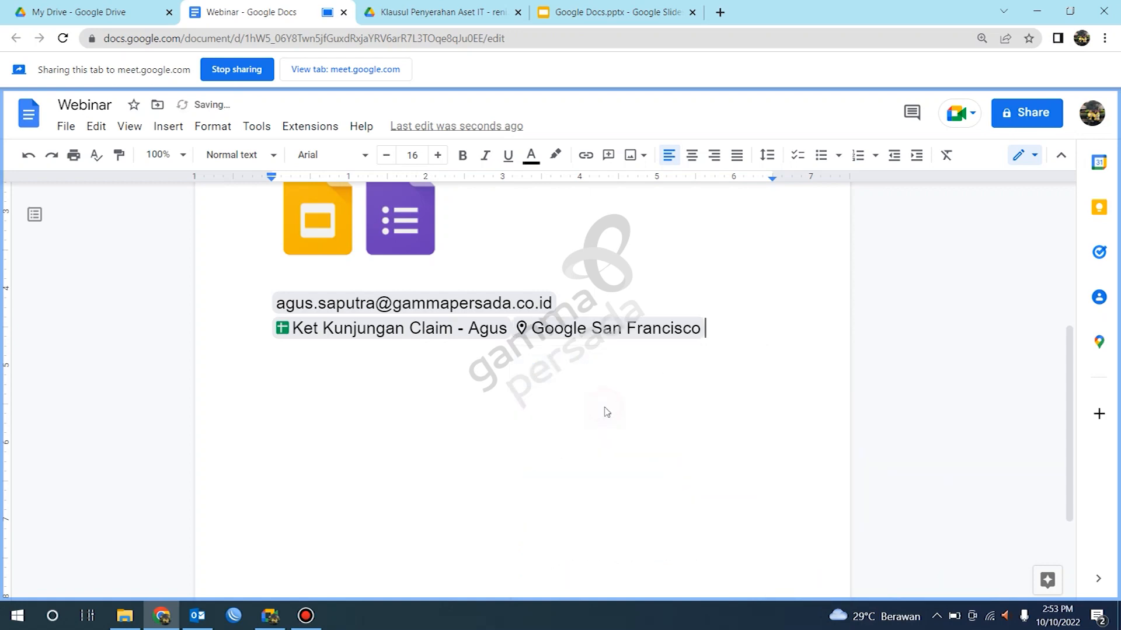
key("Return")
key("Return")
Step: Hover over the Place and File smart chips to preview their details
mouse_move(551, 306)
scroll(642, 318, "up", 5)
scroll(671, 321, "down", 7)
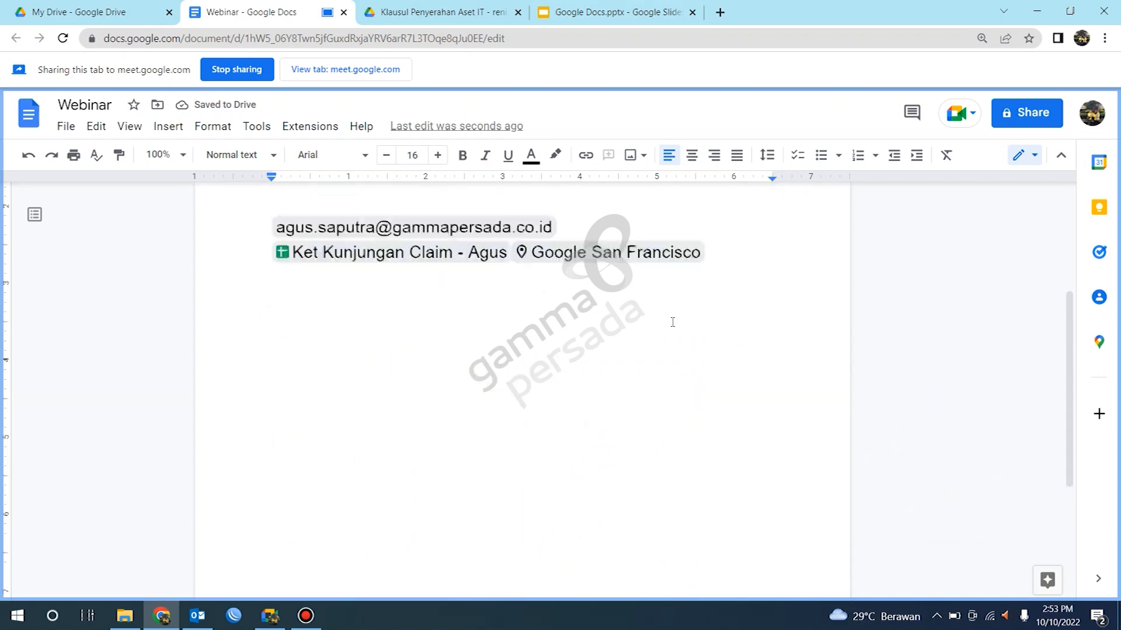
scroll(670, 321, "up", 4)
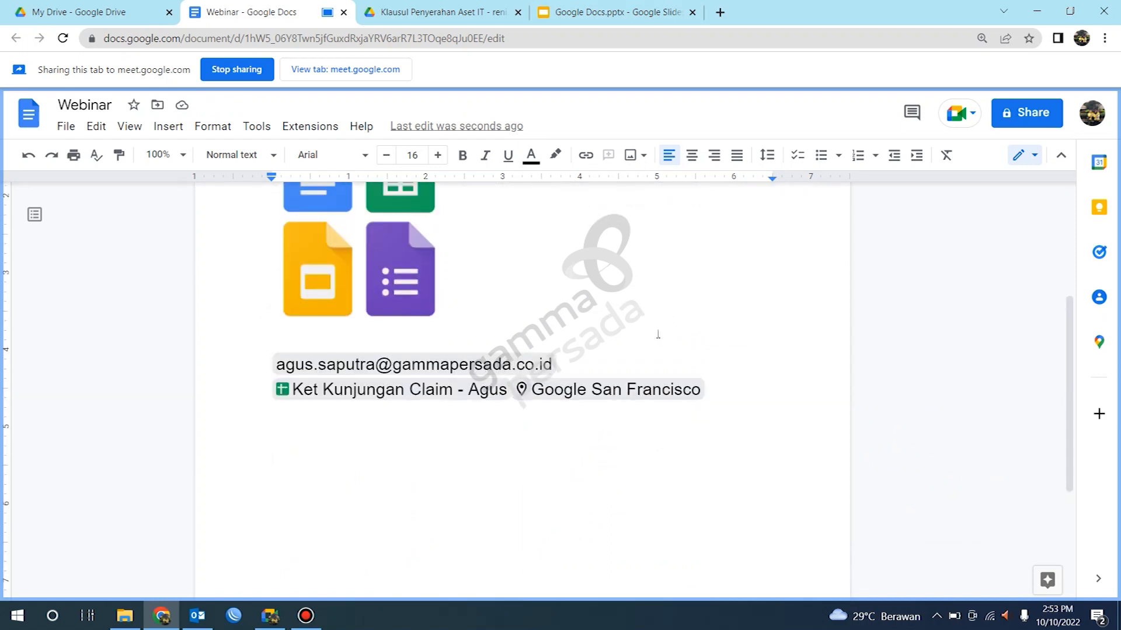
mouse_move(628, 386)
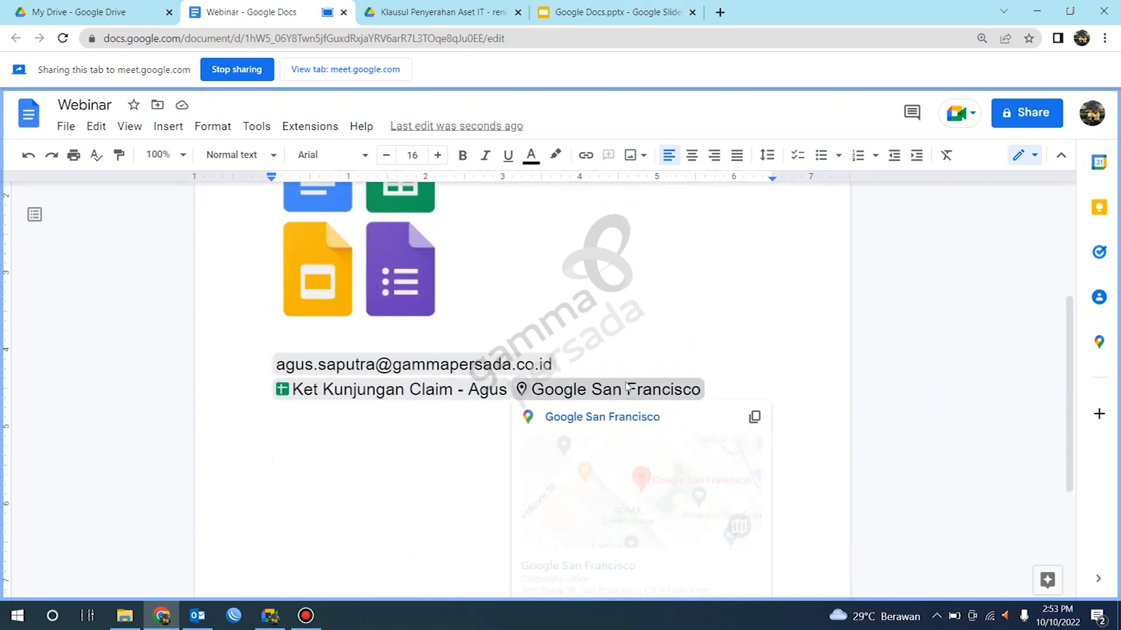
scroll(628, 387, "down", 1)
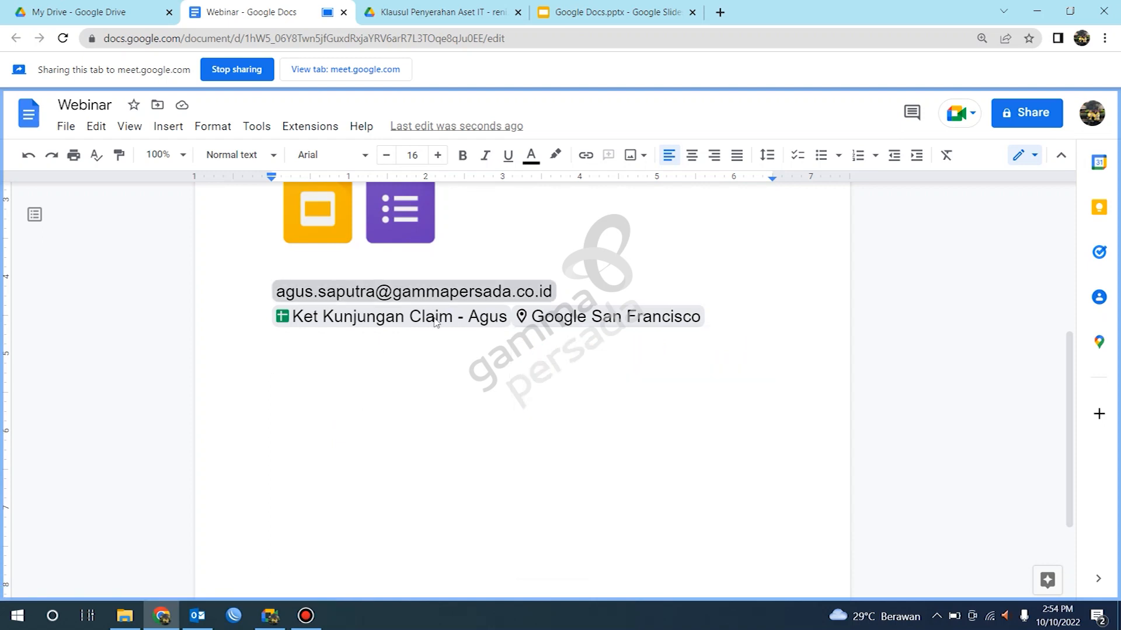
mouse_move(435, 322)
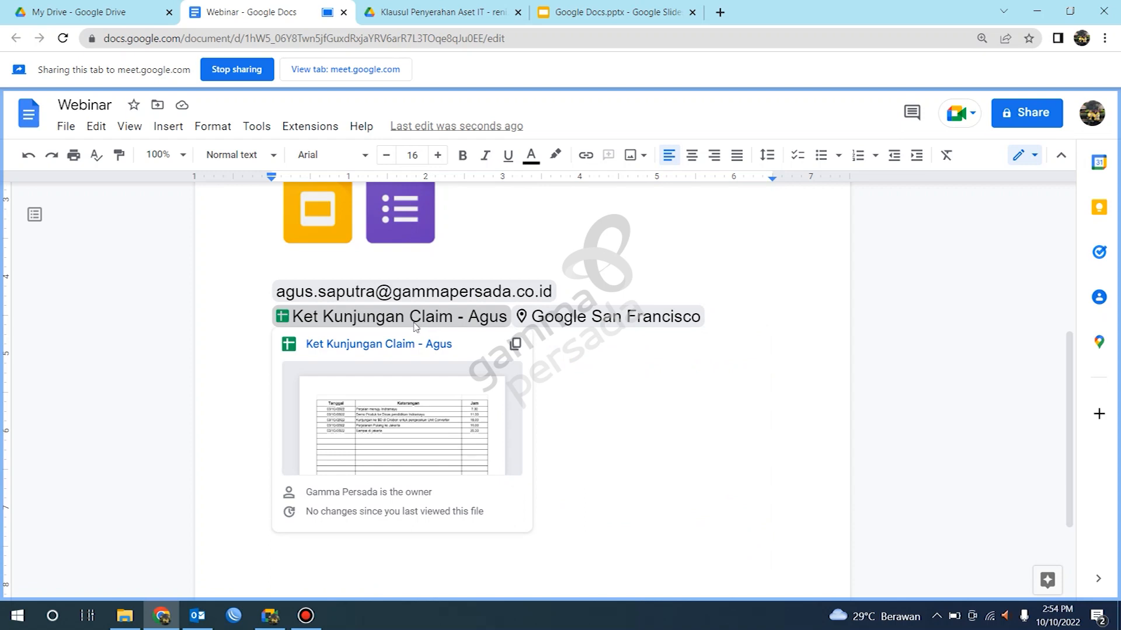
mouse_move(437, 290)
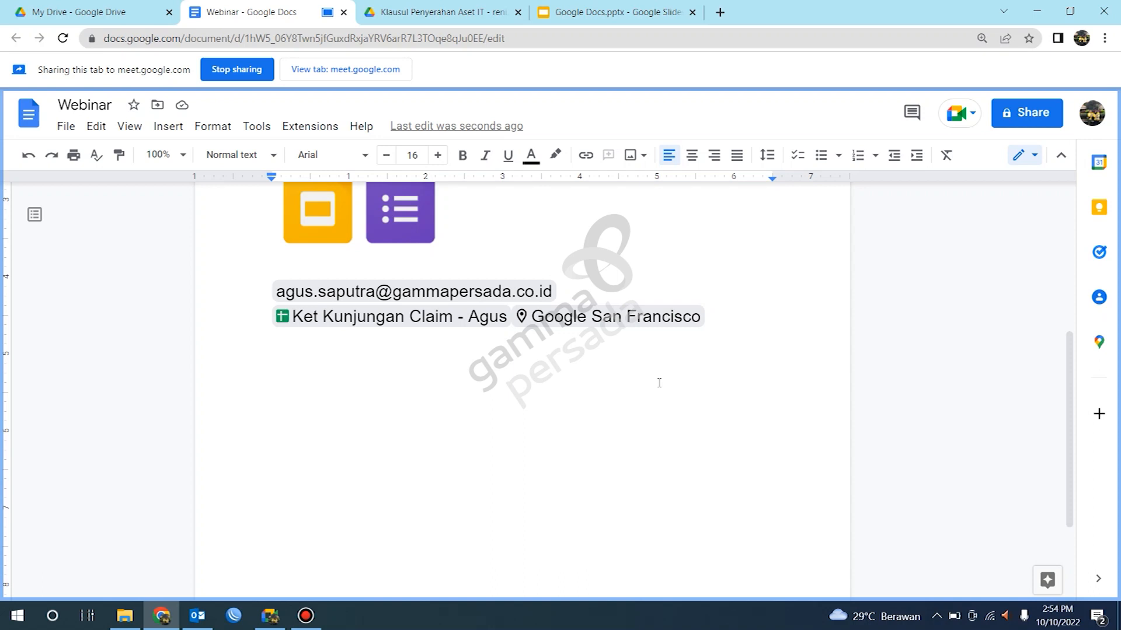
mouse_move(650, 327)
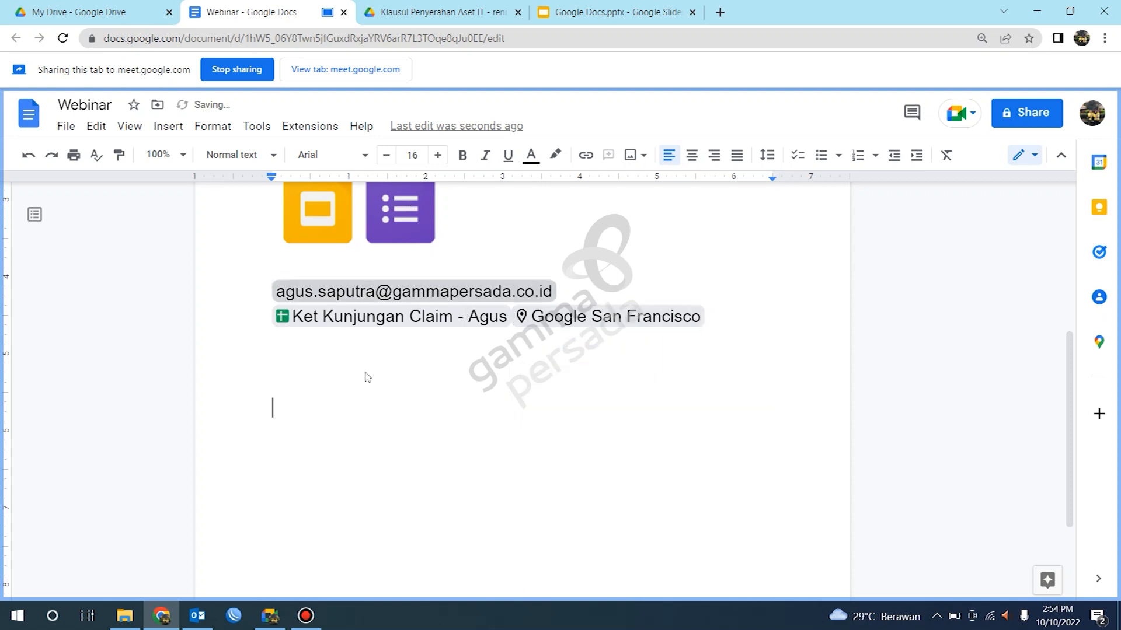
Step: Add a diagonal text watermark reading "gammapersada" to the document
left_click(169, 127)
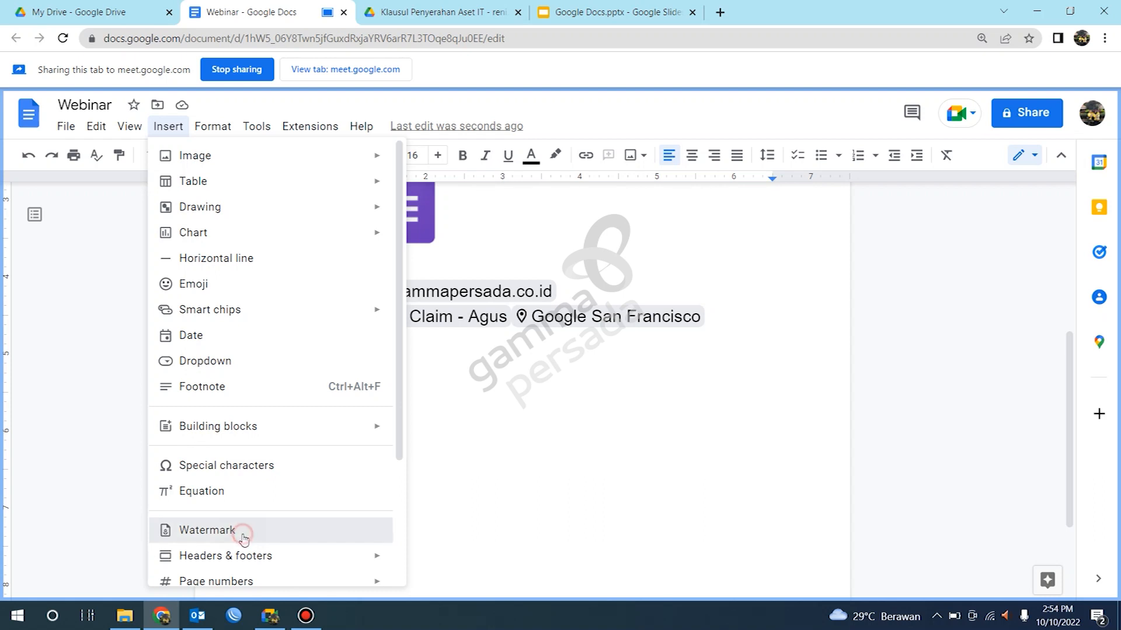
left_click(243, 533)
scroll(318, 468, "up", 5)
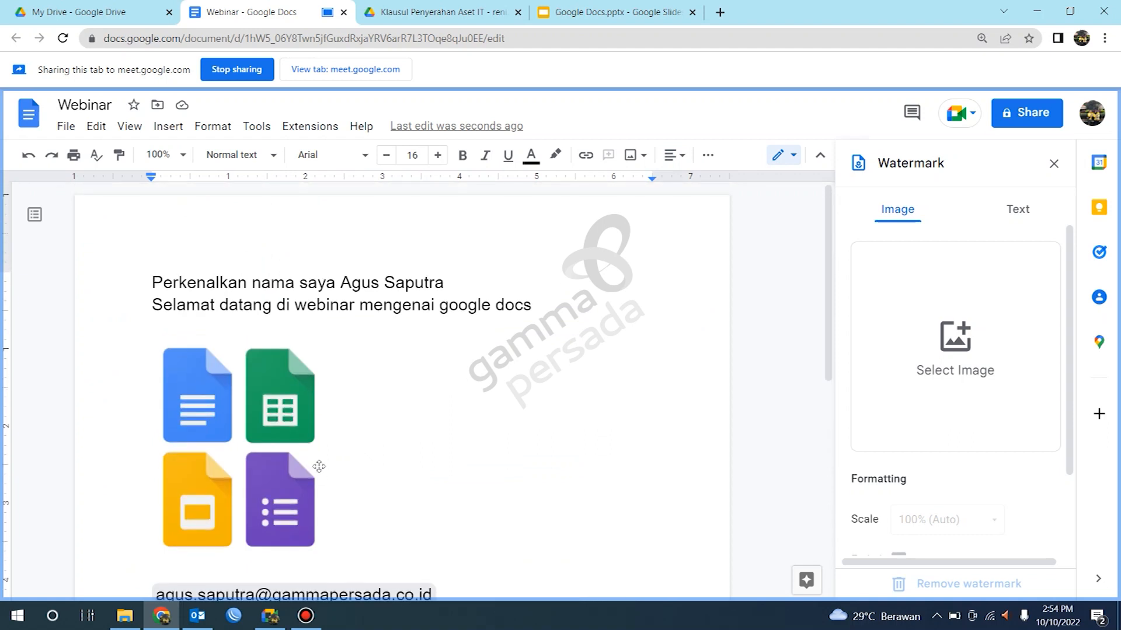
scroll(370, 427, "down", 3)
scroll(396, 420, "up", 3)
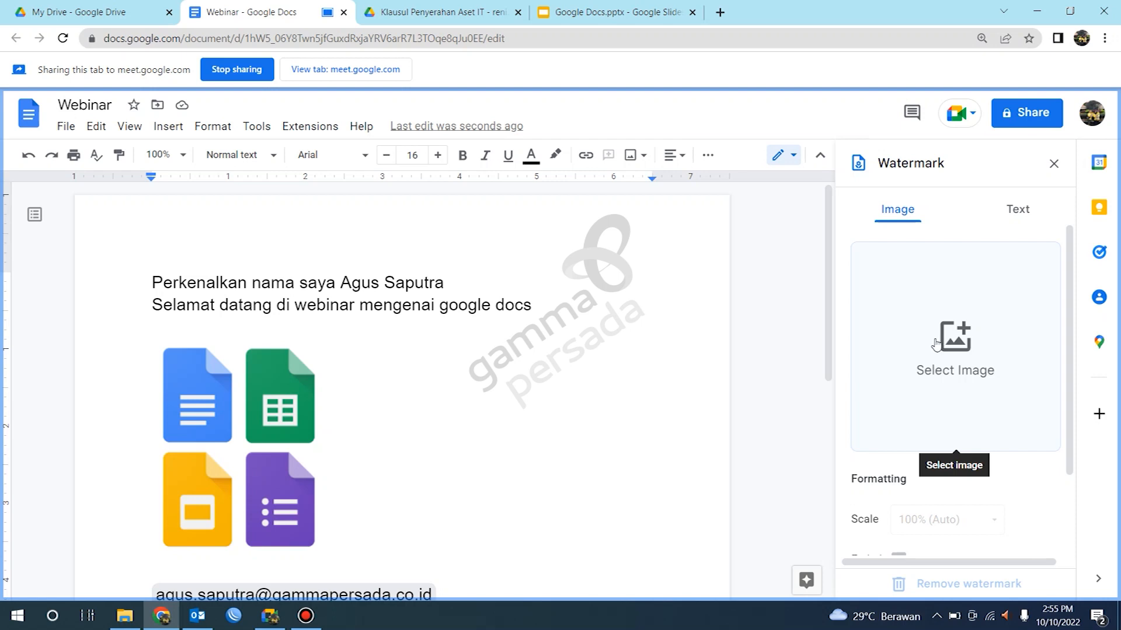
left_click(1019, 211)
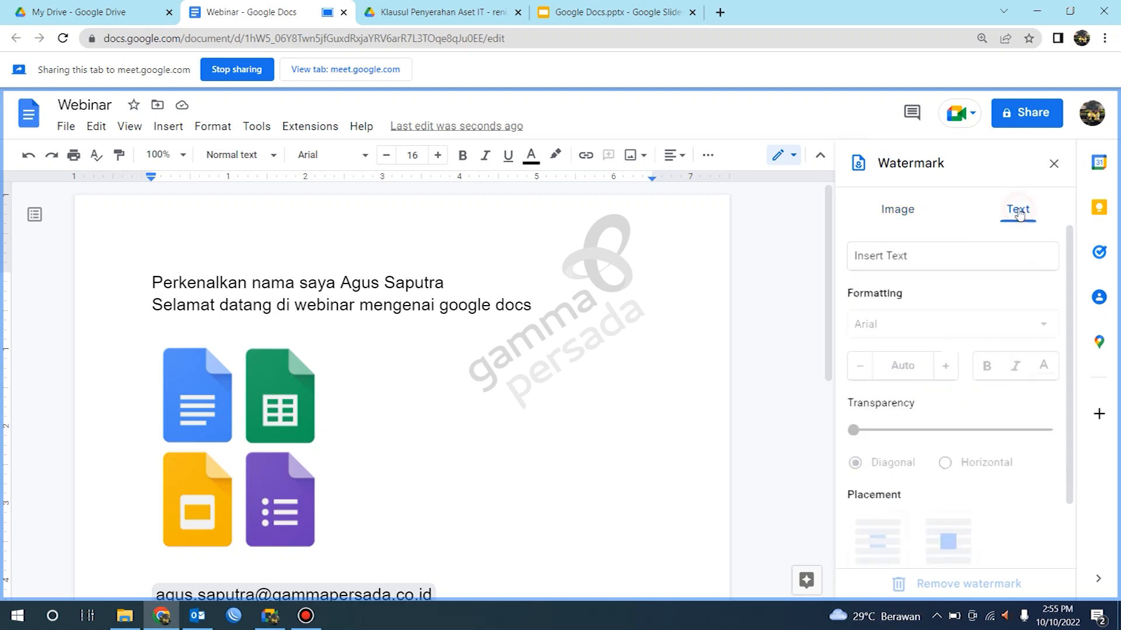
left_click(936, 255)
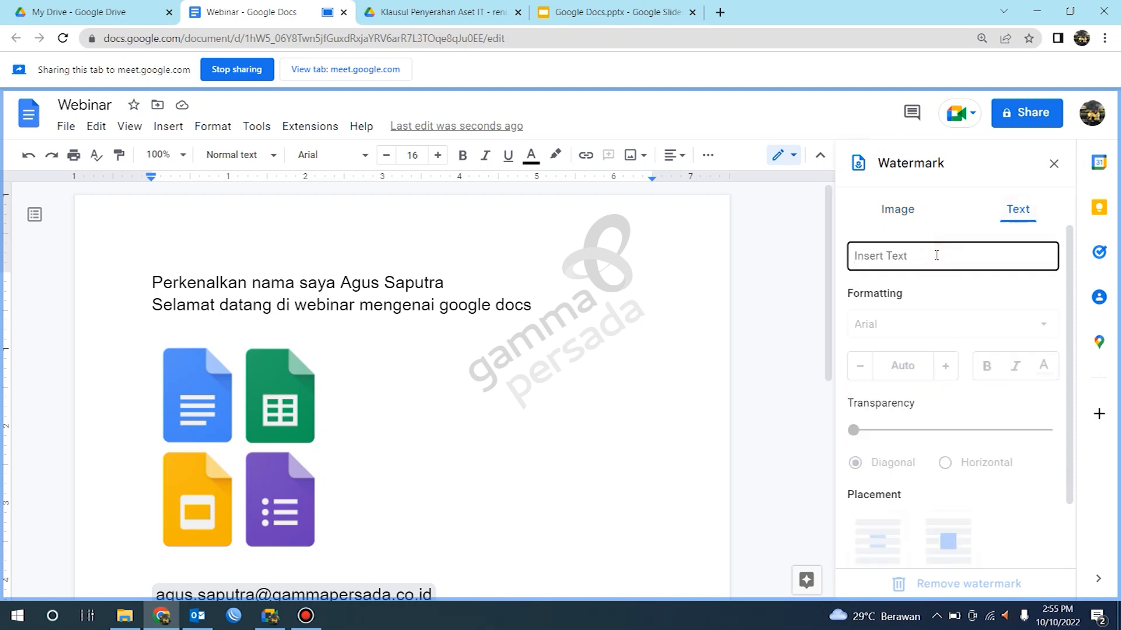
type("gammapersad")
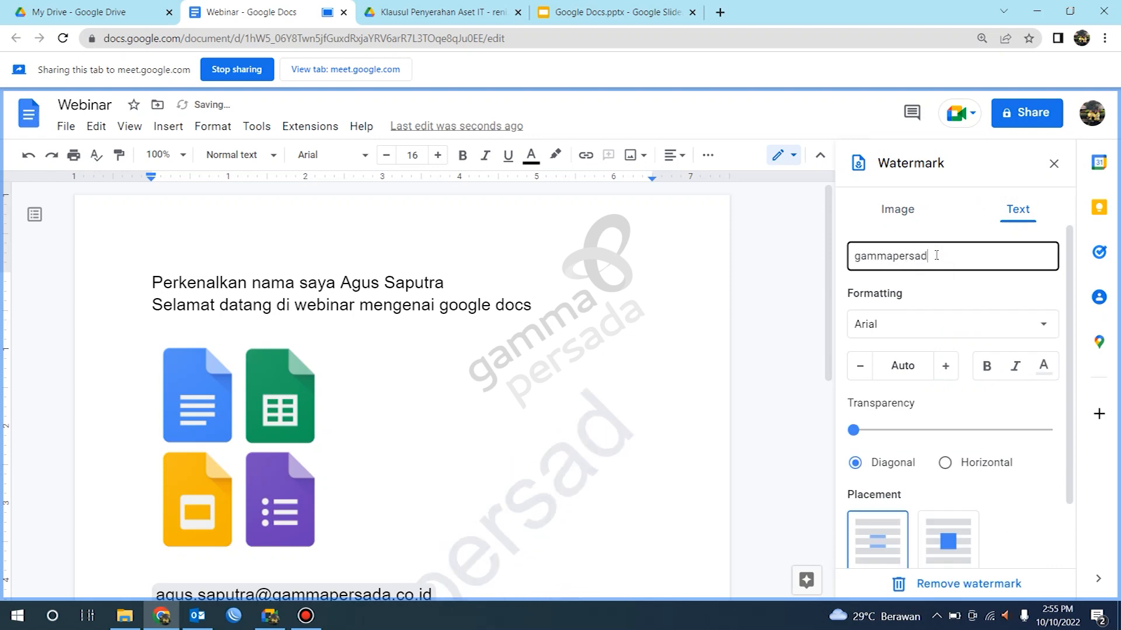
type("a")
scroll(963, 300, "down", 1)
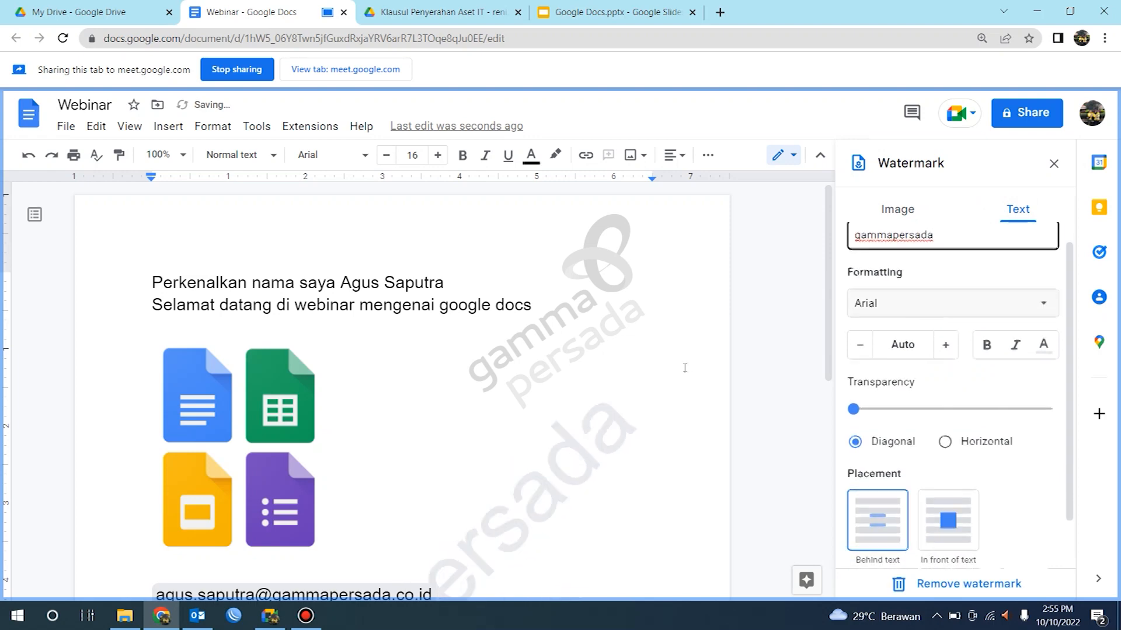
scroll(685, 368, "down", 1)
scroll(664, 402, "up", 1)
scroll(970, 275, "up", 2)
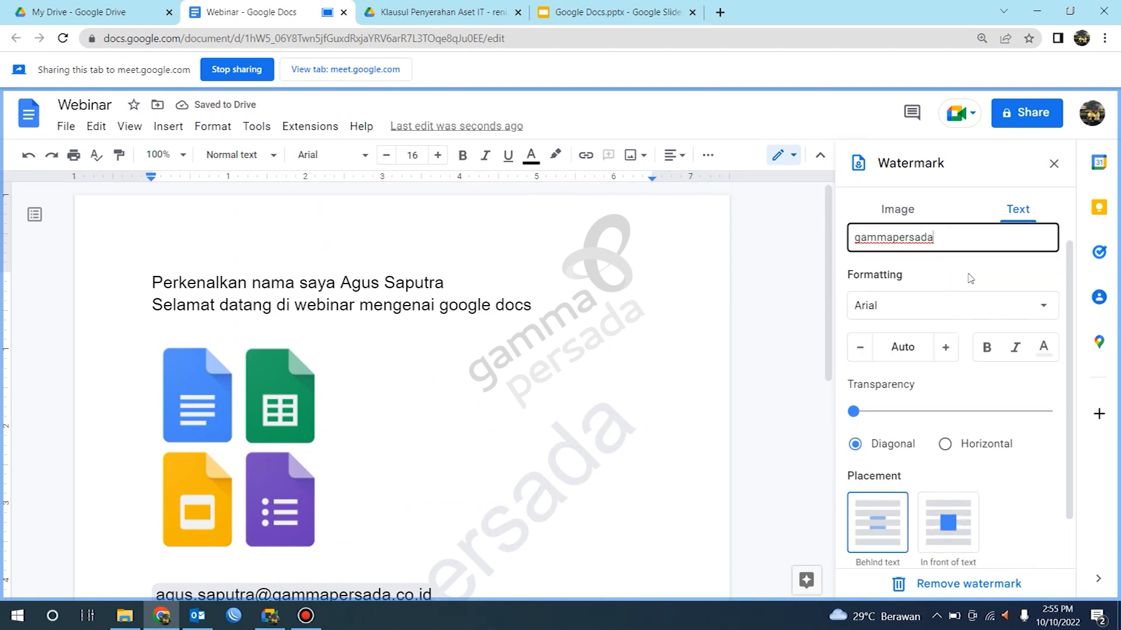
Step: Scroll through the document to examine the watermark on the pages
scroll(957, 262, "down", 1)
scroll(934, 286, "up", 2)
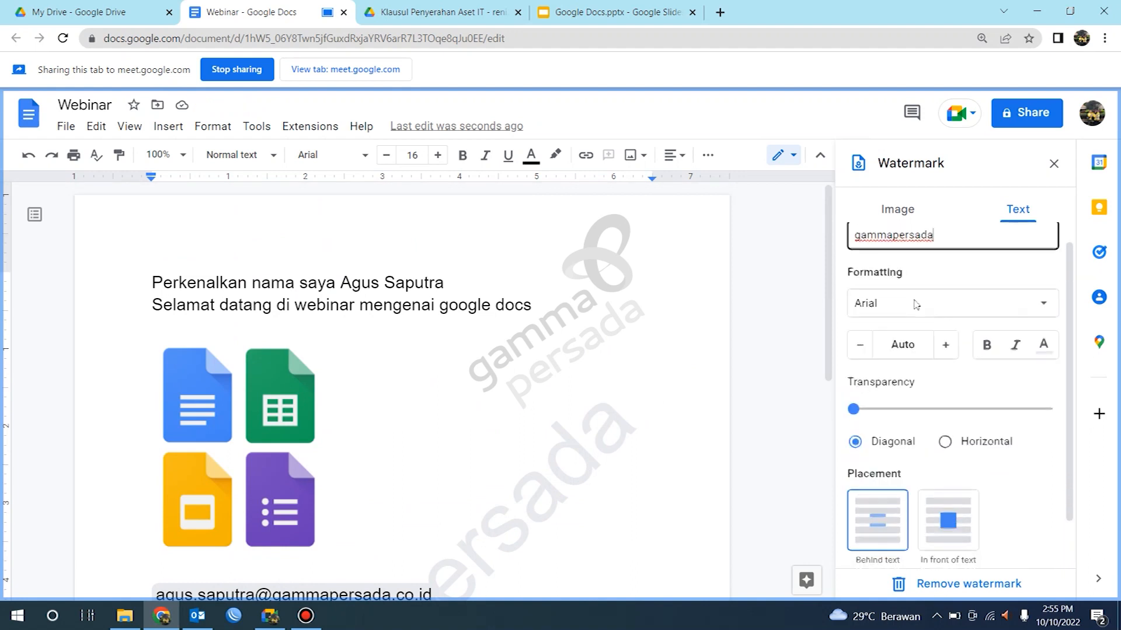
scroll(999, 479, "down", 1)
scroll(1002, 494, "down", 1)
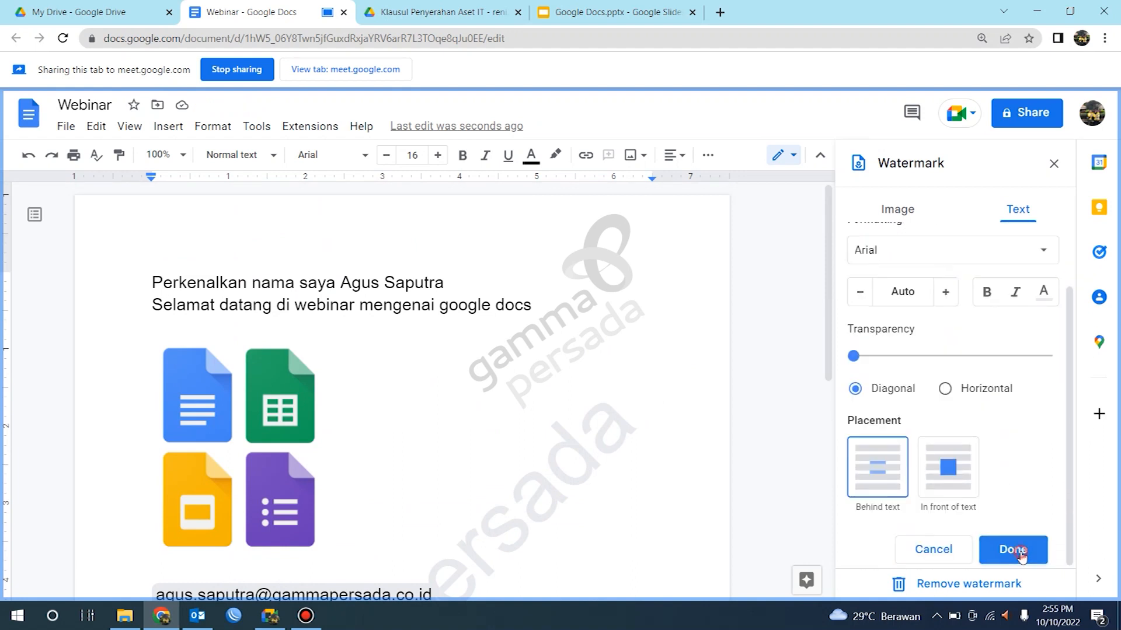
scroll(645, 370, "down", 10)
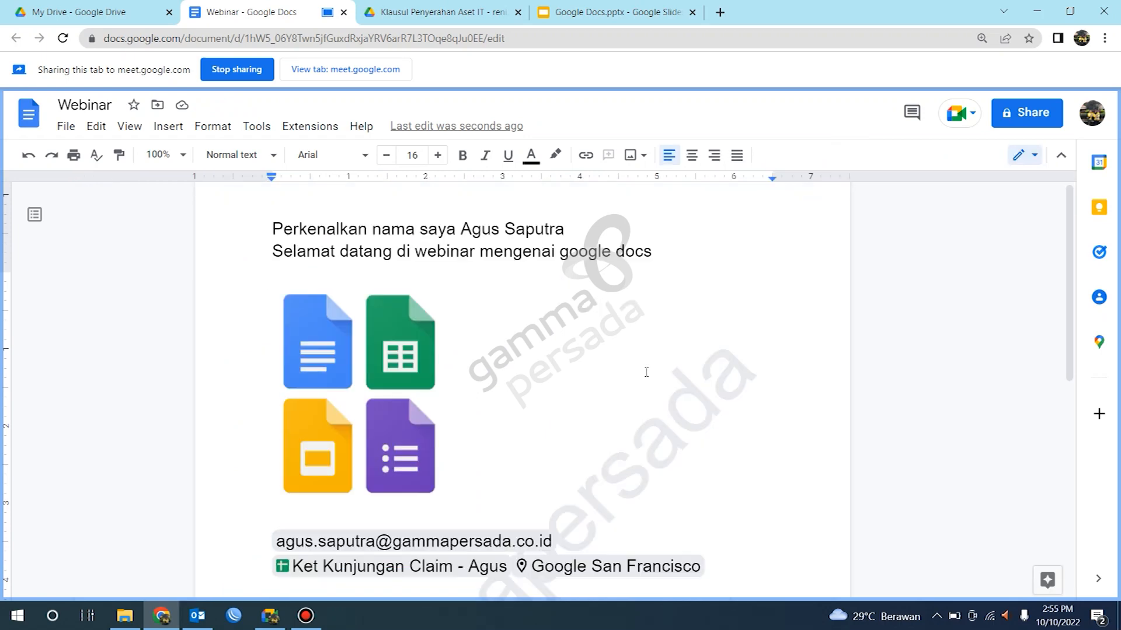
scroll(646, 371, "up", 8)
scroll(645, 371, "down", 5)
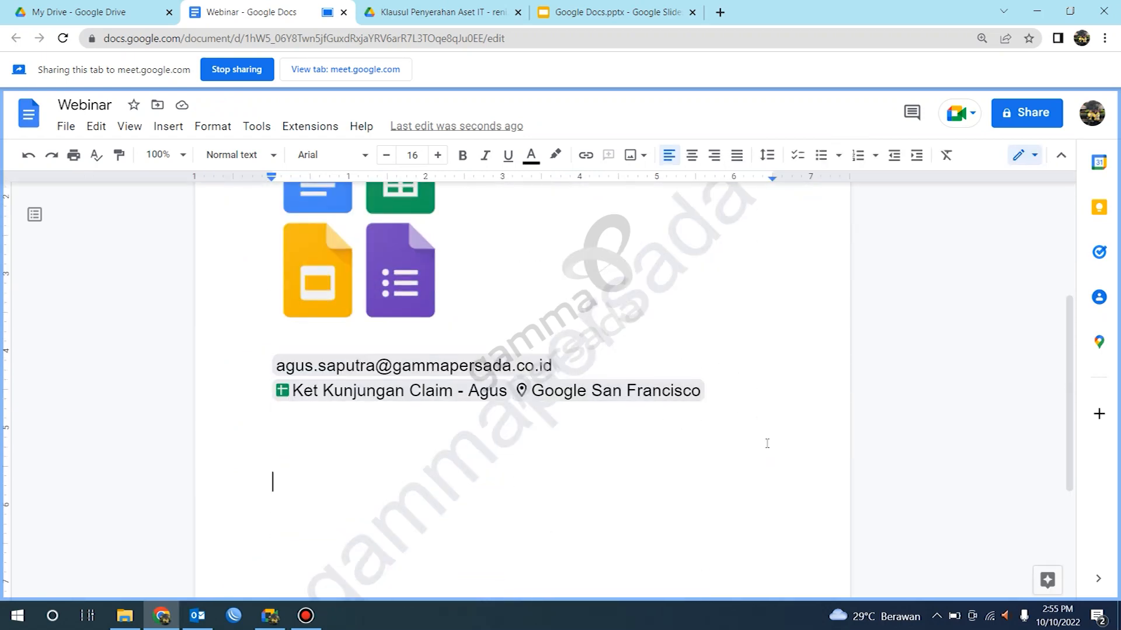
scroll(765, 443, "up", 4)
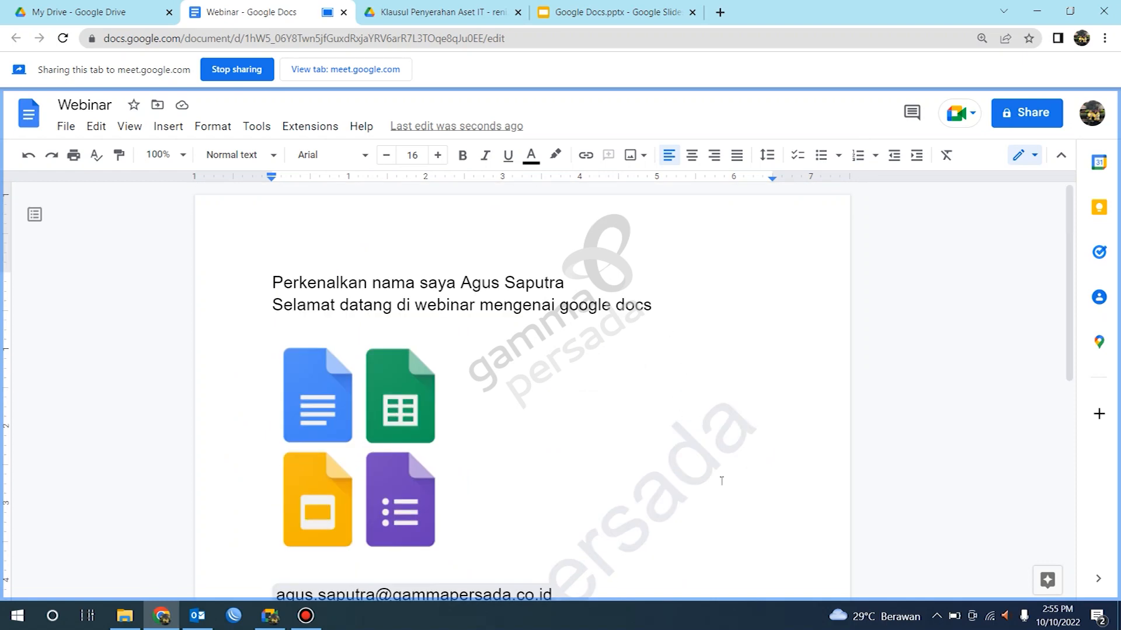
scroll(620, 326, "down", 5)
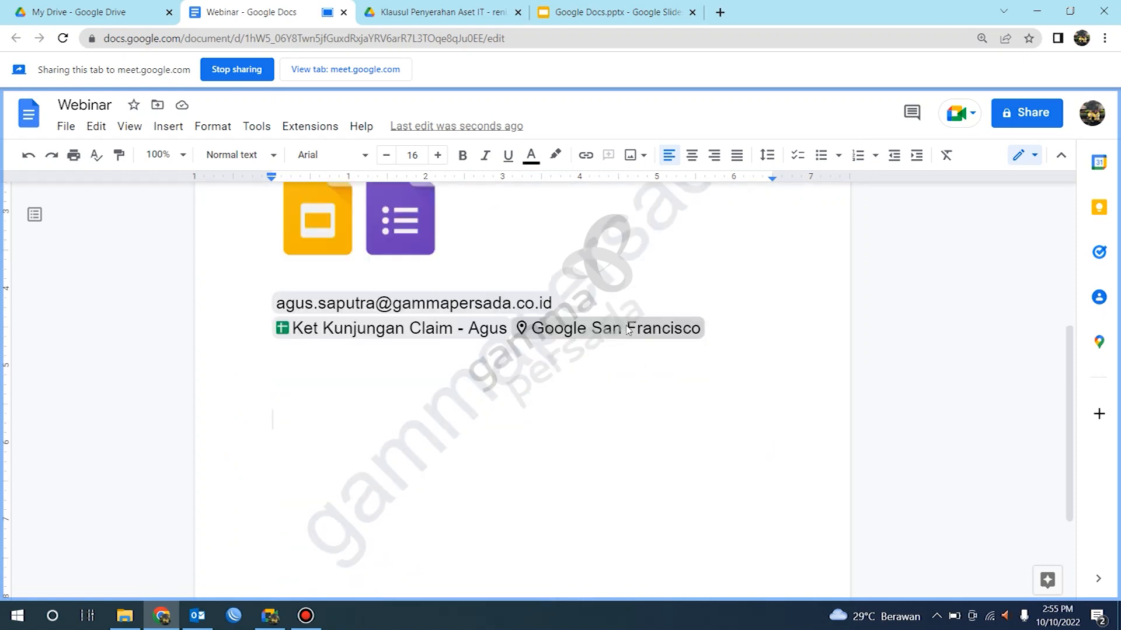
scroll(511, 346, "up", 5)
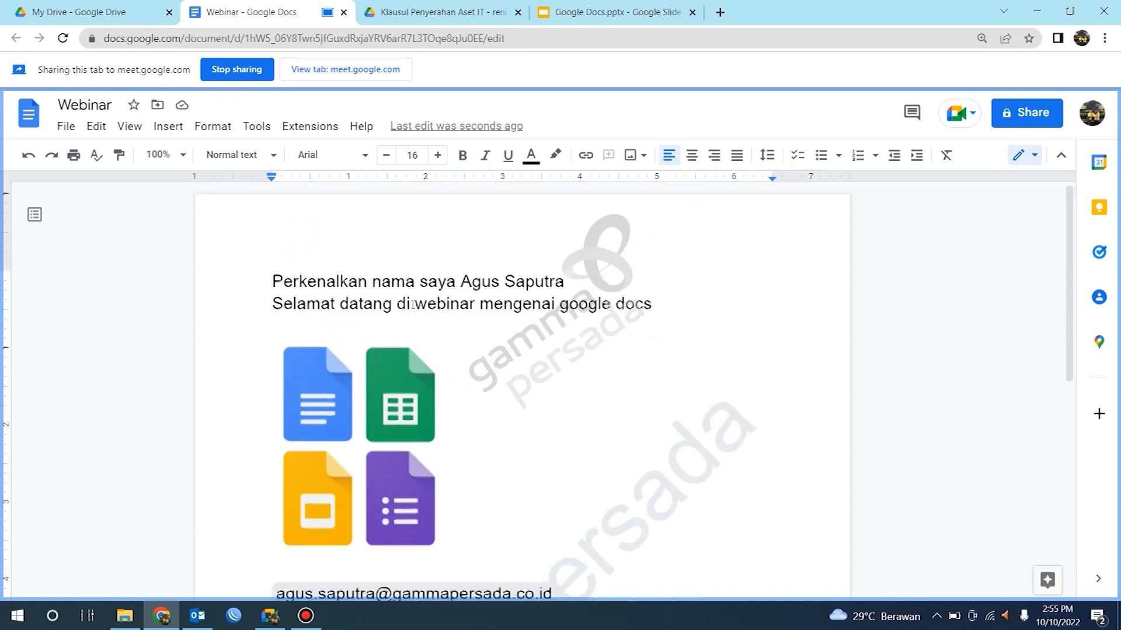
scroll(415, 305, "down", 10)
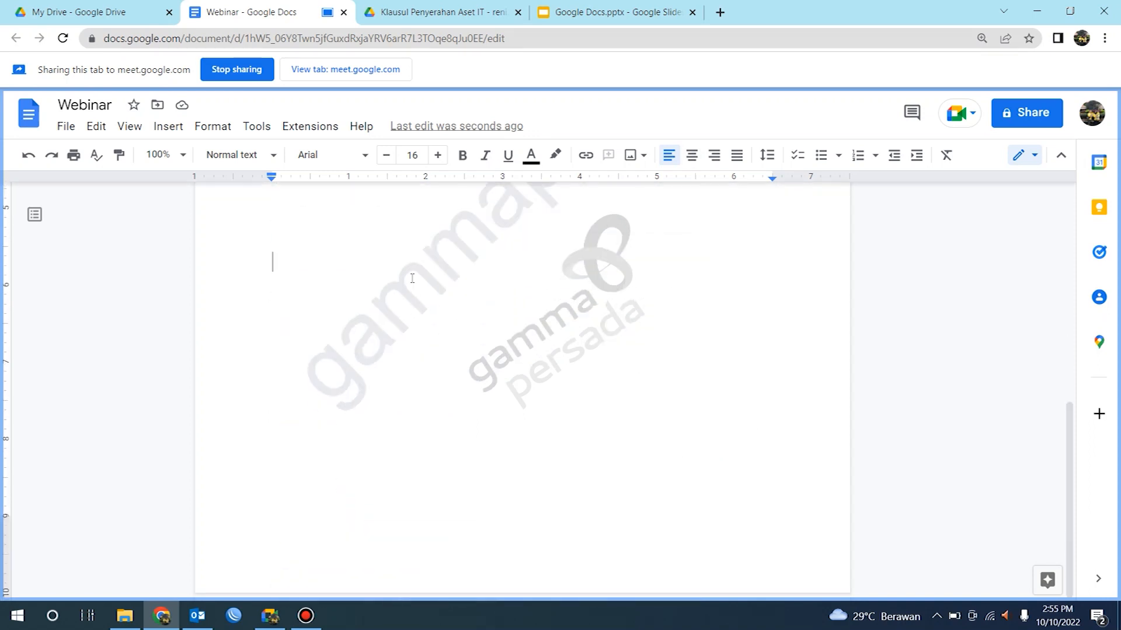
scroll(440, 320, "up", 6)
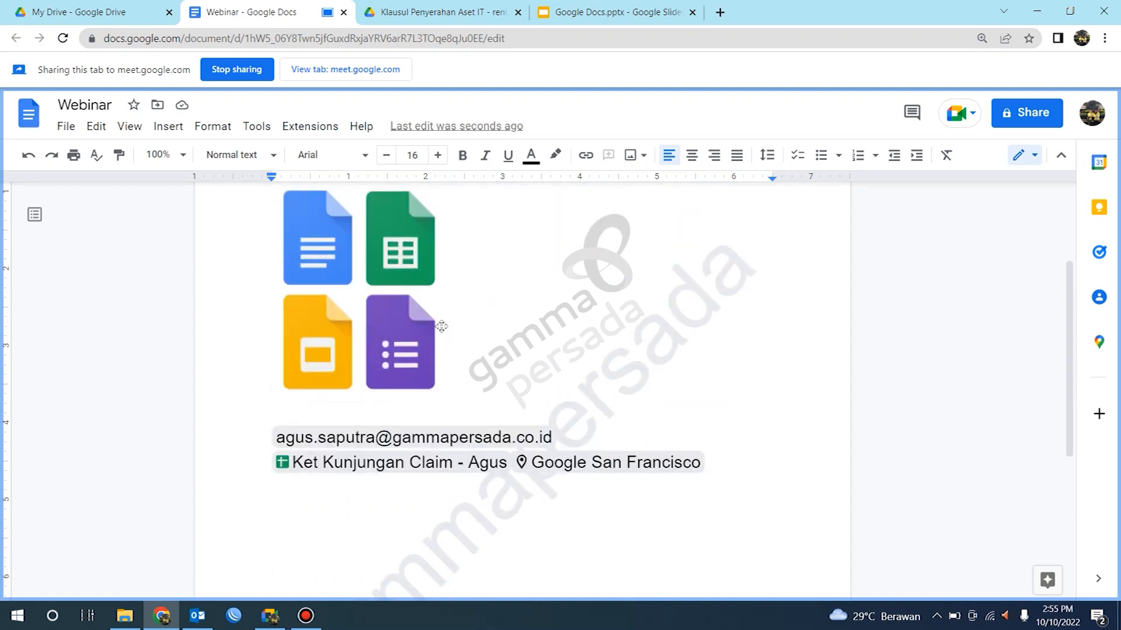
scroll(442, 326, "up", 3)
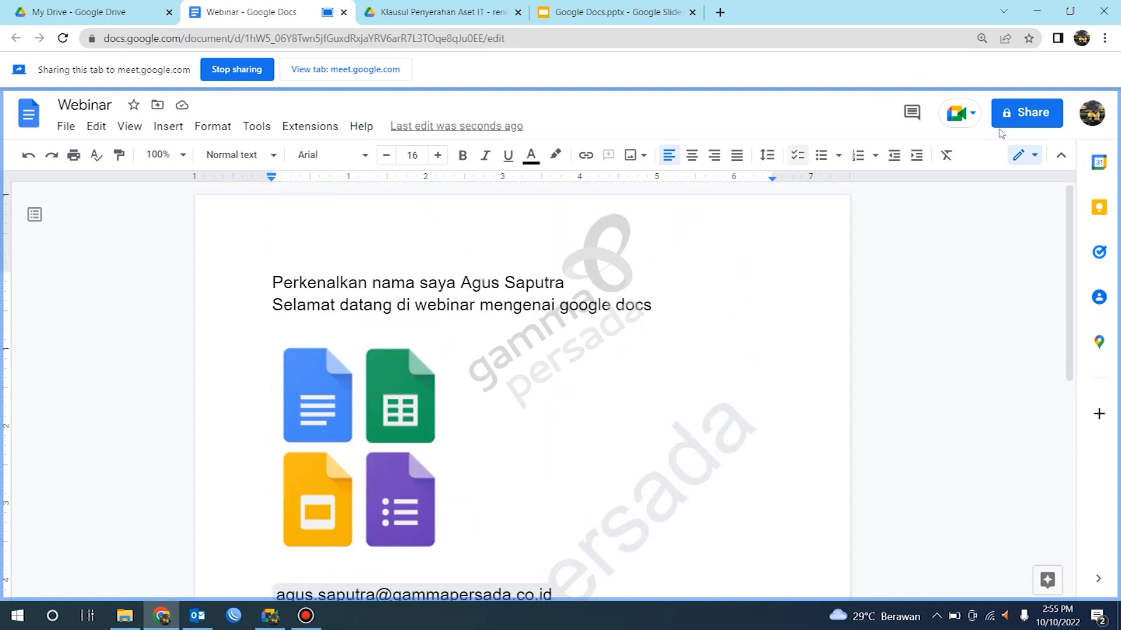
left_click(1032, 115)
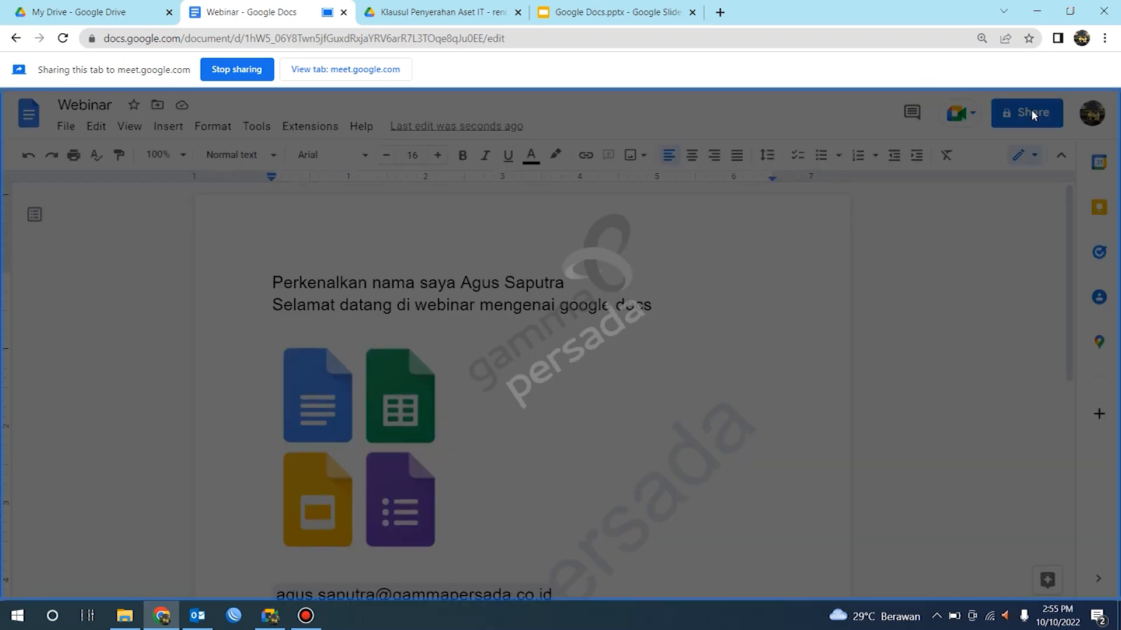
left_click(508, 264)
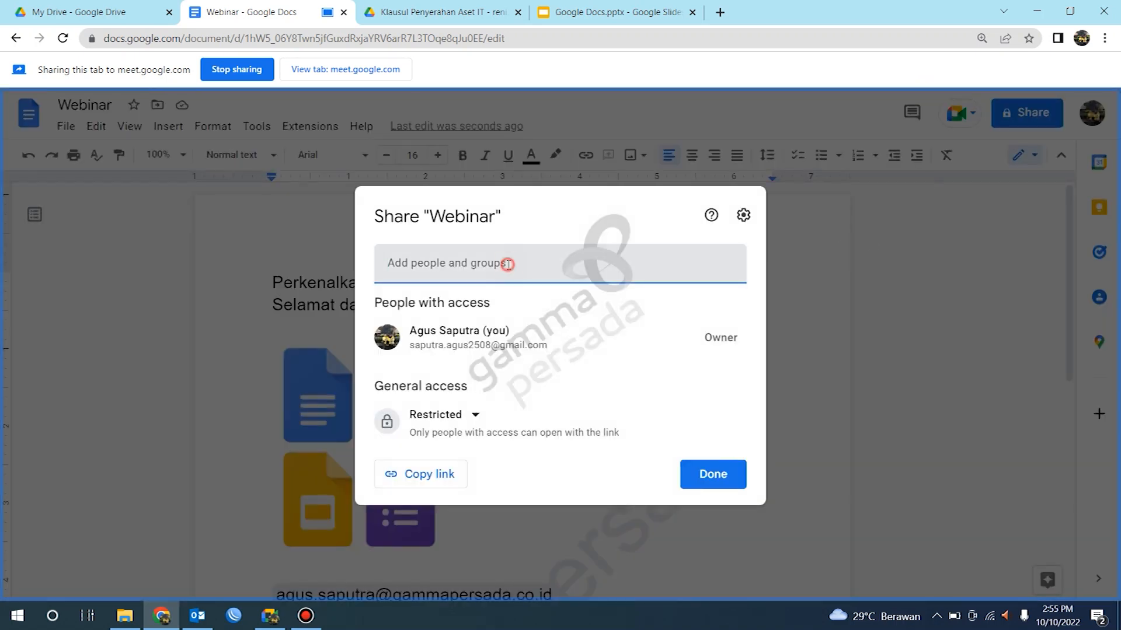
left_click(789, 259)
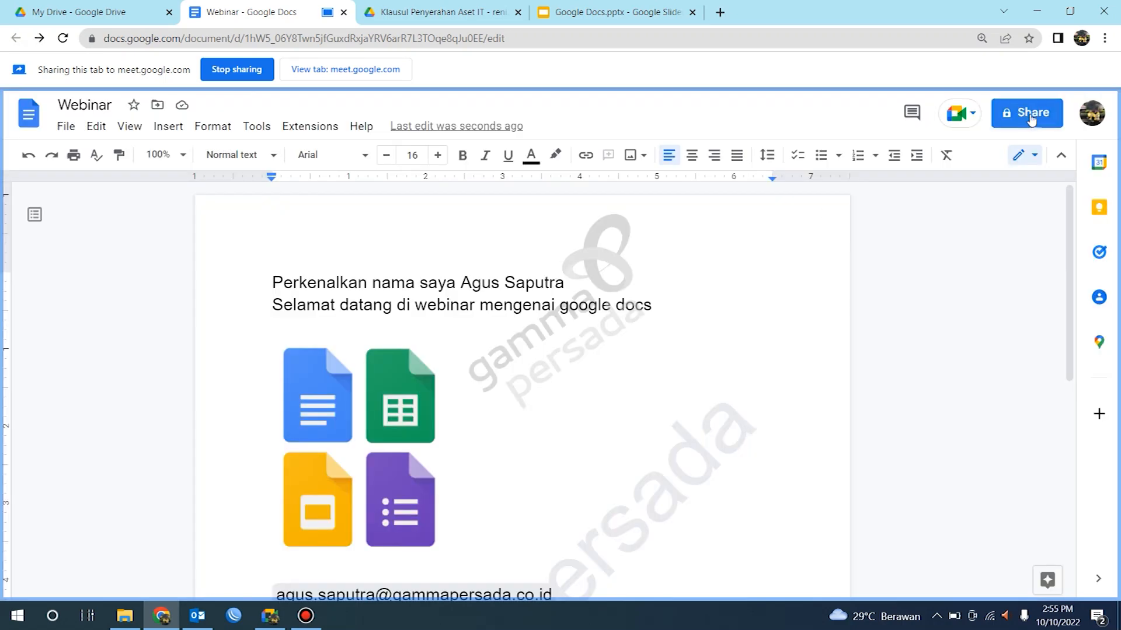
Step: Share the document with a contact's Gmail address as Editor and send the invitation
left_click(993, 118)
left_click(523, 263)
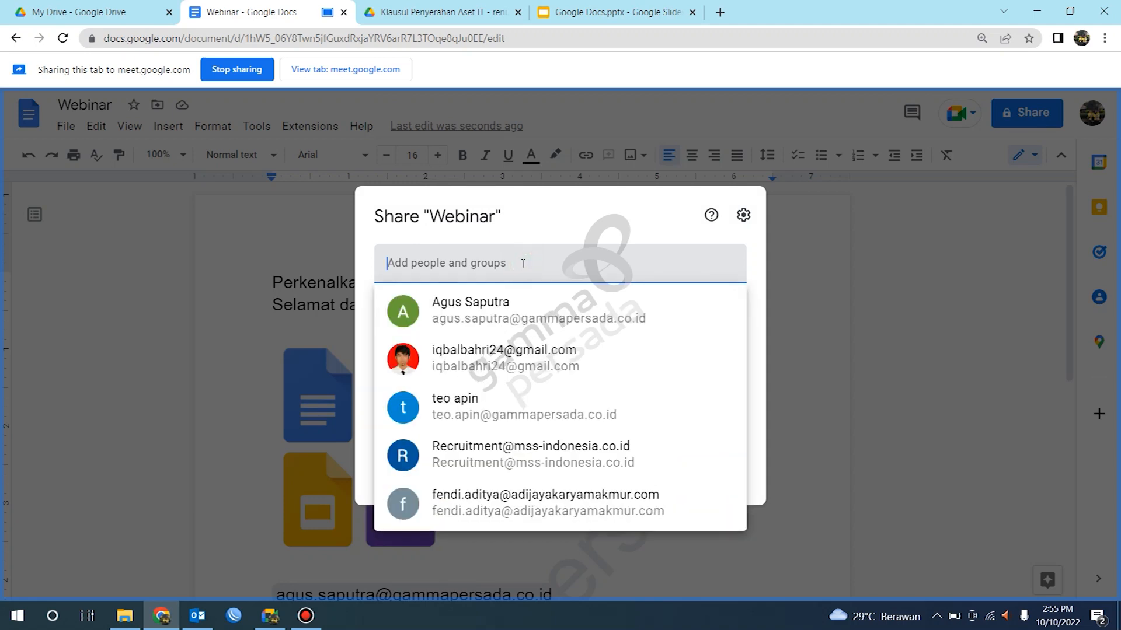
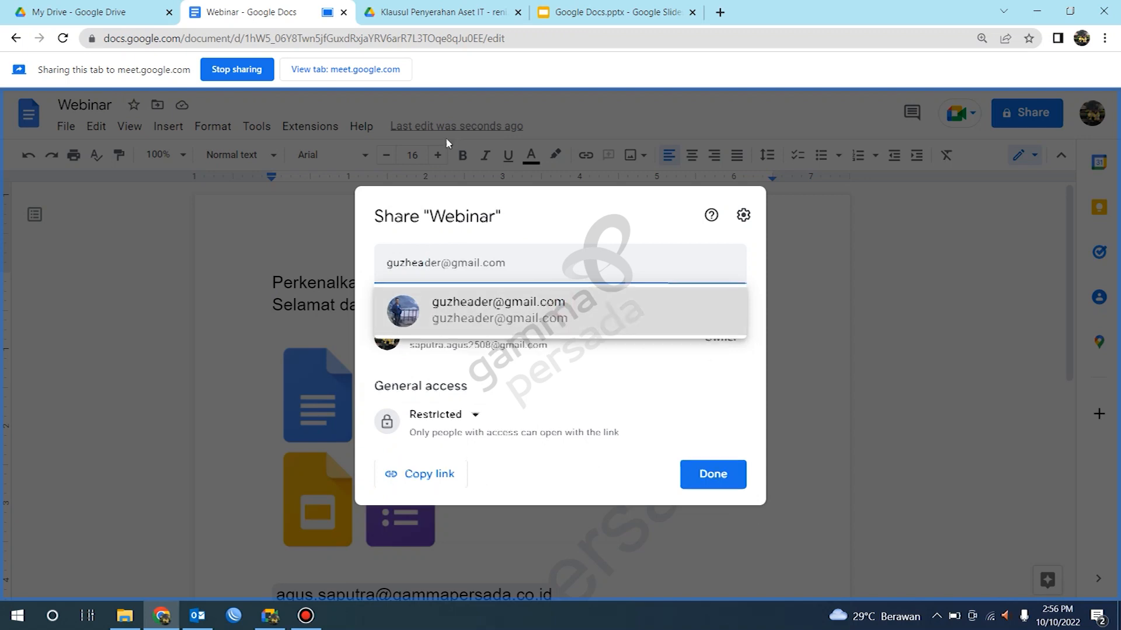
left_click(563, 311)
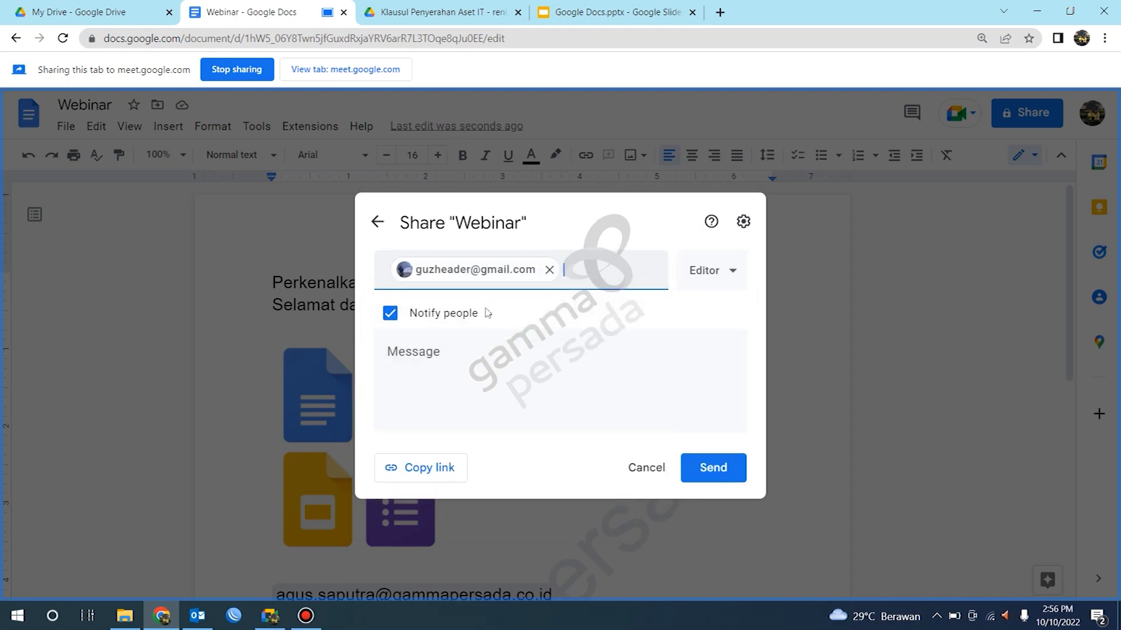
left_click(713, 476)
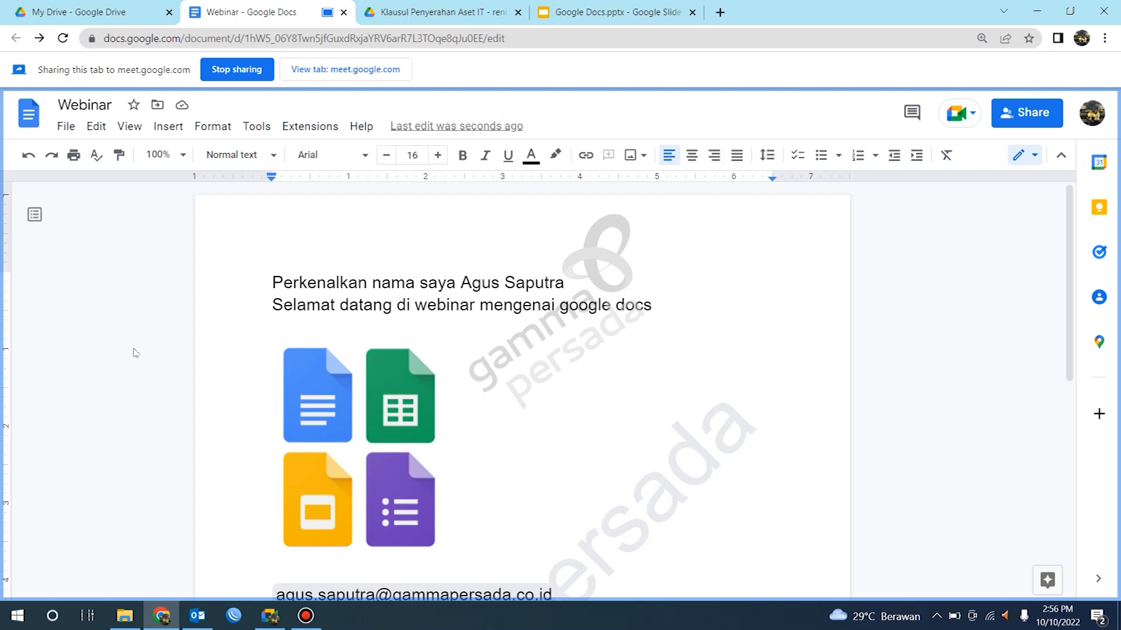
Step: Switch to the Google Docs.pptx slides tab, browse the slides and share that tab to Meet instead
left_click(568, 7)
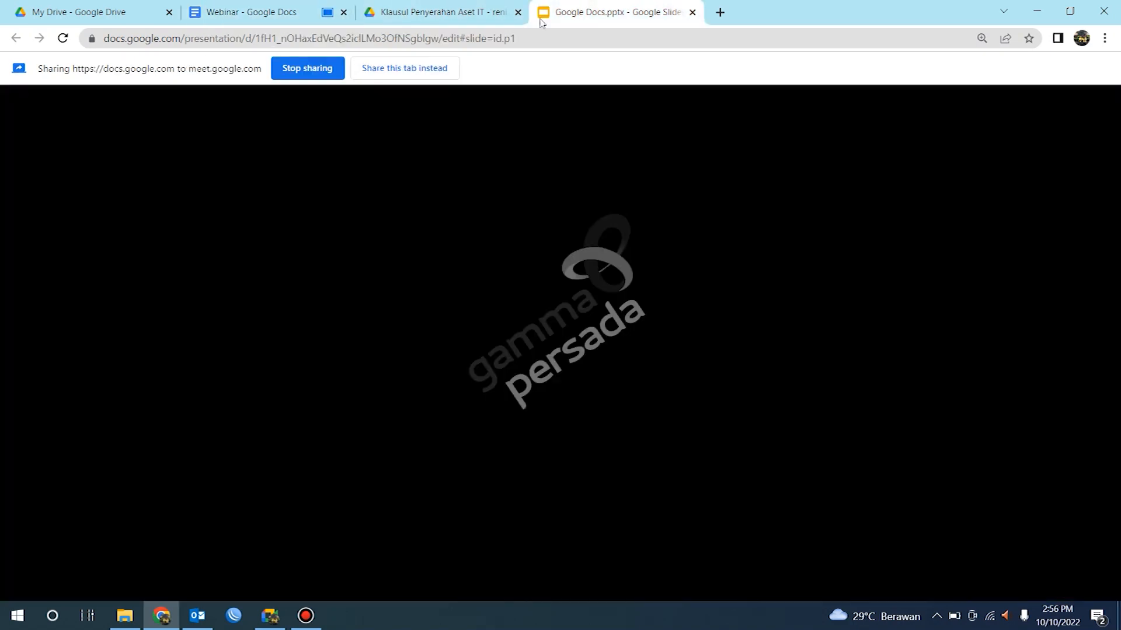
key("Left")
key("Right")
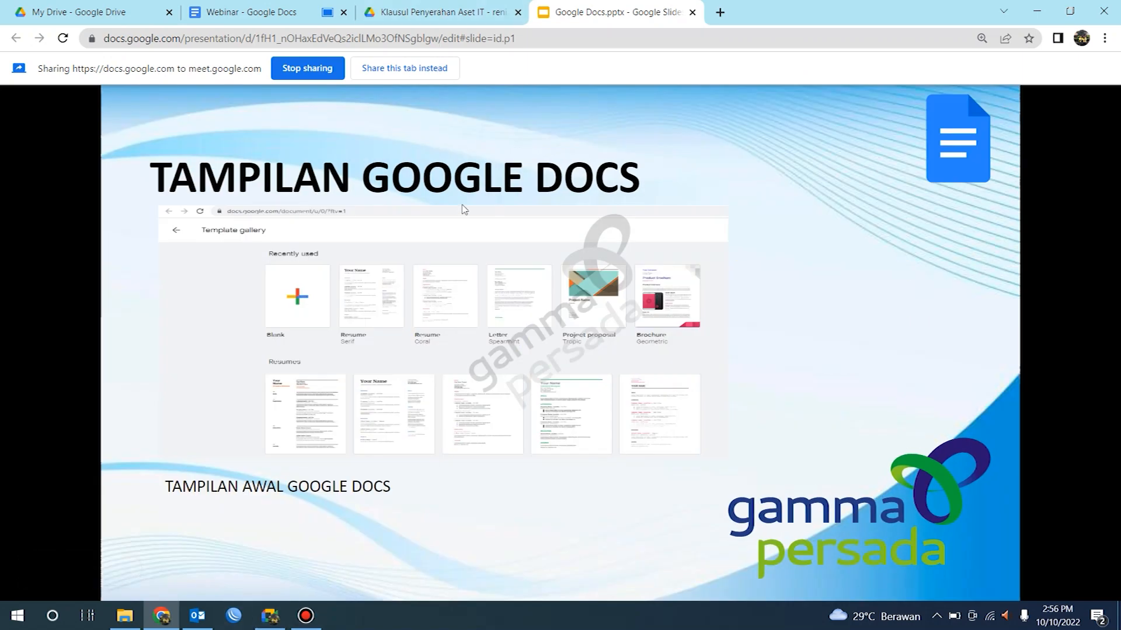
key("Left")
key("Left")
key("Right")
left_click(409, 68)
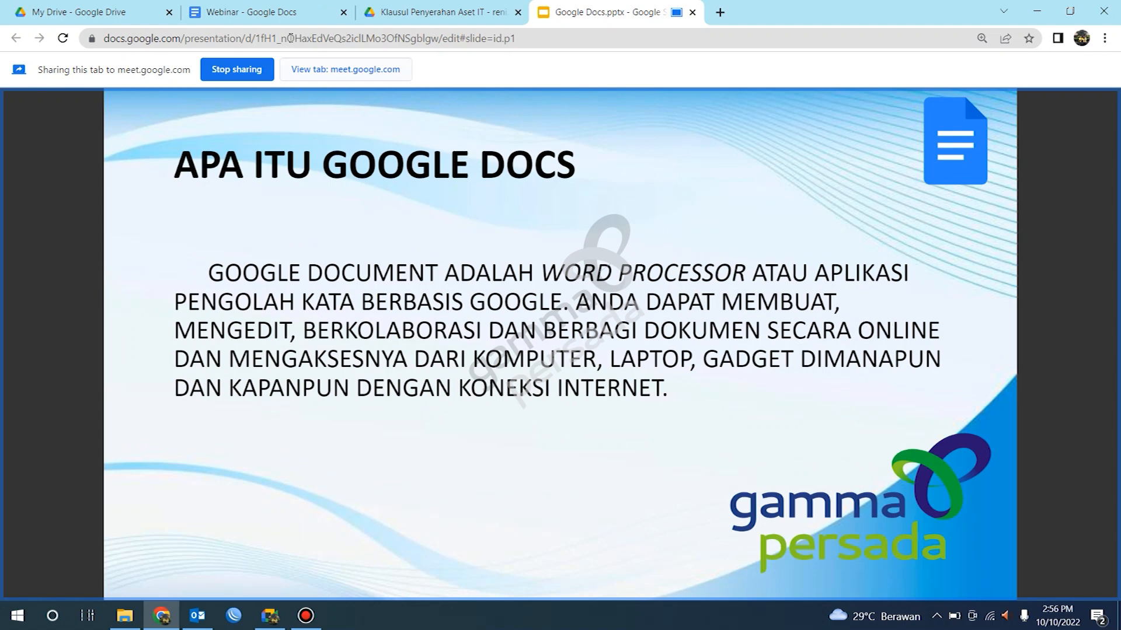
Step: Switch back to the Webinar document tab and share it to Meet instead
left_click(286, 12)
left_click(429, 65)
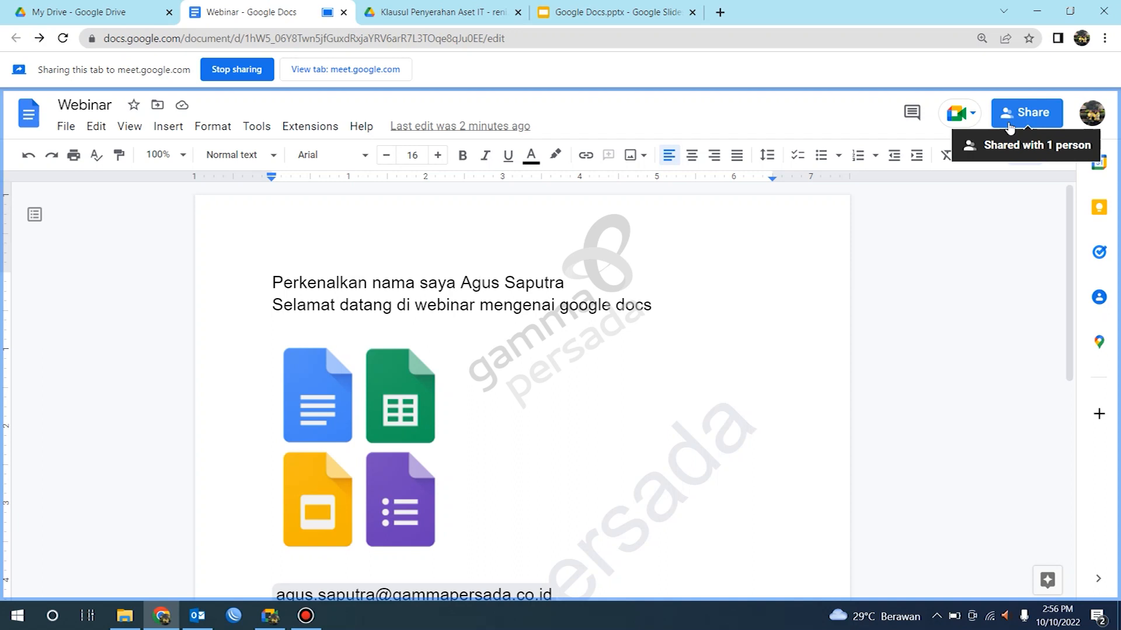
Step: Change the document's general access to Anyone with the link, keeping the collaborator as Editor
left_click(1031, 116)
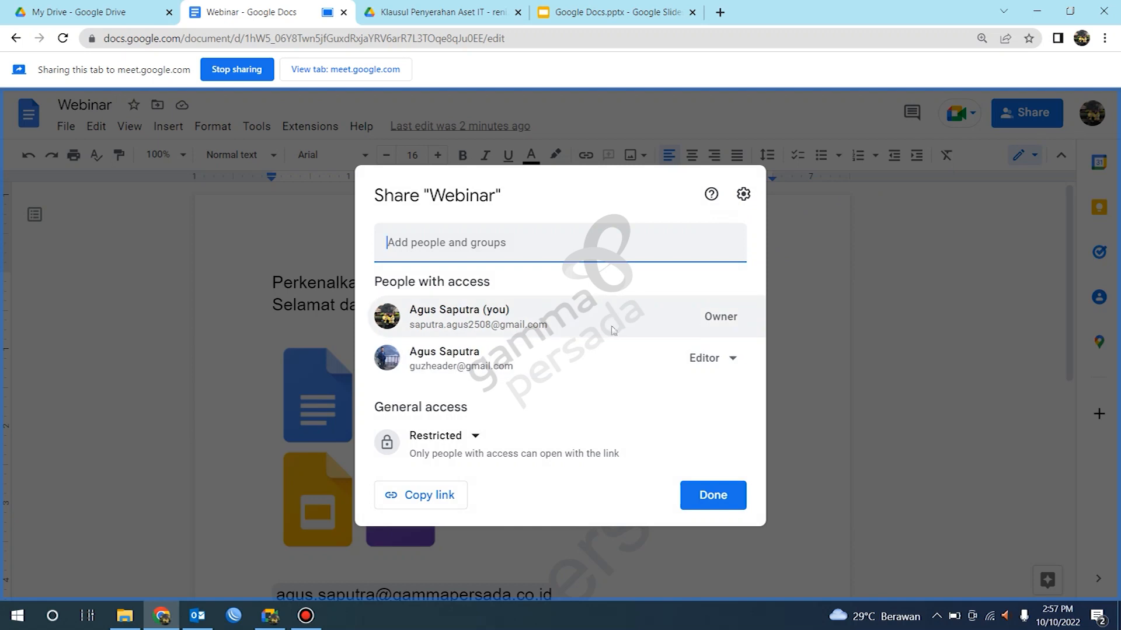
left_click(733, 358)
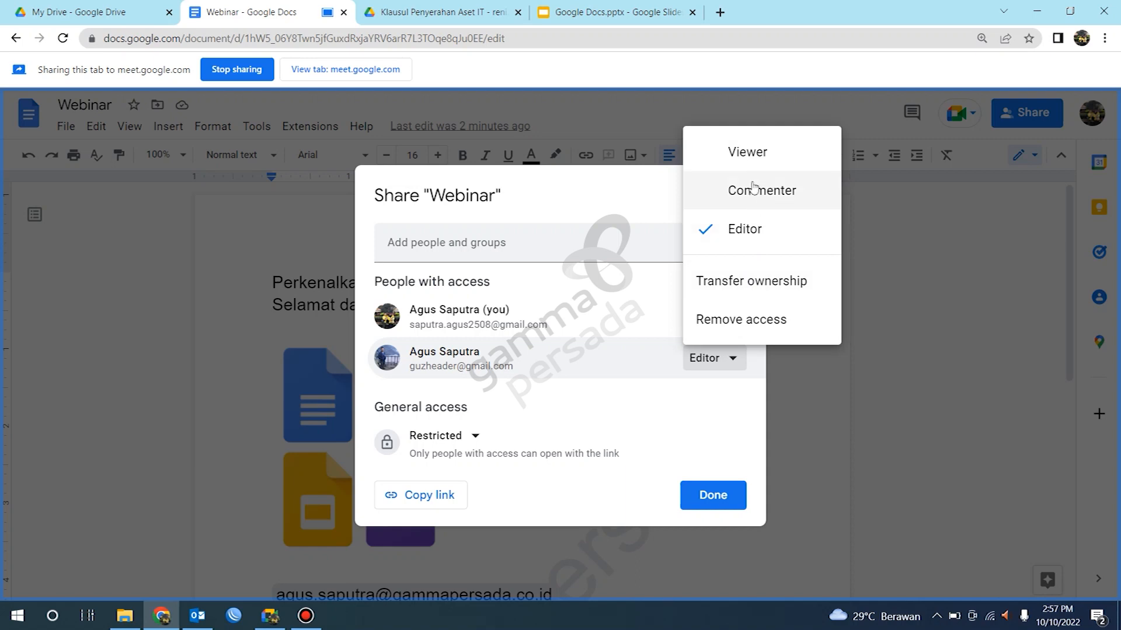
left_click(753, 237)
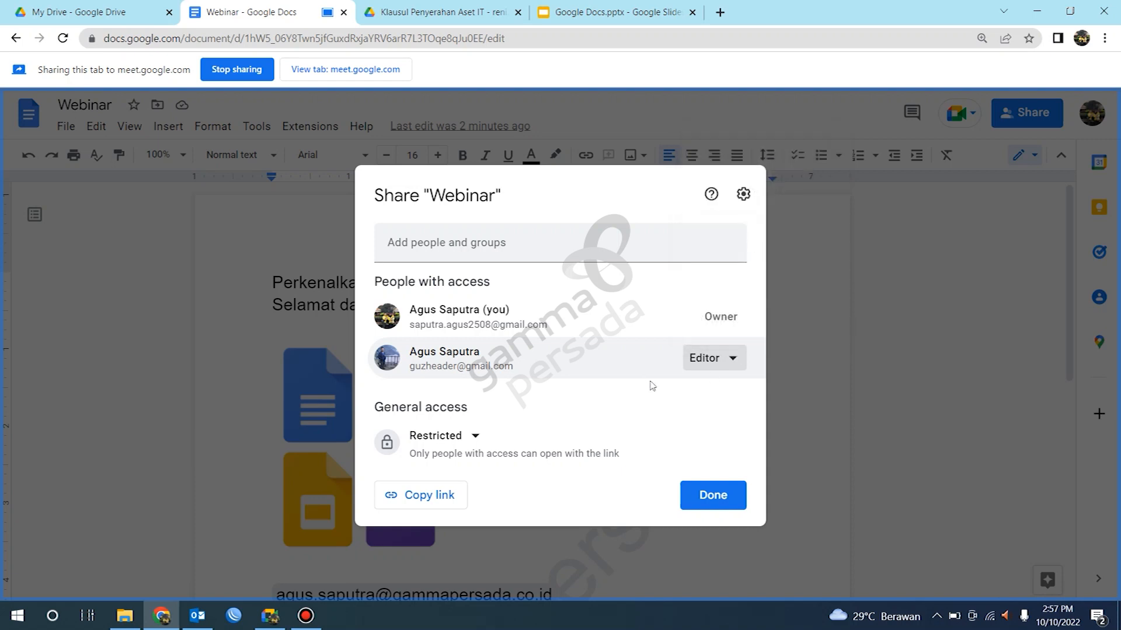
left_click(461, 436)
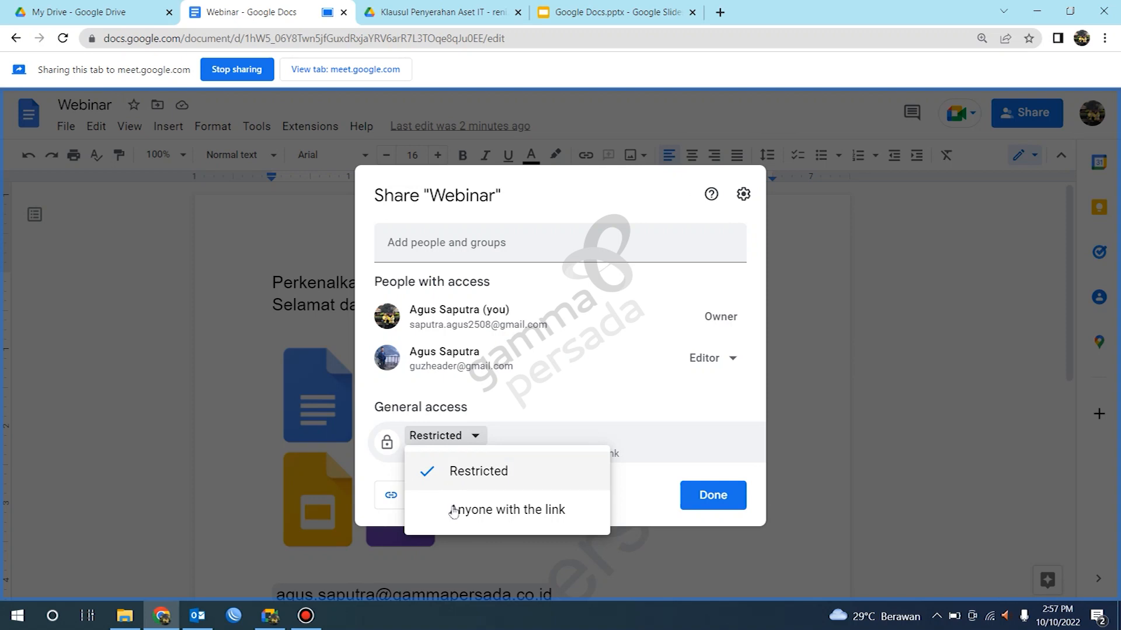
left_click(467, 519)
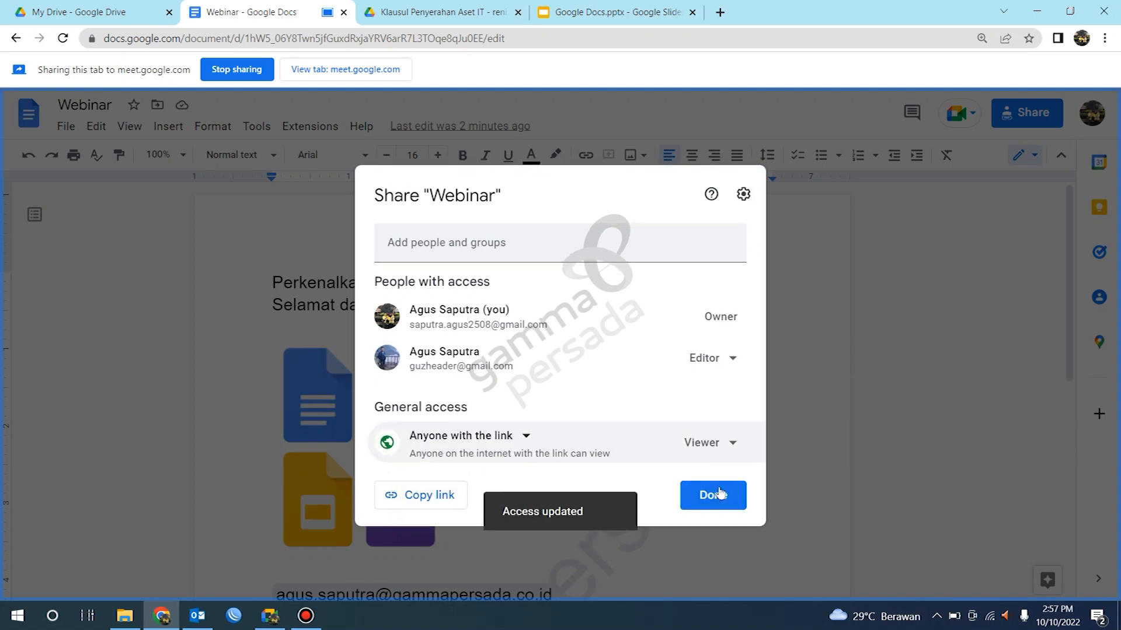
left_click(713, 494)
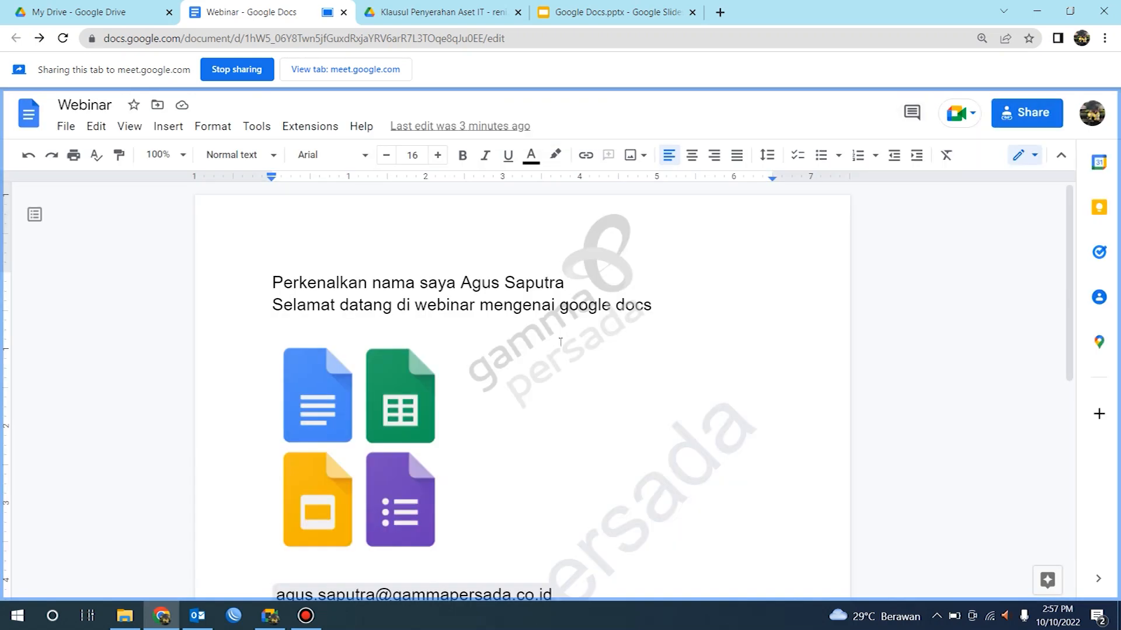
Step: Reopen the share dialog to review who has access to the document
scroll(446, 357, "down", 7)
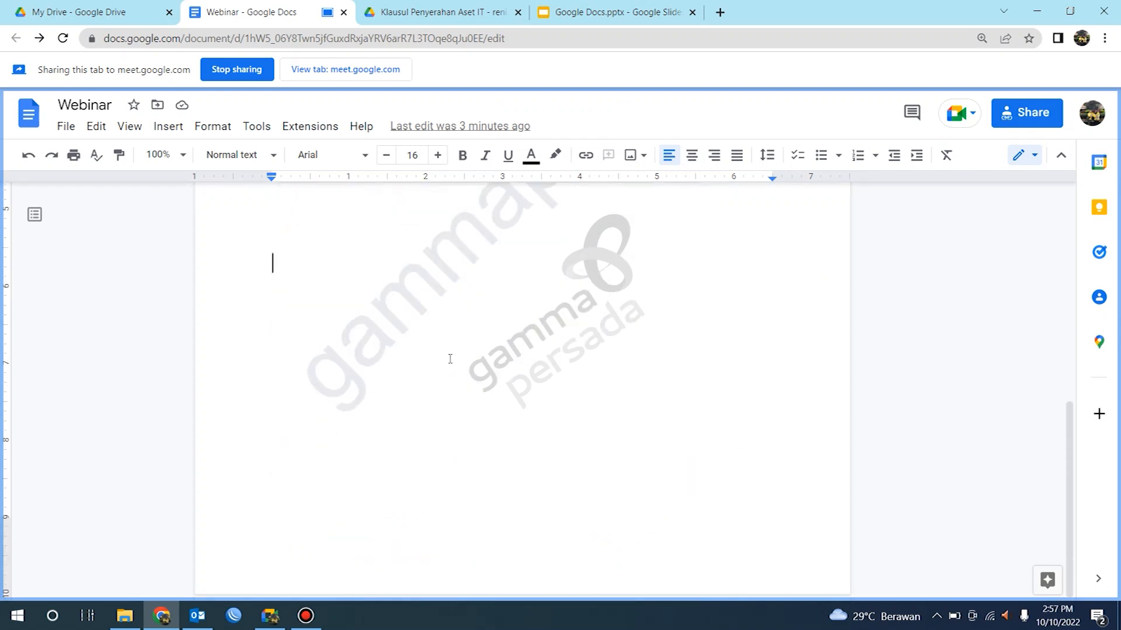
scroll(451, 355, "up", 5)
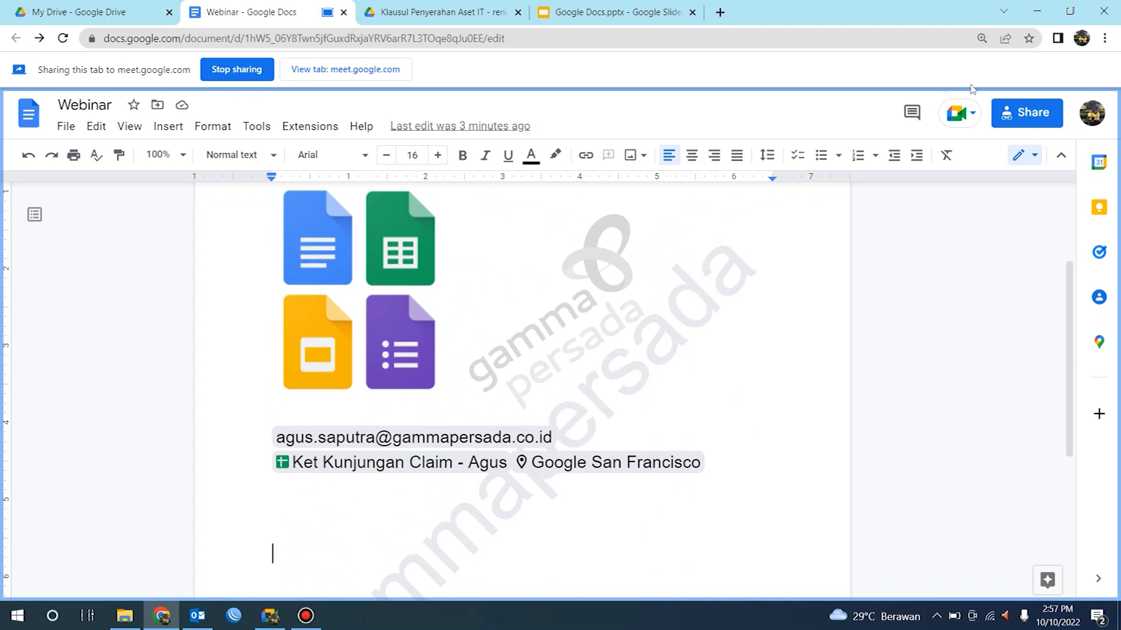
left_click(1026, 116)
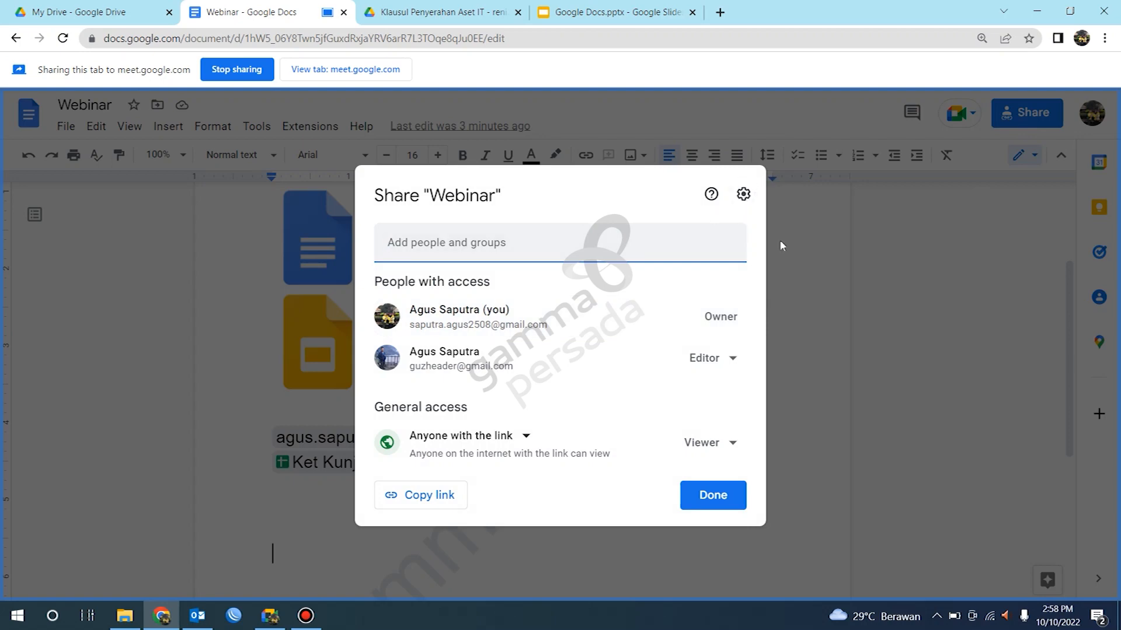
left_click(797, 300)
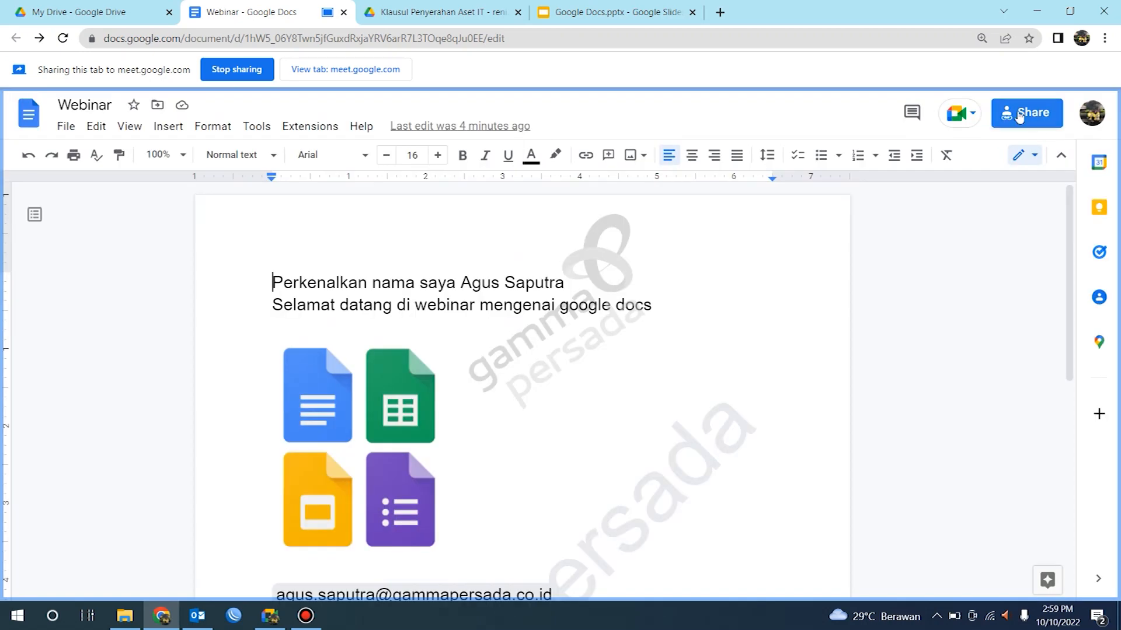
left_click(1020, 114)
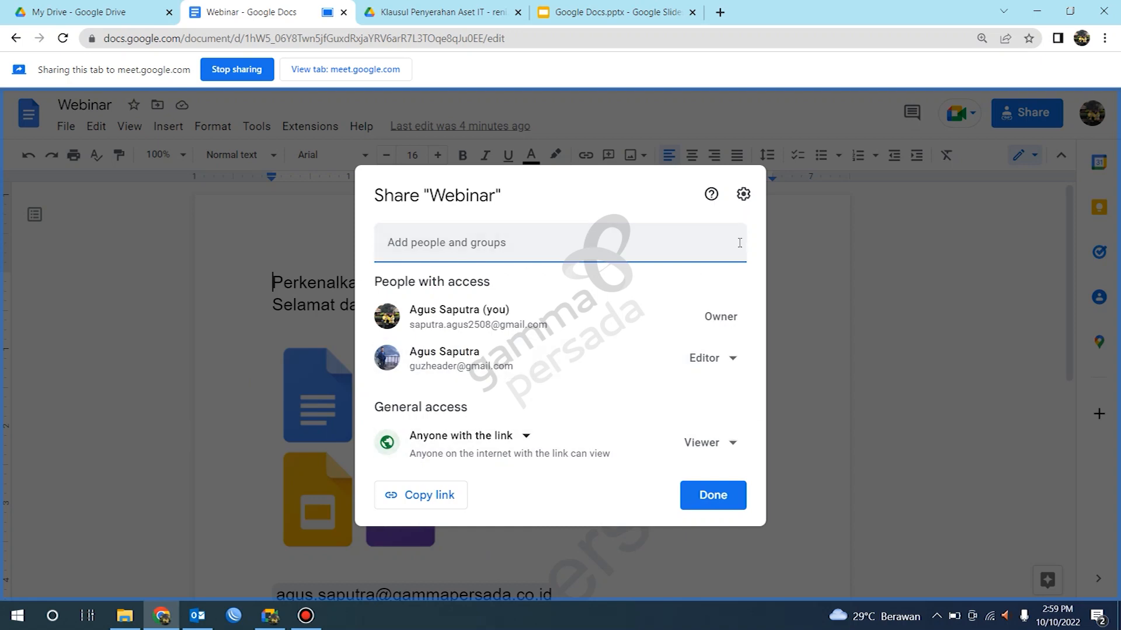
left_click(848, 387)
Step: Add two new lines after the smart chips and type sldjfhjsjgf
scroll(718, 435, "down", 4)
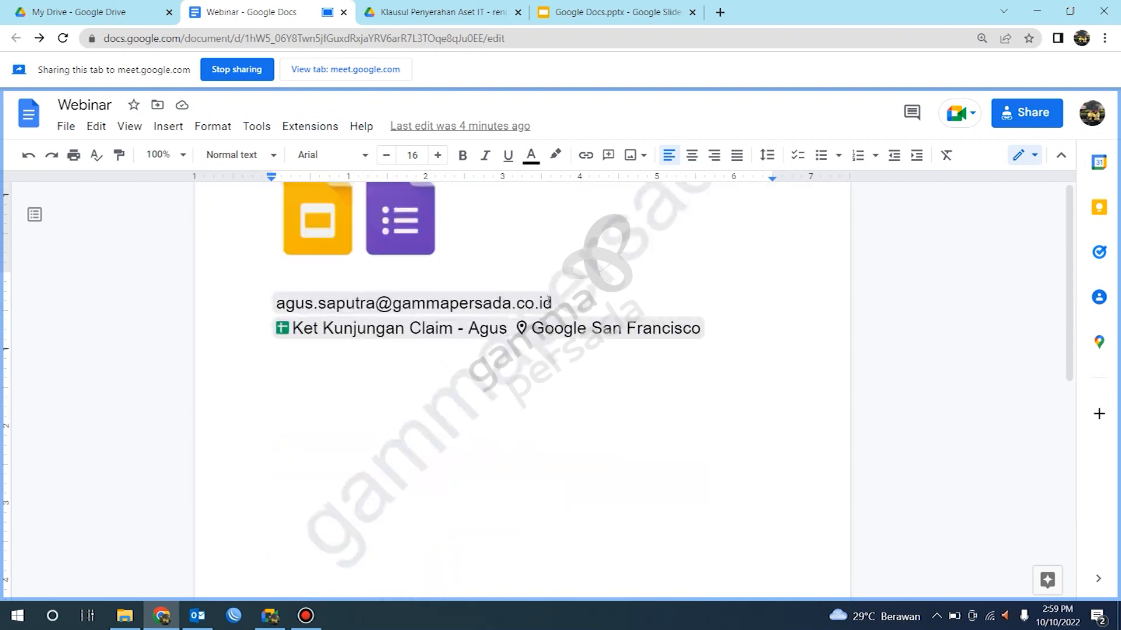
left_click(727, 328)
key("Return")
key("Return")
type("sldjfhjsjgf")
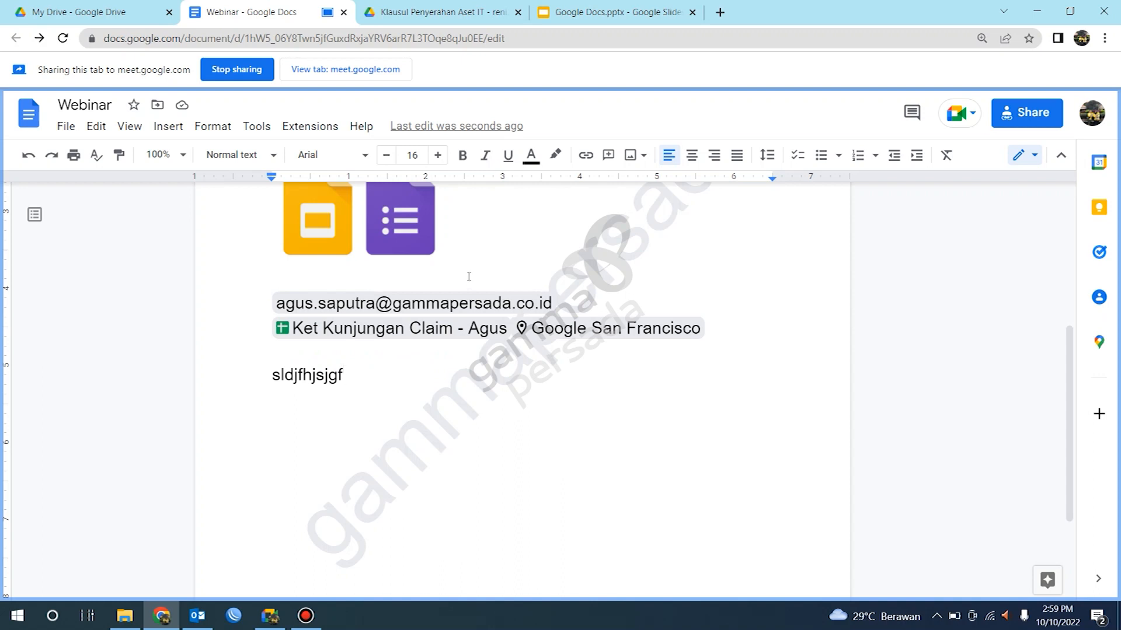
scroll(473, 353, "down", 3)
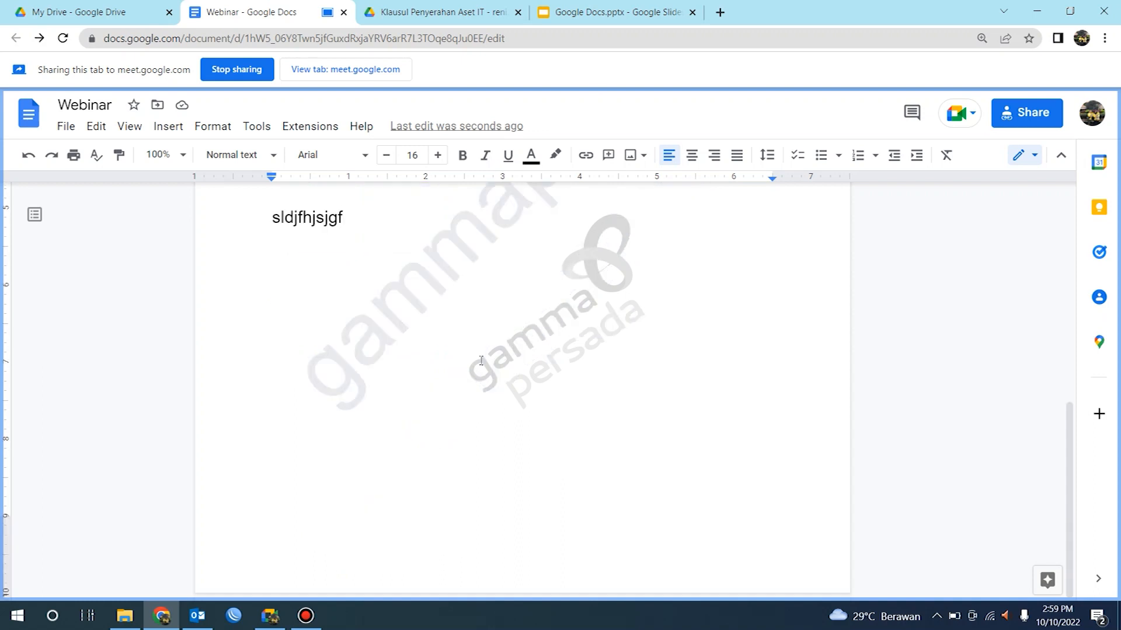
Step: Add six blank lines after the sldjfhjsjgf line to push the cursor onto a second page
left_click(1099, 418)
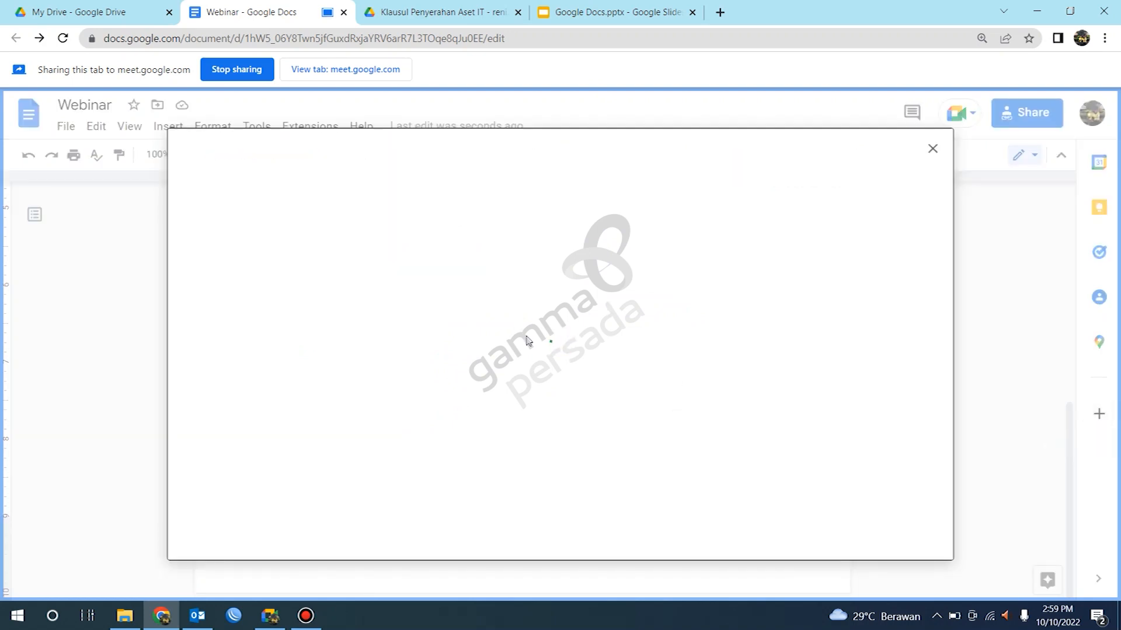
left_click(932, 150)
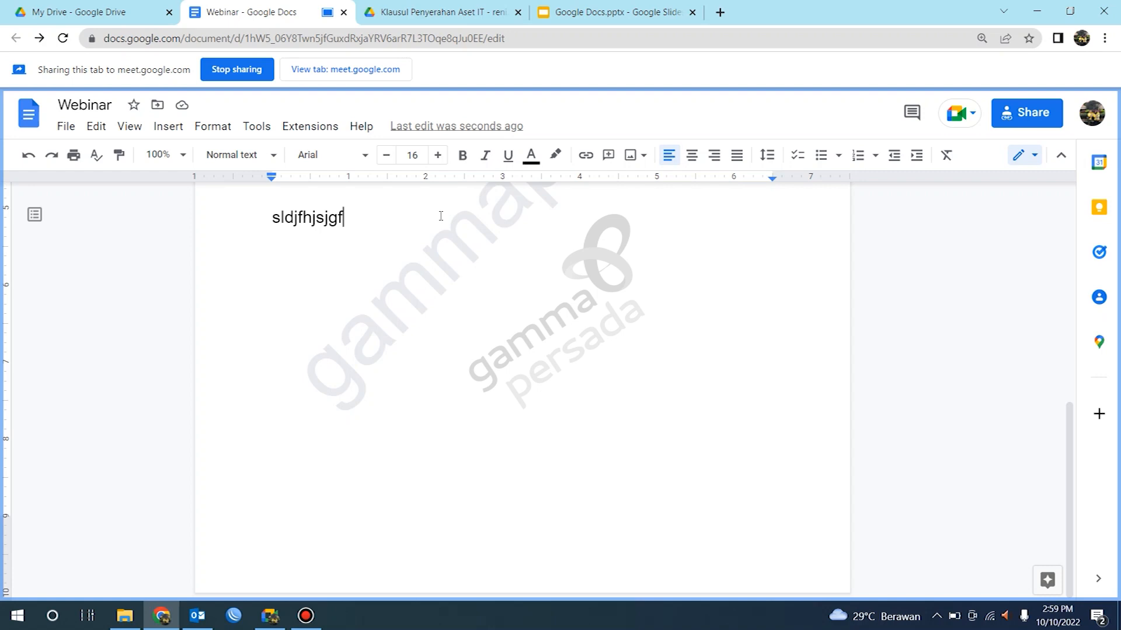
scroll(442, 258, "up", 5)
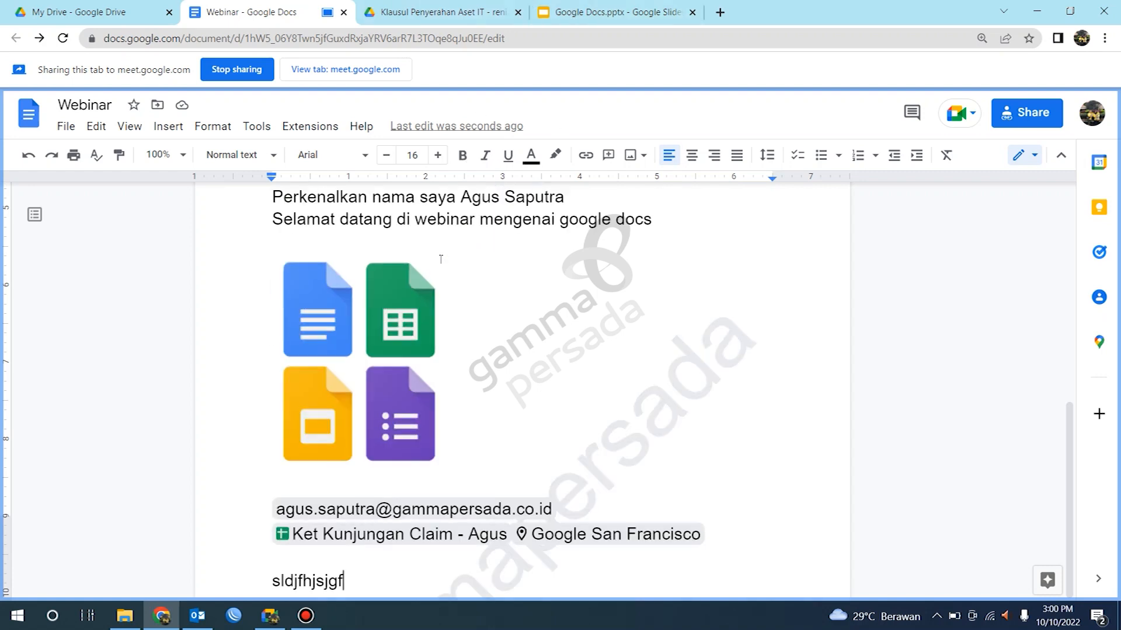
scroll(440, 260, "down", 4)
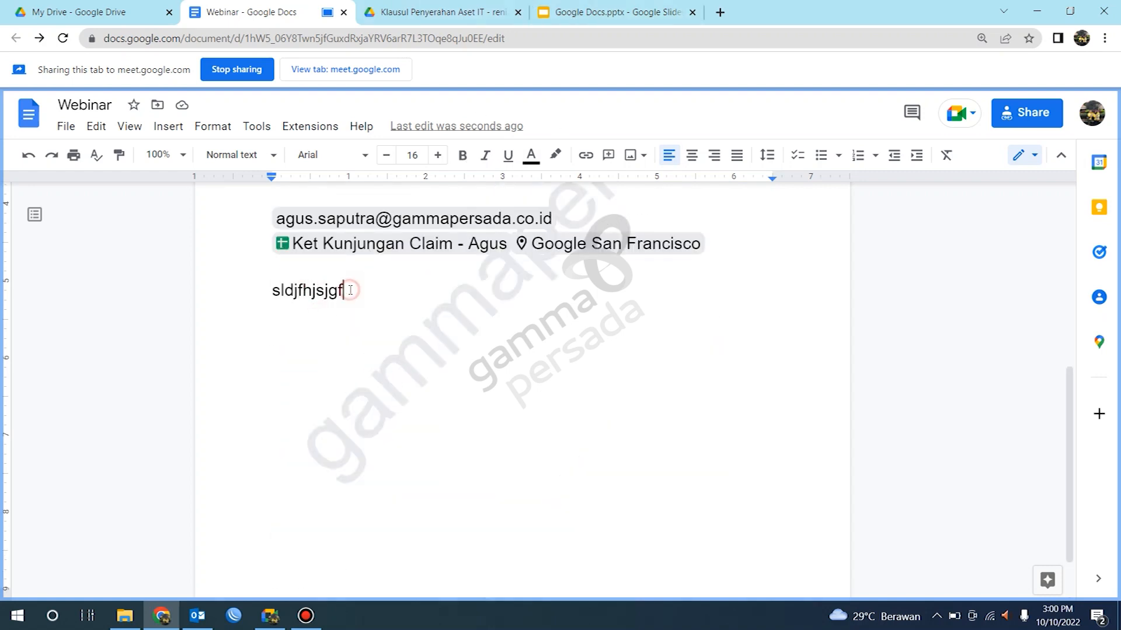
key("Return")
key("Return")
key("Return")
key("Return")
key("Return")
key("Return")
key("Return")
key("Return")
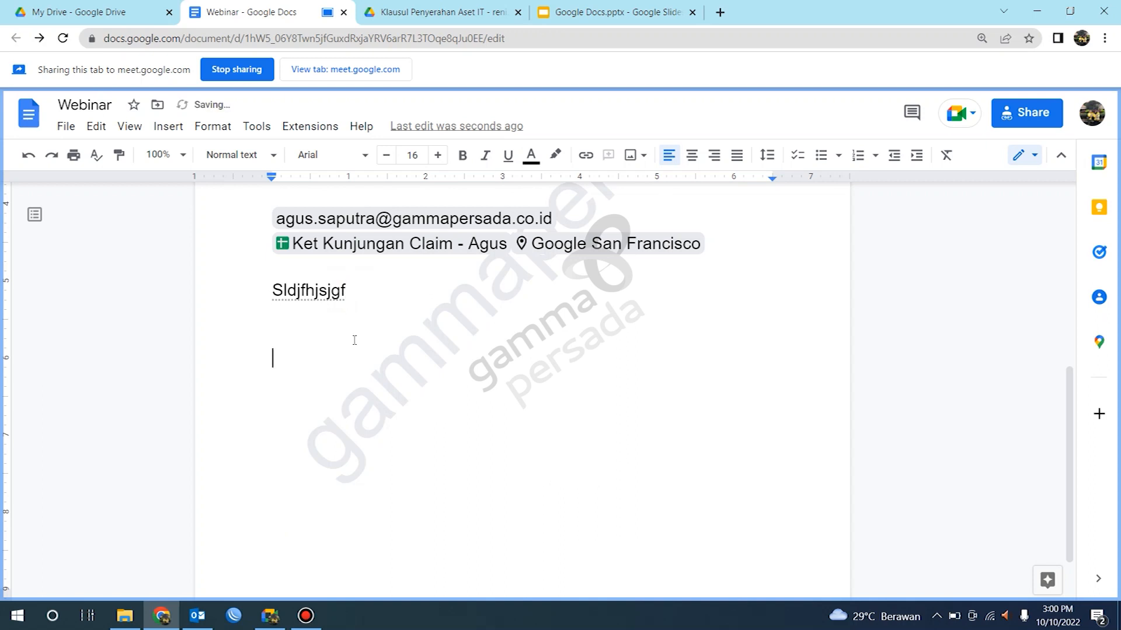
key("Return")
key("Return")
key("Return")
key("Return")
key("Return")
key("Return")
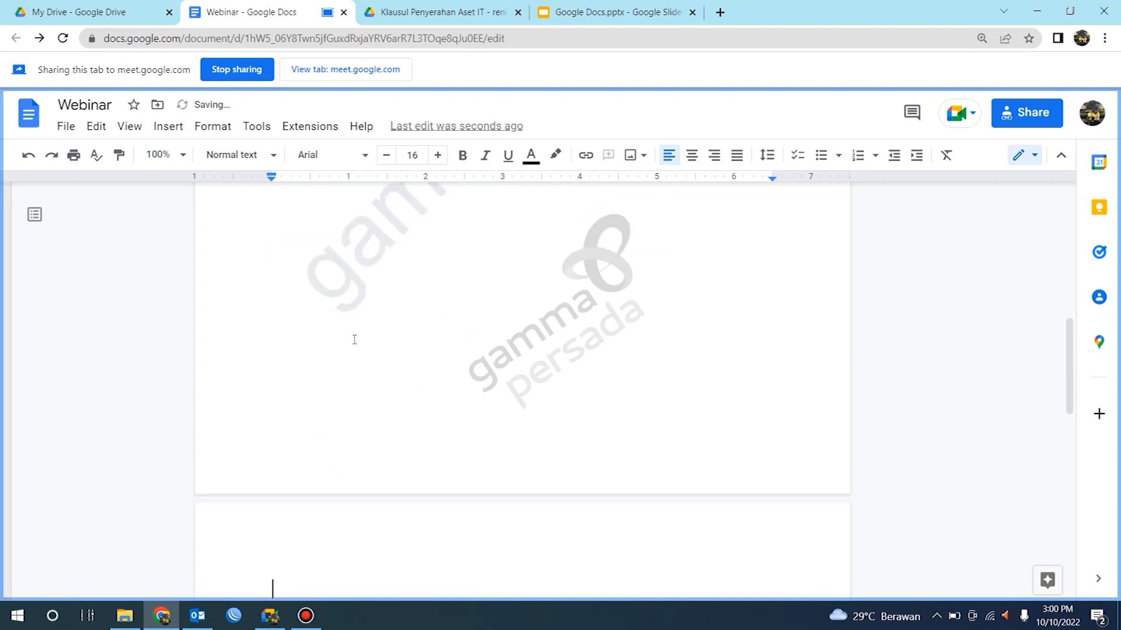
Step: Scroll through both pages of the document to examine the added blank page
scroll(349, 309, "down", 4)
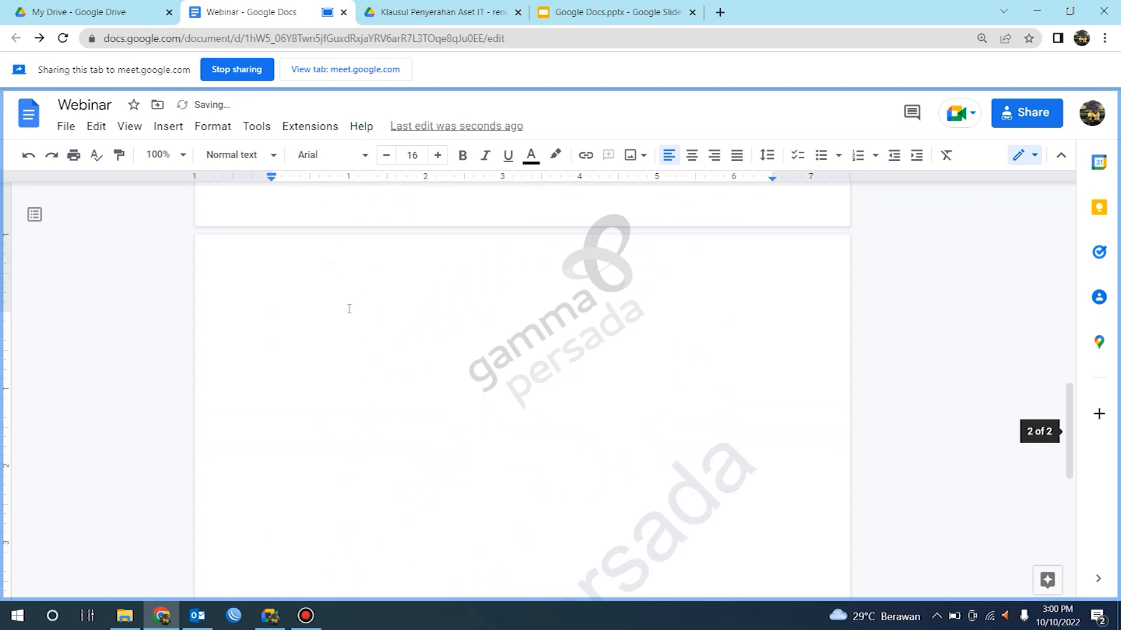
scroll(349, 310, "up", 7)
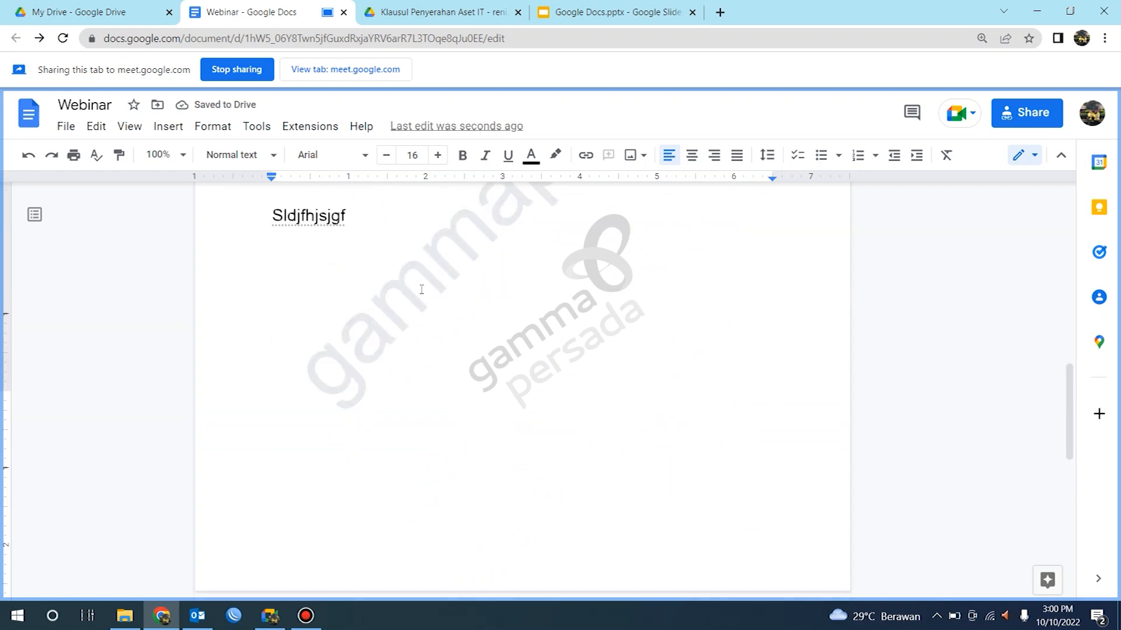
scroll(467, 356, "down", 4)
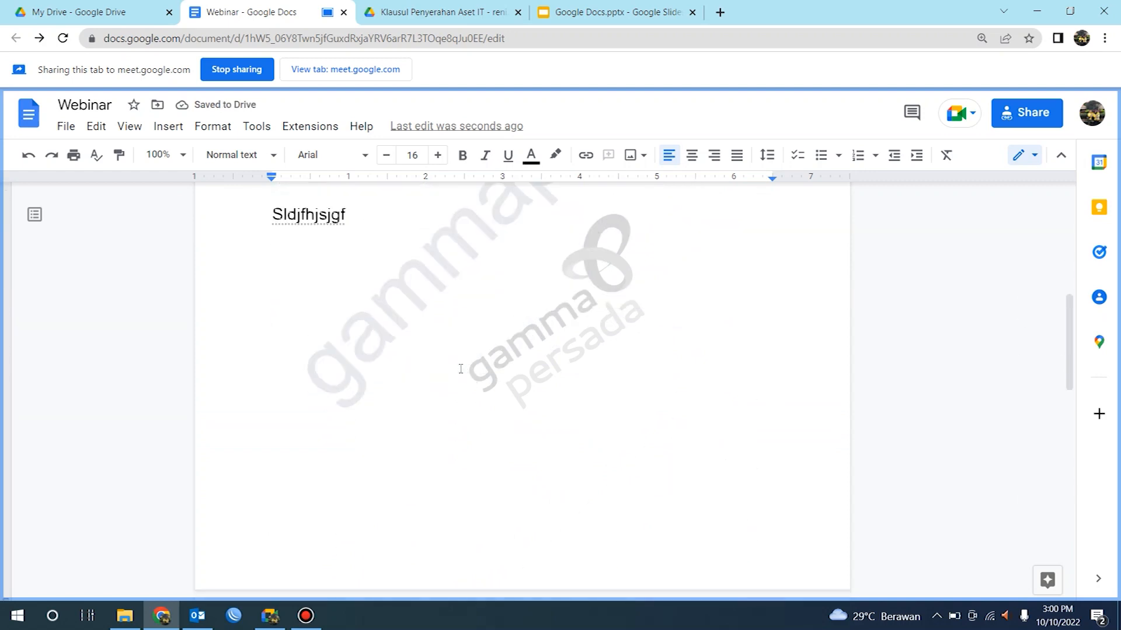
scroll(460, 369, "down", 3)
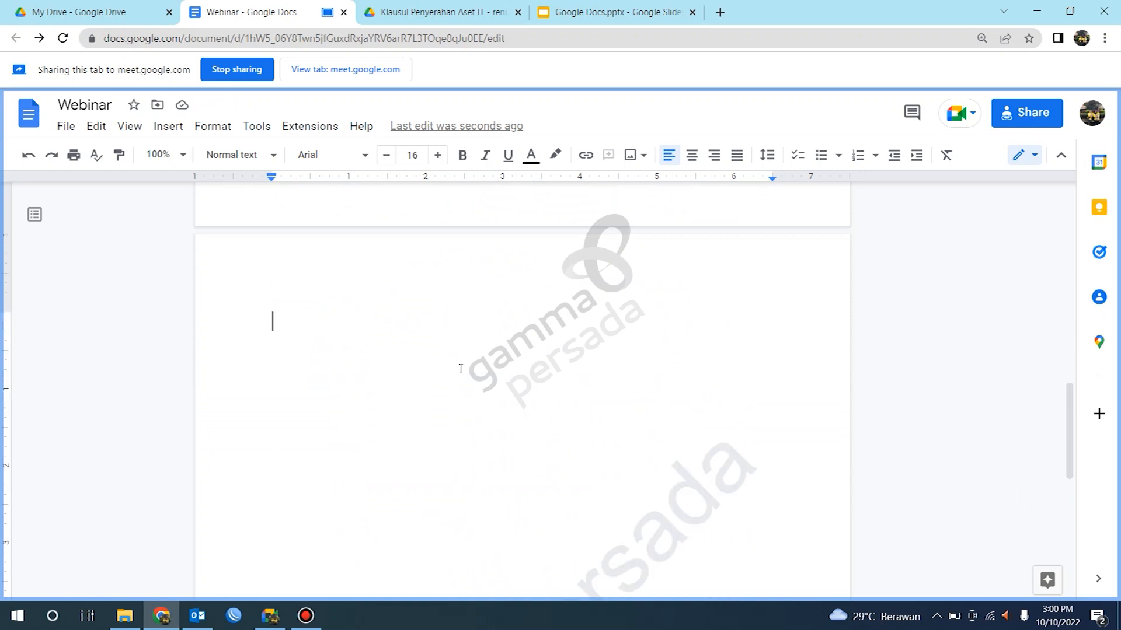
scroll(461, 369, "down", 6)
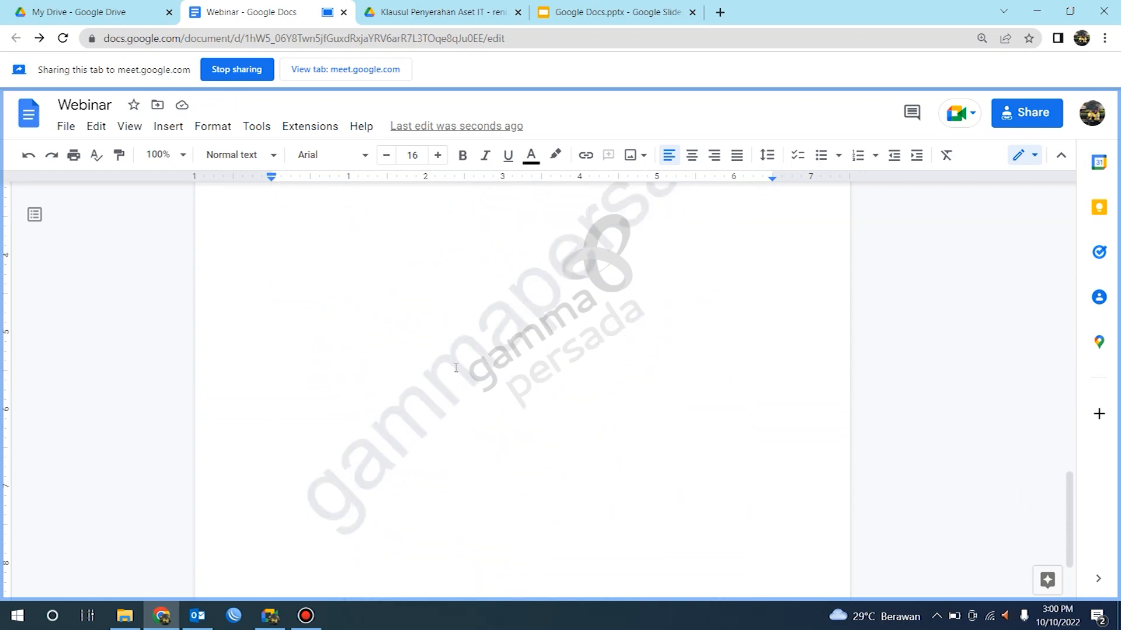
scroll(454, 369, "down", 3)
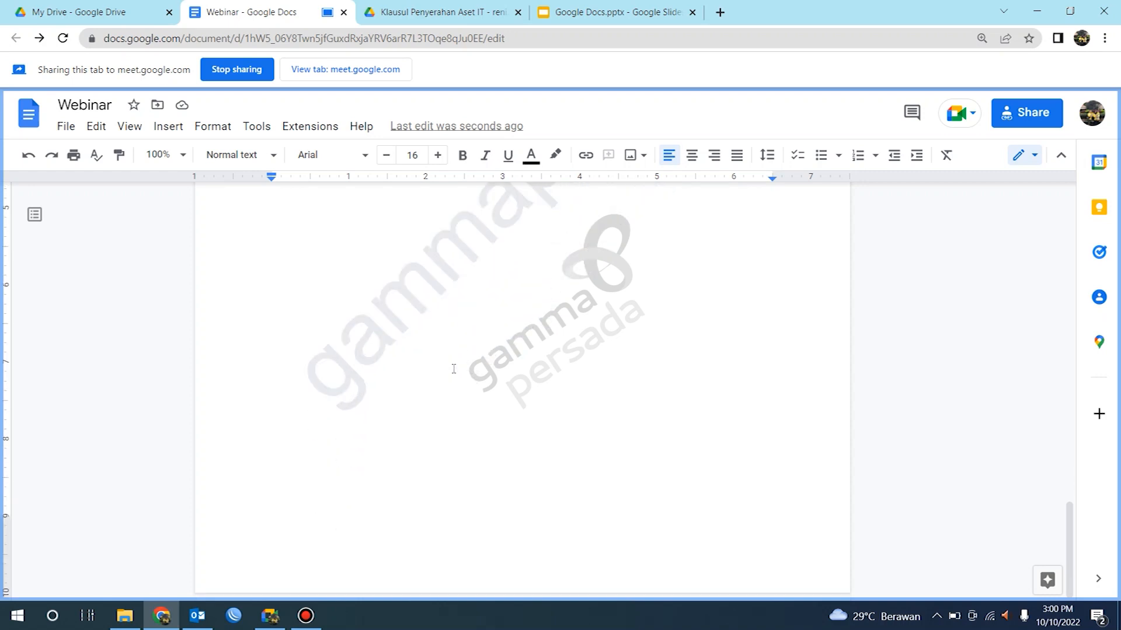
scroll(472, 313, "down", 6)
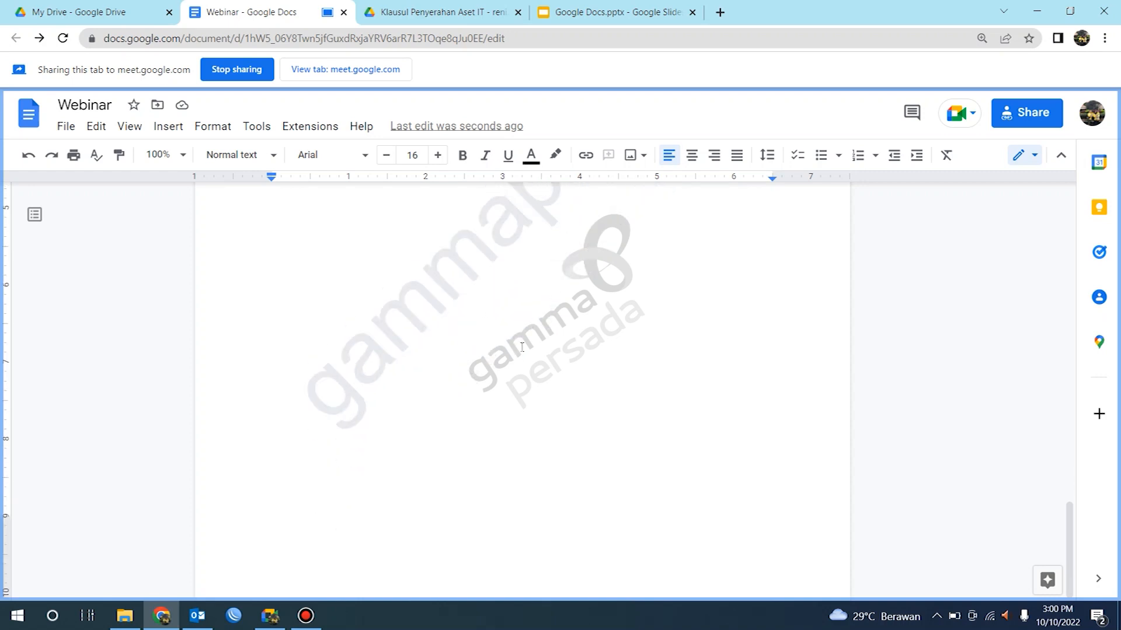
scroll(538, 321, "up", 1)
scroll(539, 321, "up", 7)
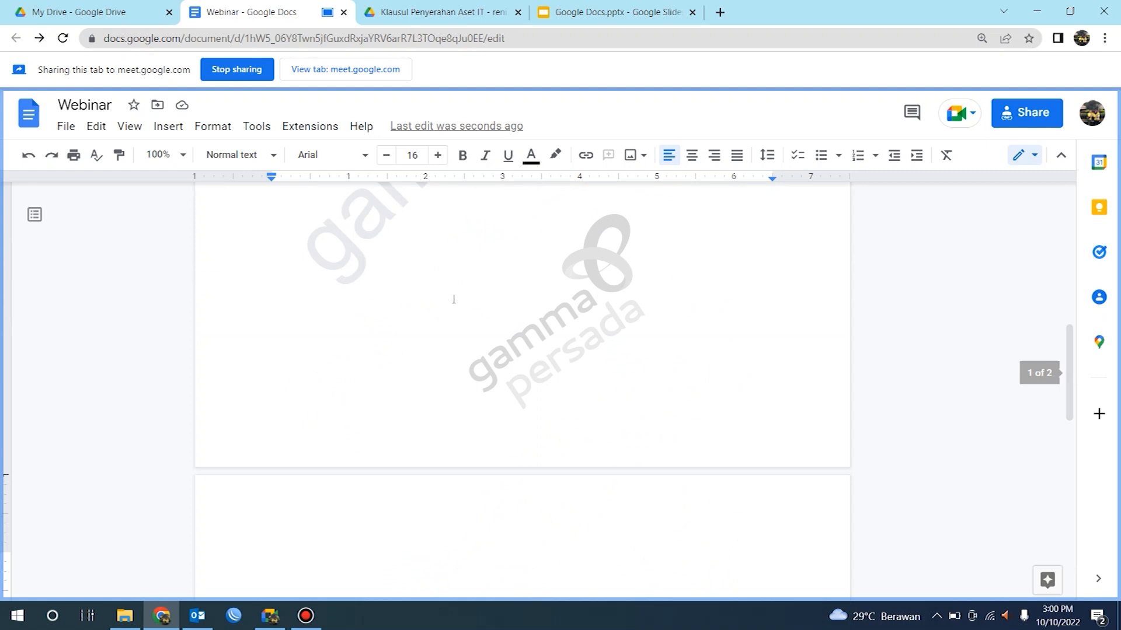
scroll(453, 300, "down", 4)
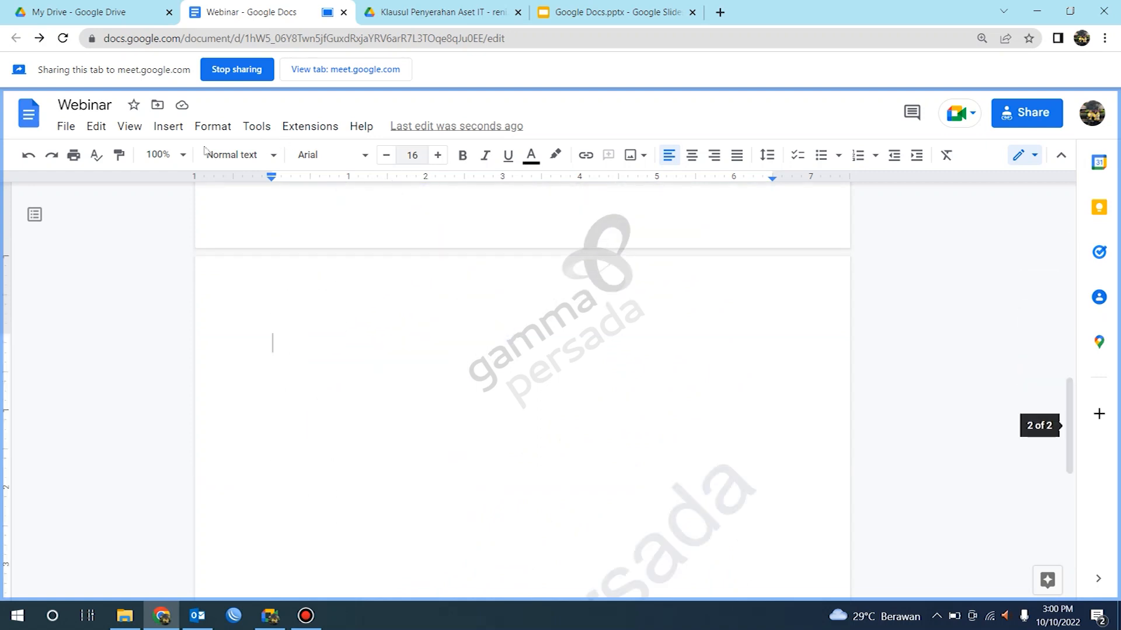
left_click(159, 134)
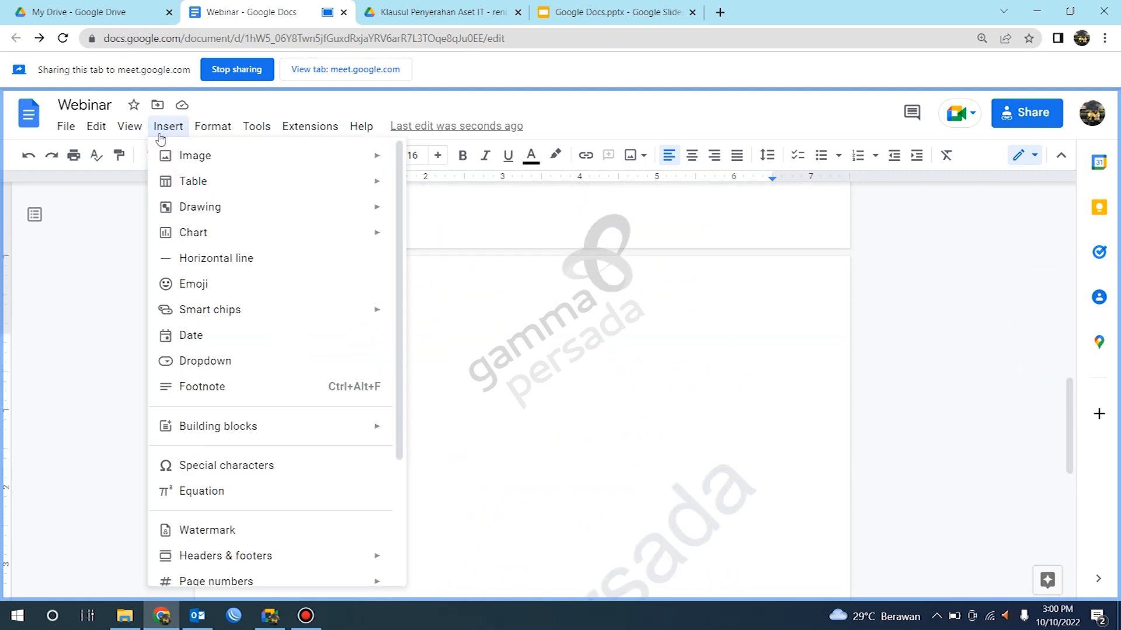
mouse_move(225, 130)
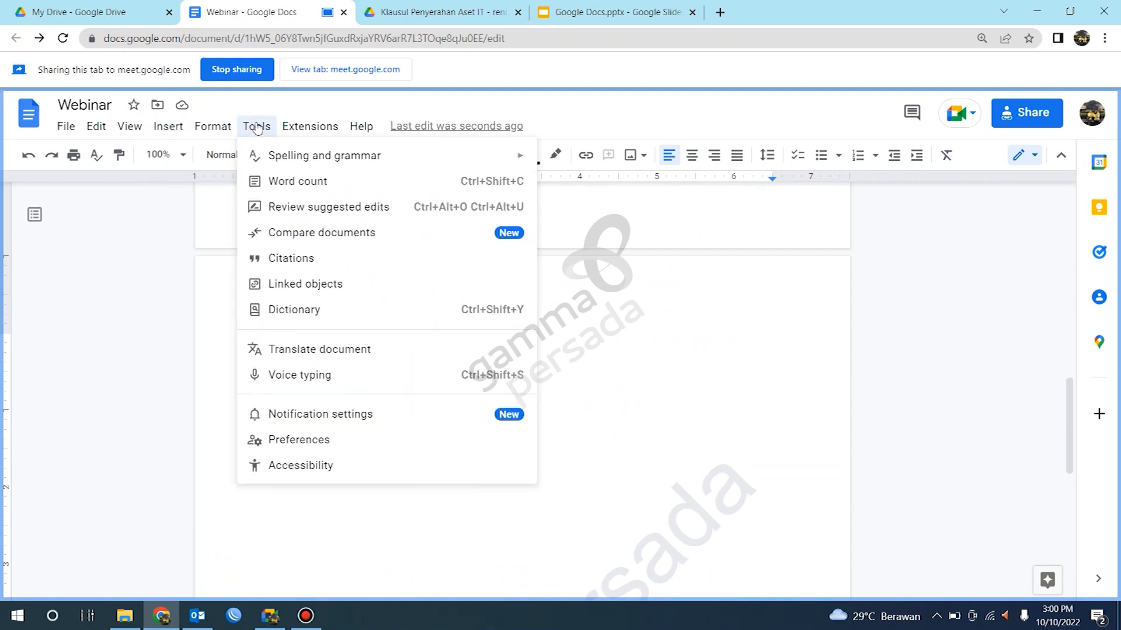
left_click(525, 366)
left_click(308, 331)
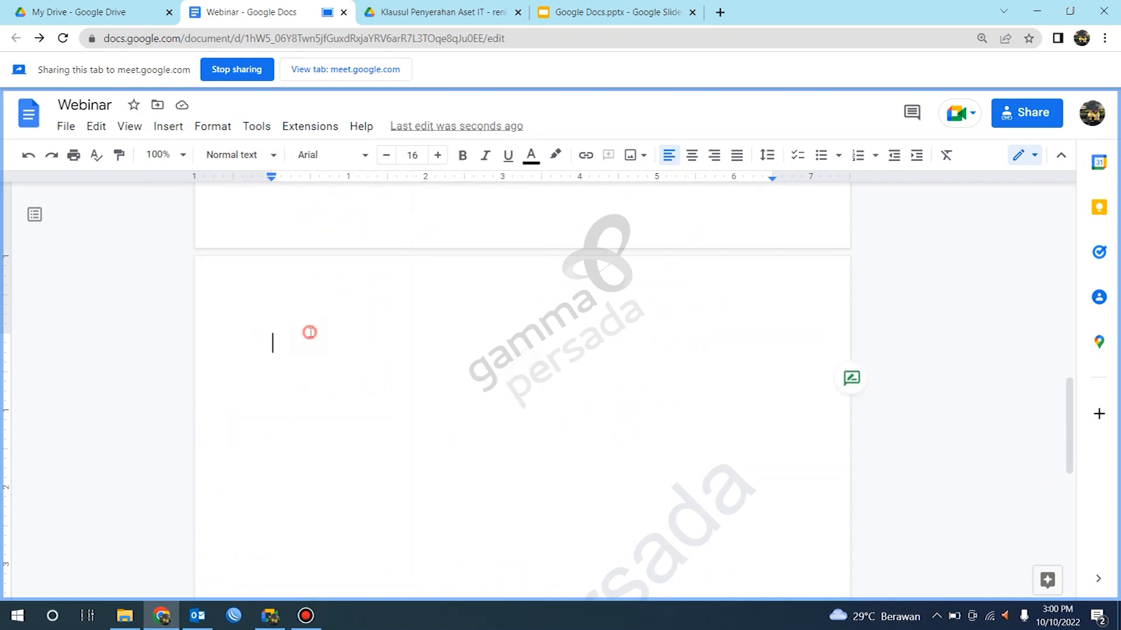
Step: Open the document's word count and close it
left_click(257, 127)
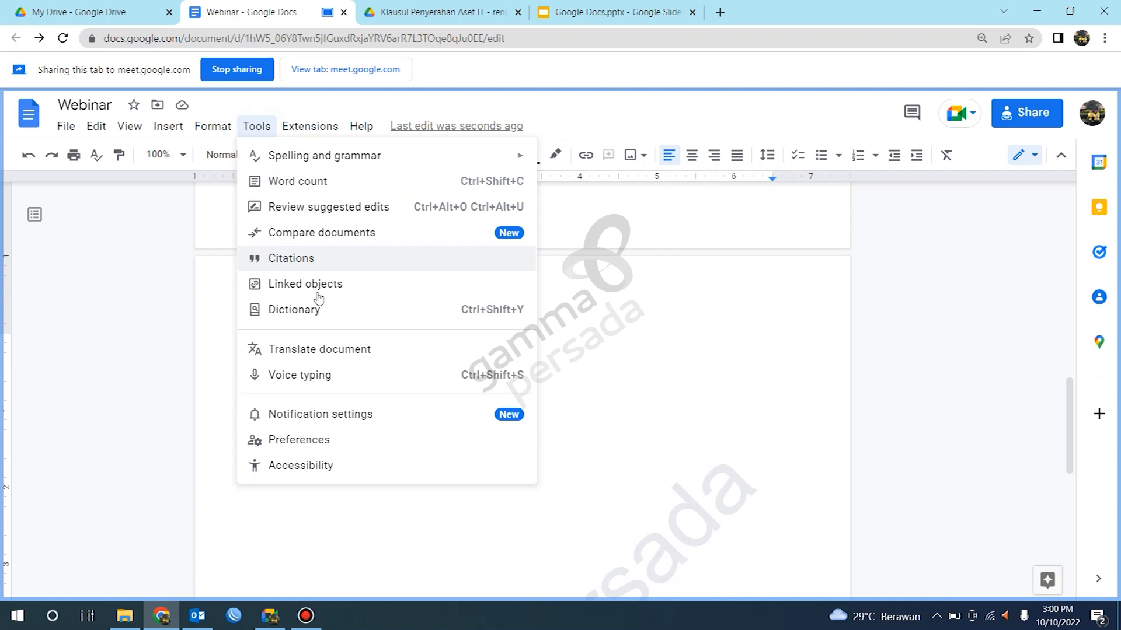
left_click(326, 187)
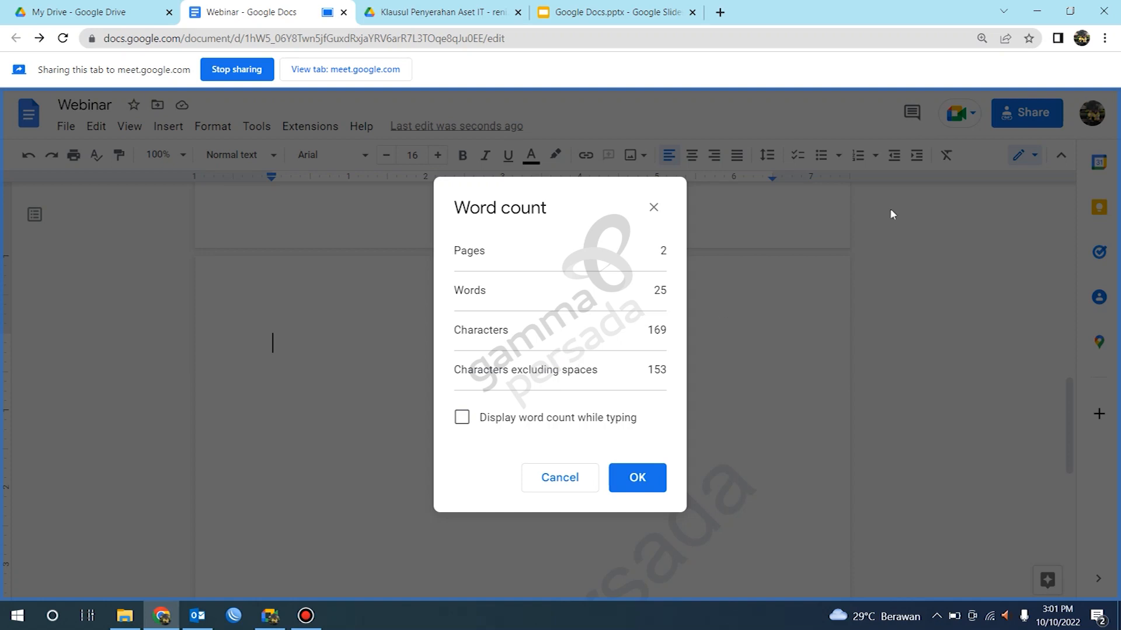
left_click(654, 207)
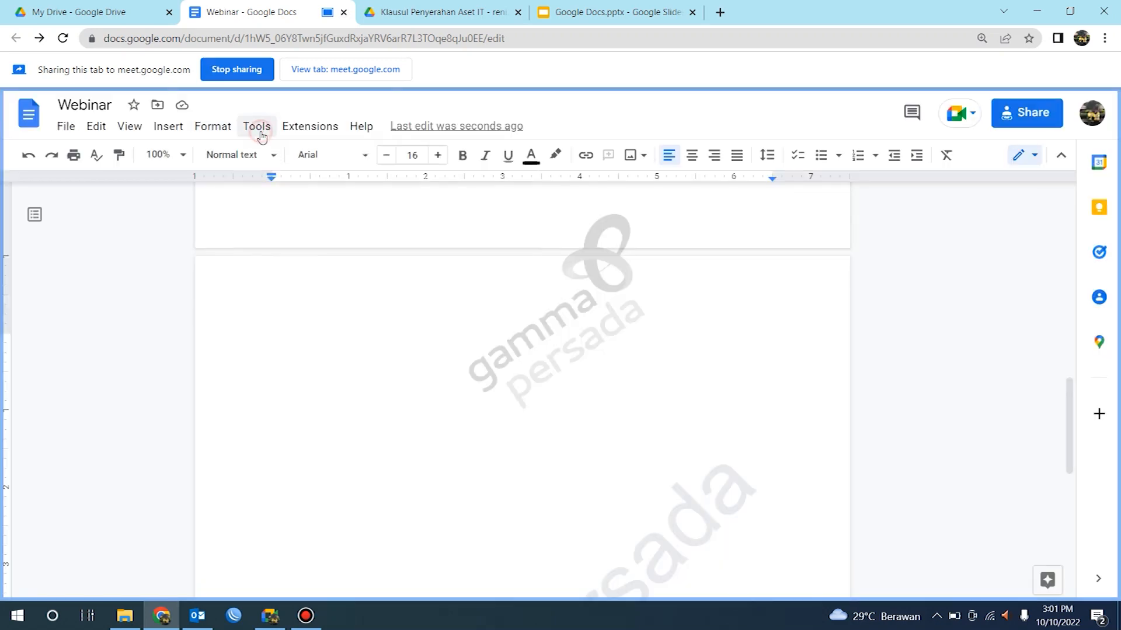
Step: Create a translated copy of the document in English with Translate document
left_click(252, 128)
key("Right")
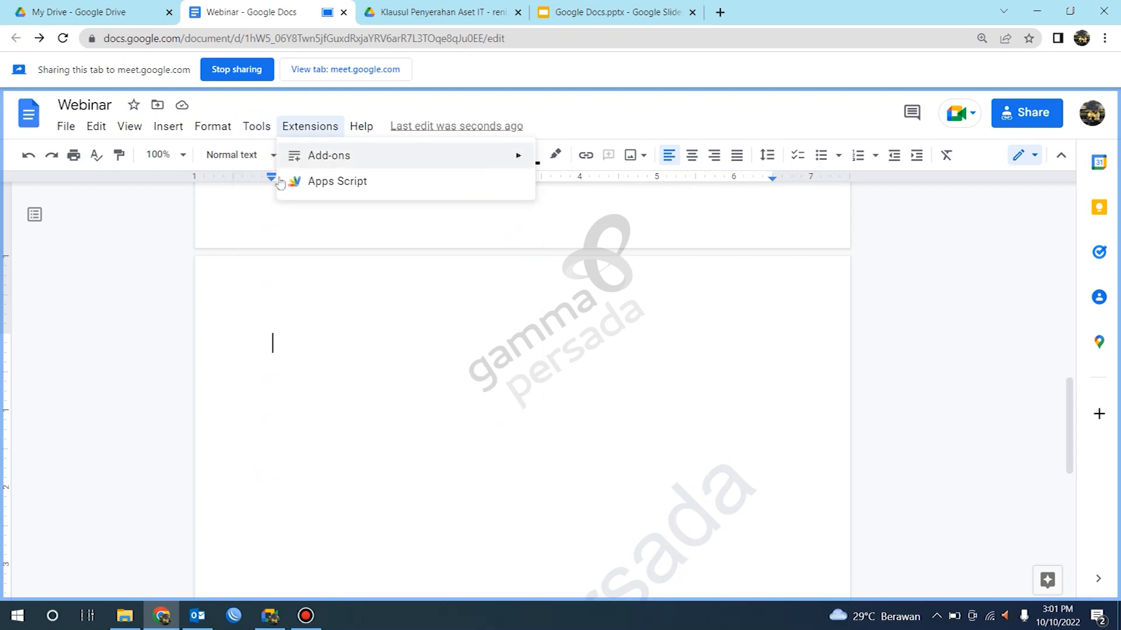
left_click(254, 129)
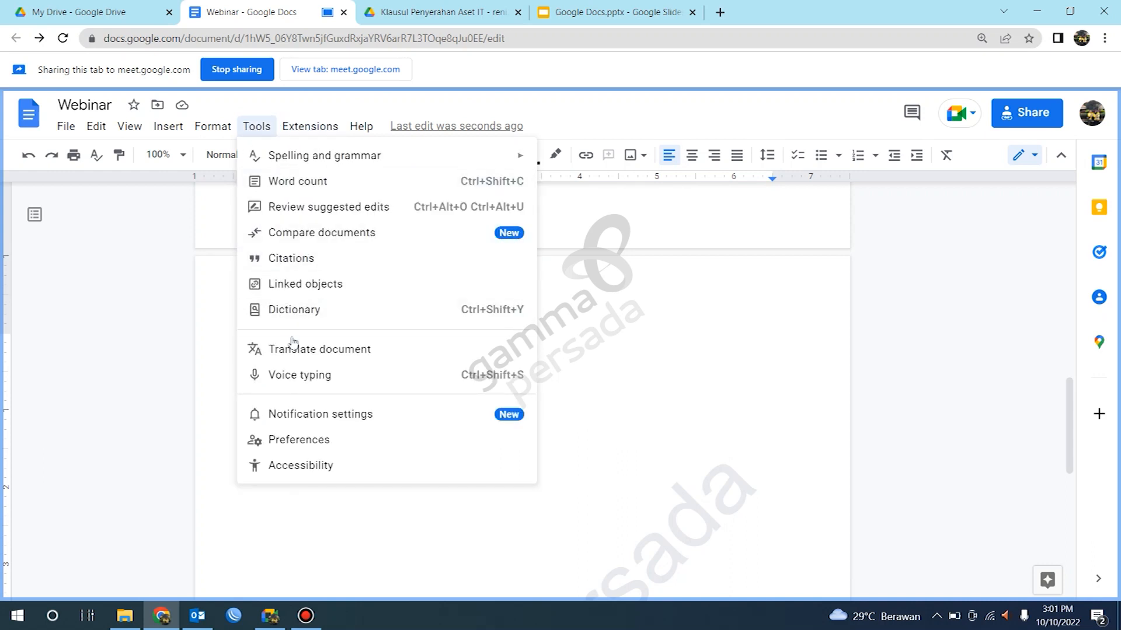
scroll(600, 312, "up", 10)
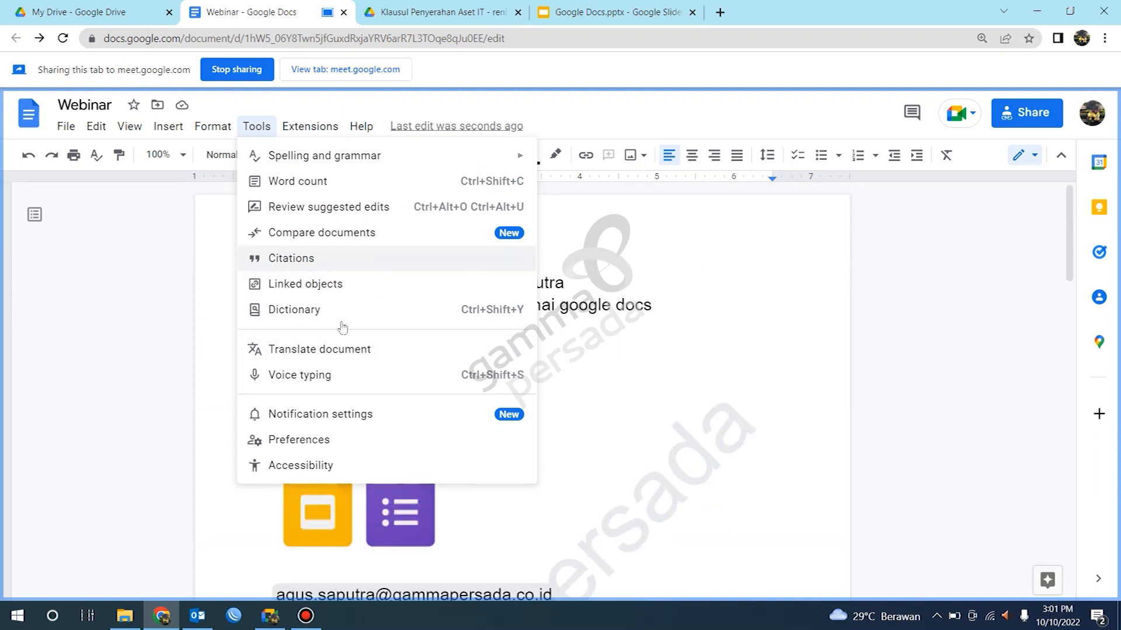
left_click(334, 346)
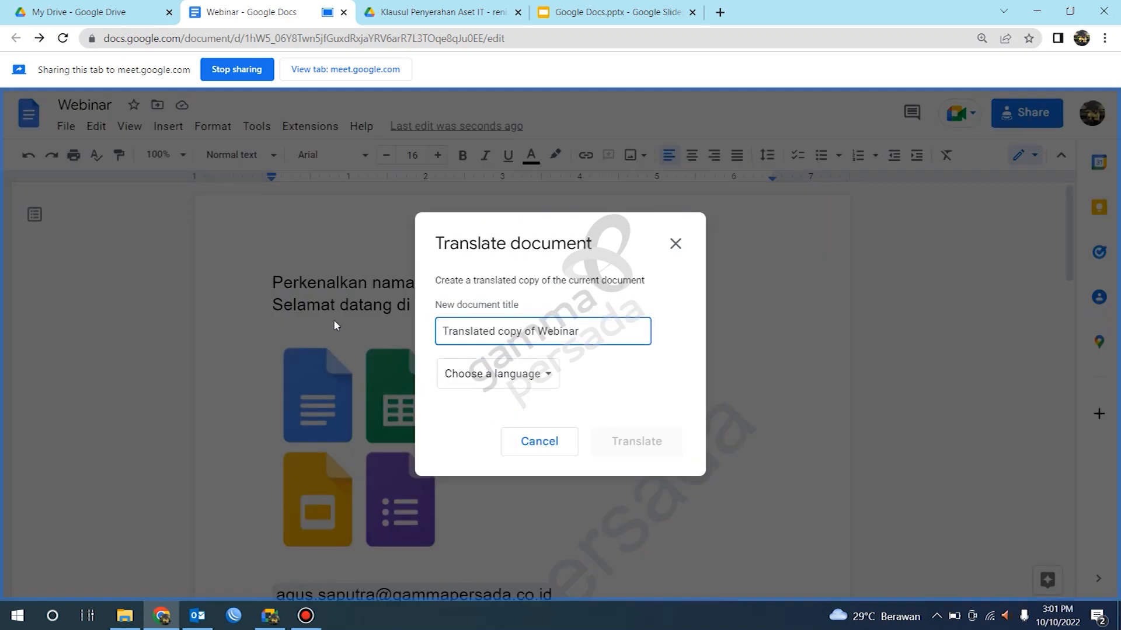
left_click(521, 374)
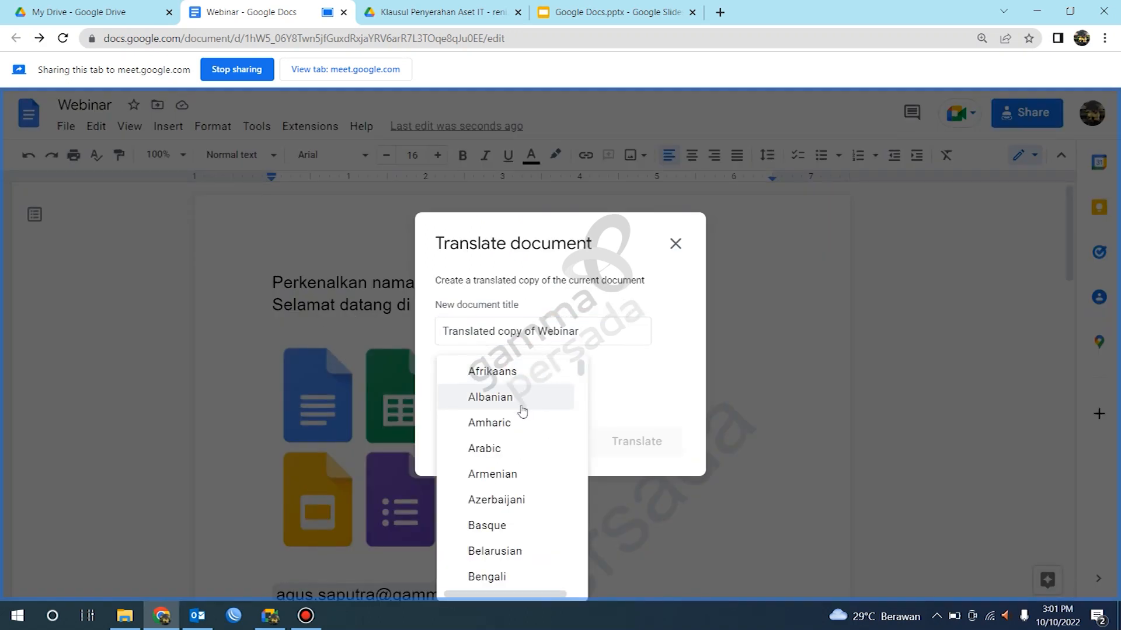
key("e")
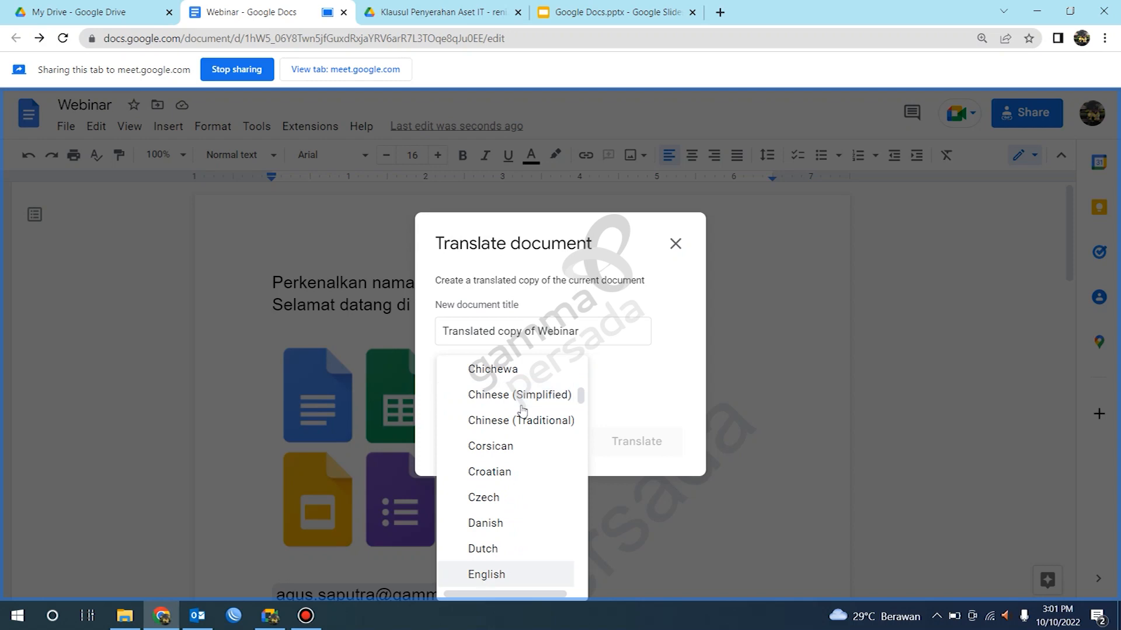
left_click(501, 577)
left_click(629, 443)
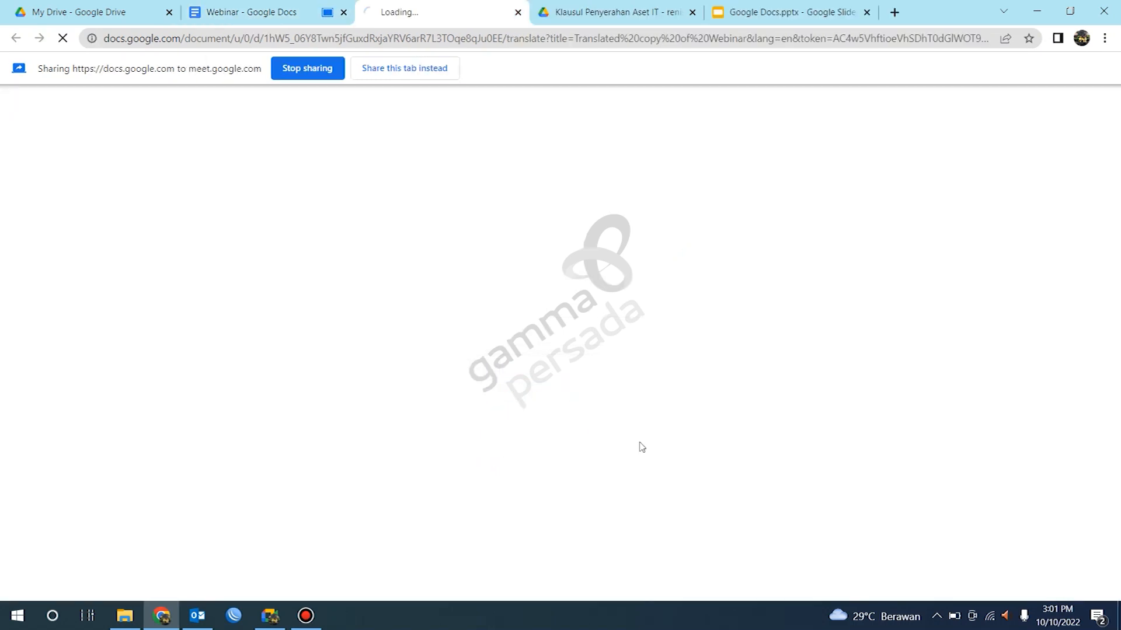
Step: Share the translated copy's tab to Meet instead and scroll through it
left_click(386, 70)
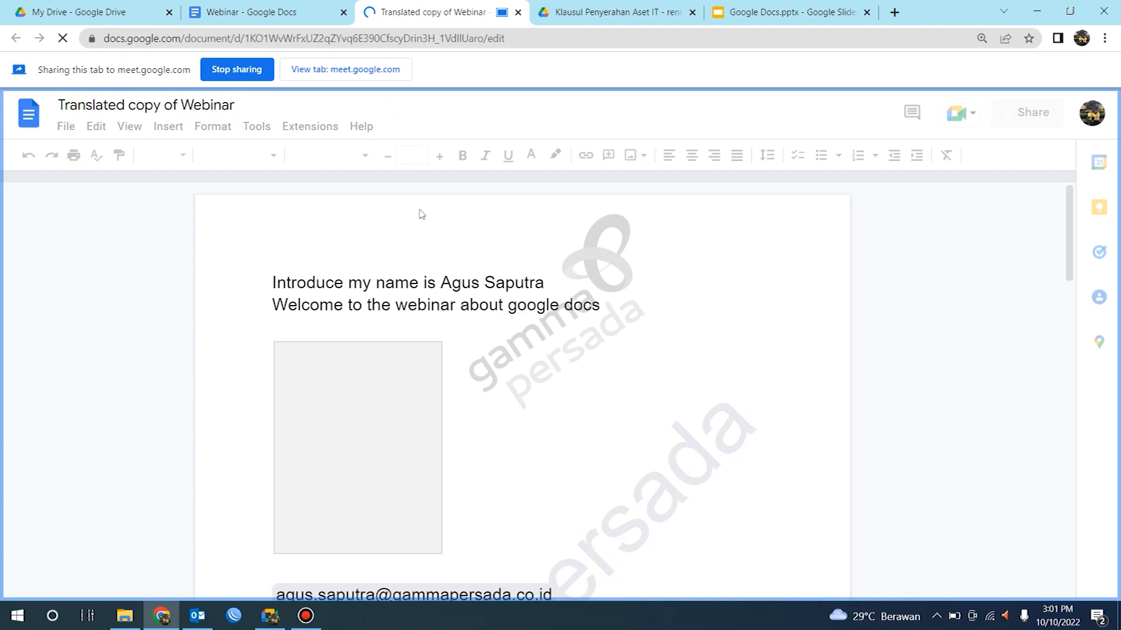
scroll(428, 248, "down", 5)
scroll(428, 248, "down", 2)
scroll(440, 250, "up", 8)
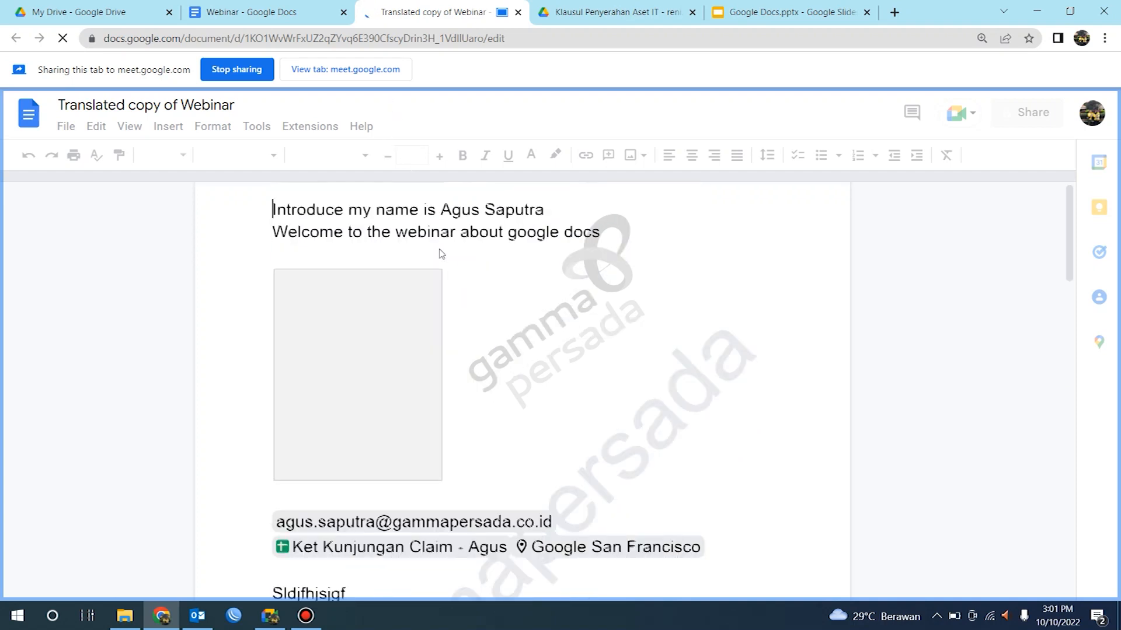
Step: Switch to the Webinar tab and share it, then return to the translated copy and share that tab again
left_click(274, 8)
left_click(385, 75)
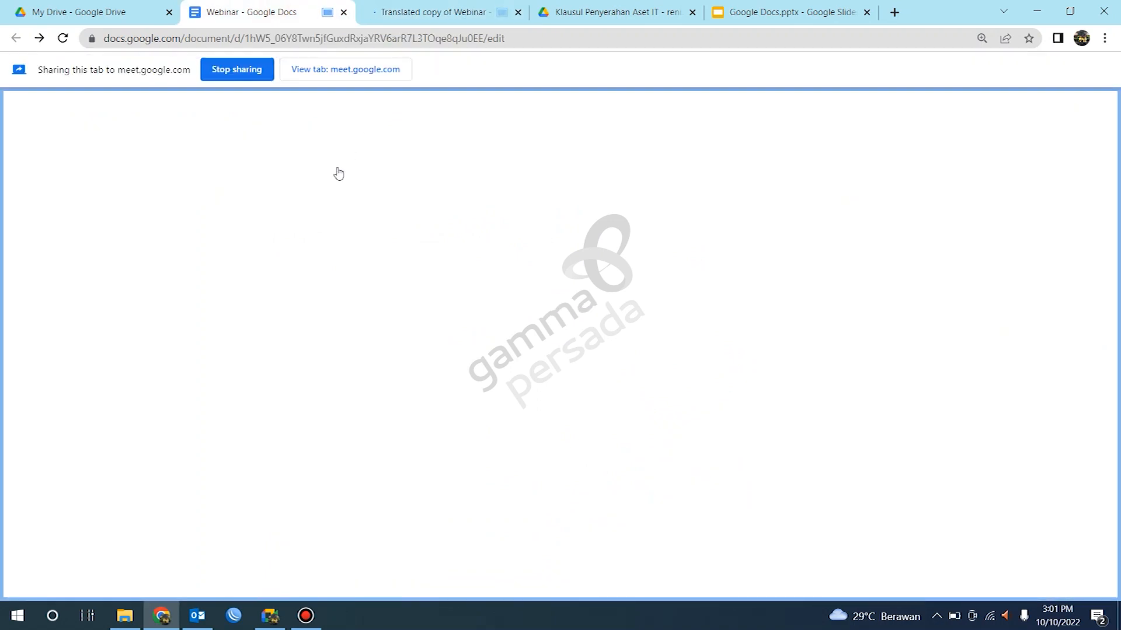
left_click(415, 10)
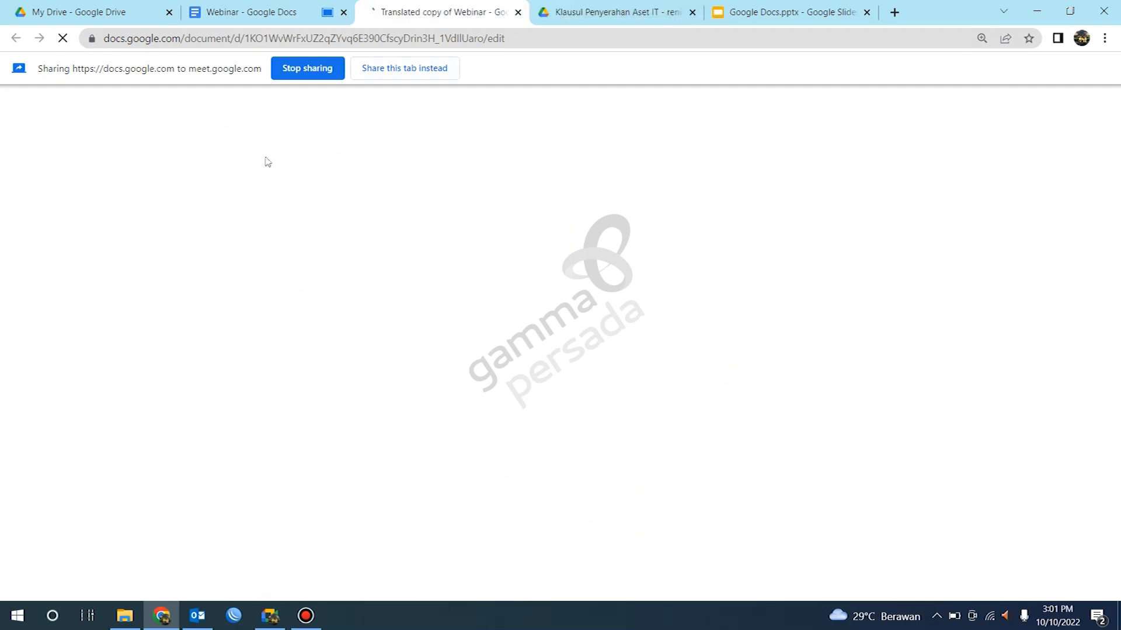
left_click(384, 72)
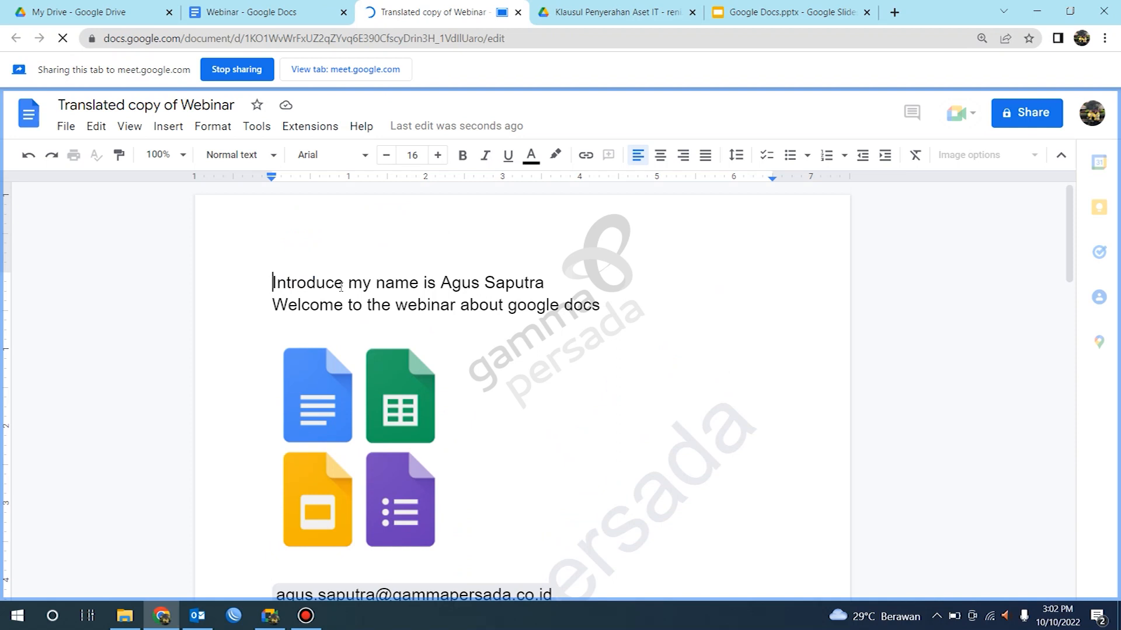
Step: Scroll through the translated copy's pages to review its content
scroll(460, 318, "down", 2)
scroll(460, 318, "up", 2)
scroll(343, 424, "down", 11)
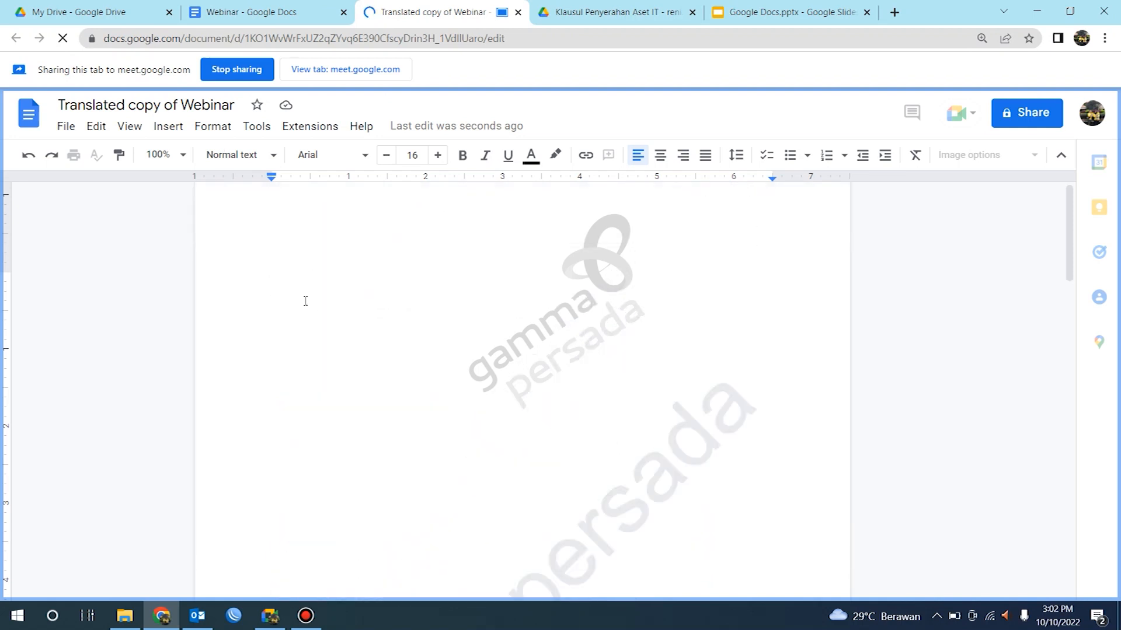
scroll(306, 300, "up", 3)
left_click(287, 445)
left_click(270, 454)
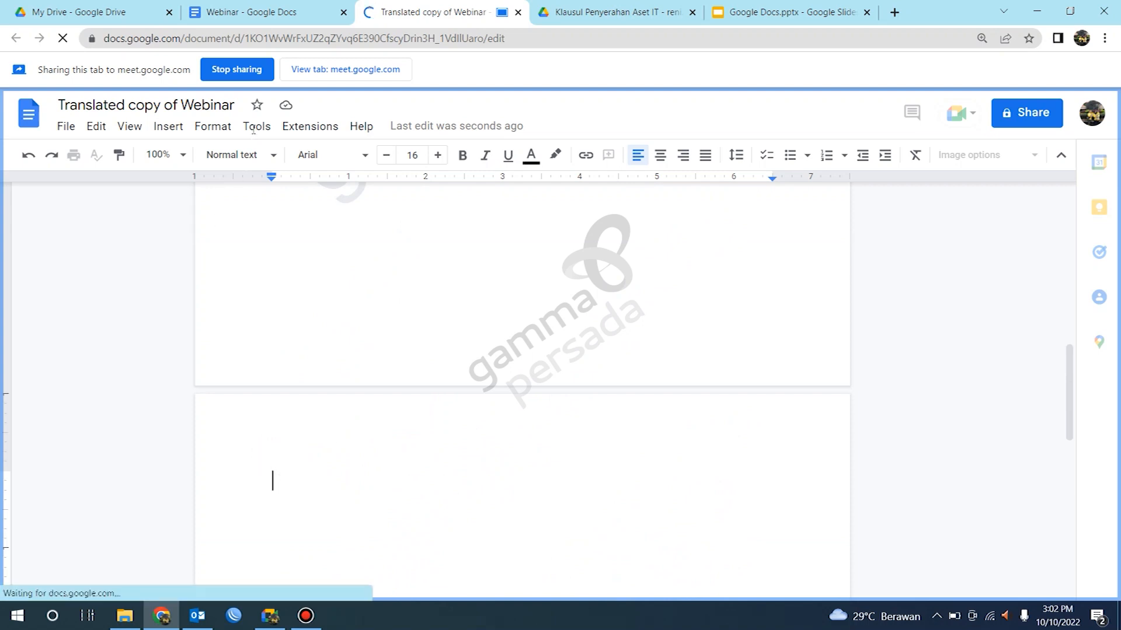
Step: Share the Webinar tab to Meet instead and close the translated copy's tab
left_click(262, 12)
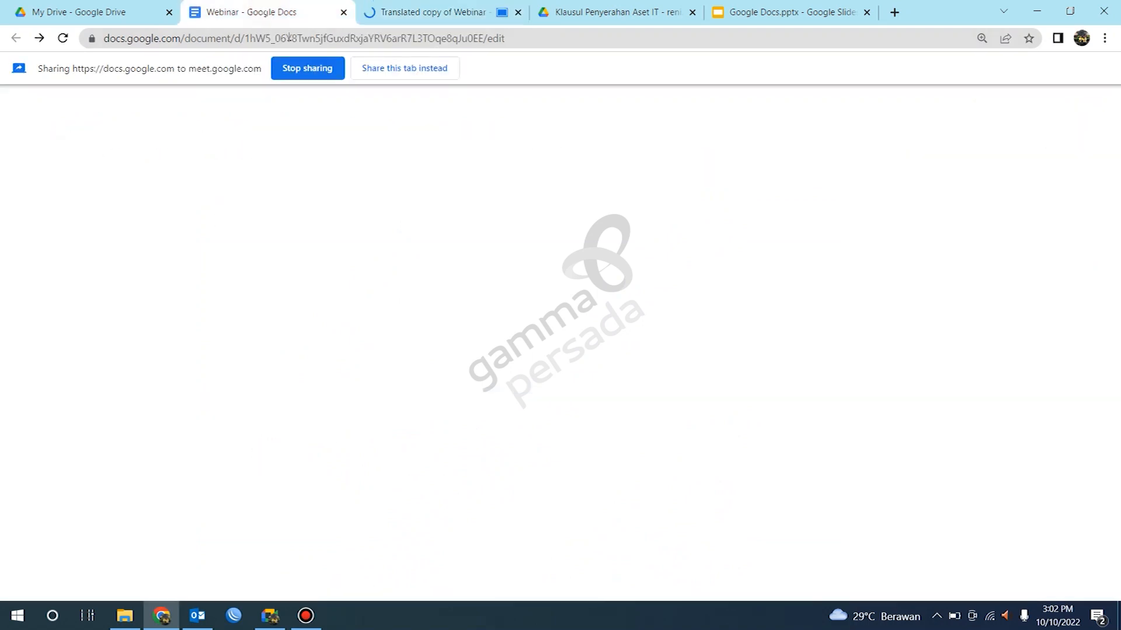
left_click(420, 68)
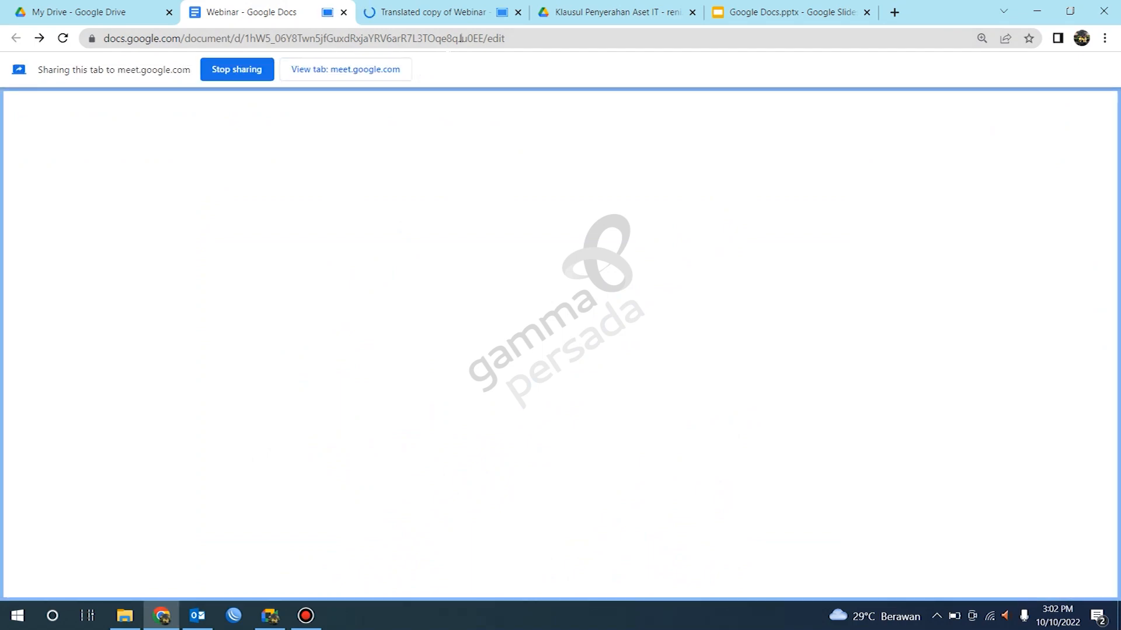
left_click(517, 15)
scroll(420, 277, "down", 15)
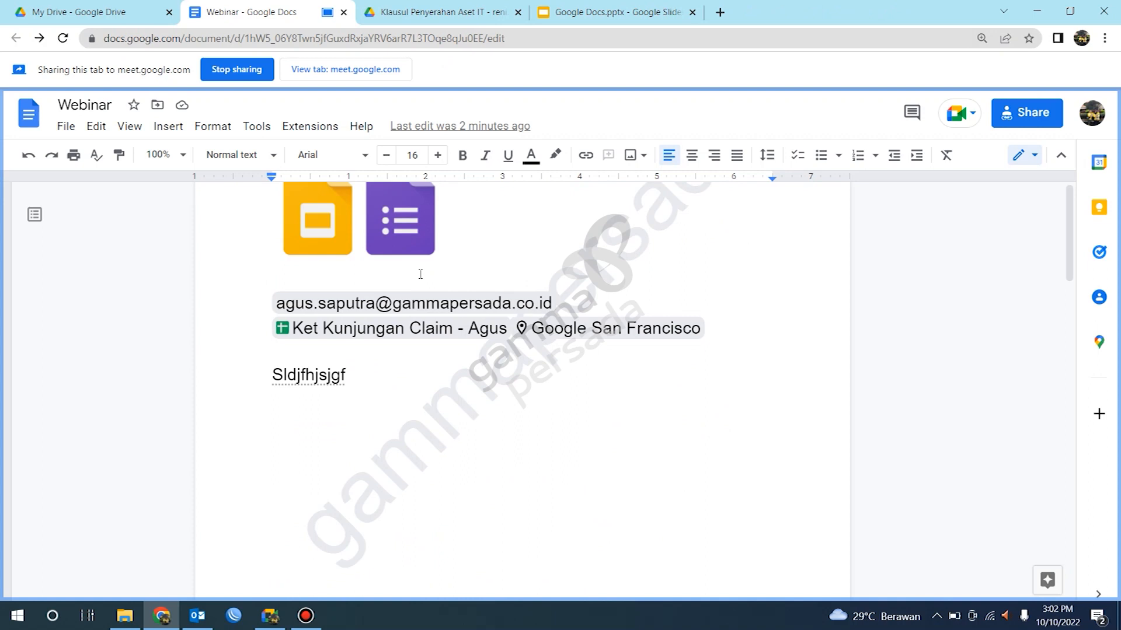
scroll(379, 325, "down", 3)
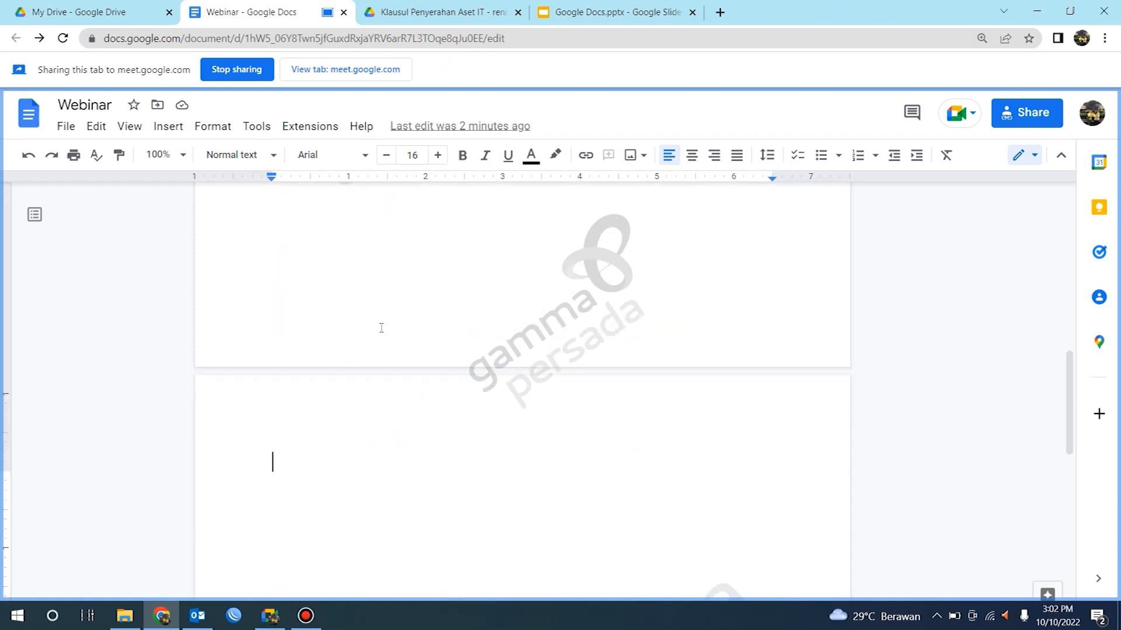
Step: Open Voice typing from Tools and set its language to Bahasa Indonesia
left_click(257, 128)
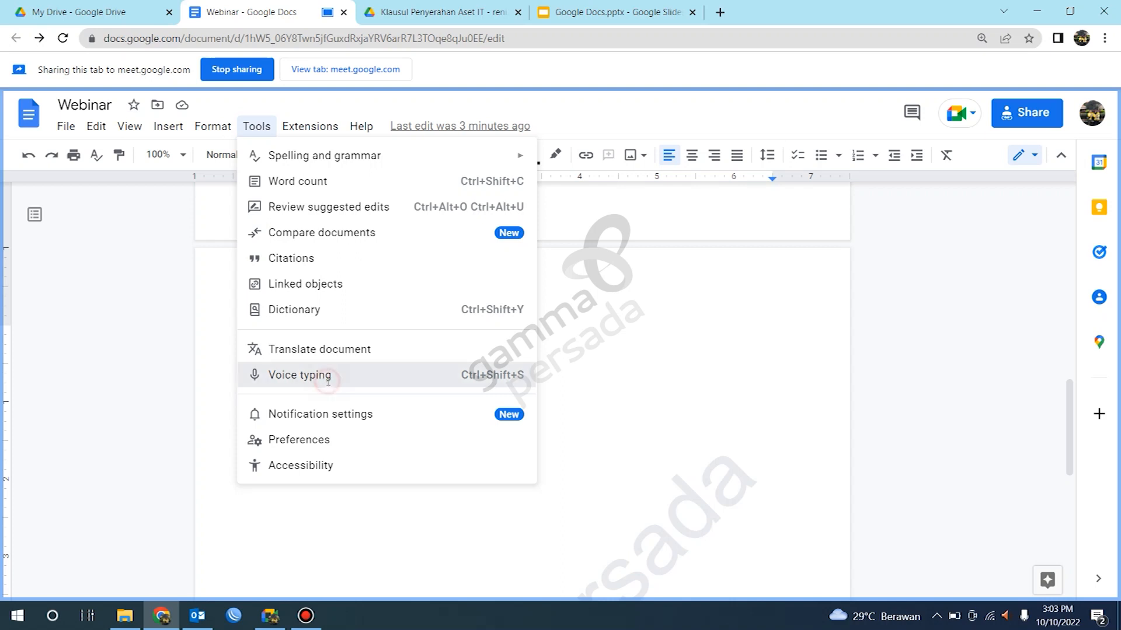
left_click(328, 382)
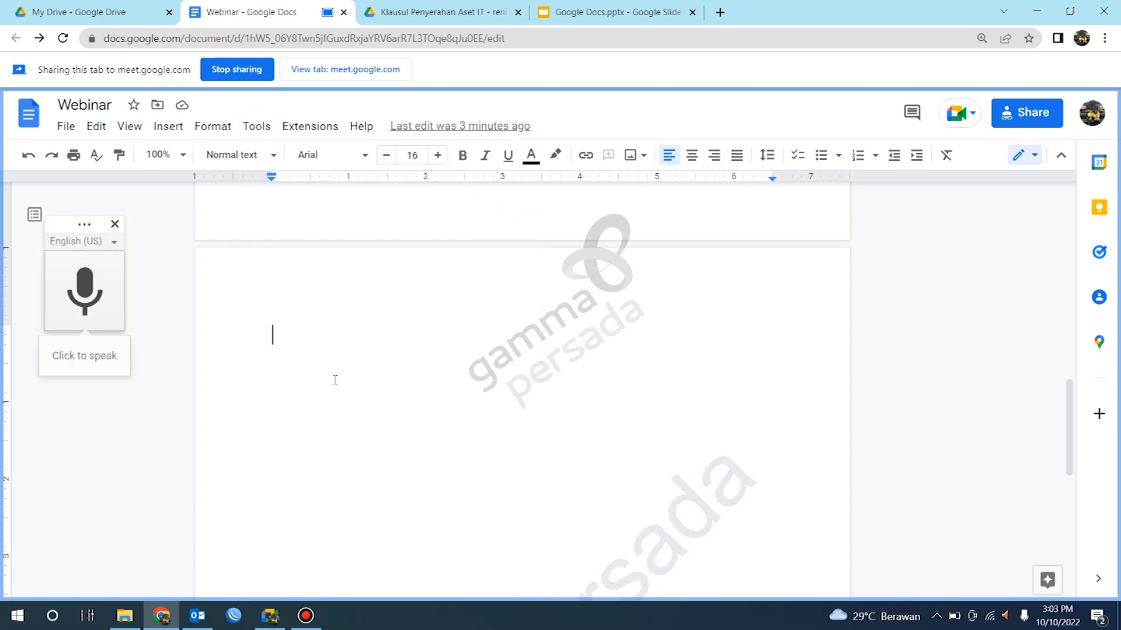
left_click(114, 243)
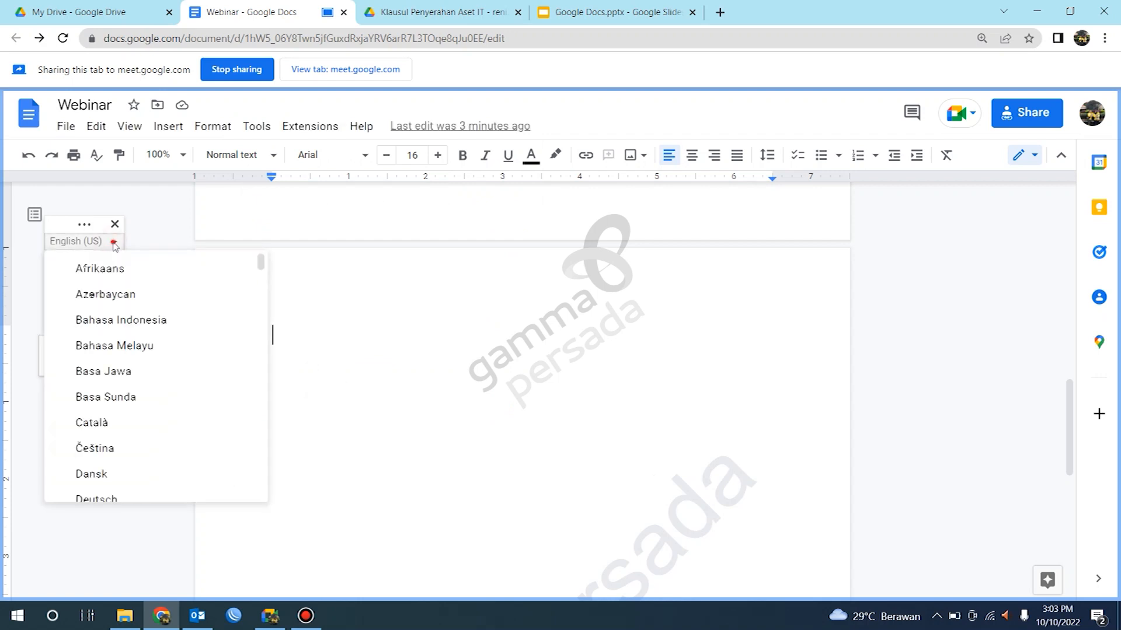
left_click(114, 243)
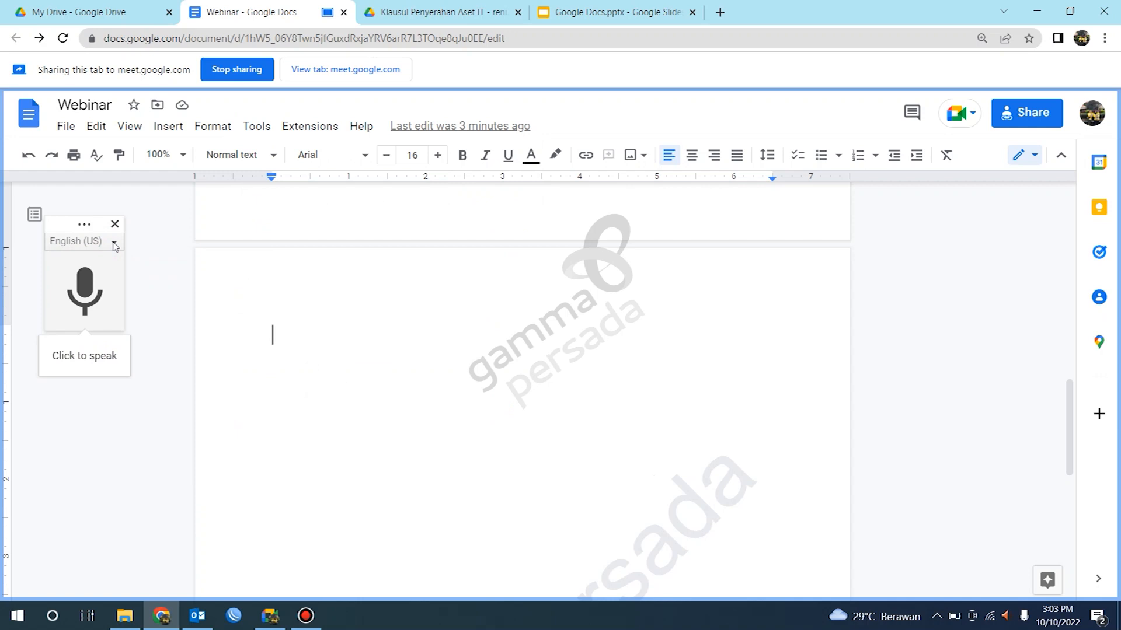
left_click(114, 243)
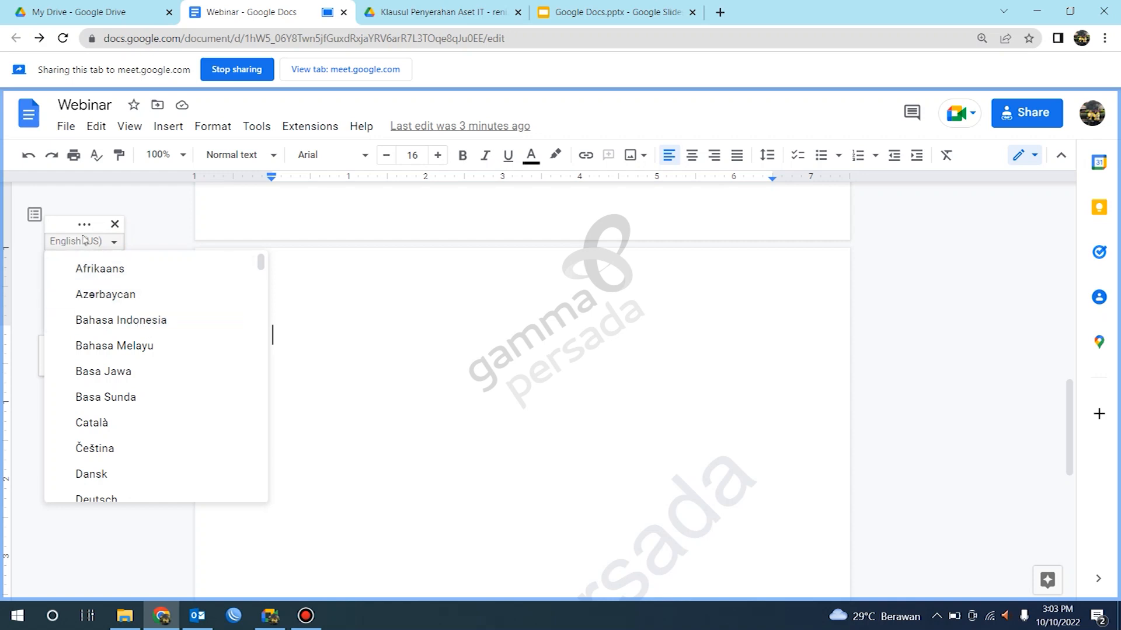
left_click(142, 325)
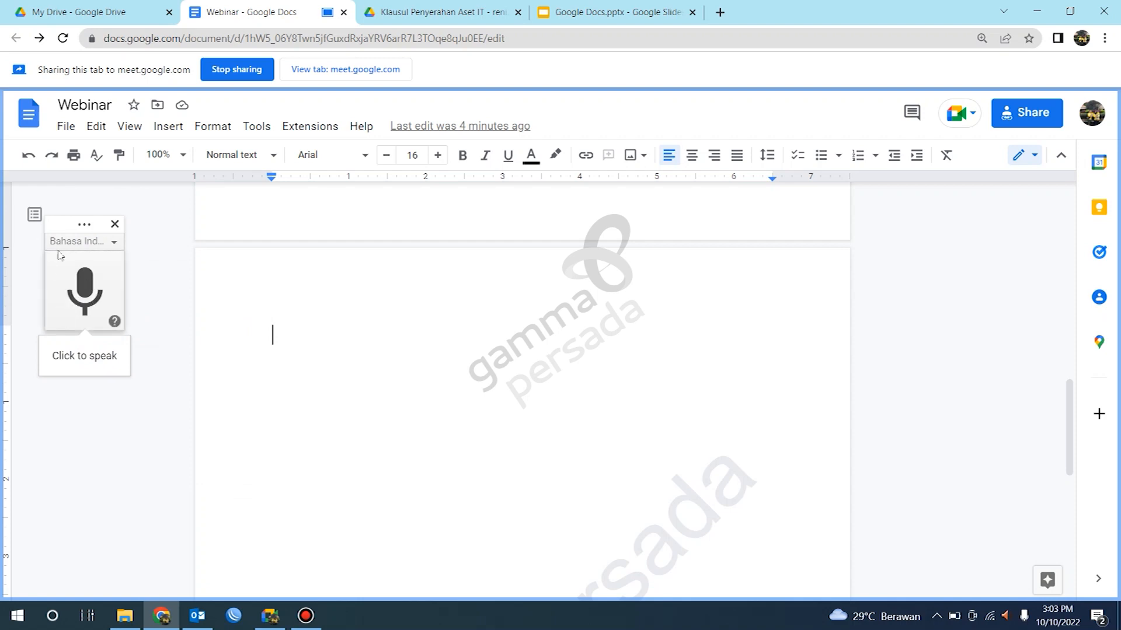
Step: Allow microphone access and dictate an Indonesian paragraph starting 'Hitam kelam pasar Sambu', deleting a stray word, then stop voice typing
left_click(85, 307)
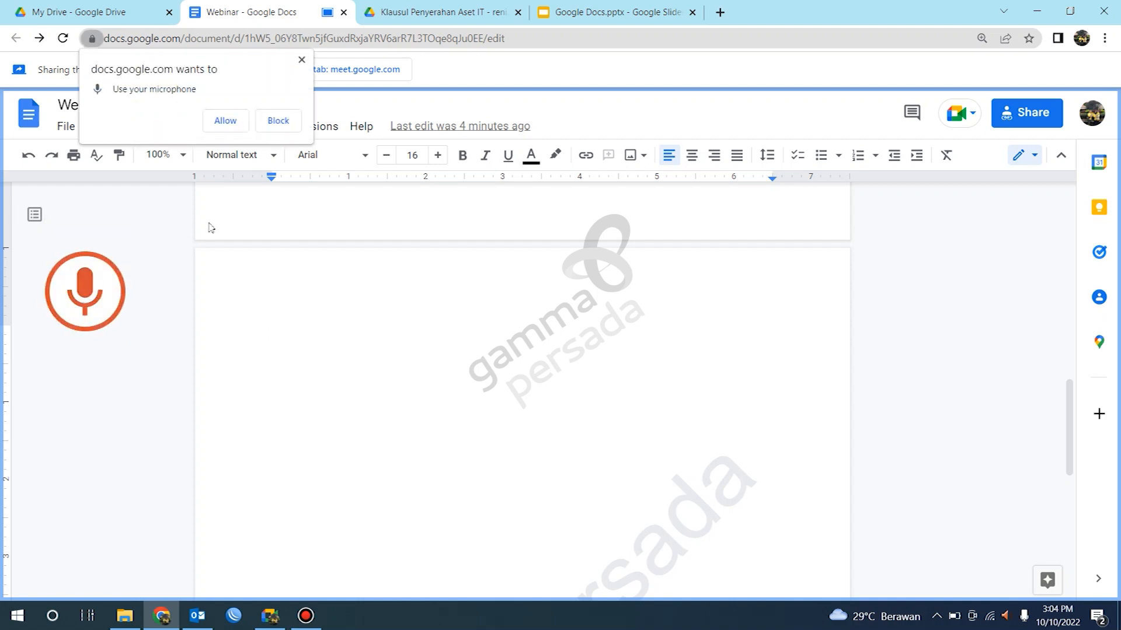
left_click(225, 120)
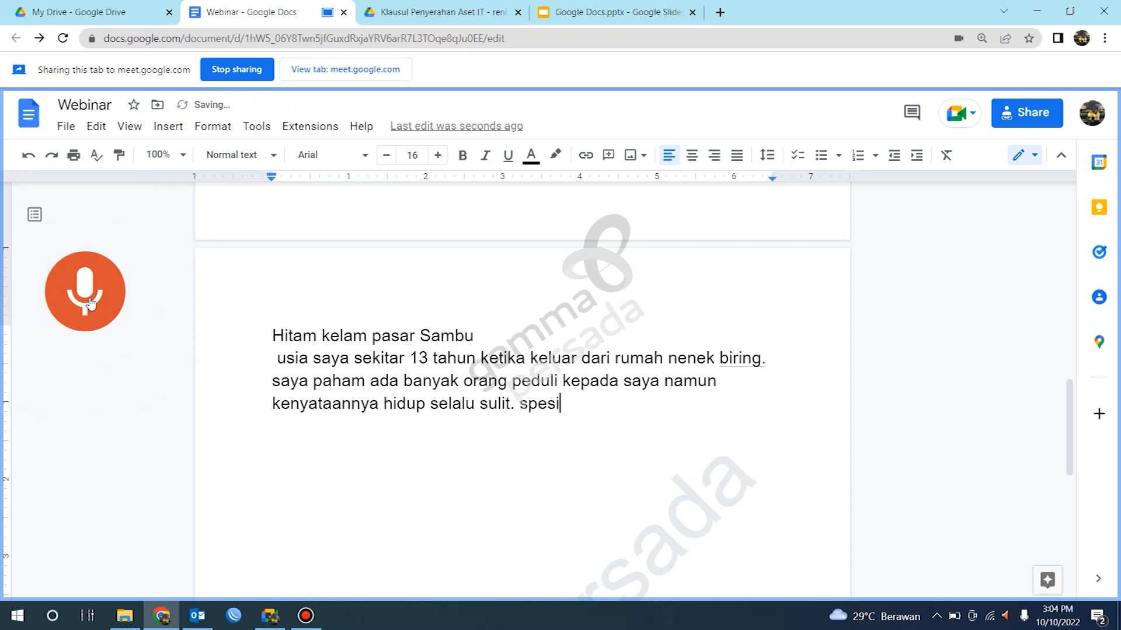
key("BackSpace")
key("BackSpace")
key("BackSpace")
key("BackSpace")
key("BackSpace")
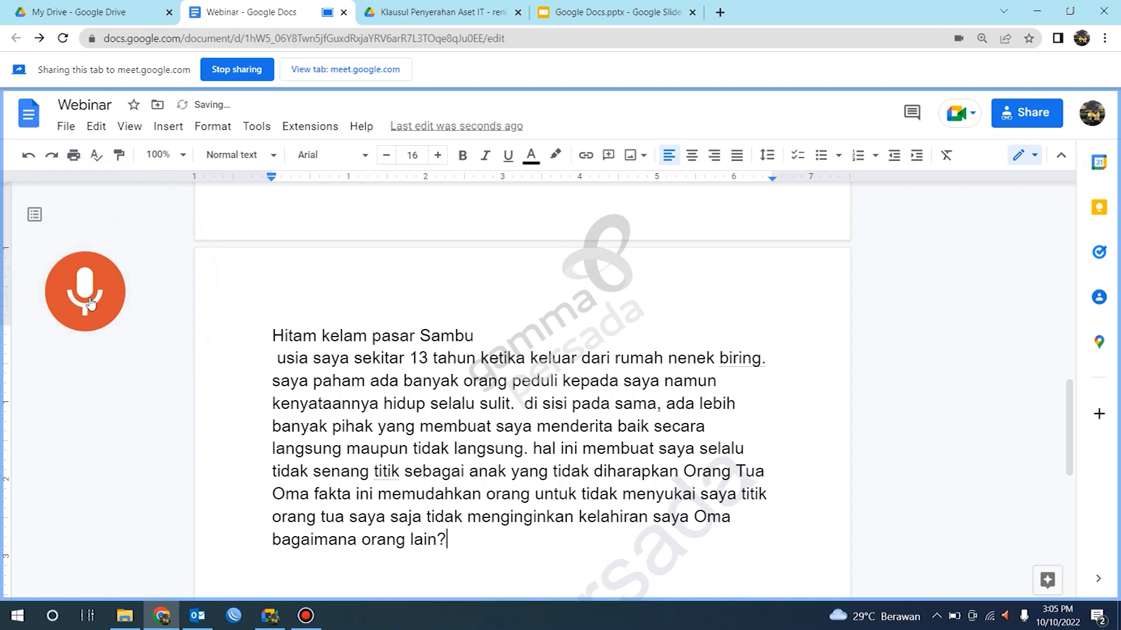
left_click(90, 303)
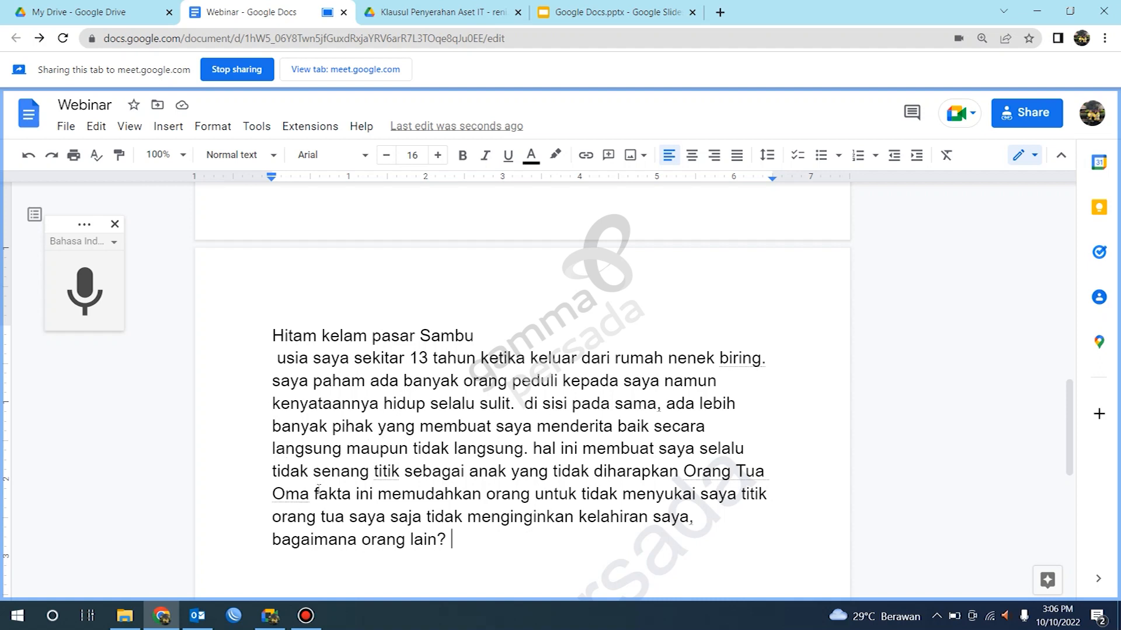
Step: Delete the misrecognized word 'Oma' before 'fakta' and dictate a comma after 'Orang Tua'
left_click_drag(309, 494, 272, 494)
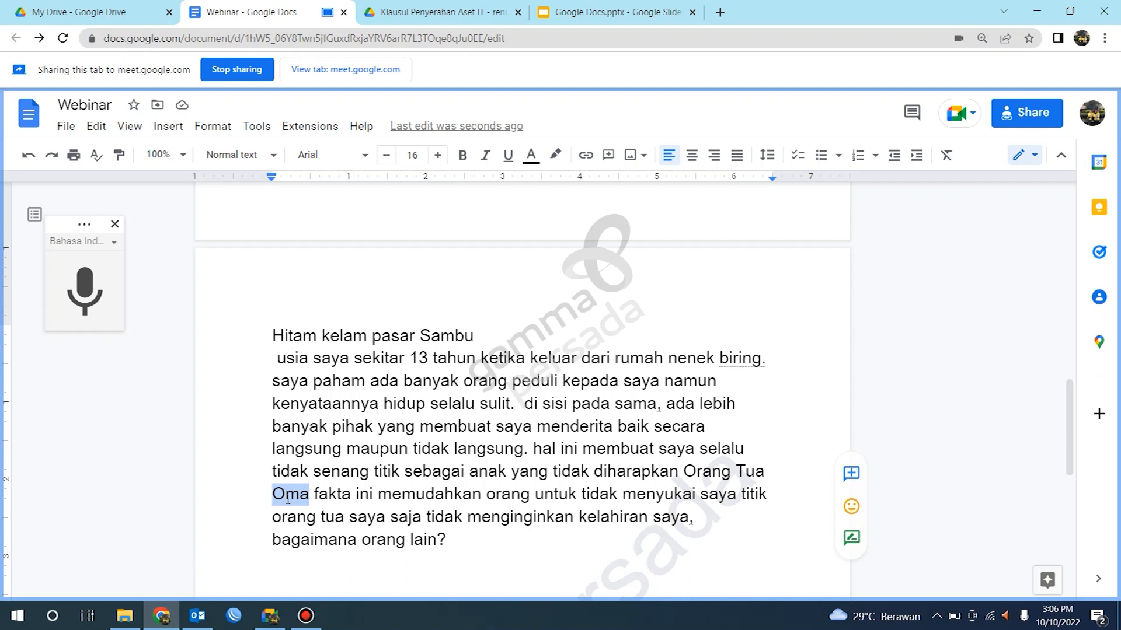
key("BackSpace")
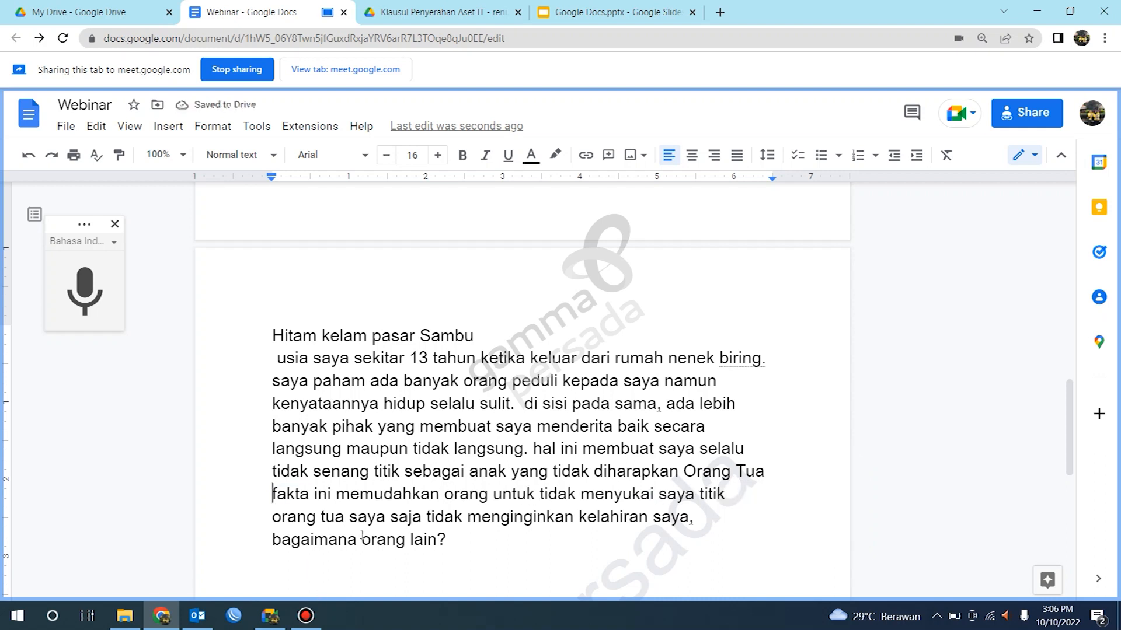
left_click(765, 471)
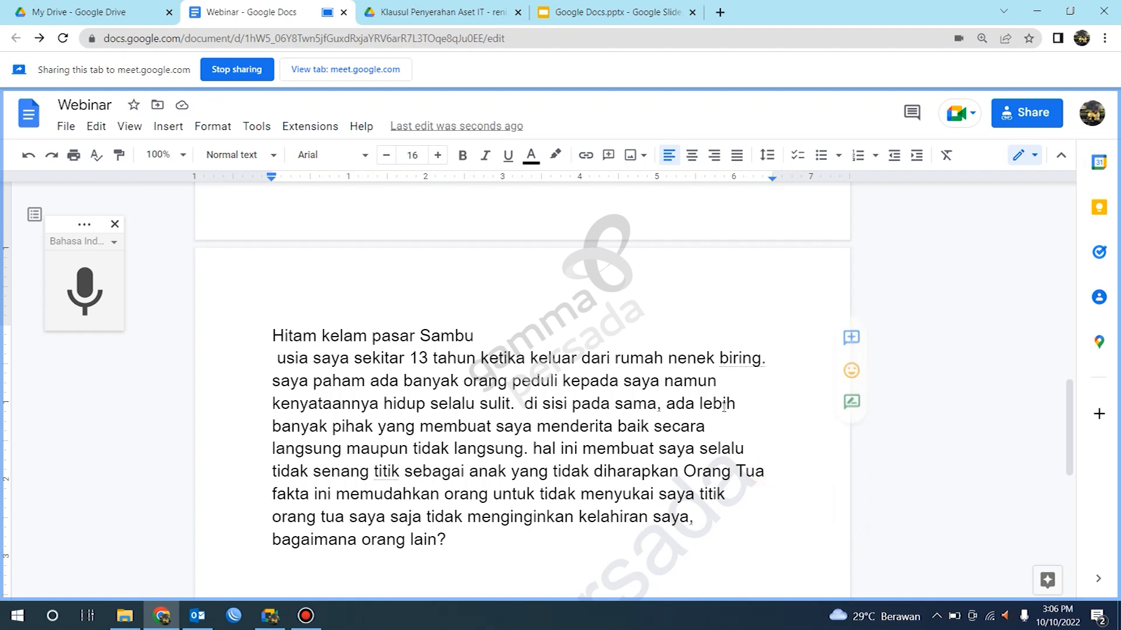
left_click(105, 305)
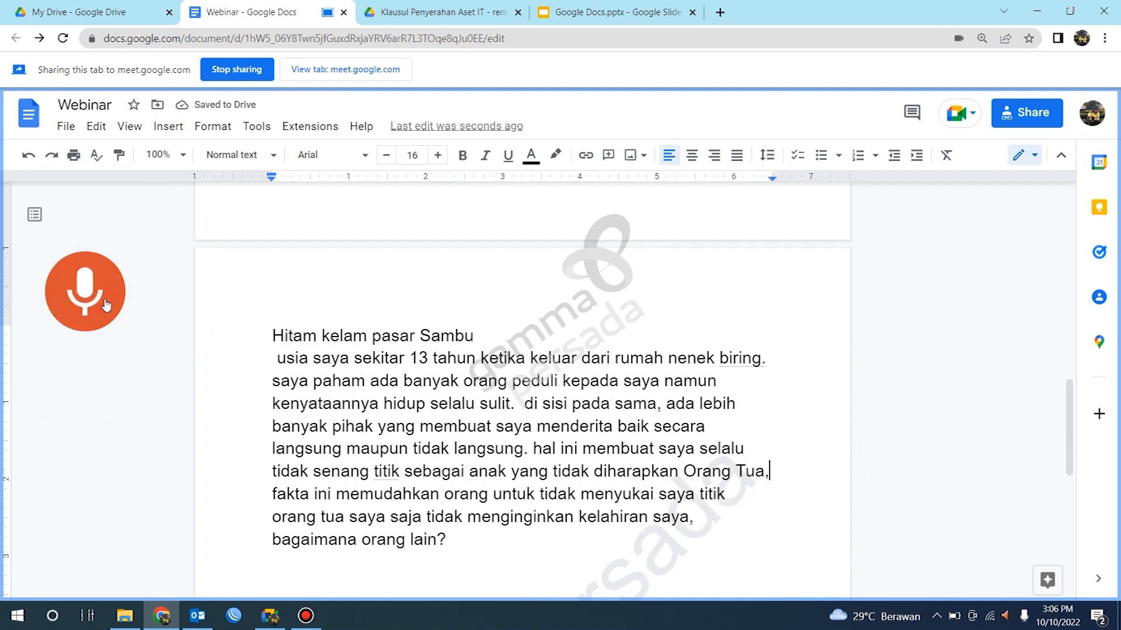
left_click(106, 305)
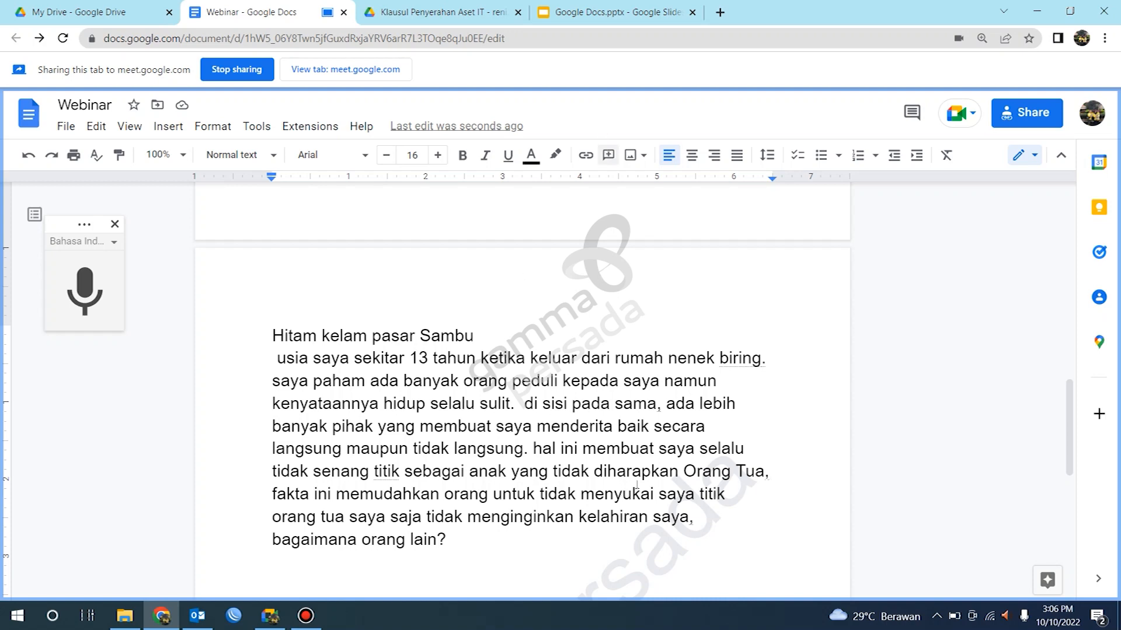
Step: Add two blank lines after the dictated paragraph
scroll(632, 464, "down", 1)
scroll(631, 465, "down", 4)
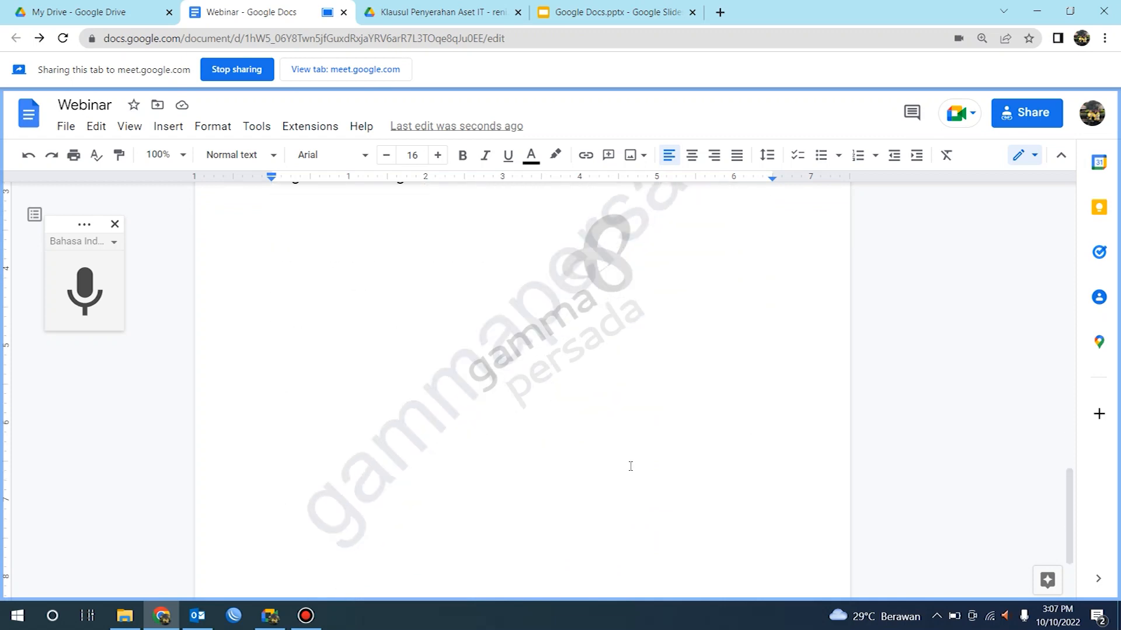
scroll(630, 466, "up", 3)
scroll(630, 467, "up", 3)
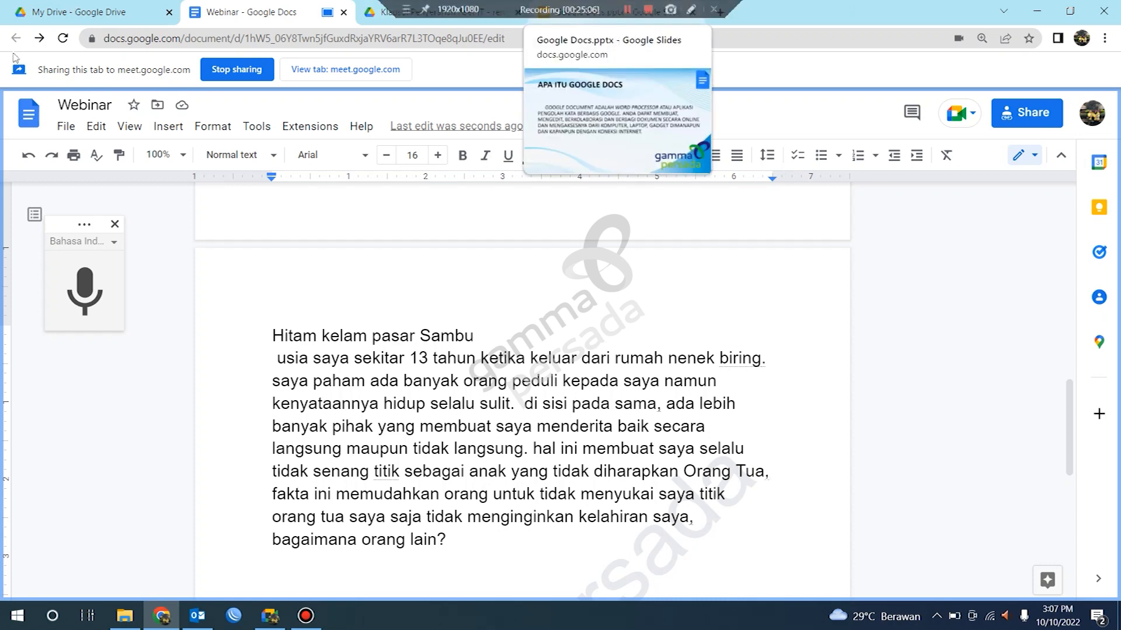
scroll(508, 443, "down", 1)
scroll(508, 445, "down", 3)
scroll(519, 449, "up", 3)
scroll(528, 455, "down", 2)
scroll(531, 456, "up", 2)
left_click(458, 389)
key("Return")
key("Return")
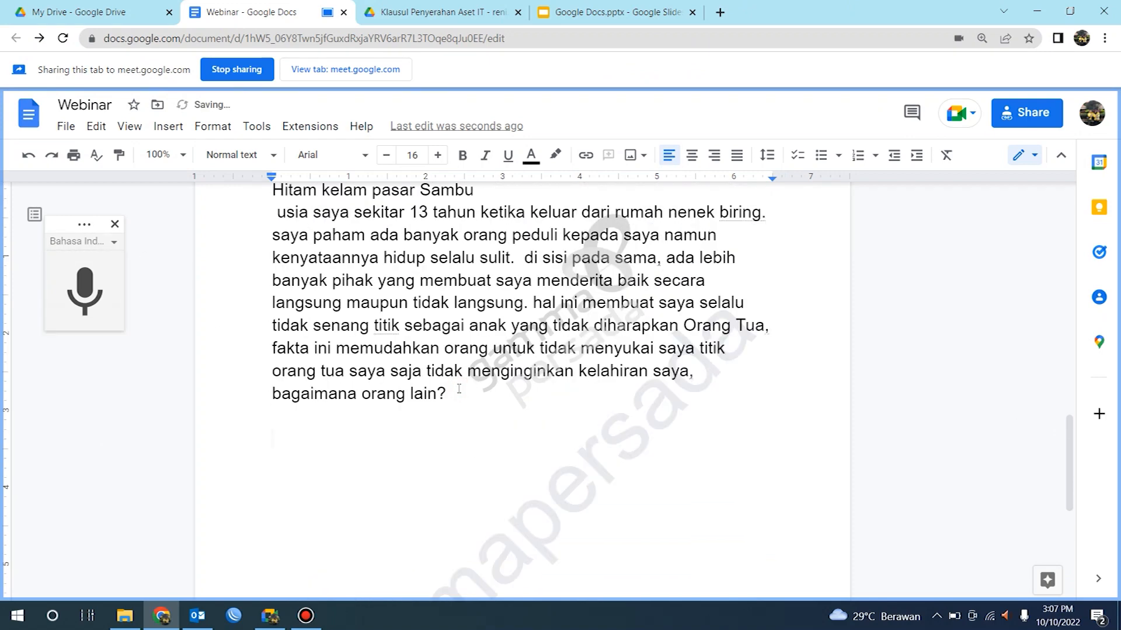
Step: Change the voice typing language to English (United States)
left_click(111, 245)
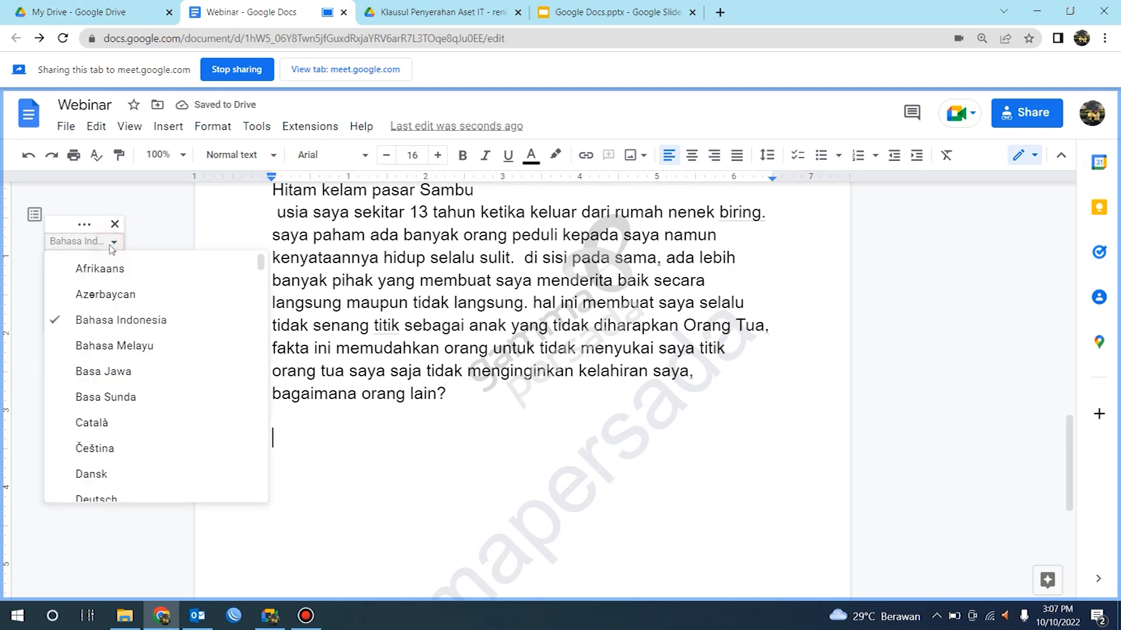
scroll(117, 359, "down", 10)
scroll(119, 365, "up", 3)
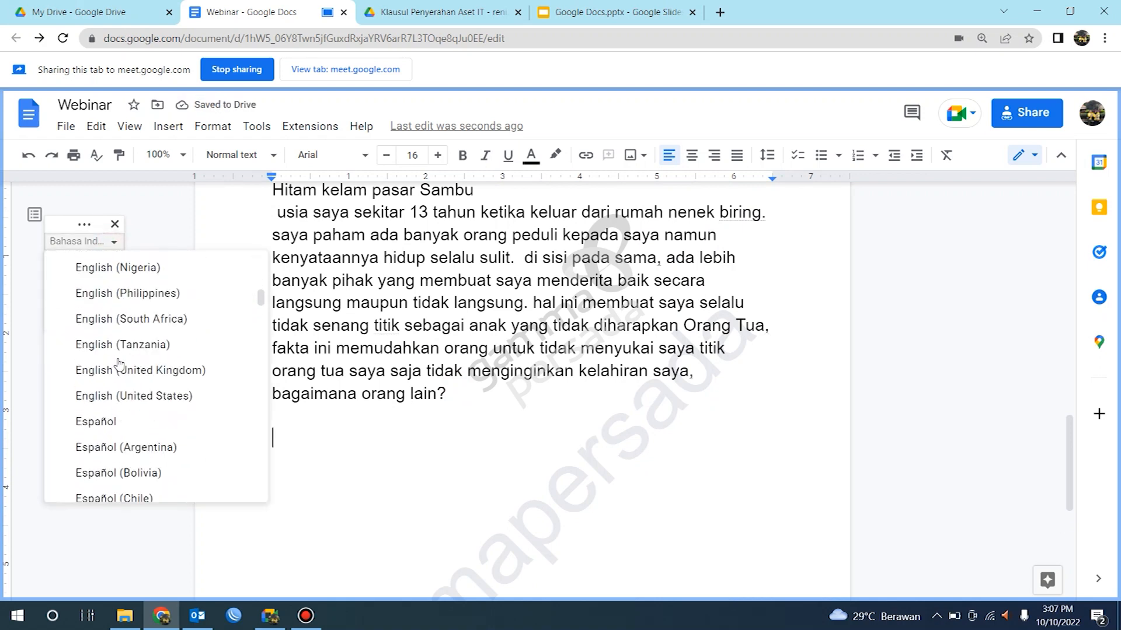
scroll(119, 365, "up", 1)
scroll(120, 366, "down", 1)
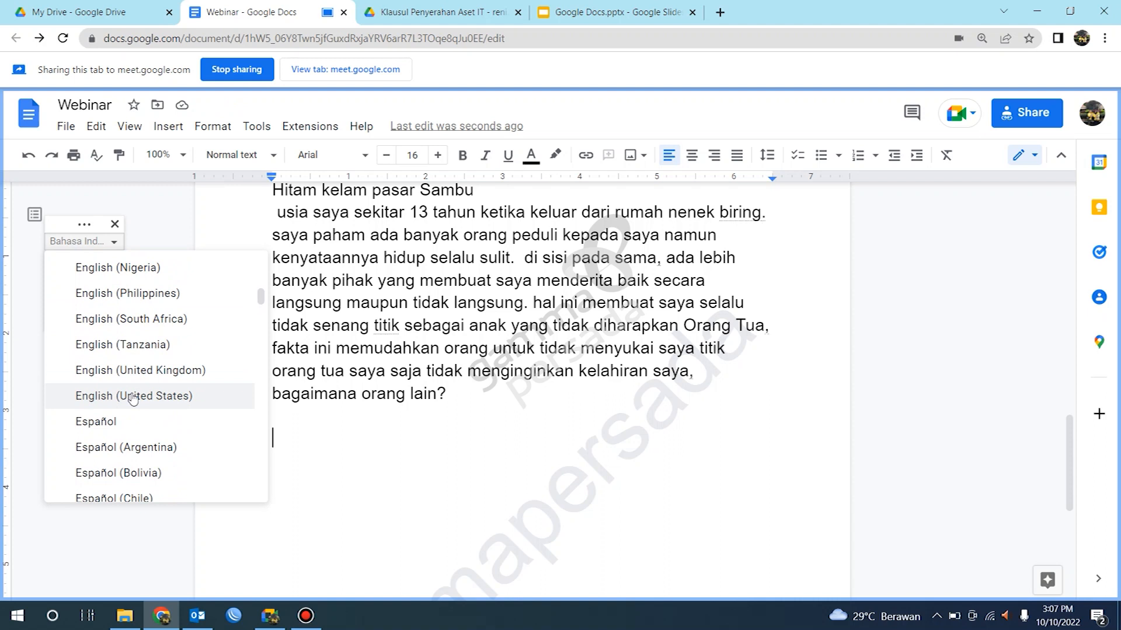
left_click(133, 396)
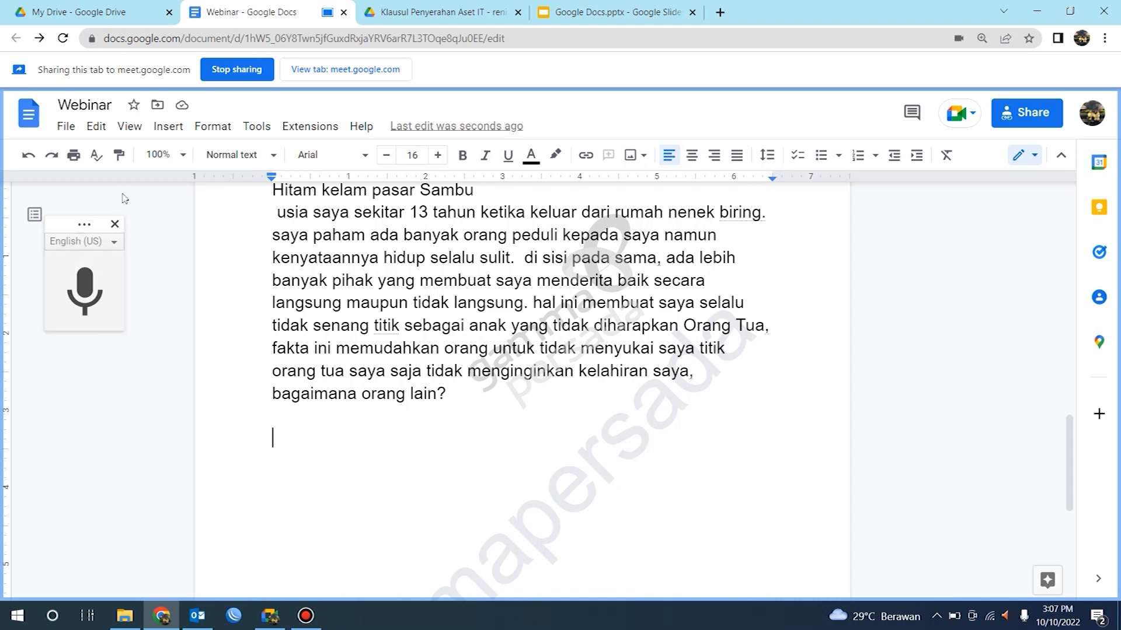
Step: Dictate the English sentence 'Hello My name is' followed by the speaker's name
left_click(90, 290)
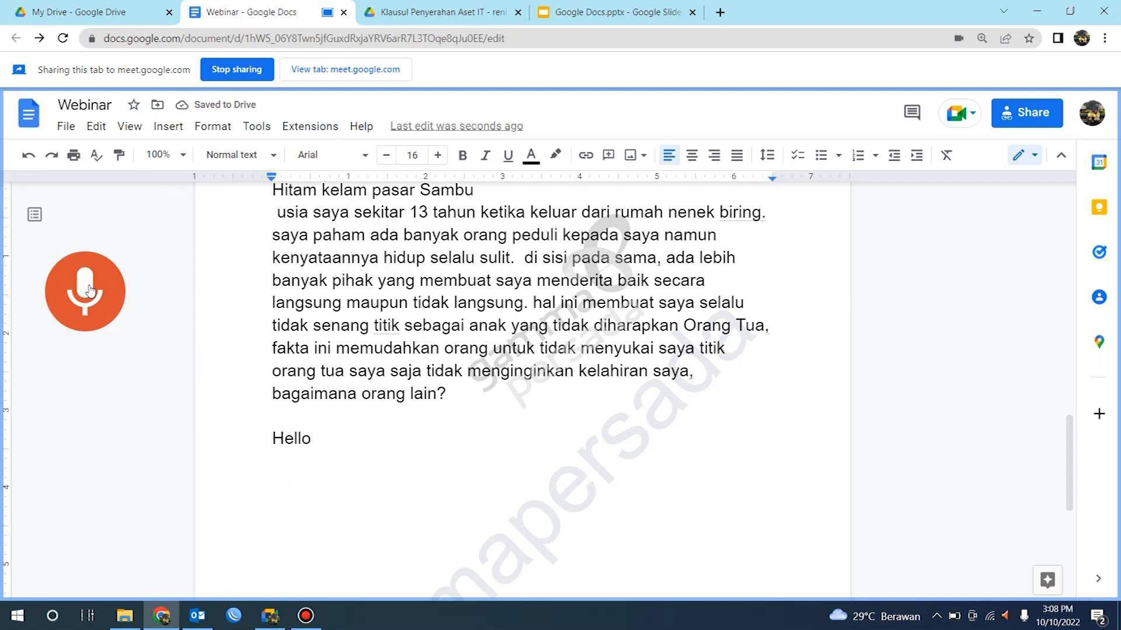
left_click(92, 302)
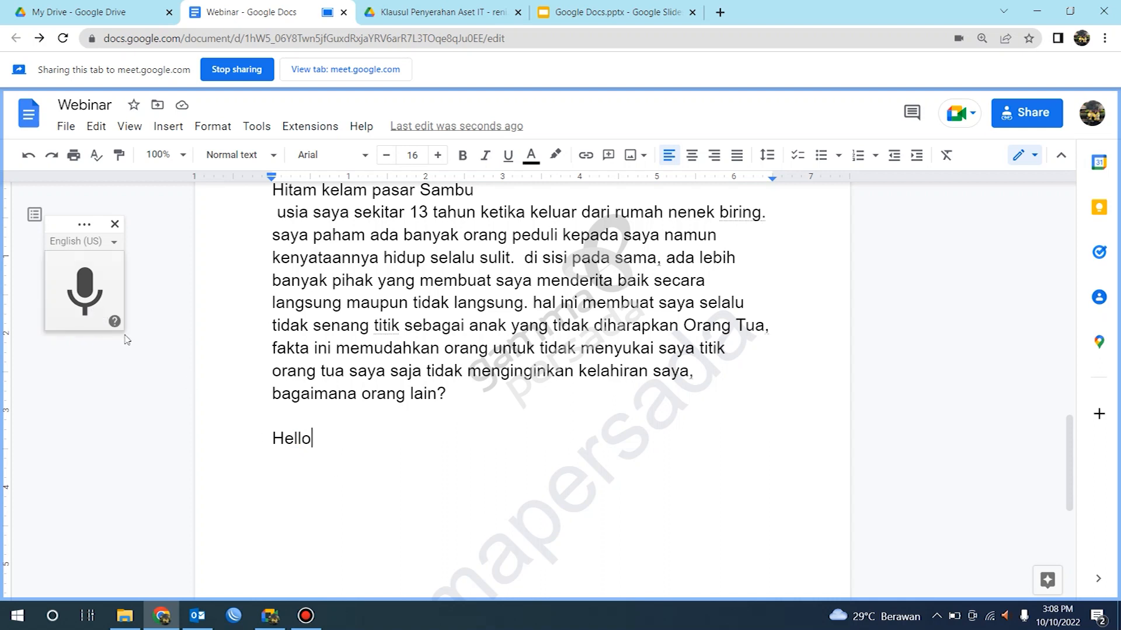
left_click(84, 295)
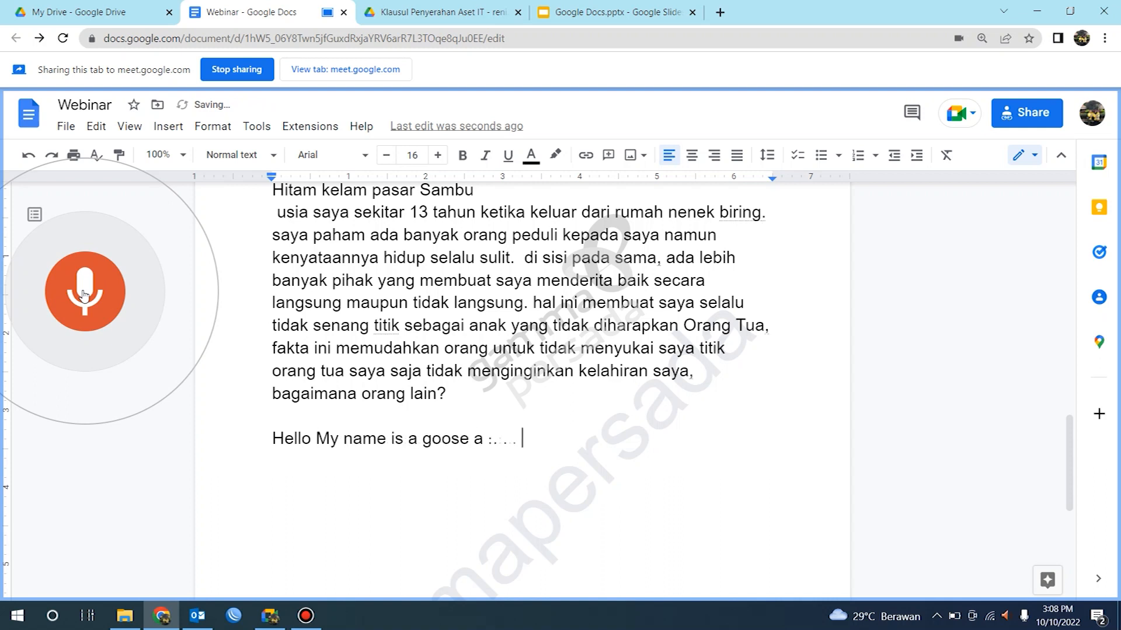
left_click(84, 295)
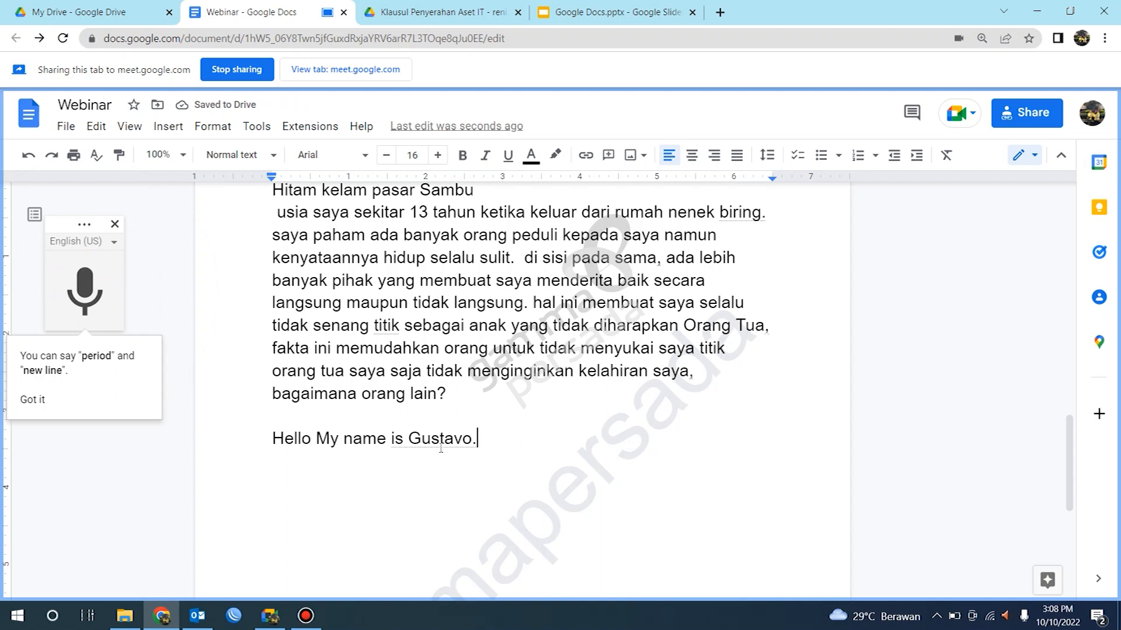
Step: Delete the misrecognized name at the end of the sentence
left_click(472, 439)
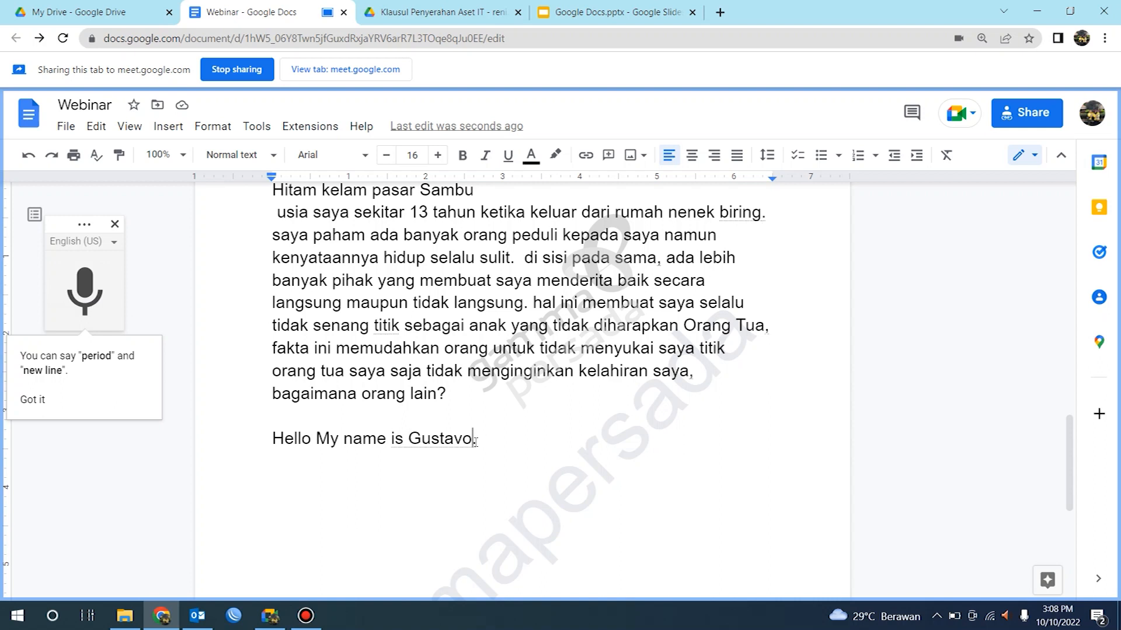
key("BackSpace")
key("BackSpace")
key("BackSpace")
key("BackSpace")
key("BackSpace")
key("BackSpace")
key("BackSpace")
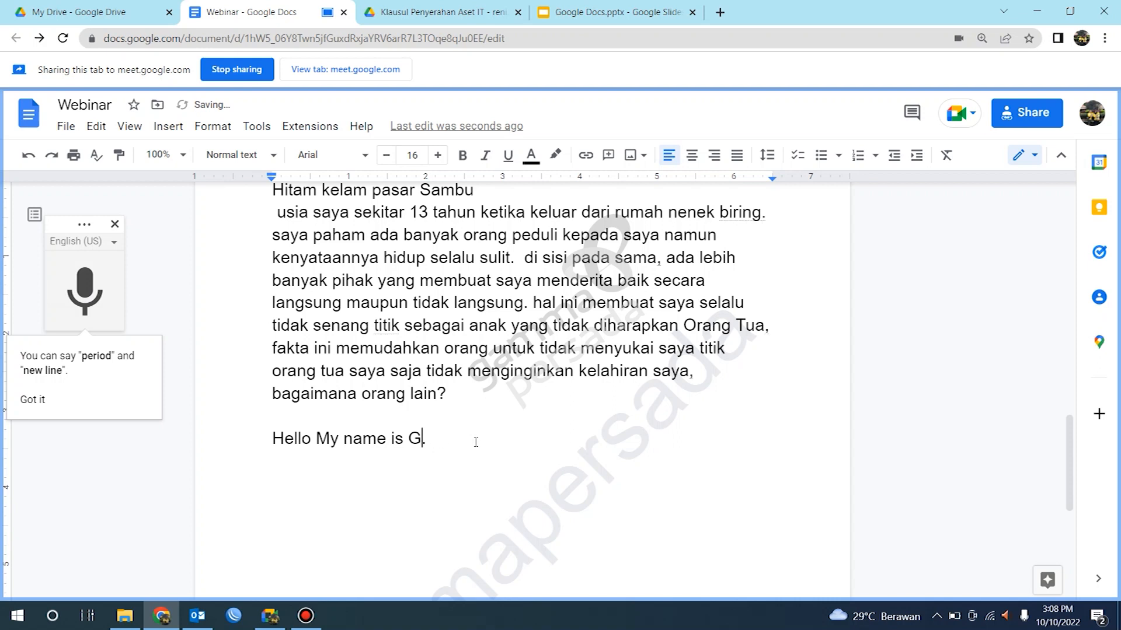
Step: Switch voice typing back to Bahasa Indonesia and dictate the speaker's full name after 'Hello My name is'
left_click(114, 241)
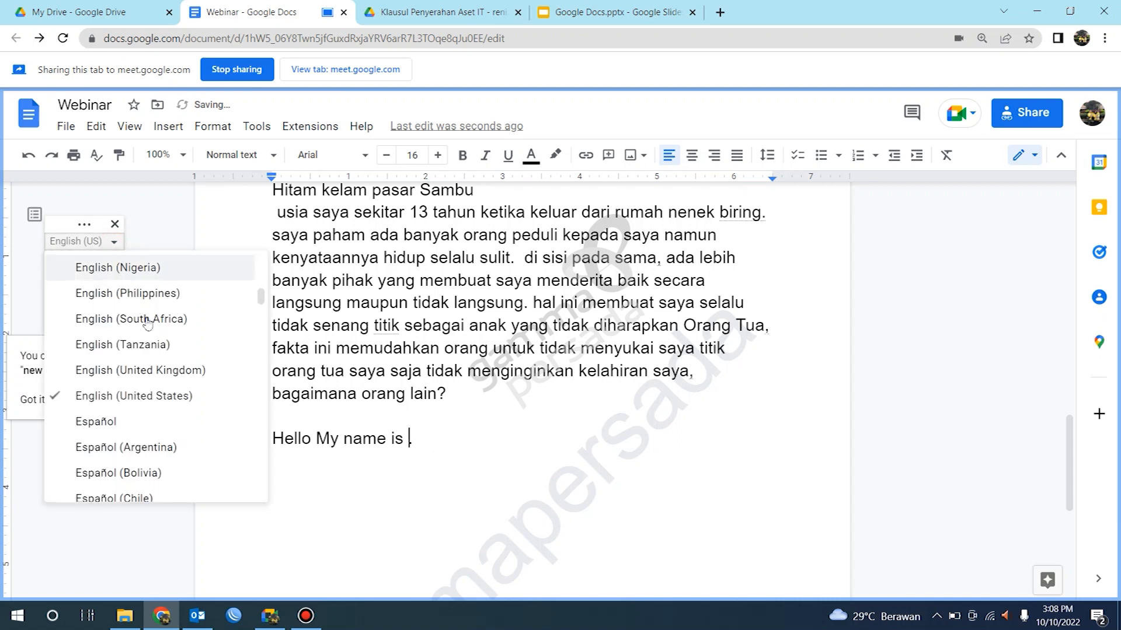
scroll(156, 344, "up", 5)
scroll(156, 344, "up", 3)
left_click(156, 247)
left_click(76, 306)
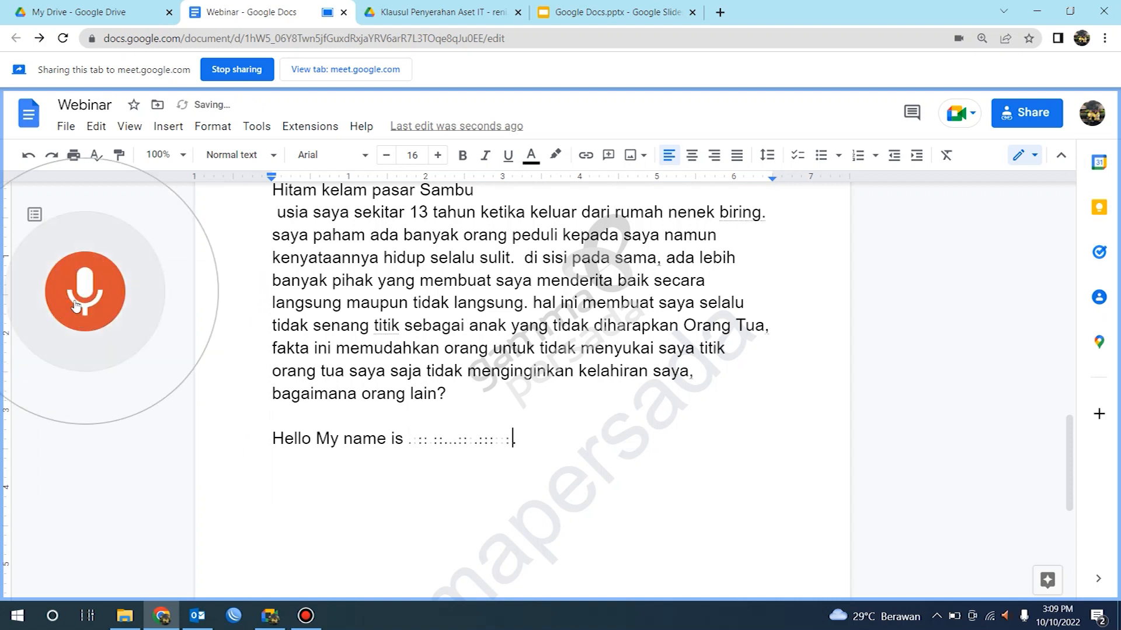
left_click(76, 306)
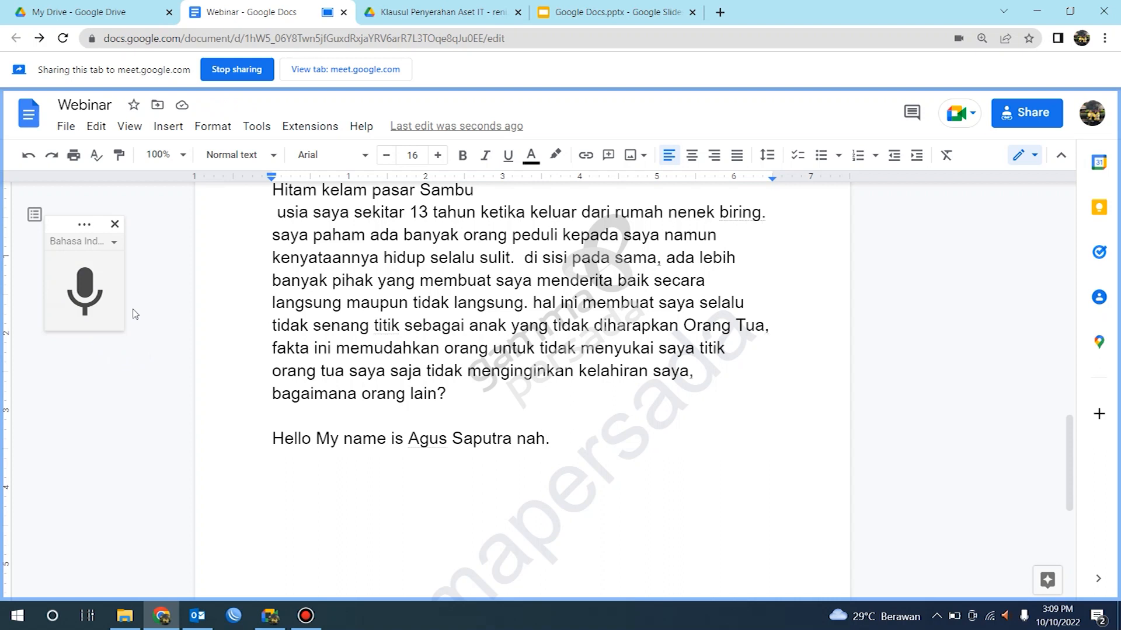
Step: Add two new lines below the sentence and start voice typing again
key("Return")
key("Return")
left_click(85, 292)
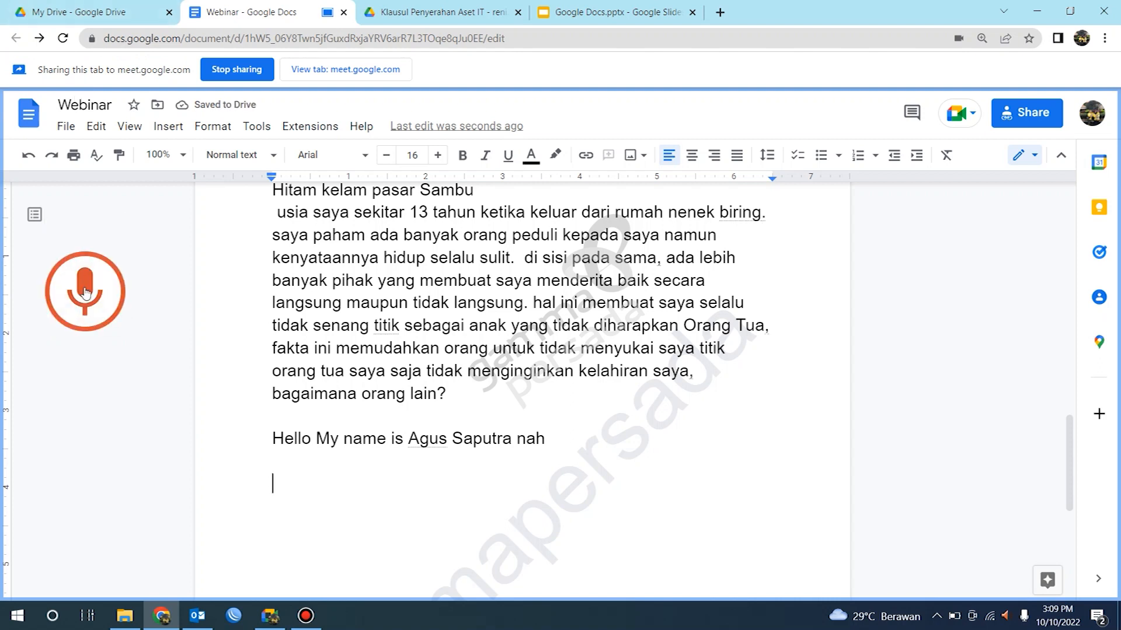
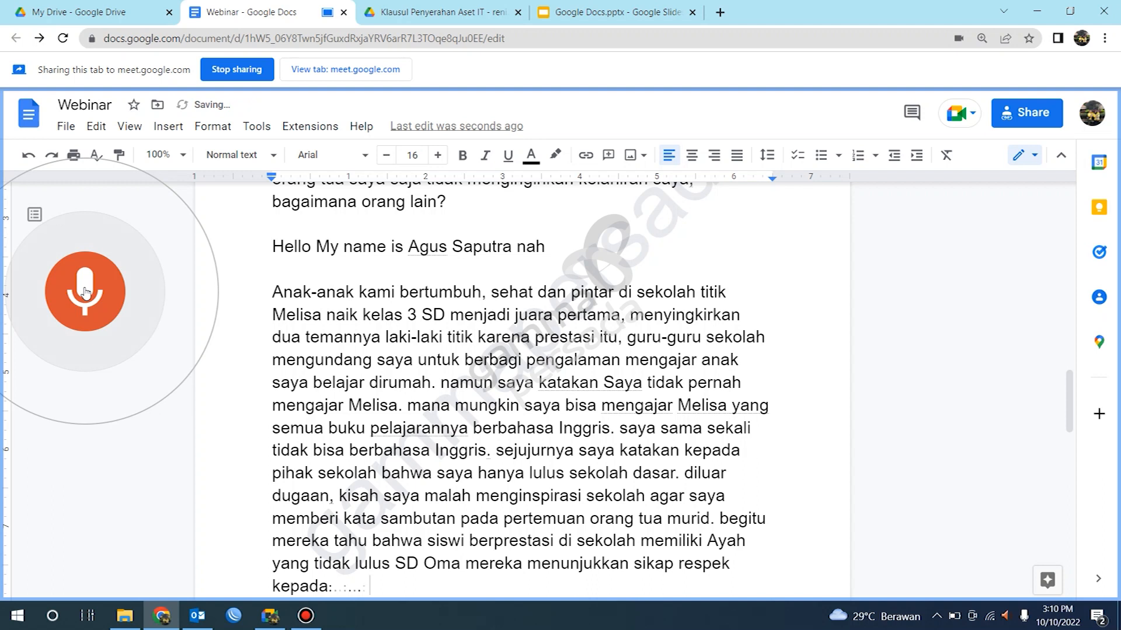
Step: Stop voice typing once the story paragraph has been dictated
left_click(82, 292)
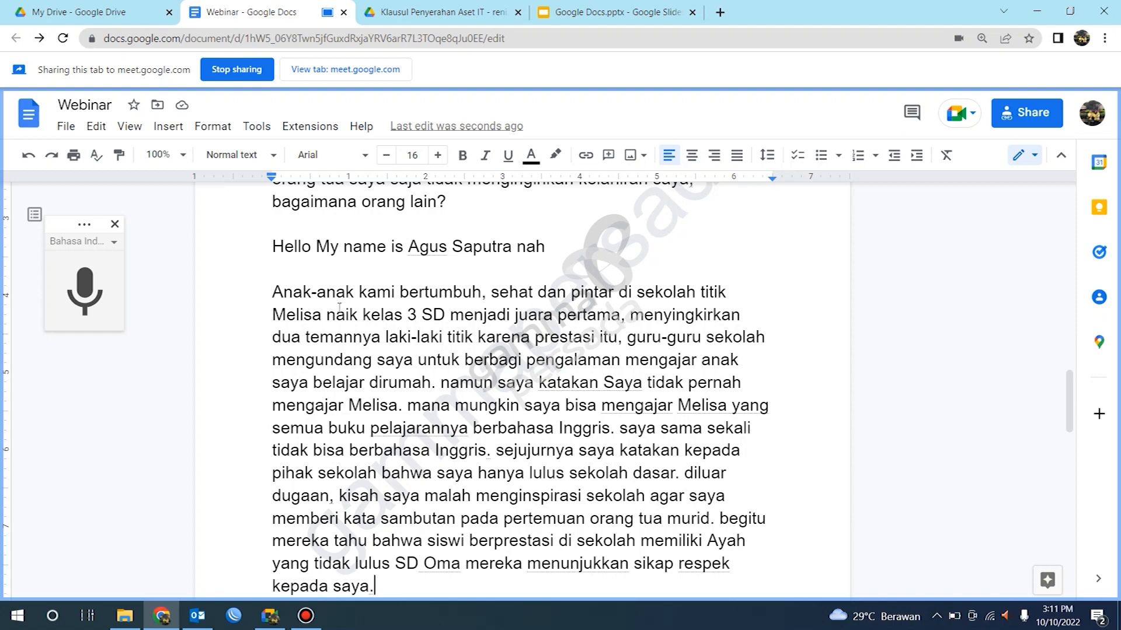
scroll(401, 417, "down", 2)
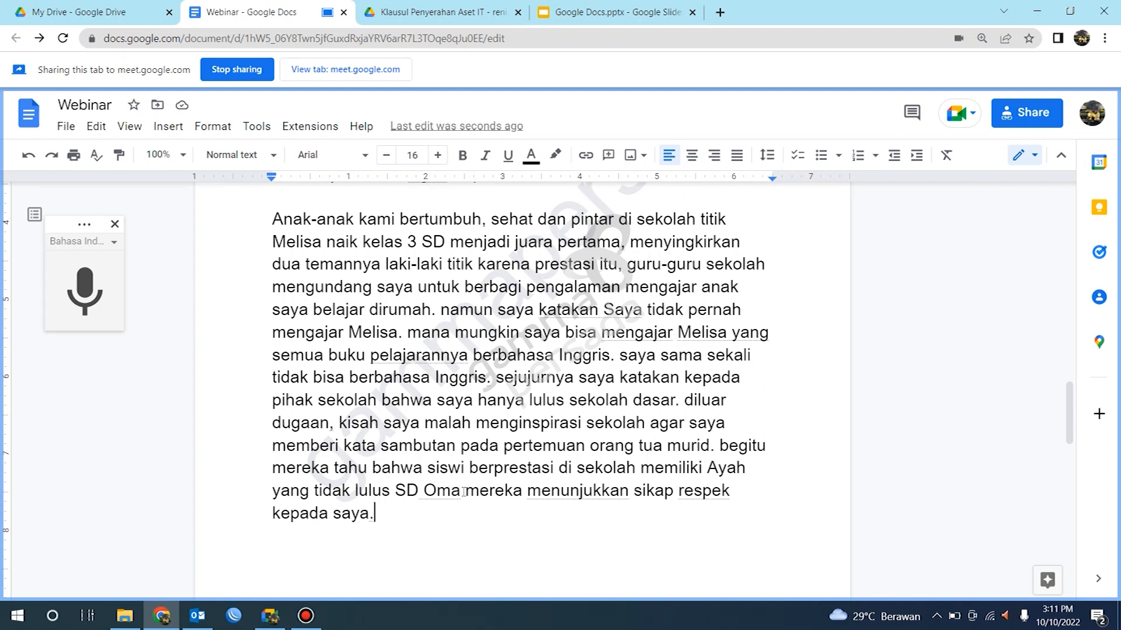
Step: Replace the misrecognized word 'Oma' after 'lulus SD' with a comma dictated by voice typing
left_click(455, 494)
key("Right")
key("BackSpace")
key("BackSpace")
key("BackSpace")
key("BackSpace")
left_click(75, 281)
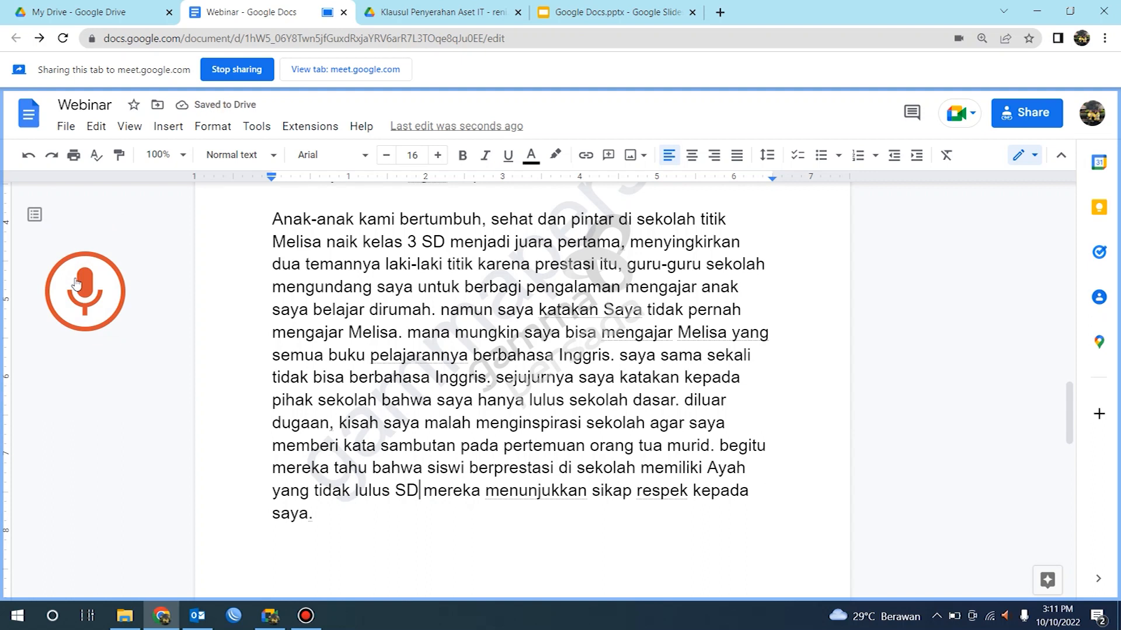
left_click(75, 279)
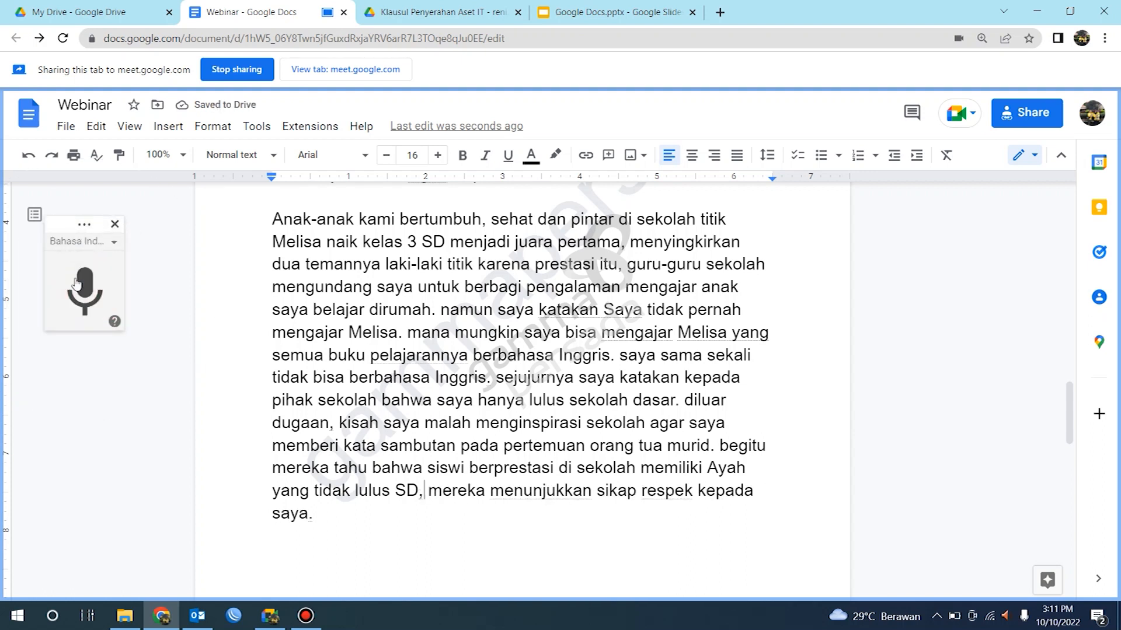
Step: Scroll through the document to review the dictated paragraphs
scroll(333, 350, "up", 10)
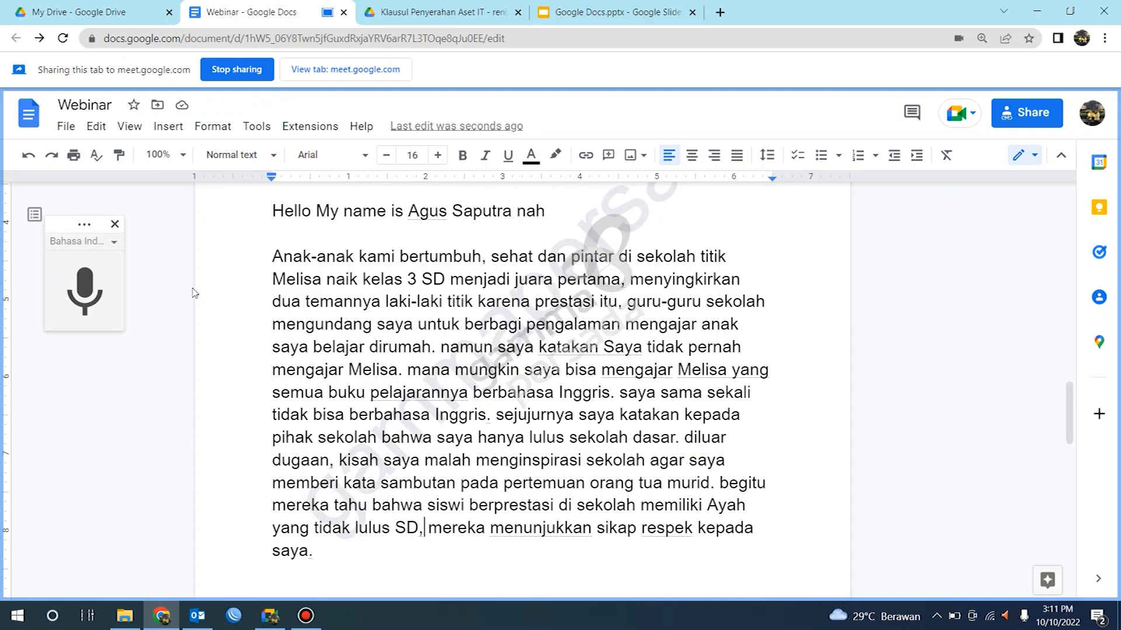
scroll(335, 359, "down", 5)
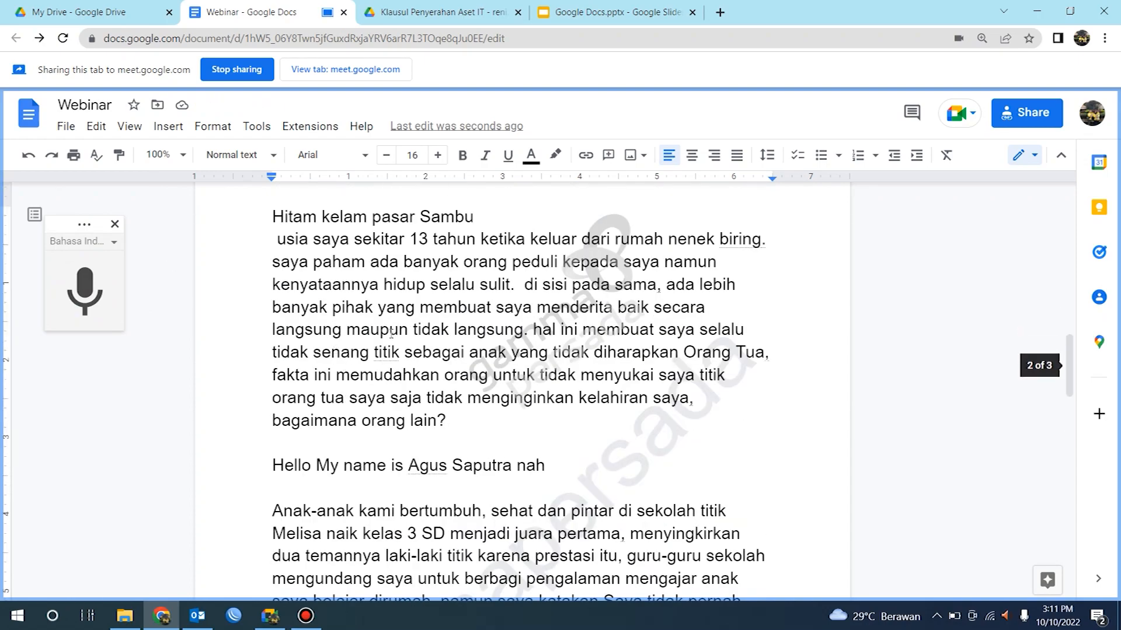
scroll(333, 351, "down", 3)
scroll(304, 239, "up", 3)
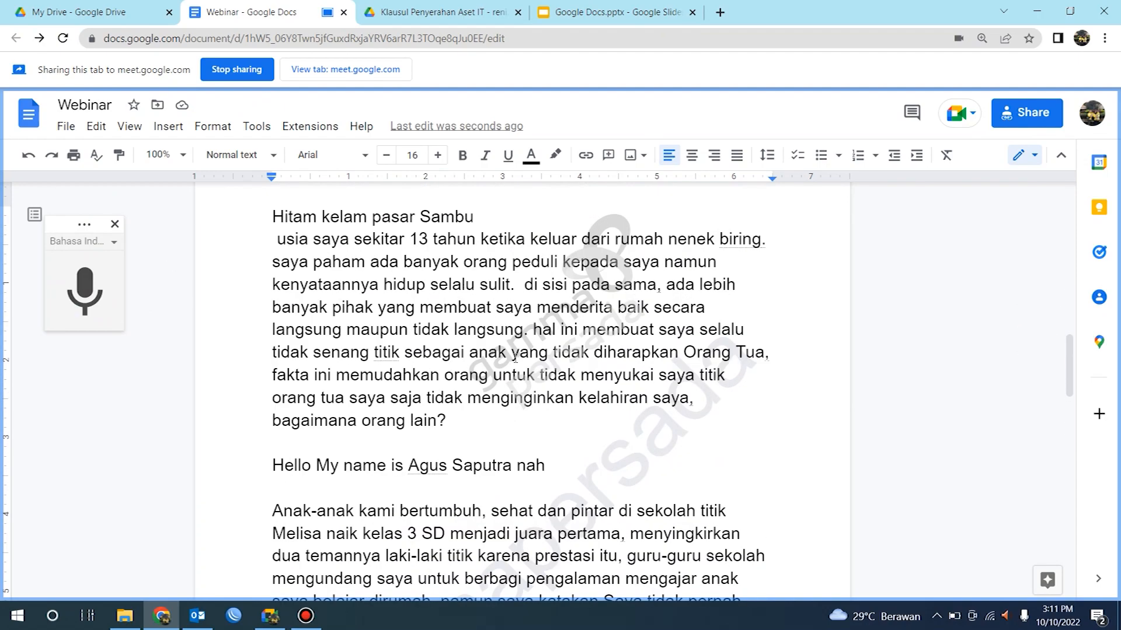
scroll(490, 396, "down", 5)
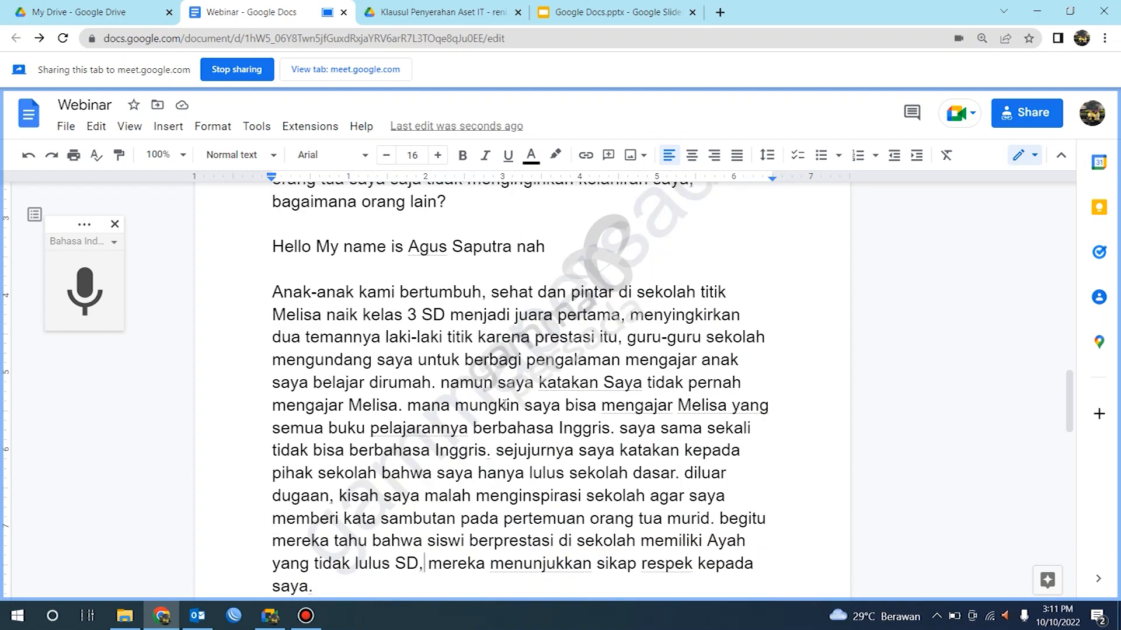
scroll(503, 402, "down", 2)
scroll(465, 414, "up", 2)
scroll(560, 370, "down", 3)
scroll(513, 316, "up", 3)
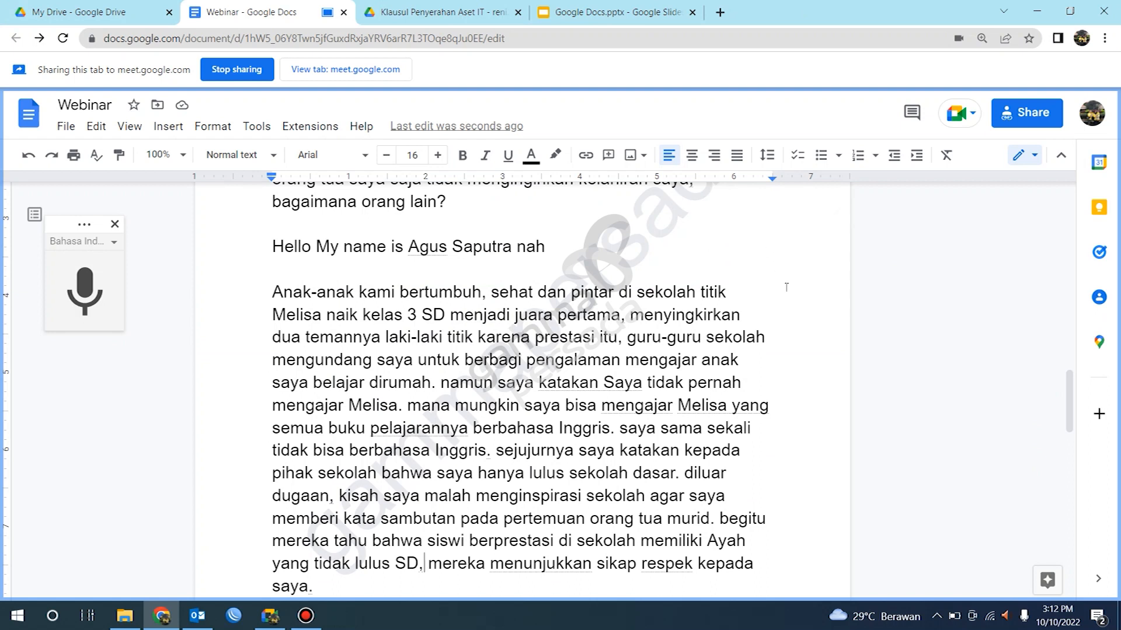
Step: Open the Calendar side panel and save a 'Webinar' event on Mon, Oct 10 from 2:30pm to 3:30pm
left_click(1100, 163)
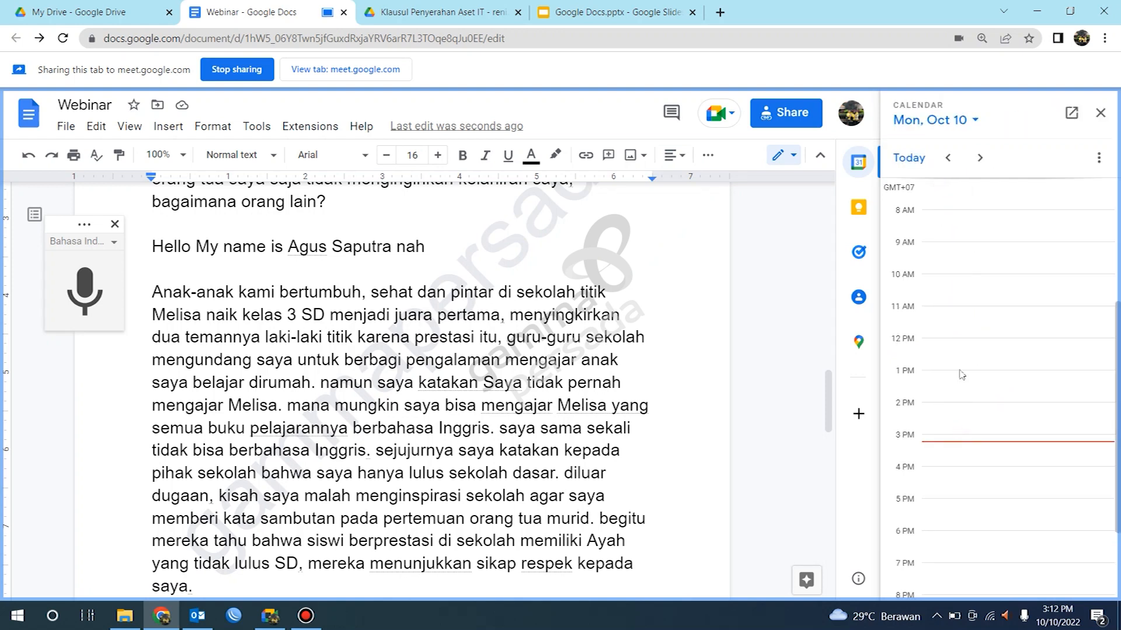
left_click(934, 200)
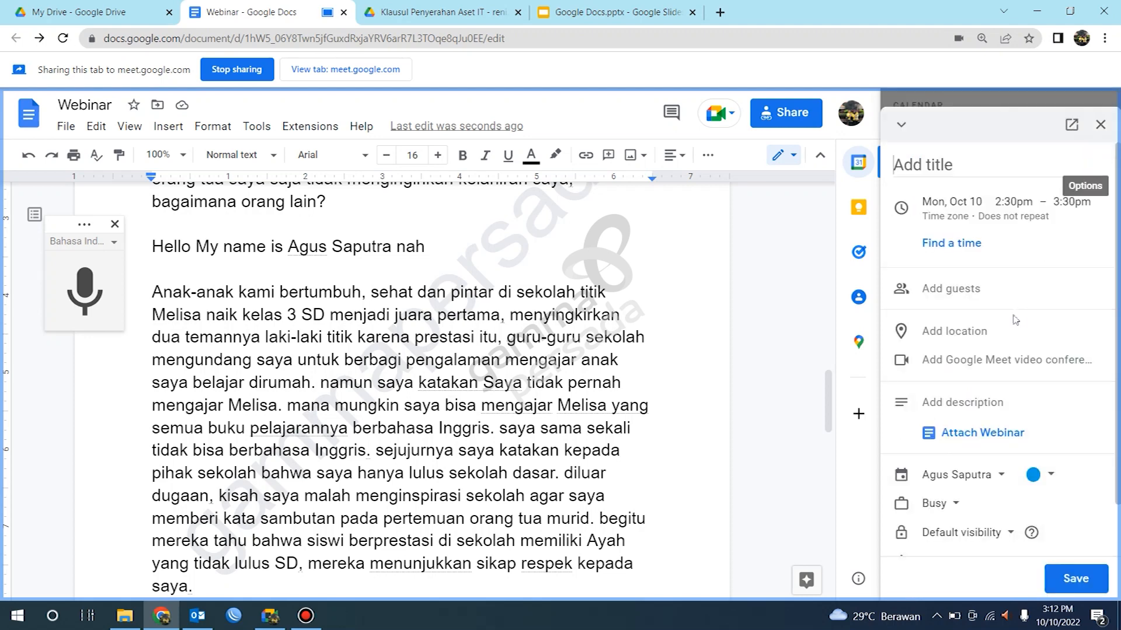
scroll(1015, 315, "down", 1)
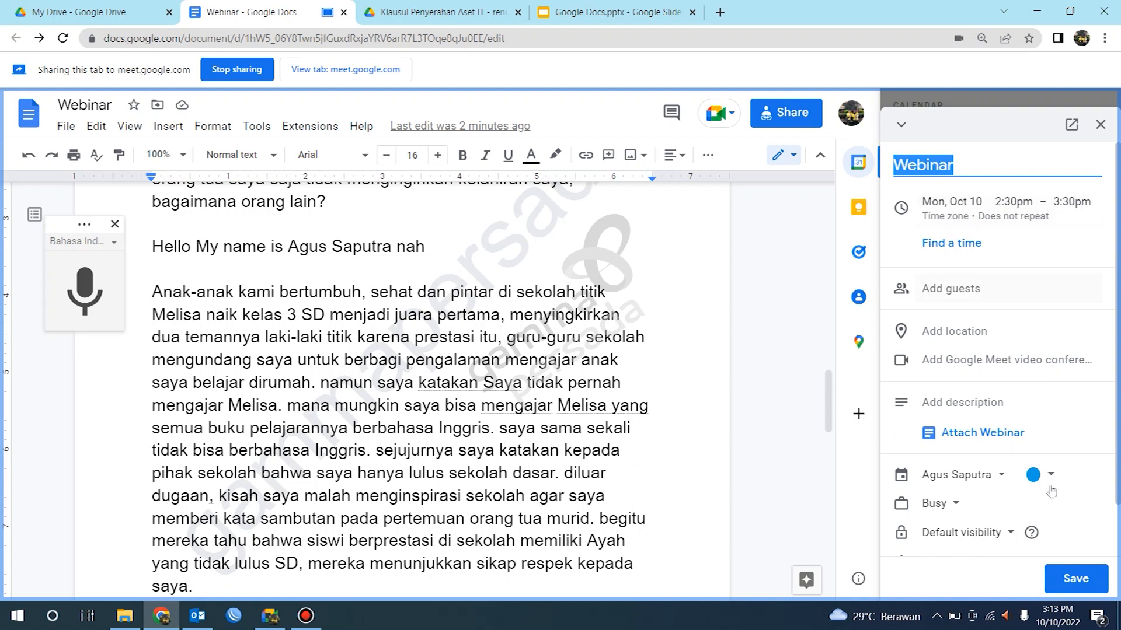
left_click(1076, 579)
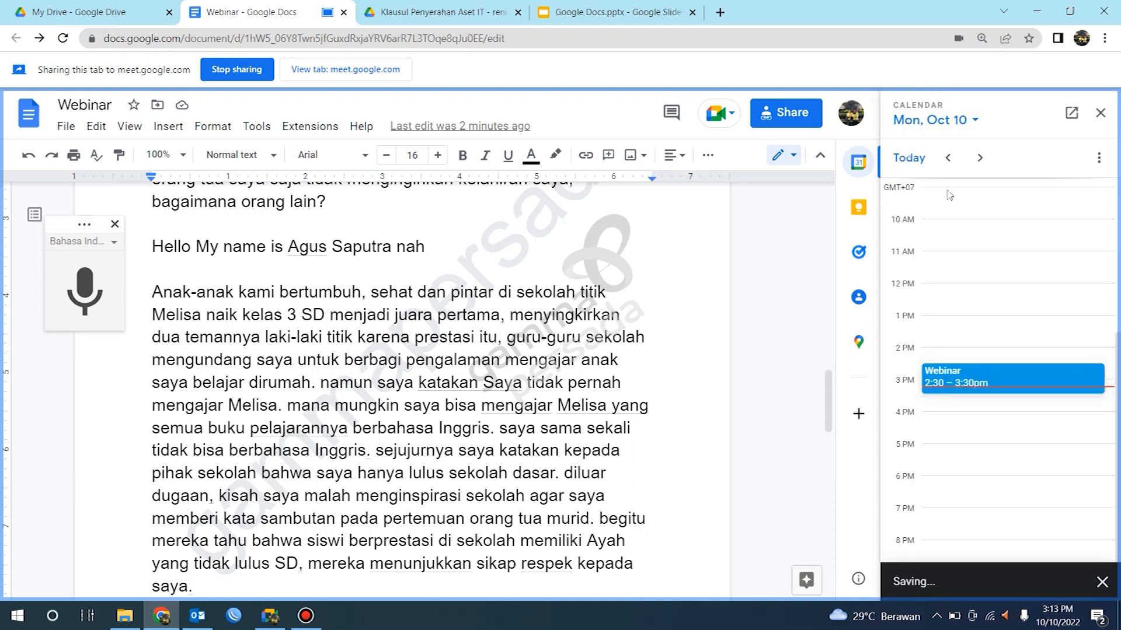
Step: View the saved event's details, browse neighbouring calendar days, and close the Calendar panel
left_click(947, 375)
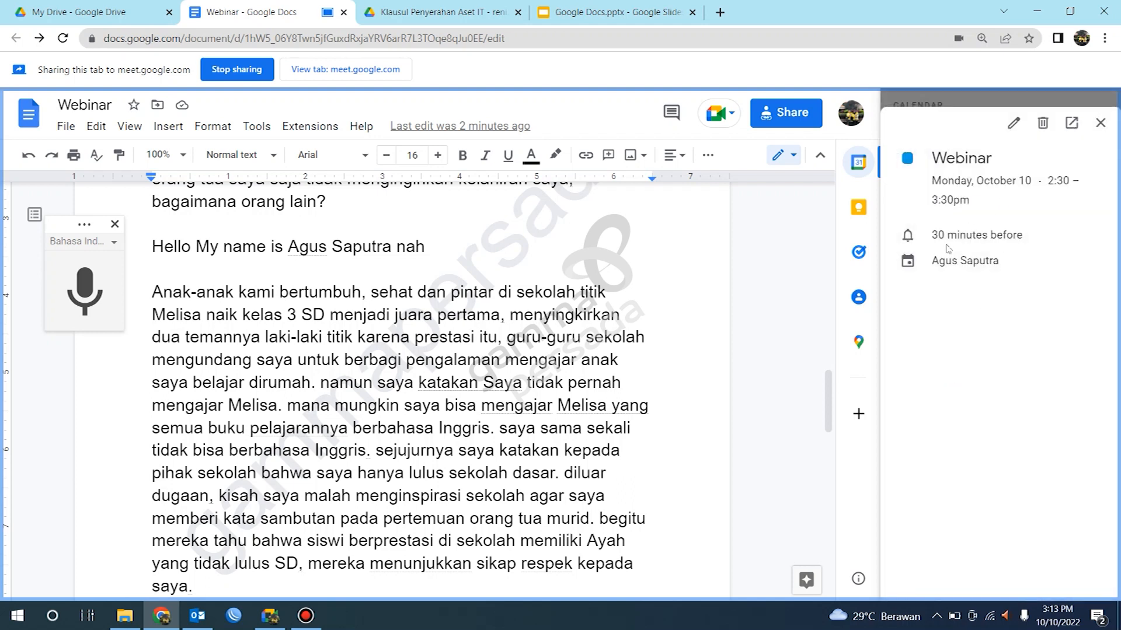
left_click(1100, 123)
scroll(969, 379, "up", 3)
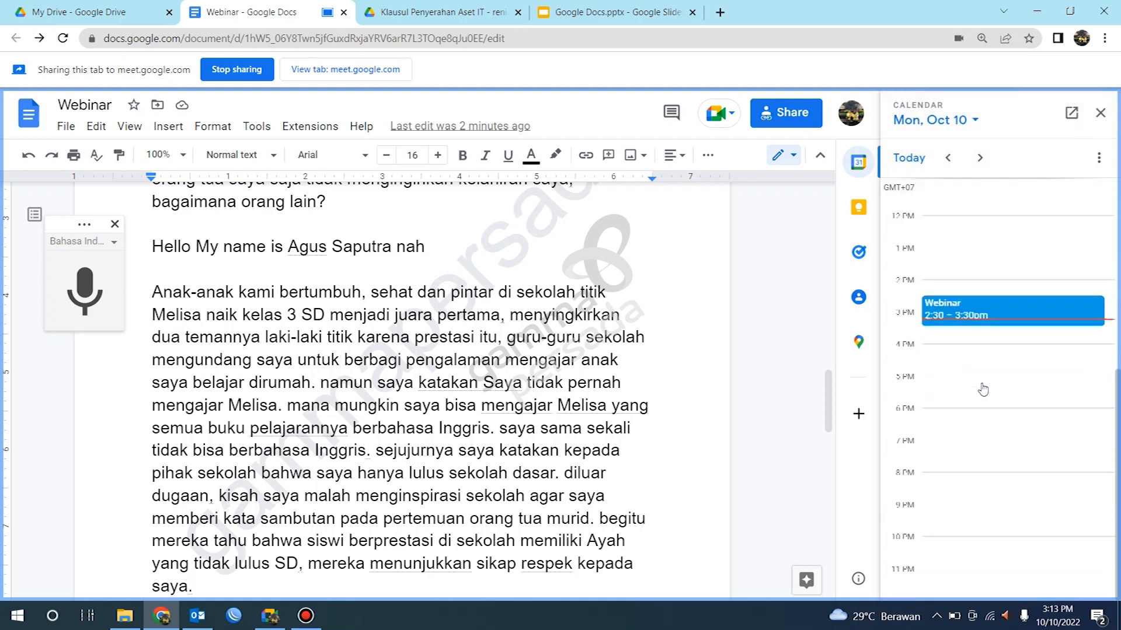
left_click(979, 161)
left_click(948, 160)
scroll(953, 308, "down", 4)
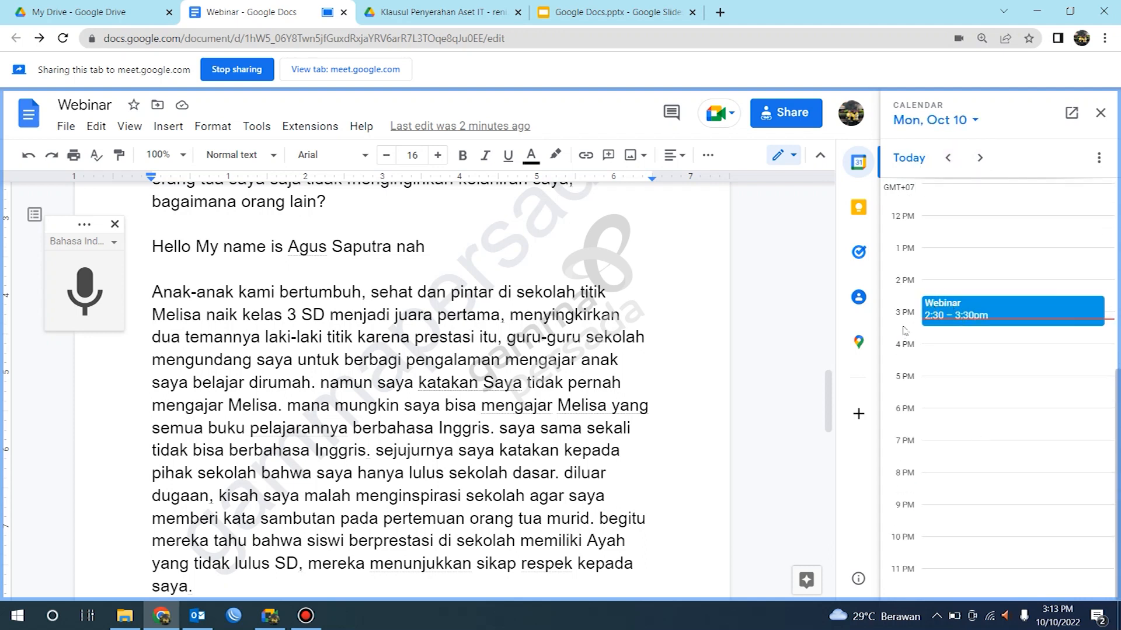
left_click(1099, 120)
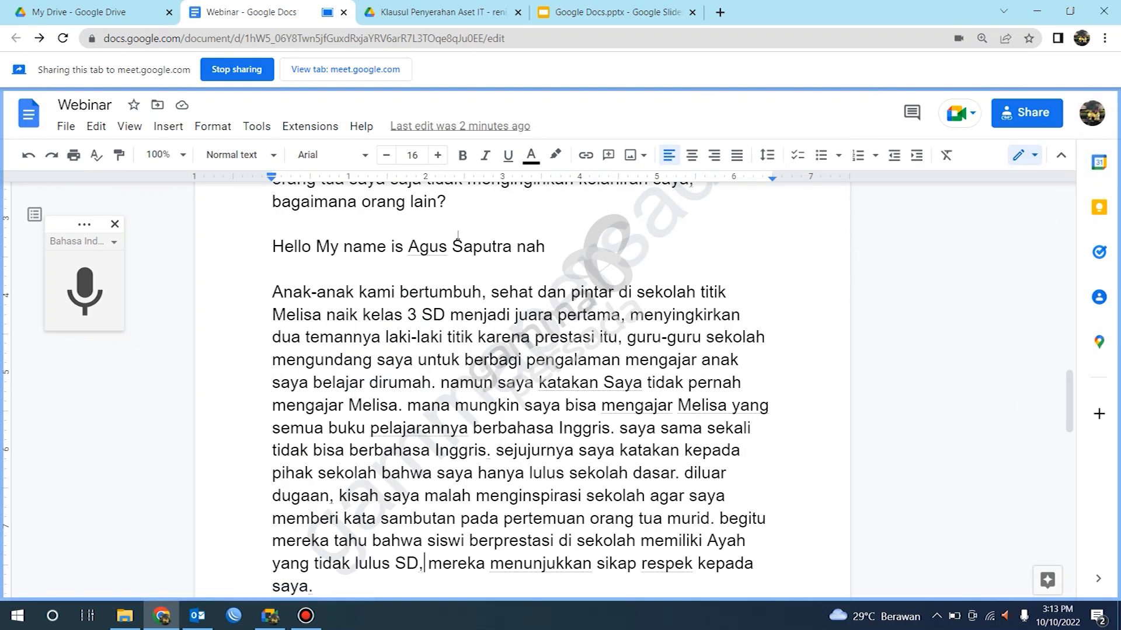
left_click(364, 156)
scroll(374, 358, "down", 5)
scroll(375, 362, "up", 5)
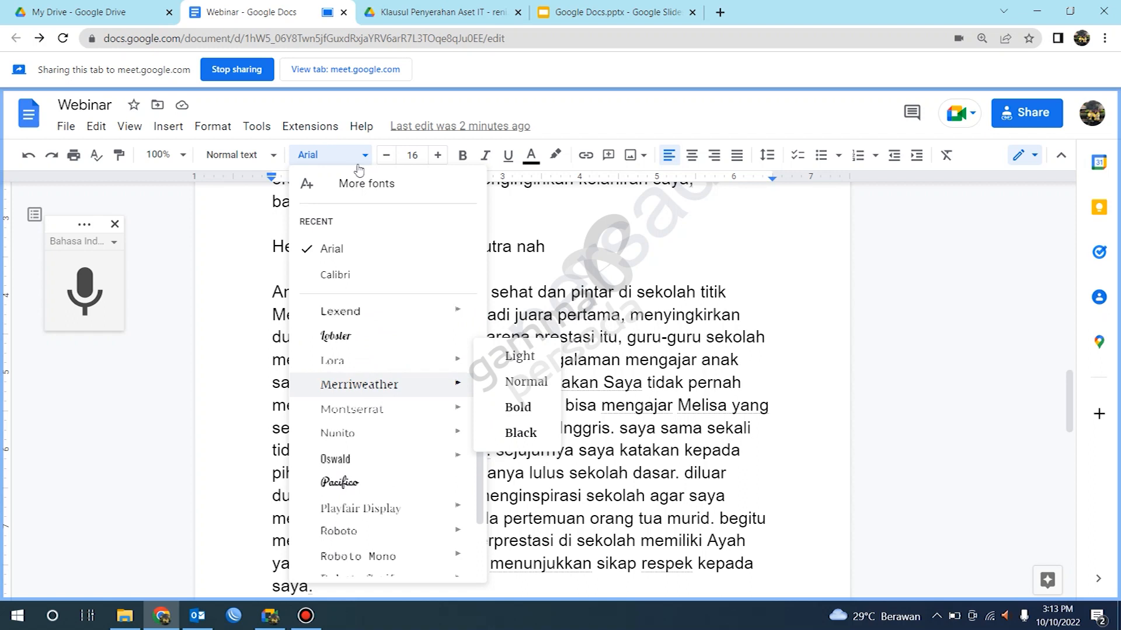
left_click(89, 150)
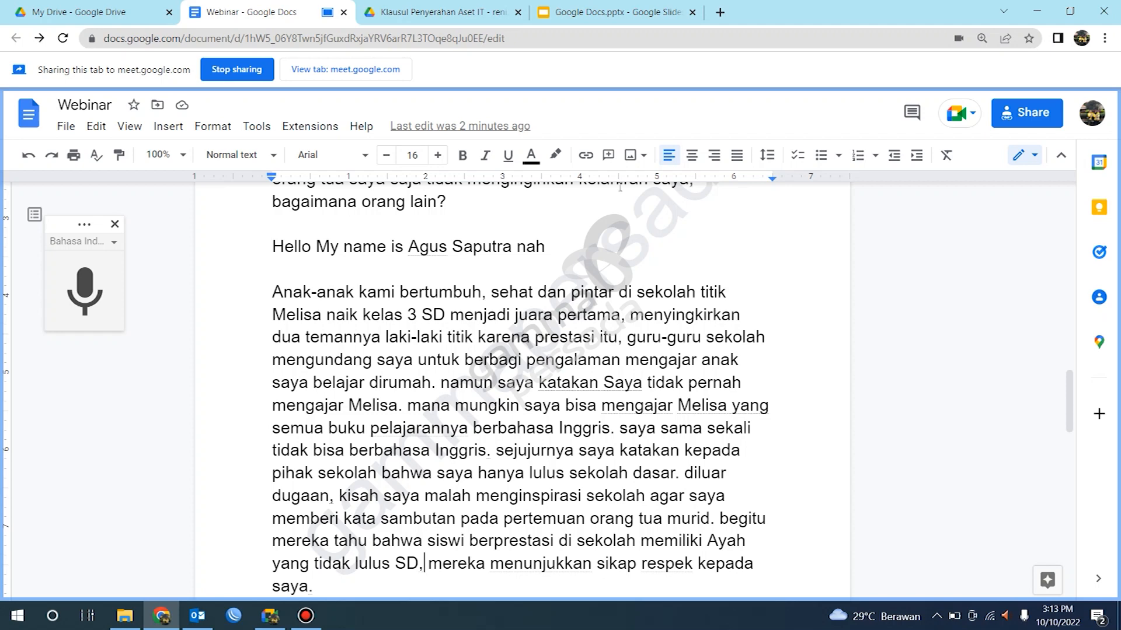
Step: Open the print dialog and cancel it
left_click(78, 165)
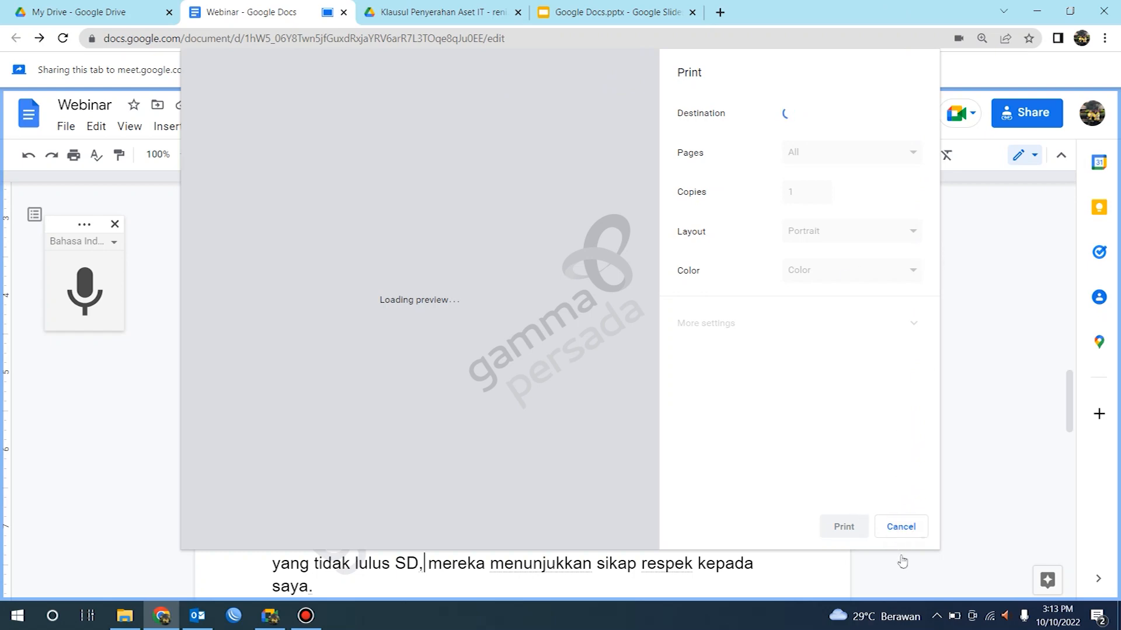
left_click(902, 528)
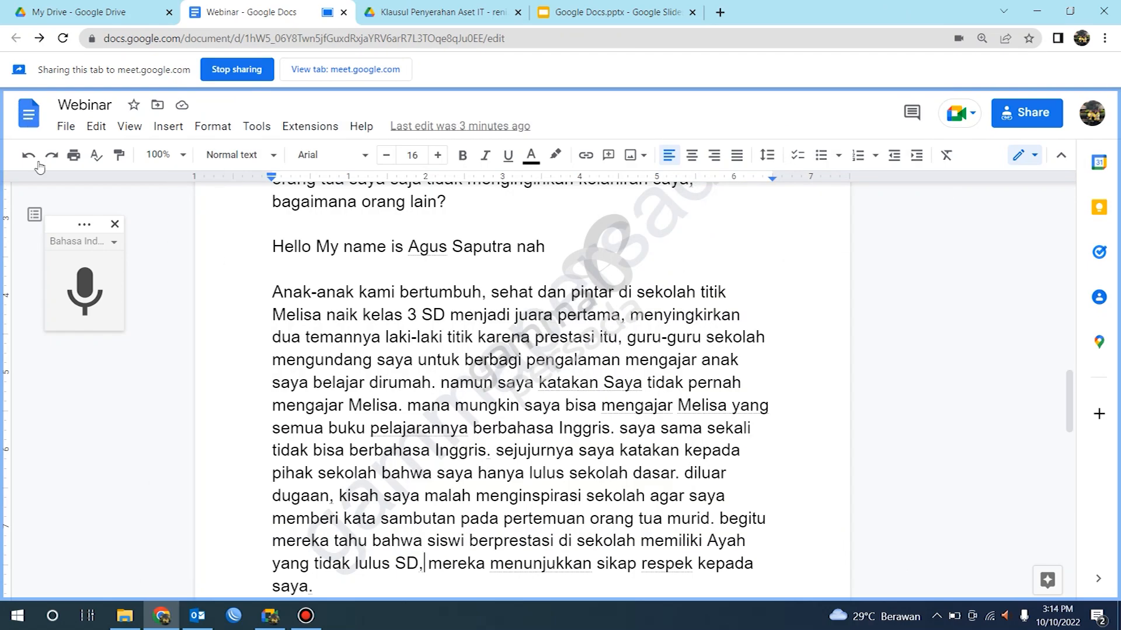
Step: Download the document as a PDF Document (.pdf)
left_click(66, 127)
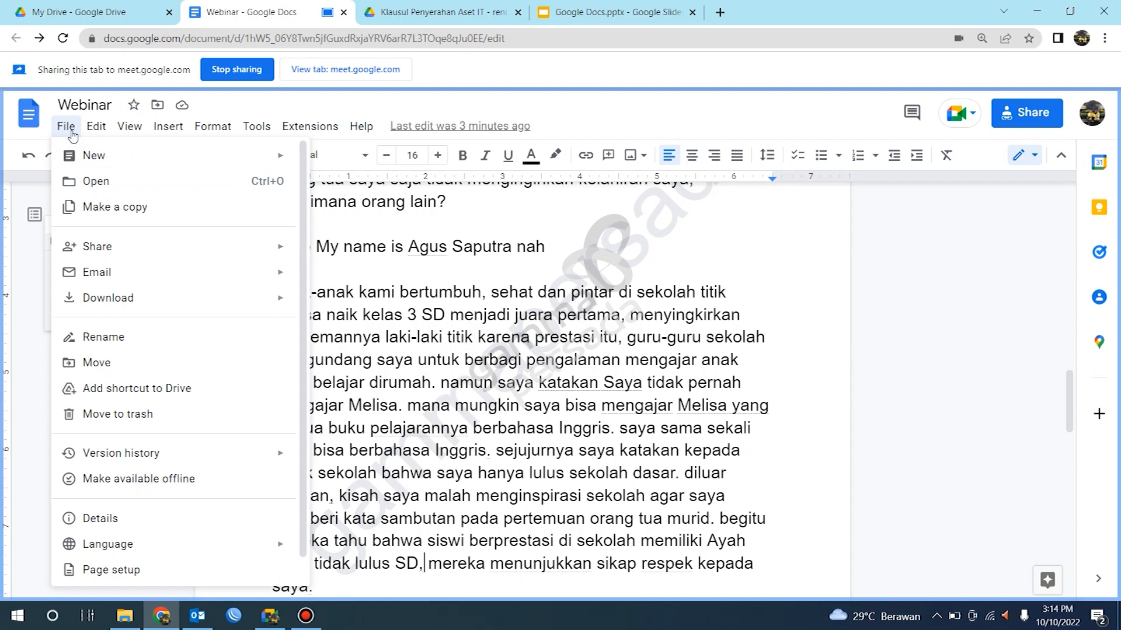
mouse_move(175, 303)
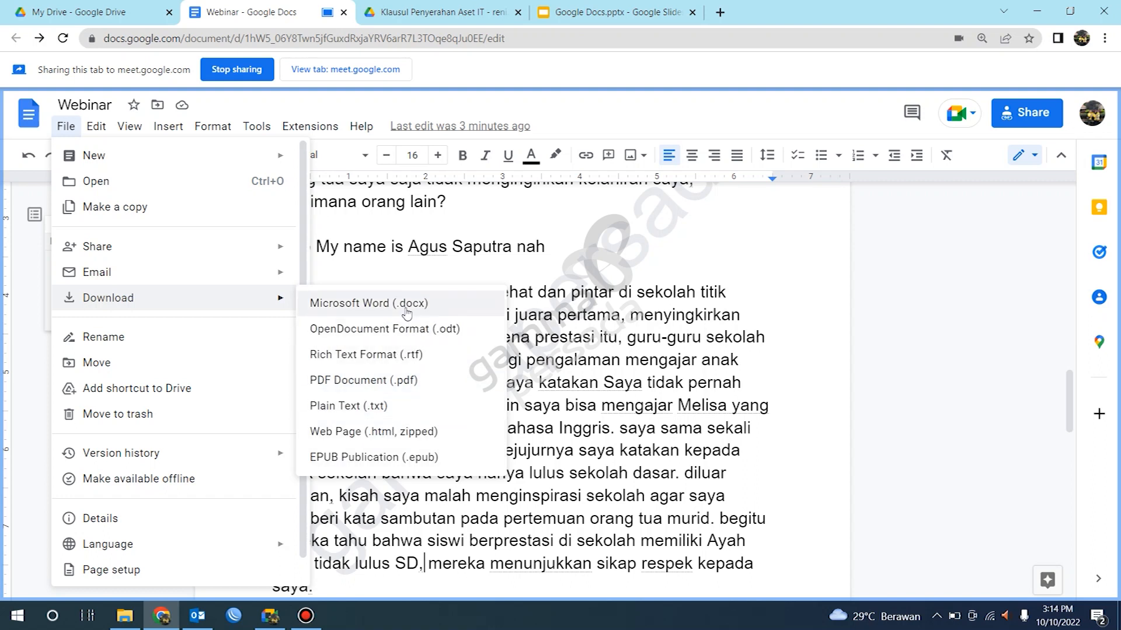
left_click(392, 380)
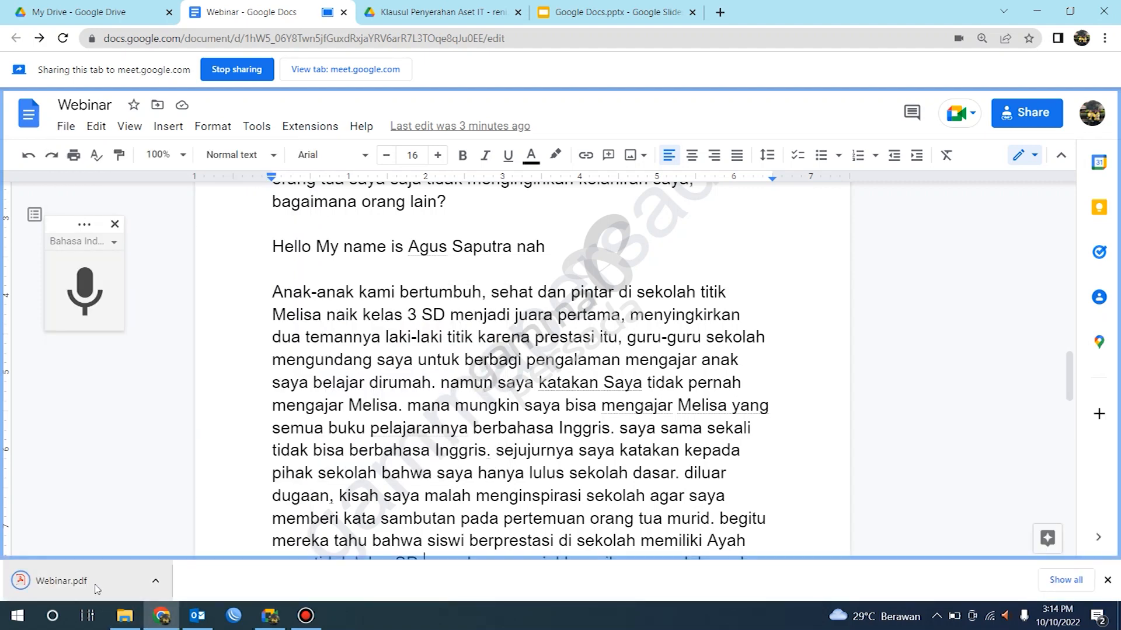
Step: Open the downloaded Webinar.pdf and share its tab to the meeting instead
left_click(64, 581)
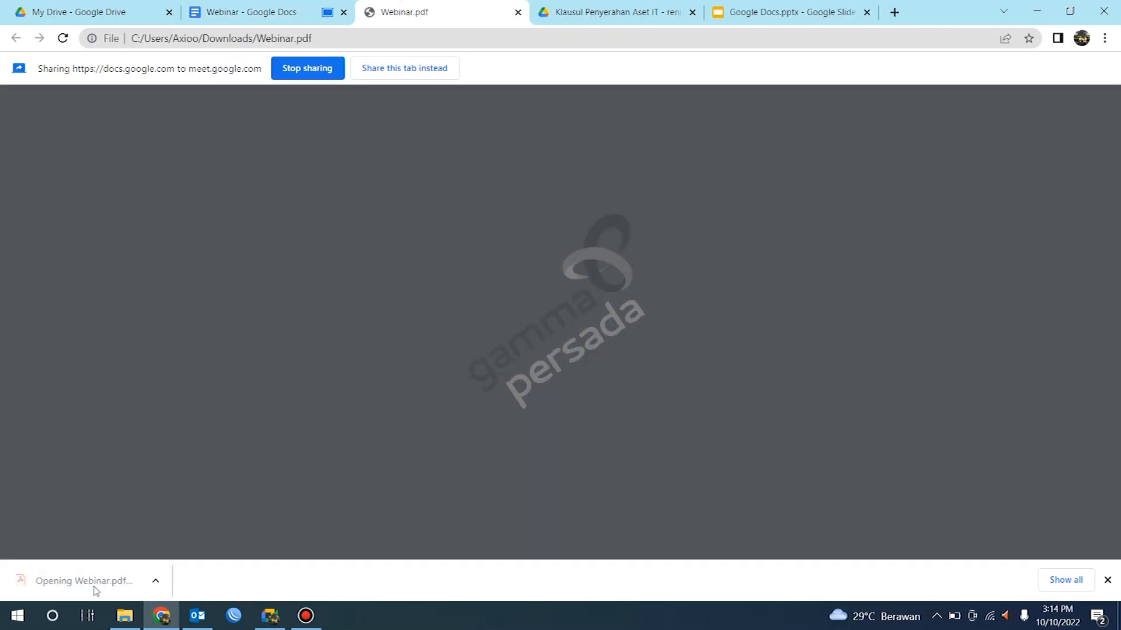
left_click(422, 68)
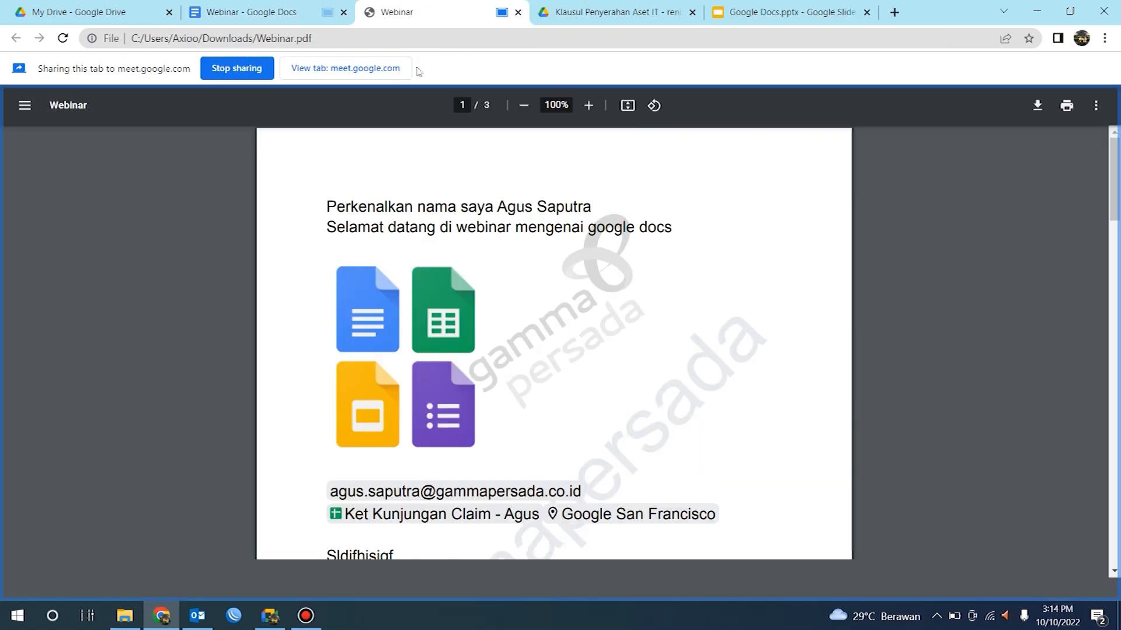
Step: Scroll through the PDF's pages, then close the PDF tab
scroll(546, 292, "down", 2)
scroll(543, 316, "down", 15)
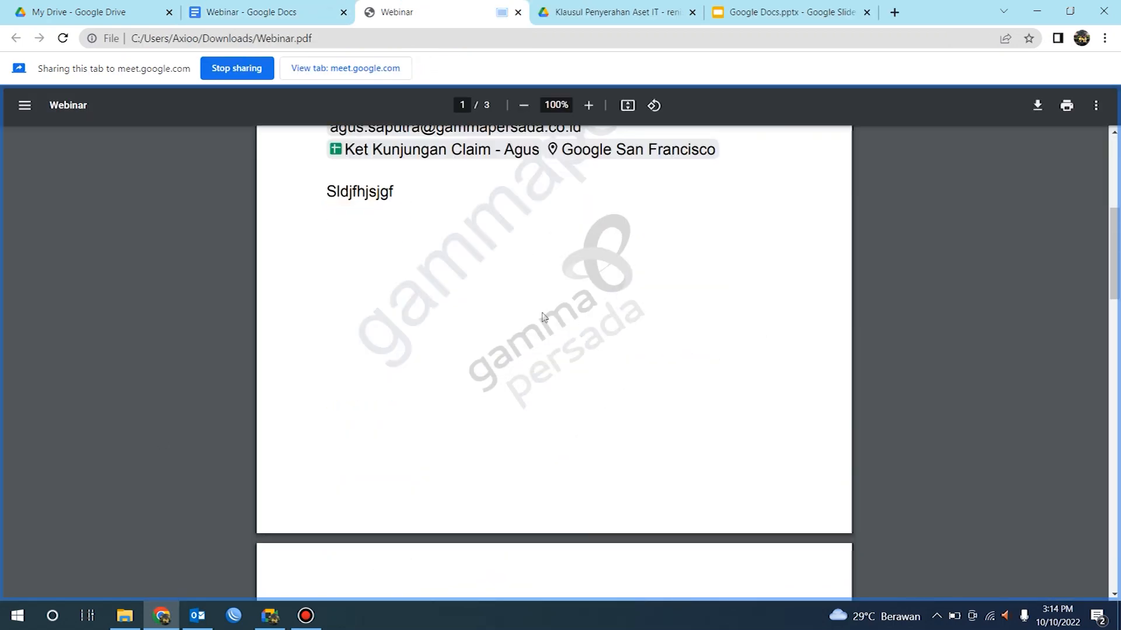
scroll(543, 317, "down", 10)
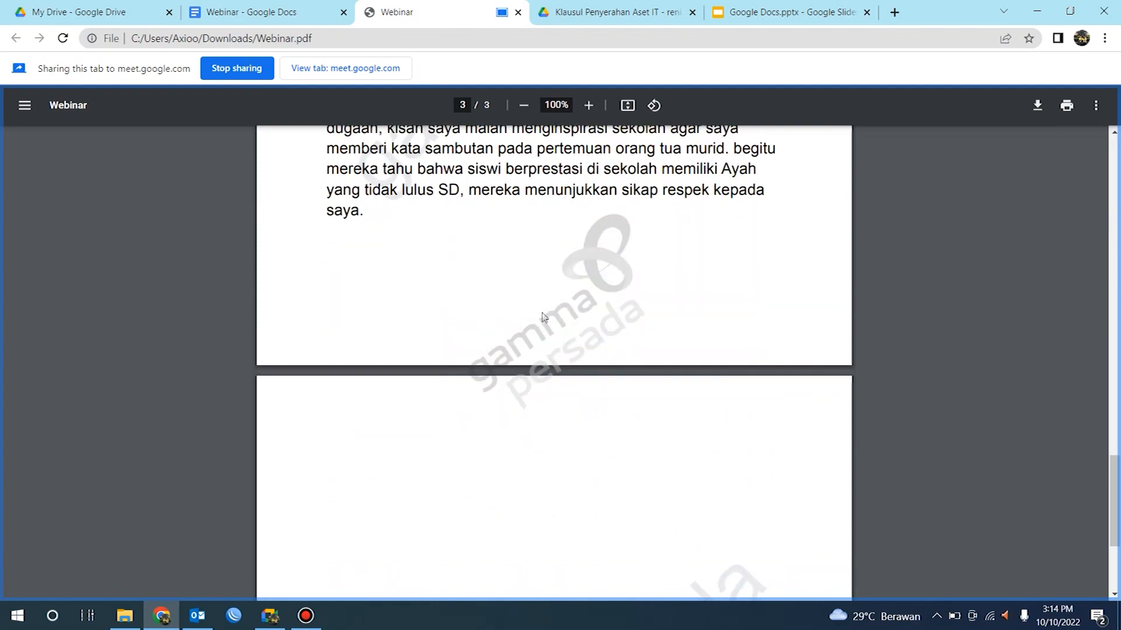
scroll(543, 317, "up", 20)
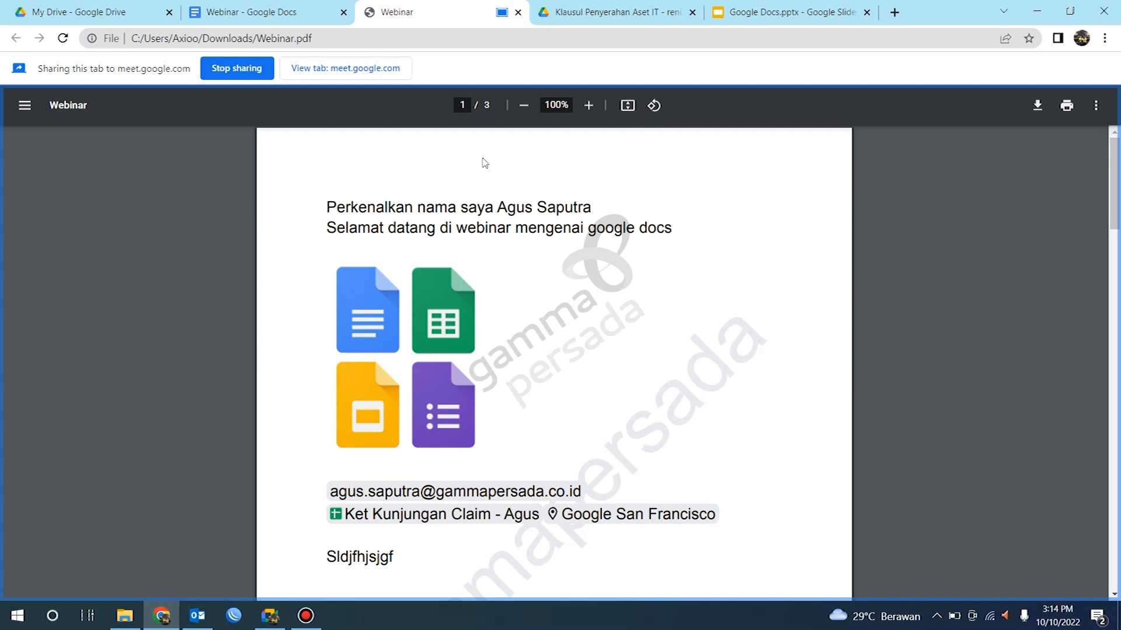
left_click(518, 13)
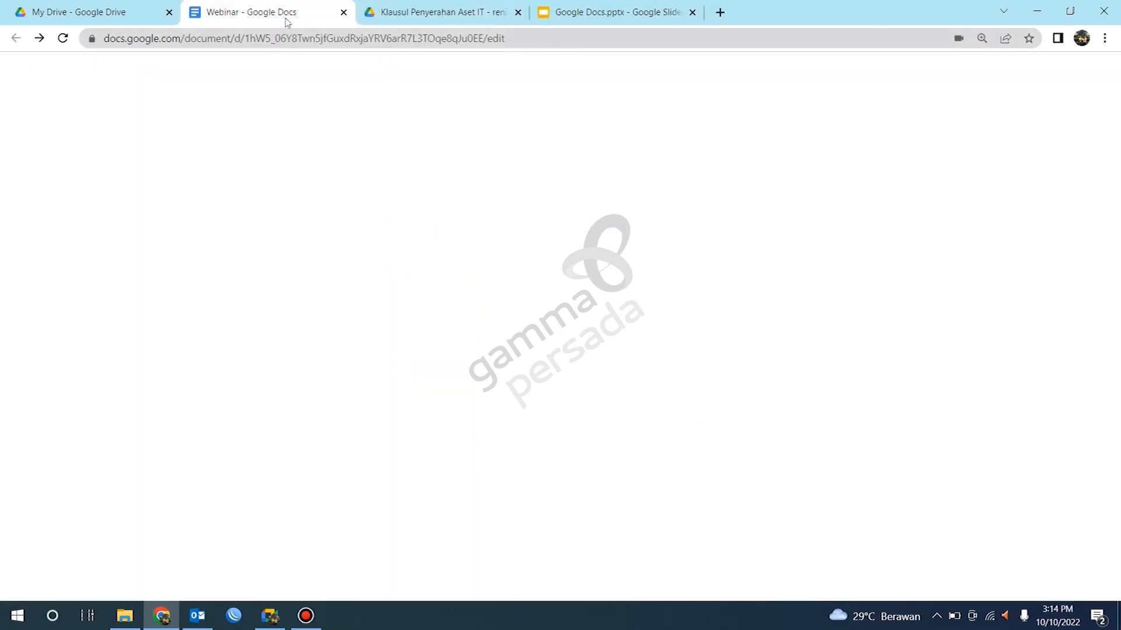
scroll(380, 281, "up", 7)
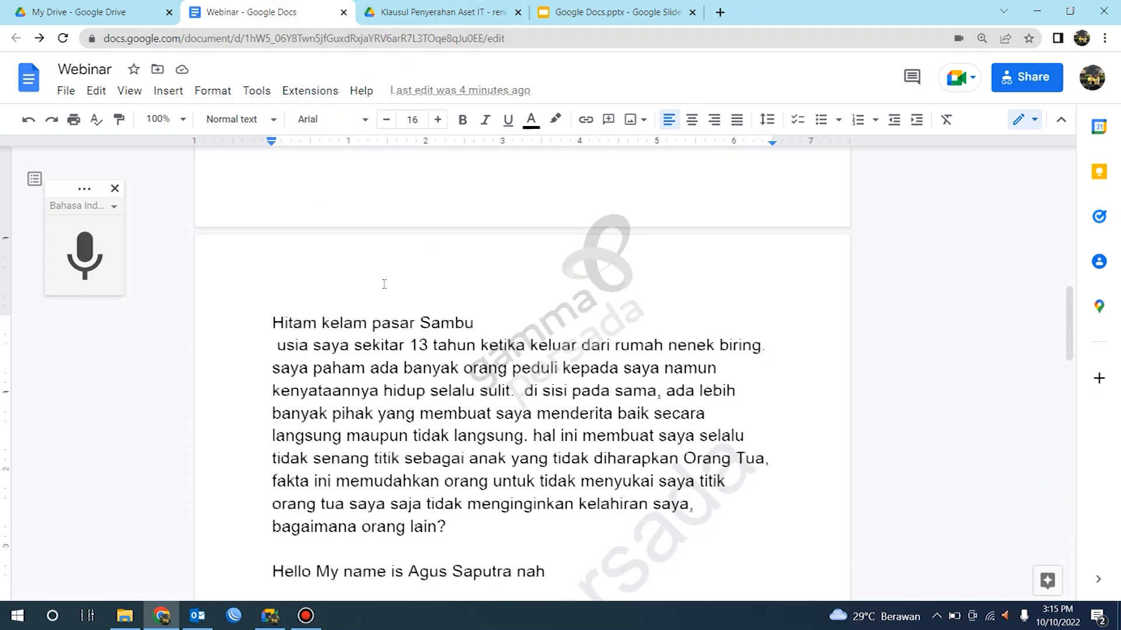
scroll(383, 285, "down", 4)
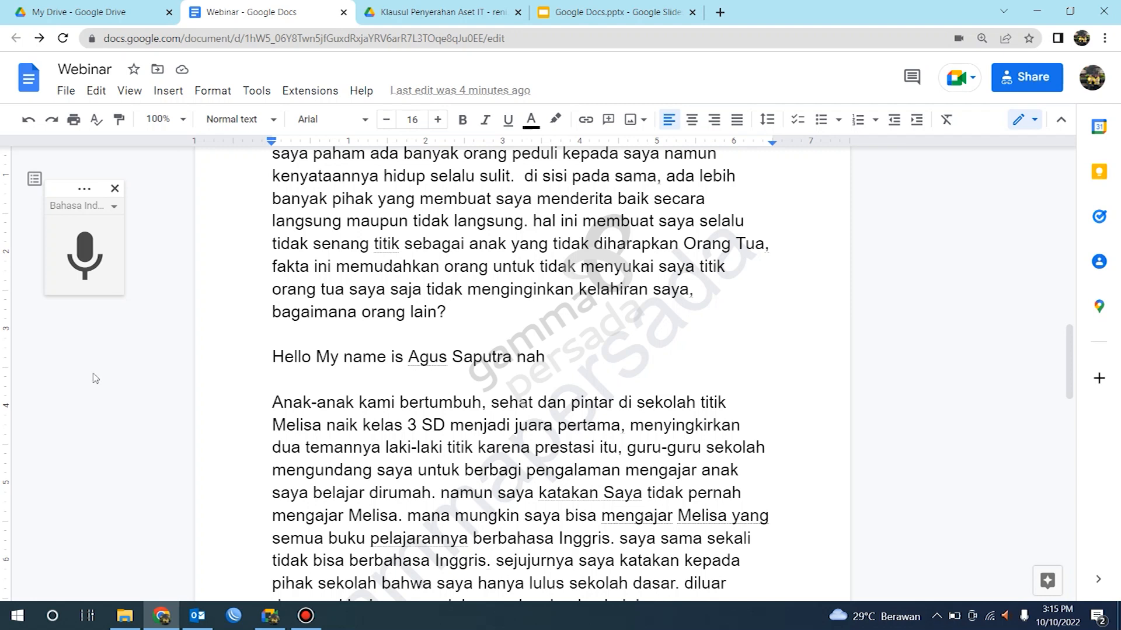
left_click(66, 91)
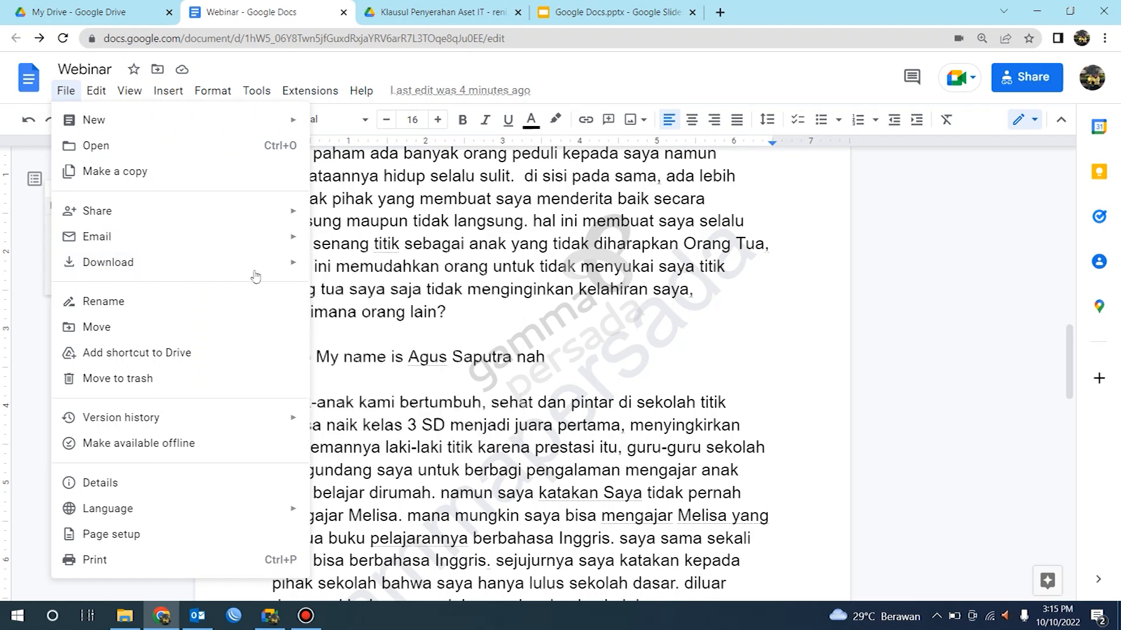
mouse_move(257, 272)
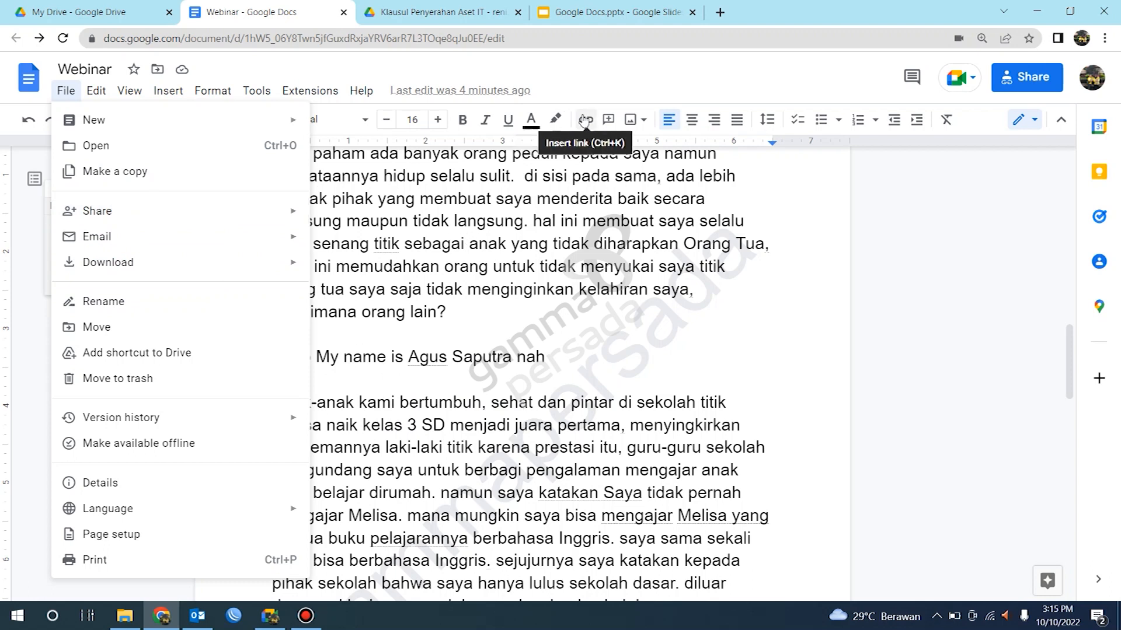
left_click(614, 92)
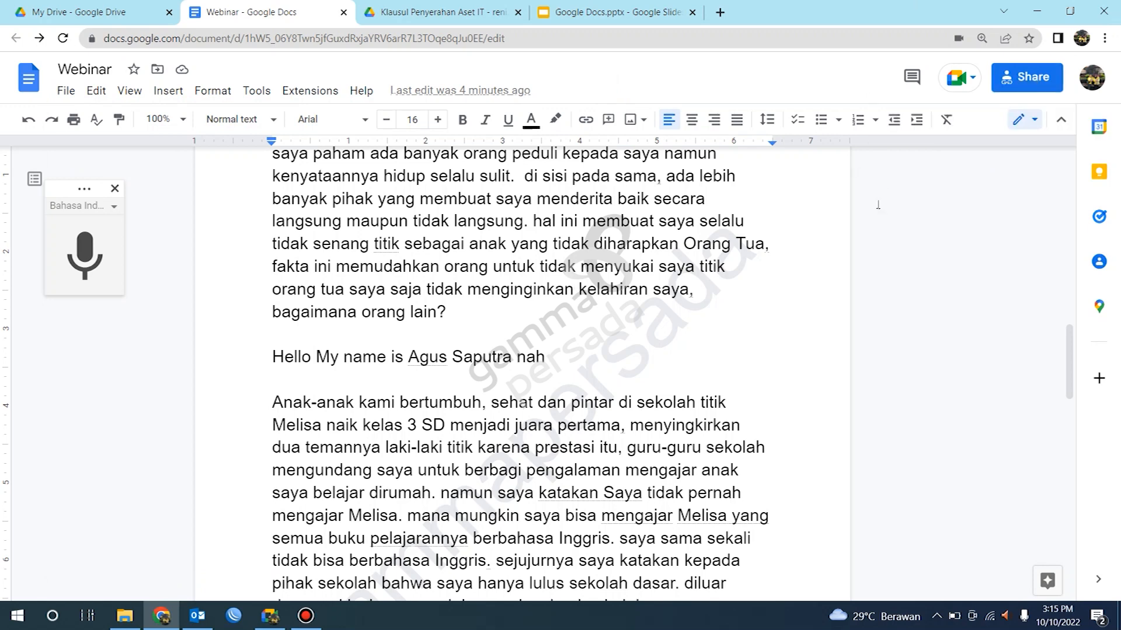
scroll(574, 317, "up", 5)
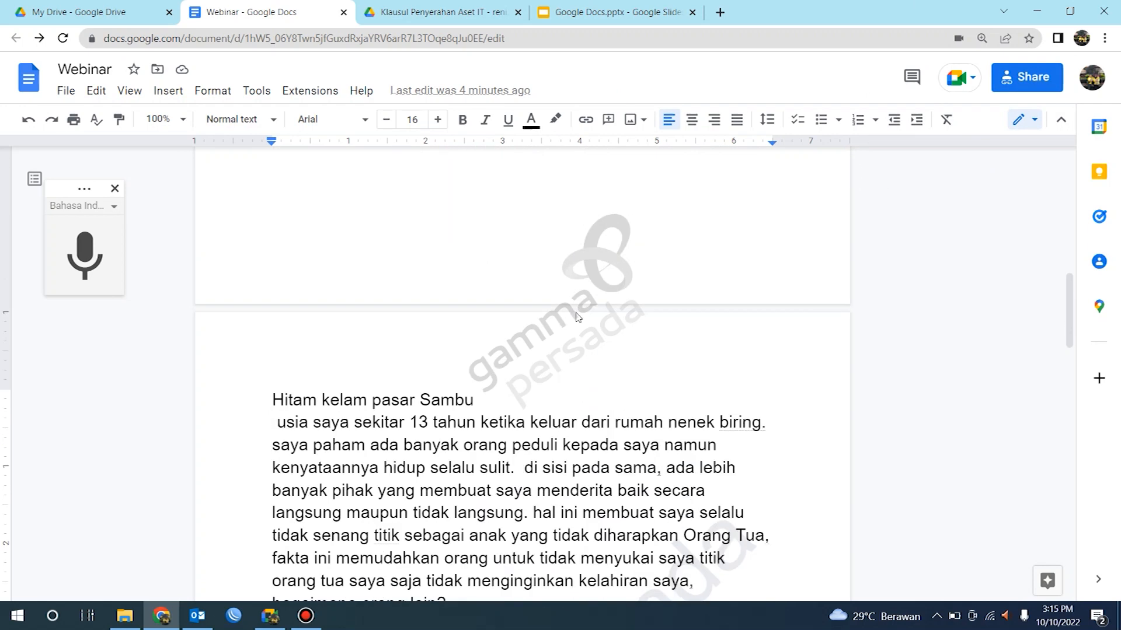
scroll(577, 317, "up", 11)
scroll(576, 318, "down", 16)
scroll(577, 319, "down", 4)
scroll(577, 319, "up", 15)
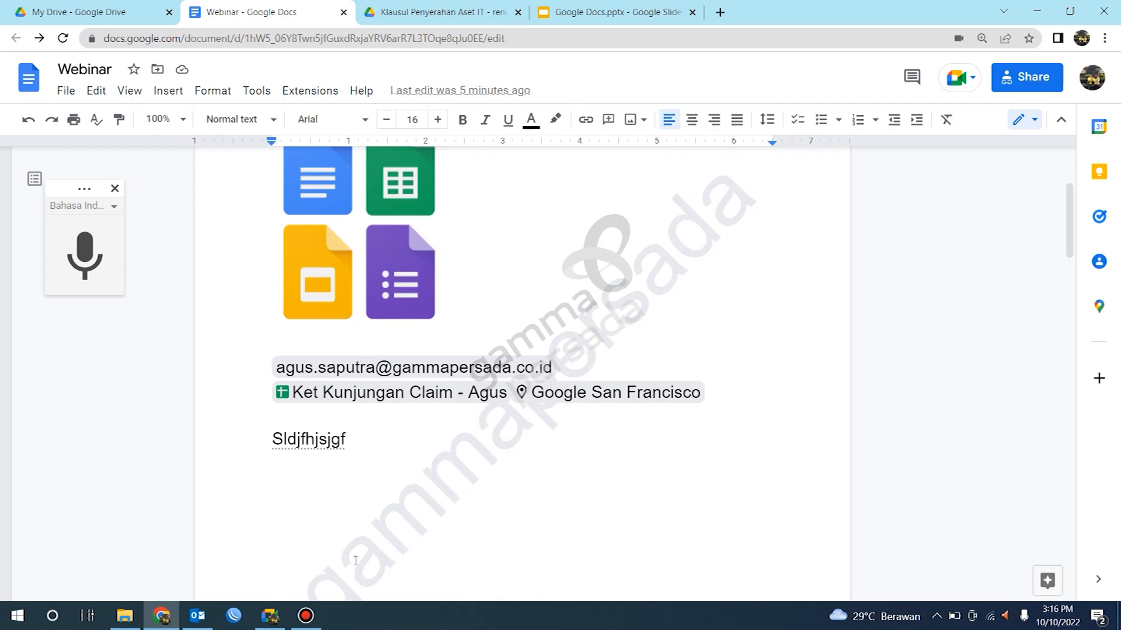
Step: Switch to the Meet window and present the Webinar - Google Docs tab to the meeting
mouse_move(412, 398)
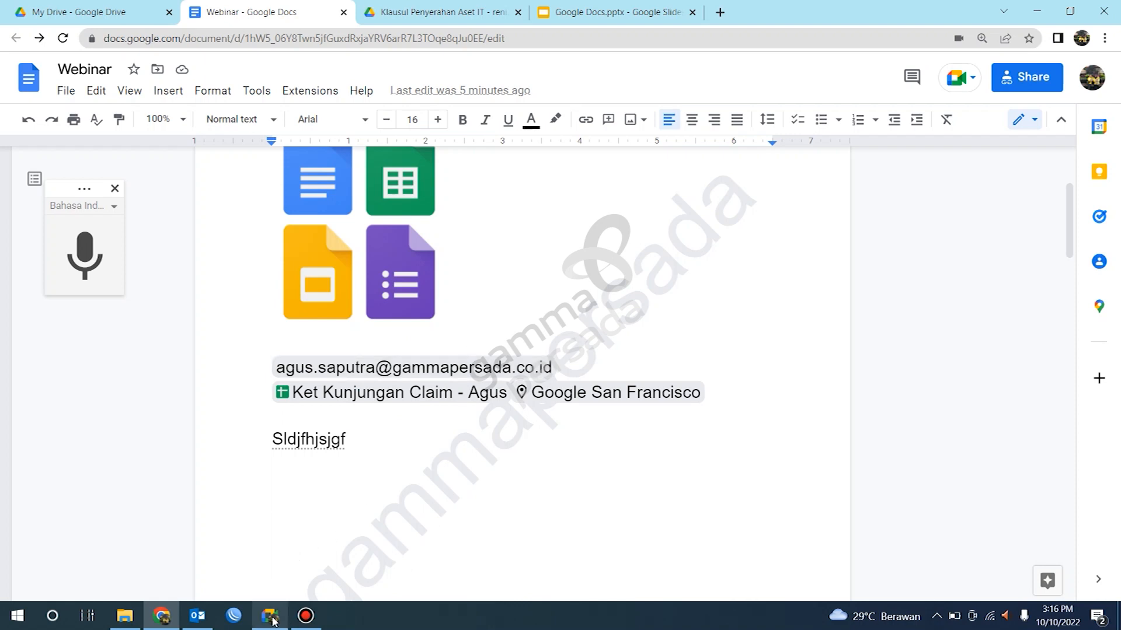
mouse_move(272, 618)
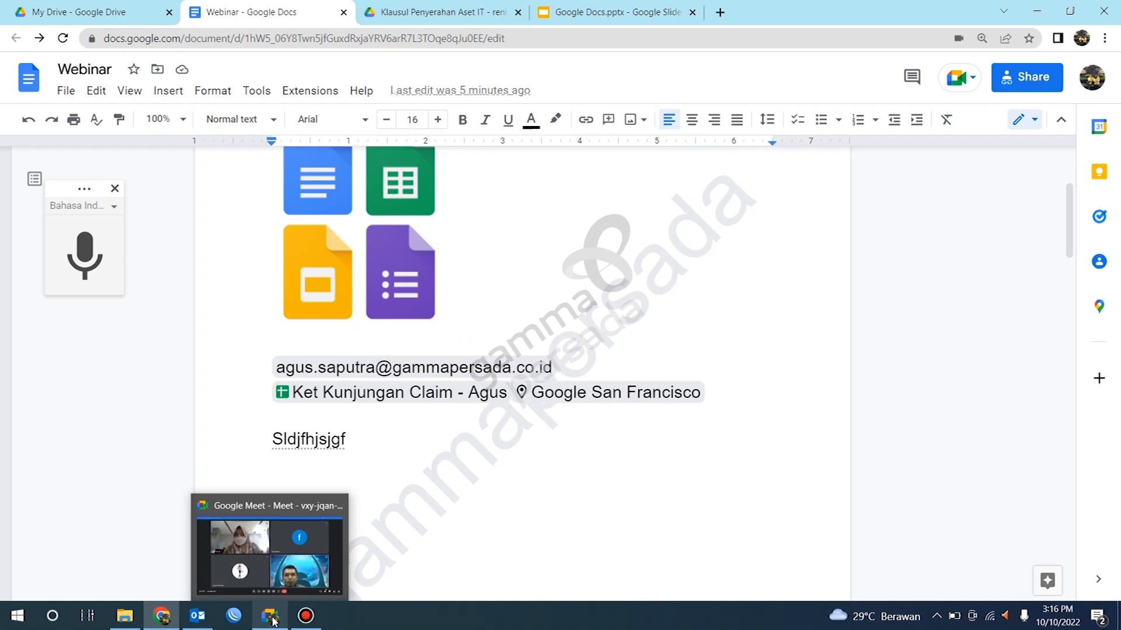
left_click(272, 620)
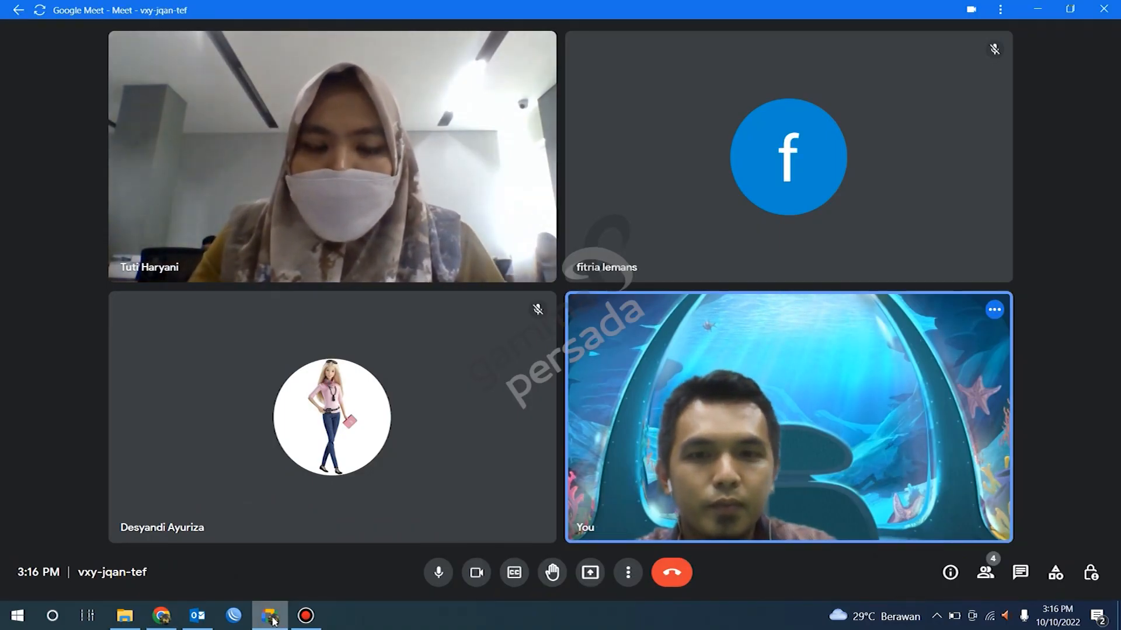
left_click(590, 582)
left_click(621, 547)
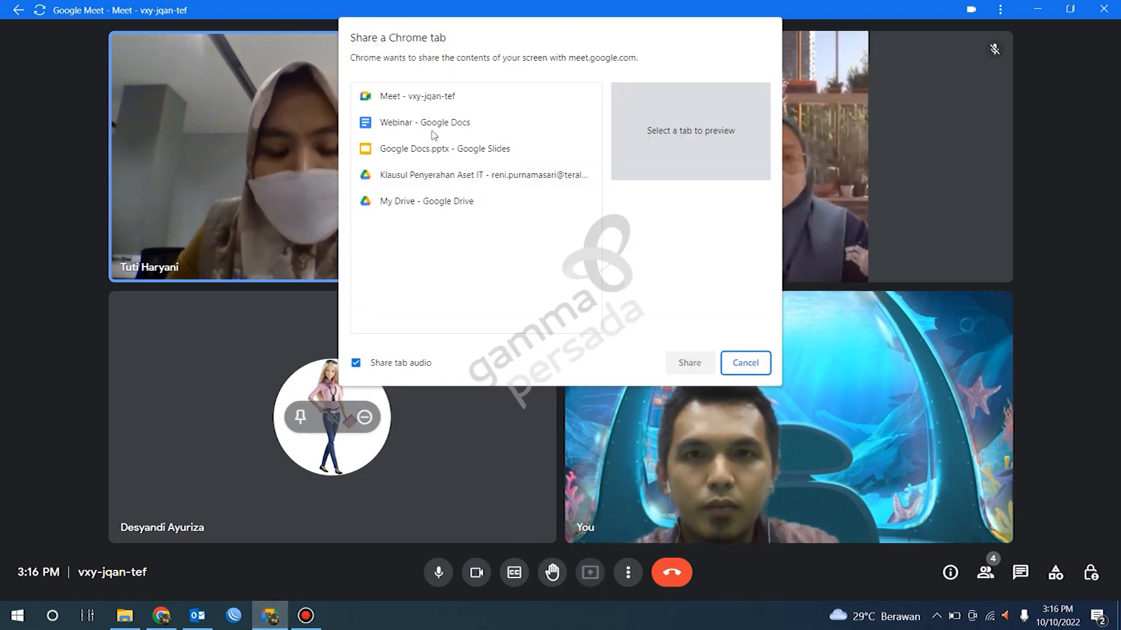
left_click(416, 125)
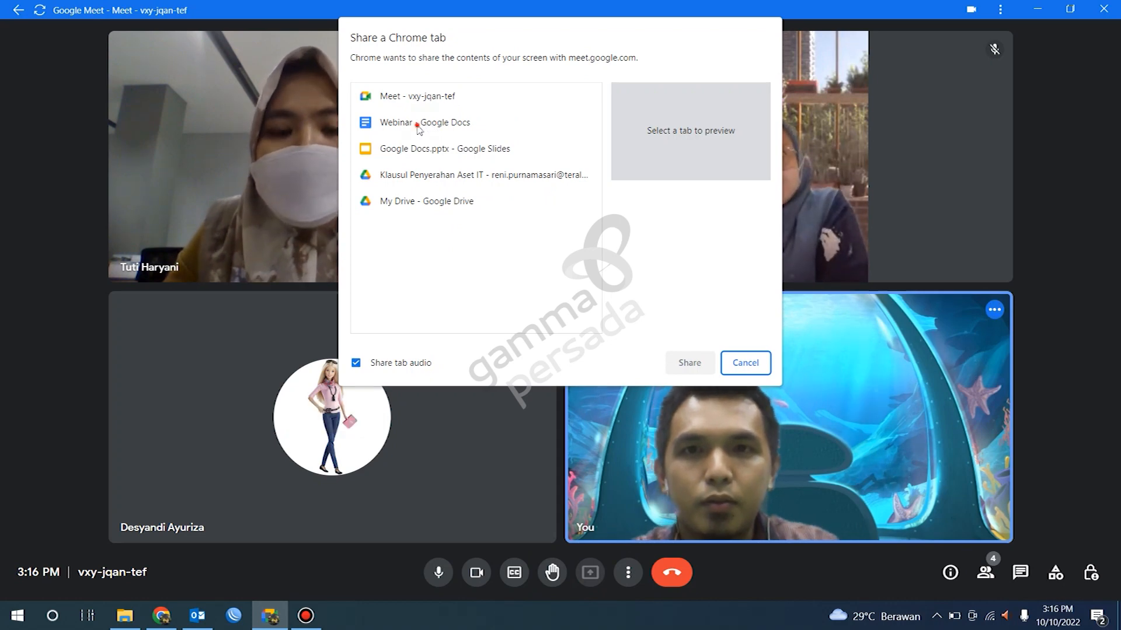
left_click(688, 361)
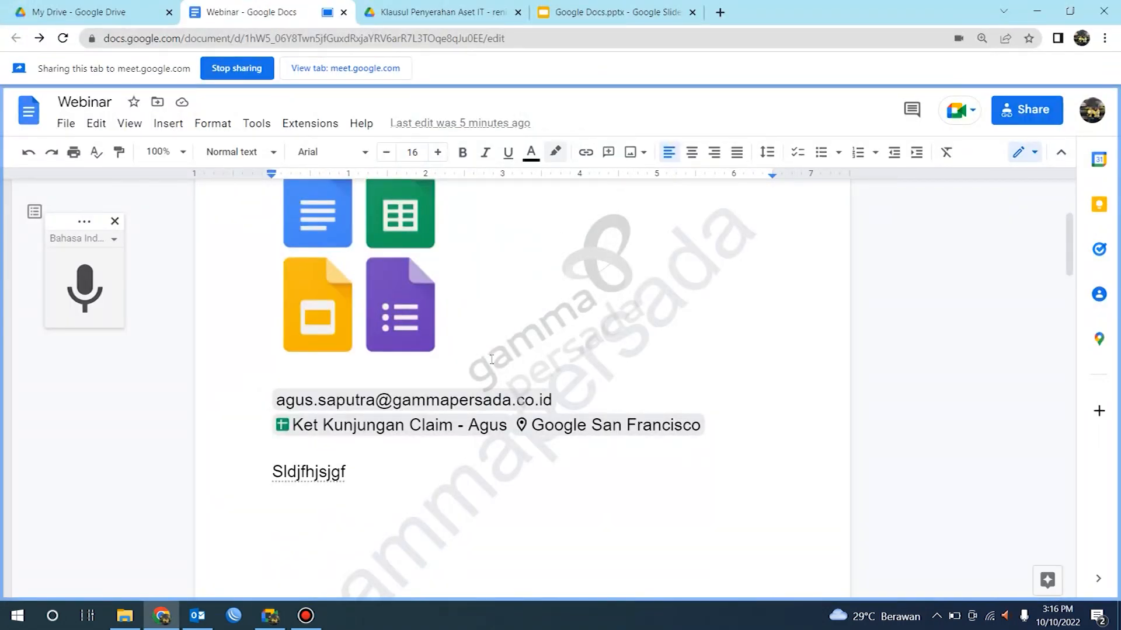
Step: Check the shared presentation in the Meet tab and return to the document tab
left_click(357, 67)
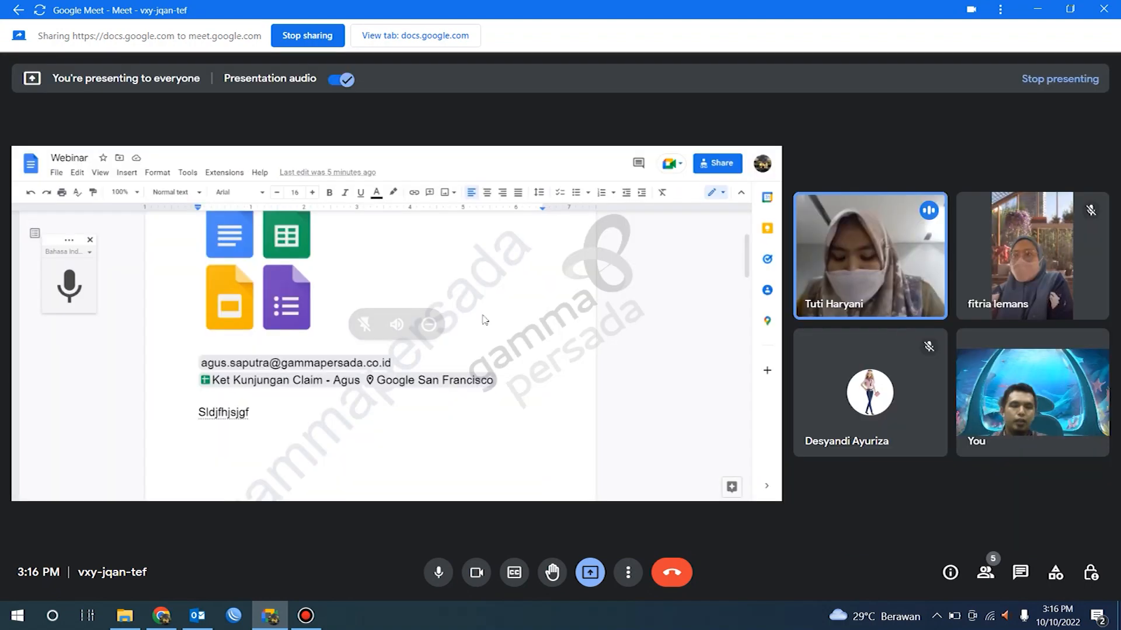
mouse_move(495, 322)
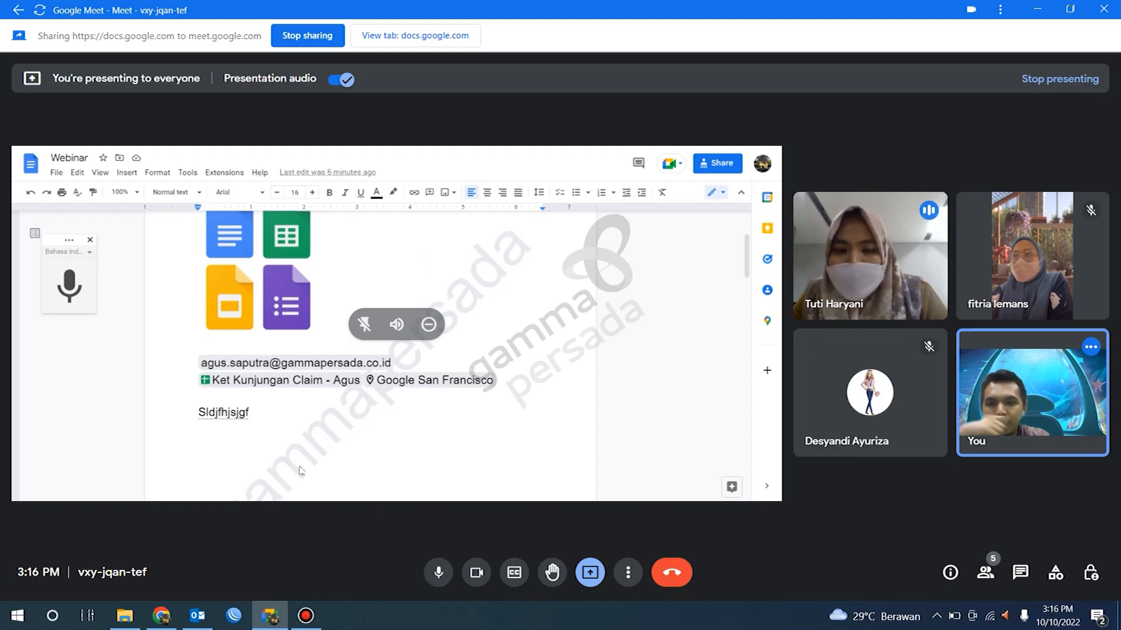
left_click(415, 35)
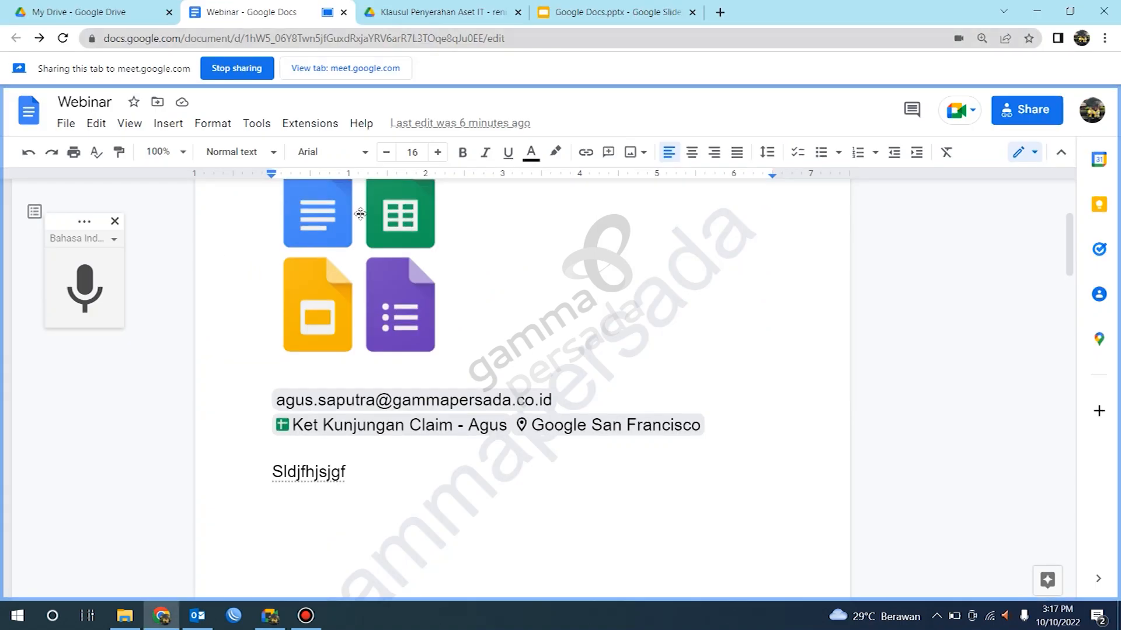
Step: Delete the stray line Sldjfhsjgf below the smart chips
left_click(168, 123)
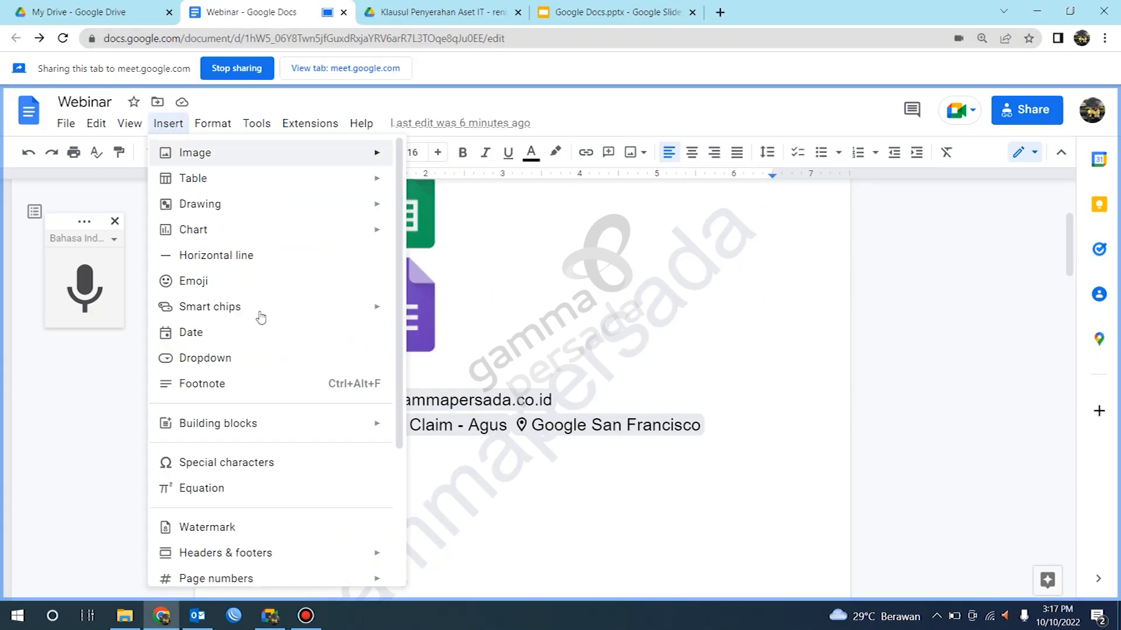
mouse_move(375, 307)
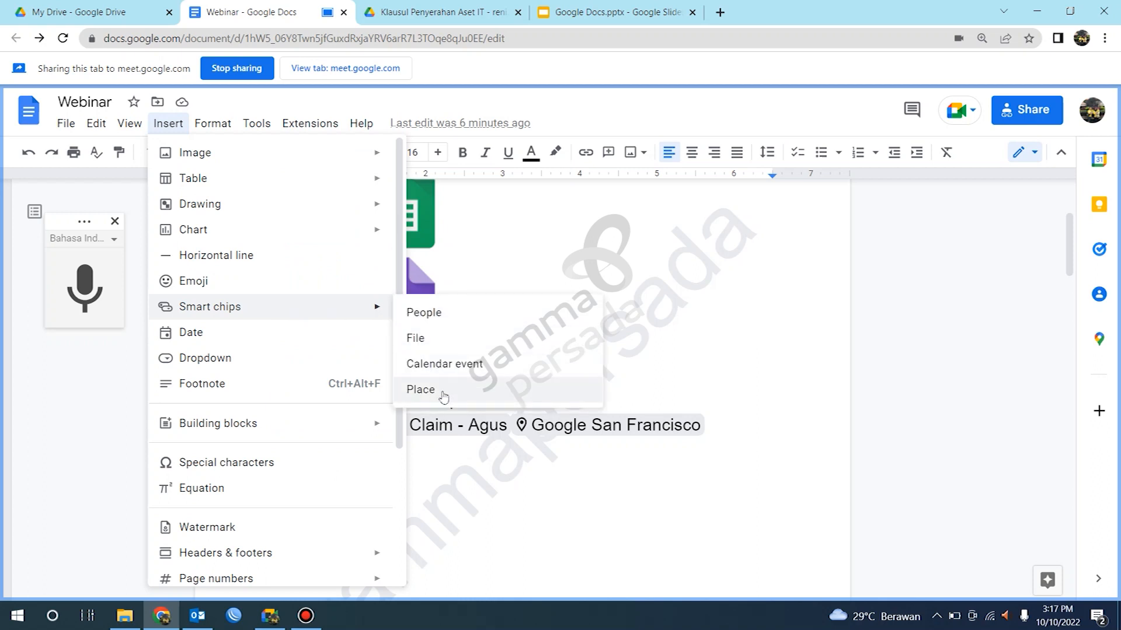
left_click(480, 466)
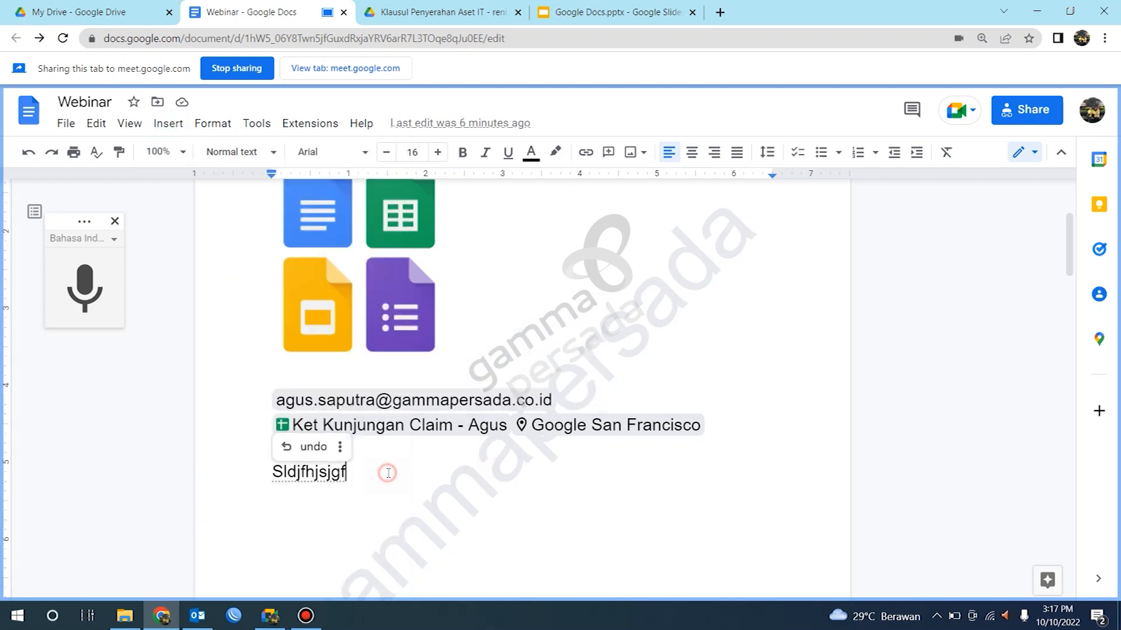
key("BackSpace")
key("BackSpace")
key("BackSpace")
key("BackSpace")
key("BackSpace")
key("BackSpace")
key("BackSpace")
key("BackSpace")
key("BackSpace")
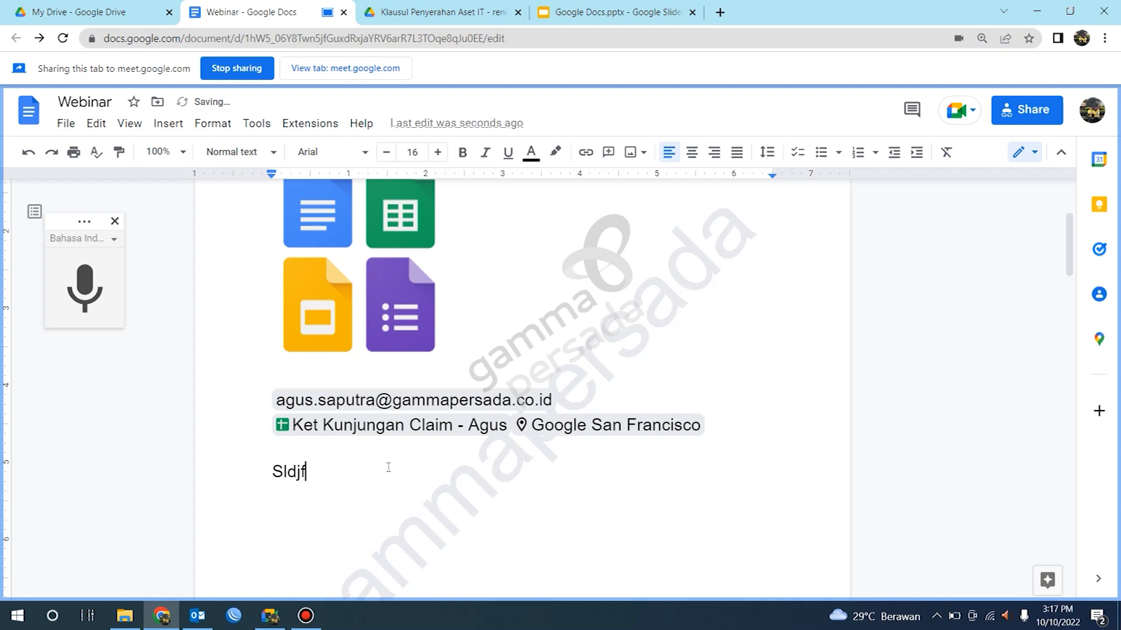
key("BackSpace")
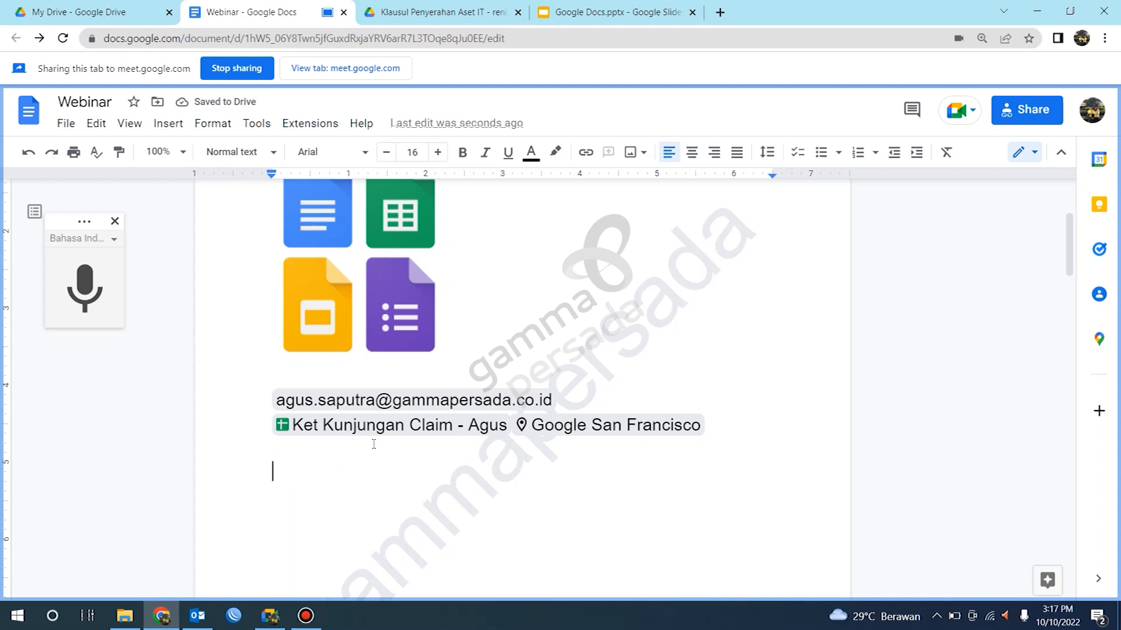
left_click(170, 126)
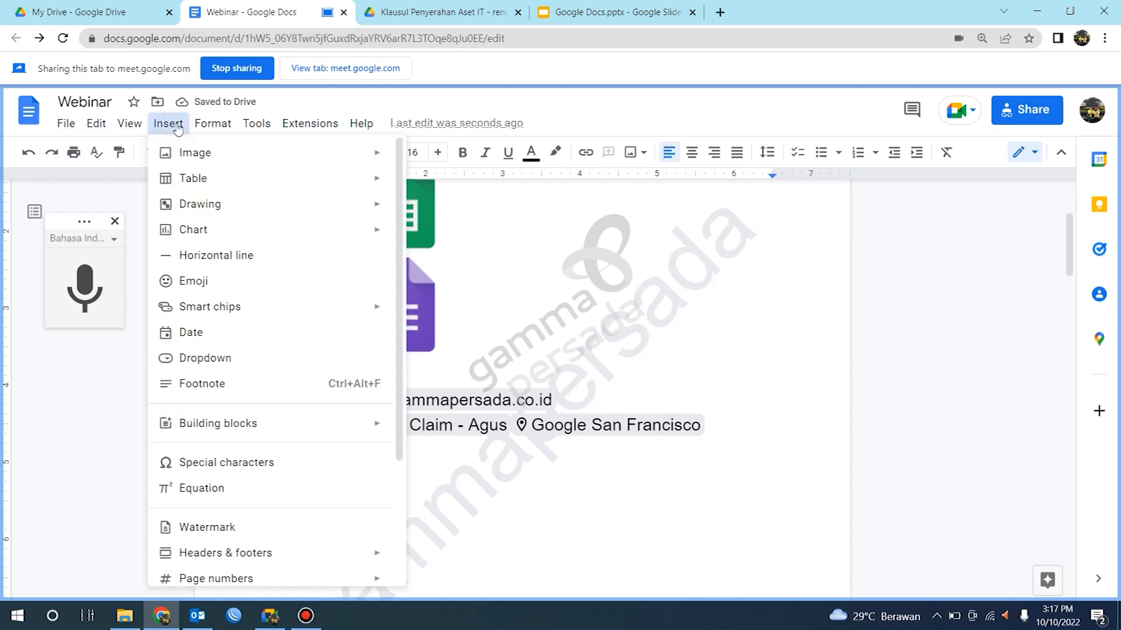
mouse_move(243, 314)
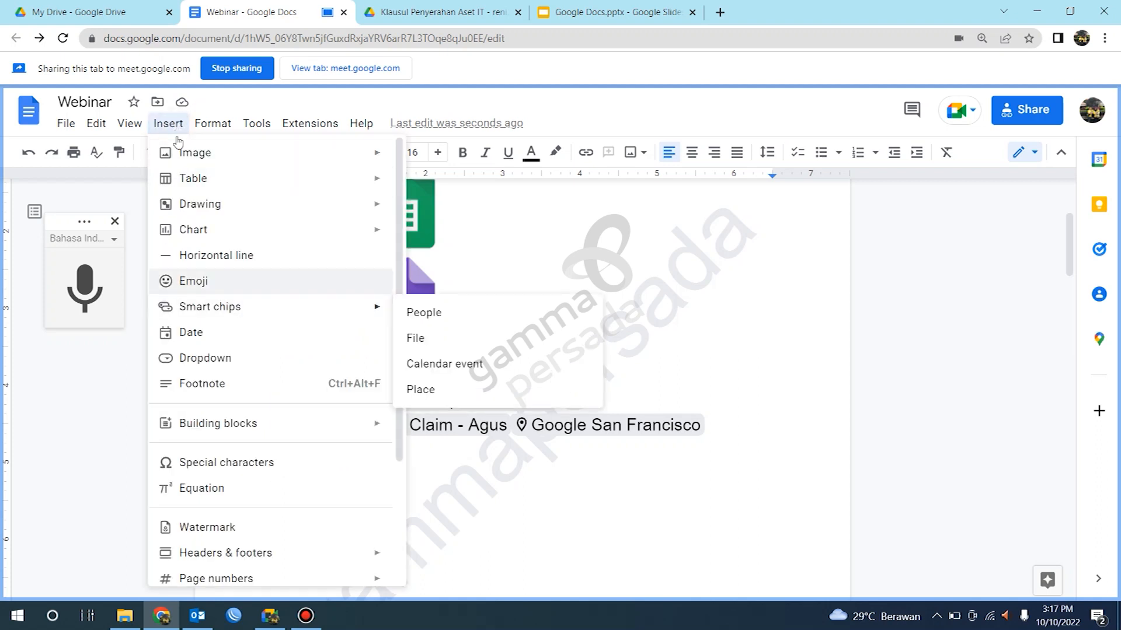
left_click(169, 125)
left_click(170, 126)
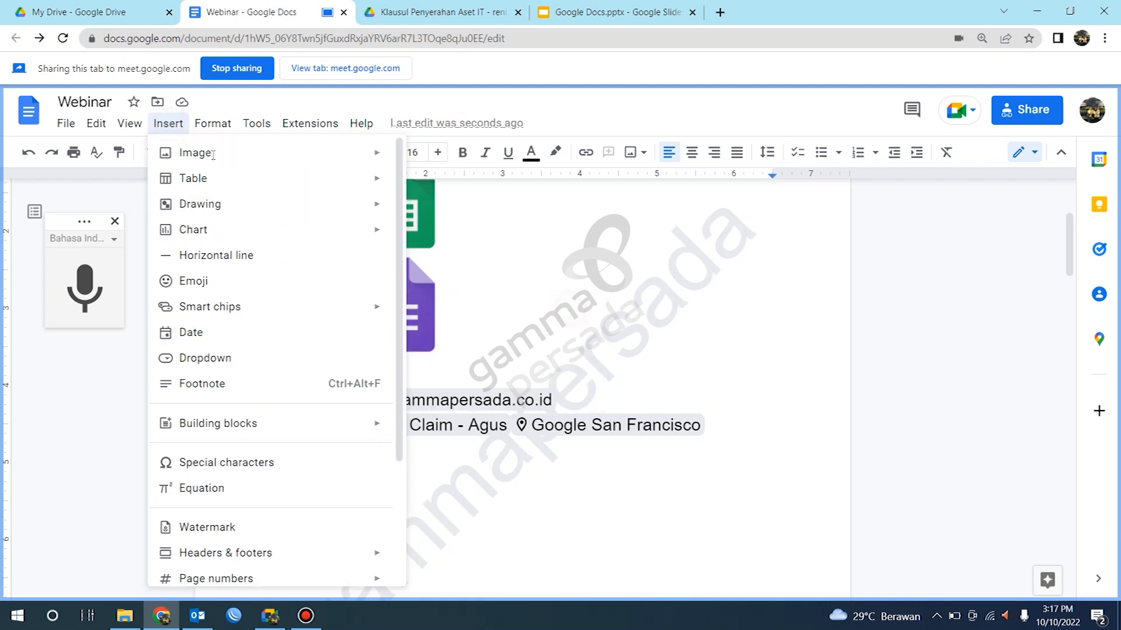
left_click(167, 121)
left_click(167, 122)
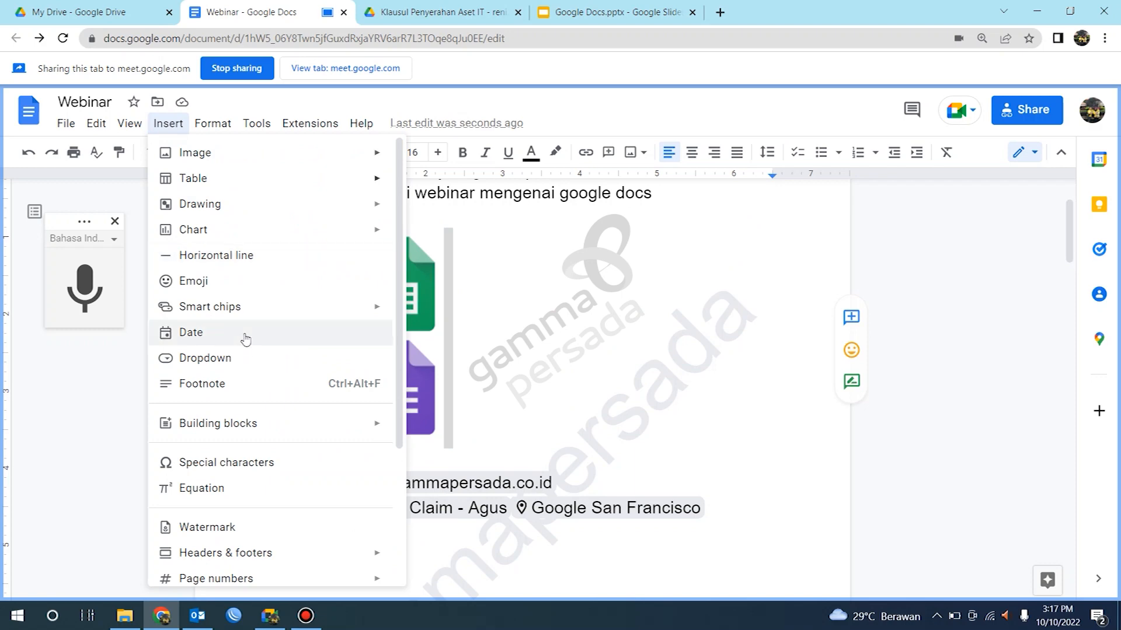
mouse_move(266, 313)
left_click(672, 311)
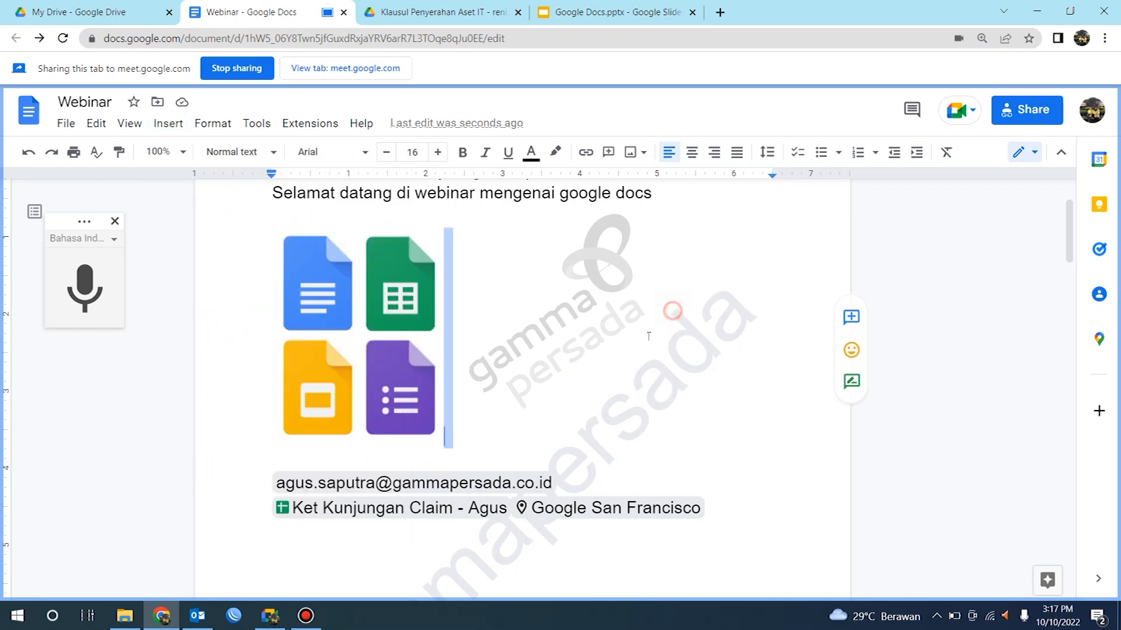
Step: Add a new line below the smart chips and browse the options of the @ insert menu
left_click(339, 545)
scroll(350, 514, "down", 4)
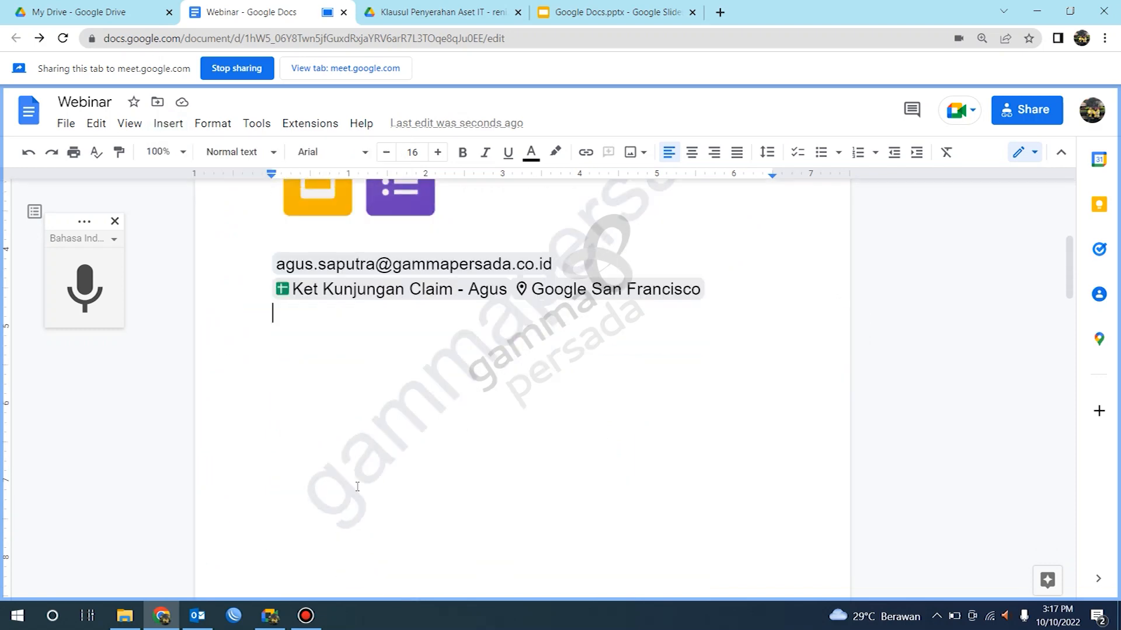
key("Return")
type("@")
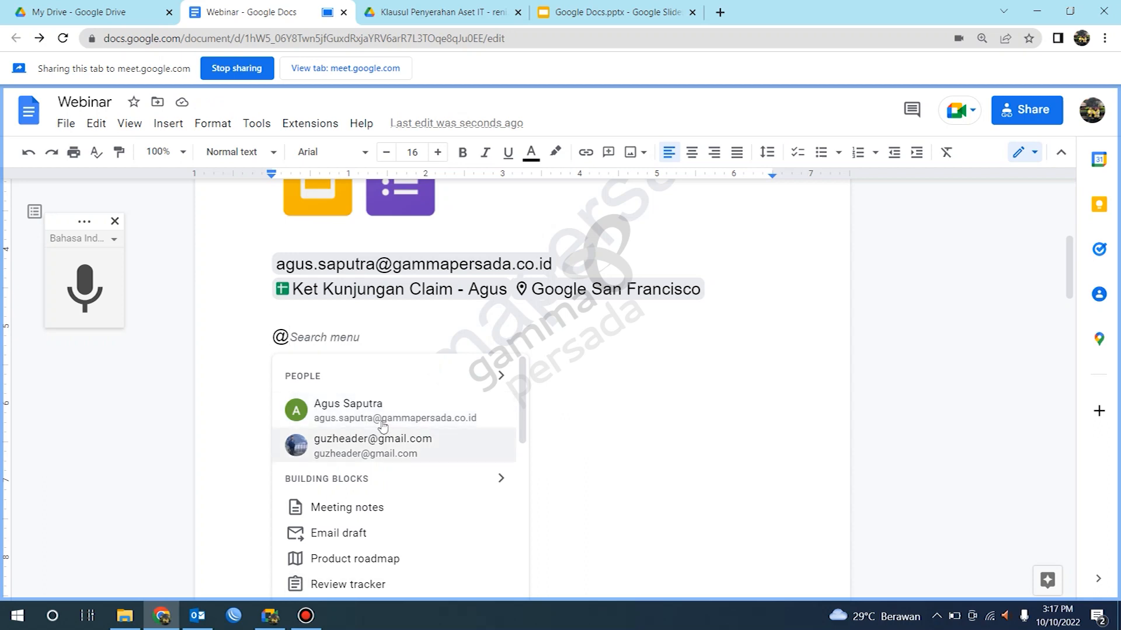
scroll(475, 463, "down", 5)
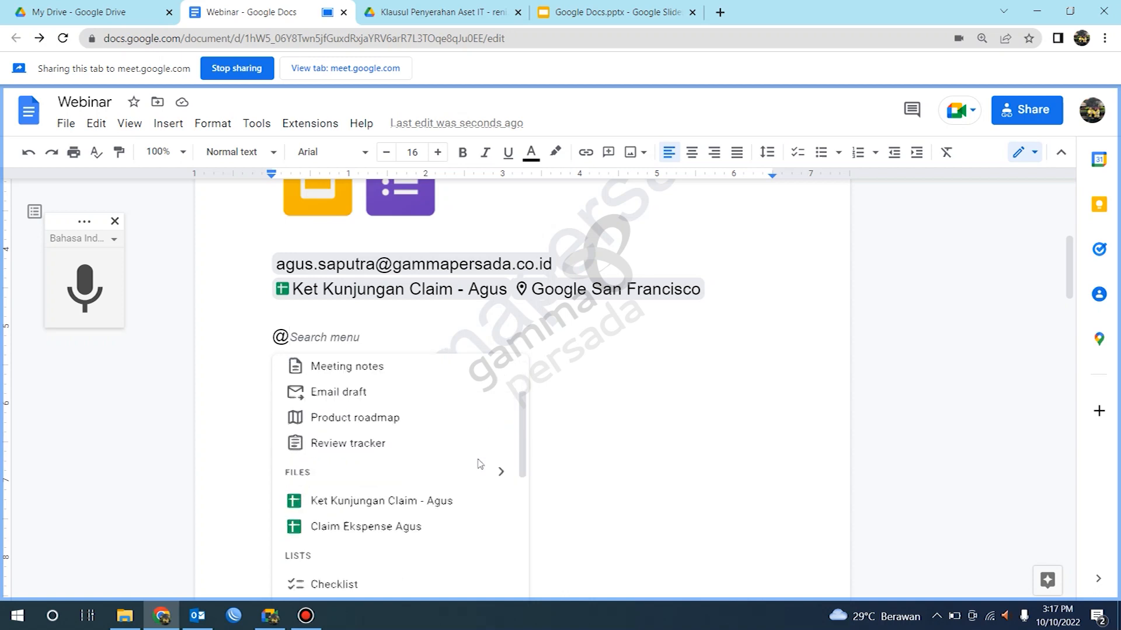
scroll(444, 478, "up", 4)
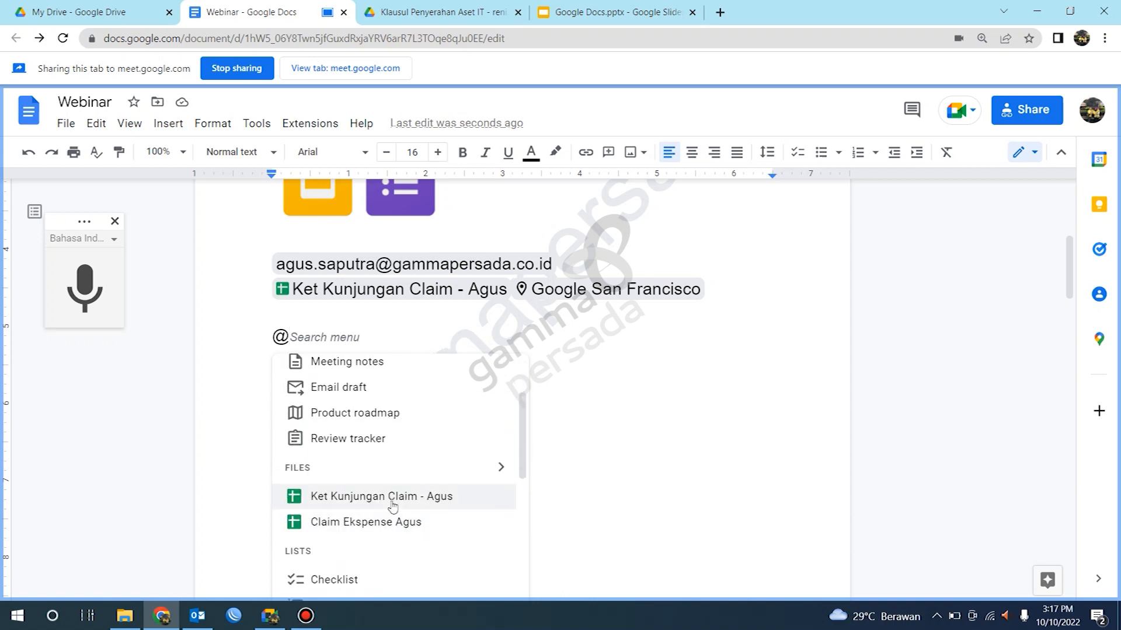
scroll(404, 492, "down", 6)
scroll(402, 491, "down", 3)
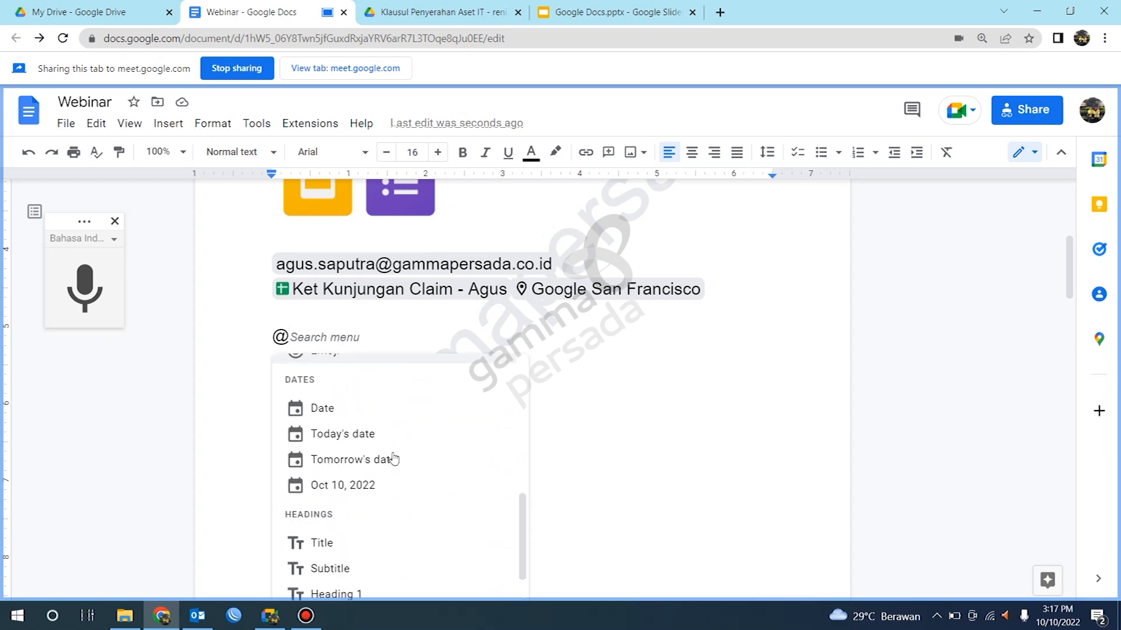
scroll(394, 456, "up", 5)
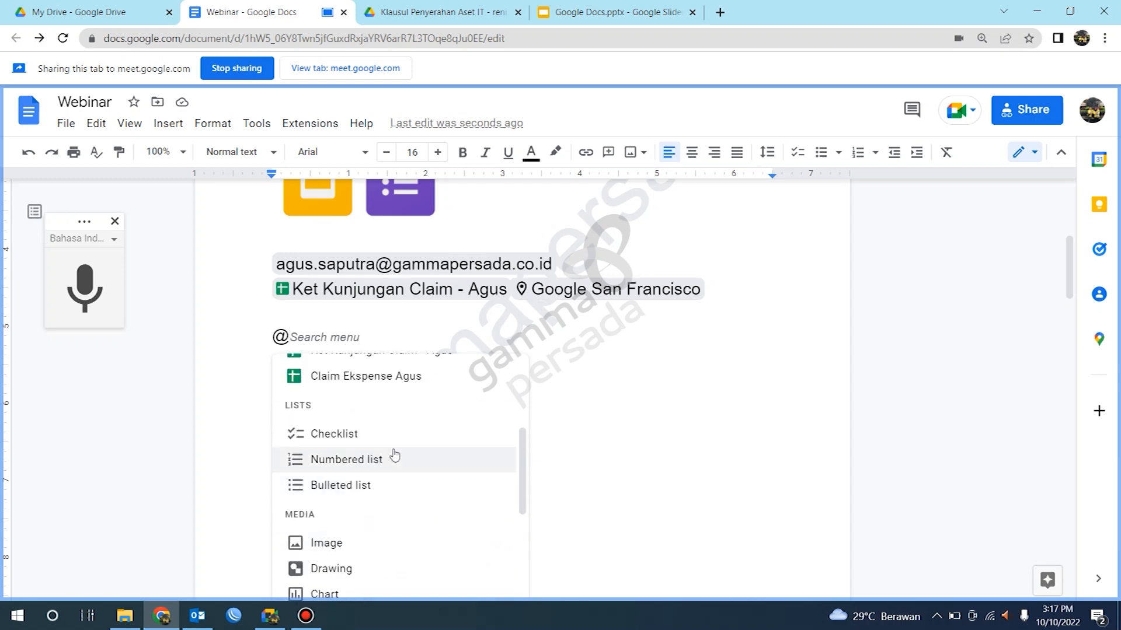
Step: Search the @ menu for gamma and delete the typed entry
type("gamma")
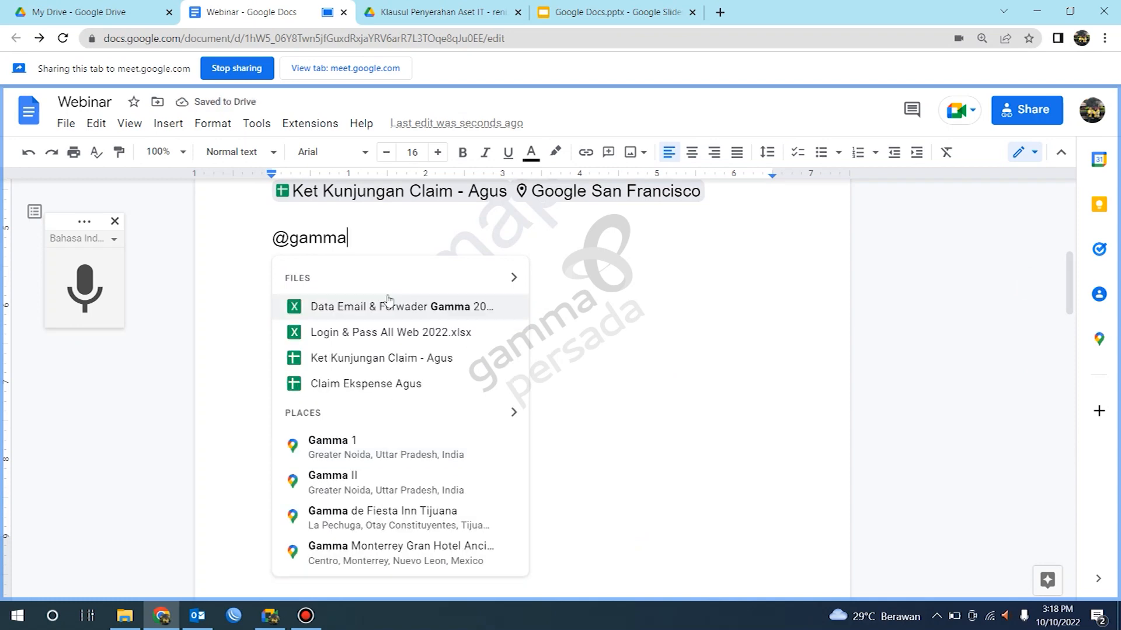
mouse_move(409, 464)
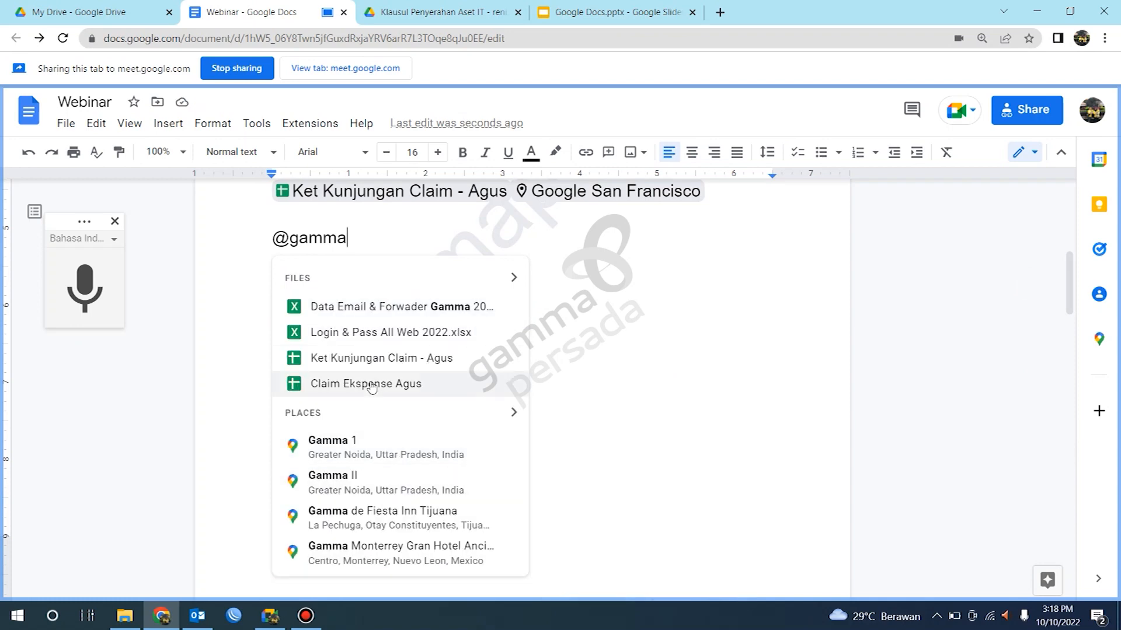
key("BackSpace")
key("BackSpace")
key("BackSpace")
key("BackSpace")
key("BackSpace")
key("BackSpace")
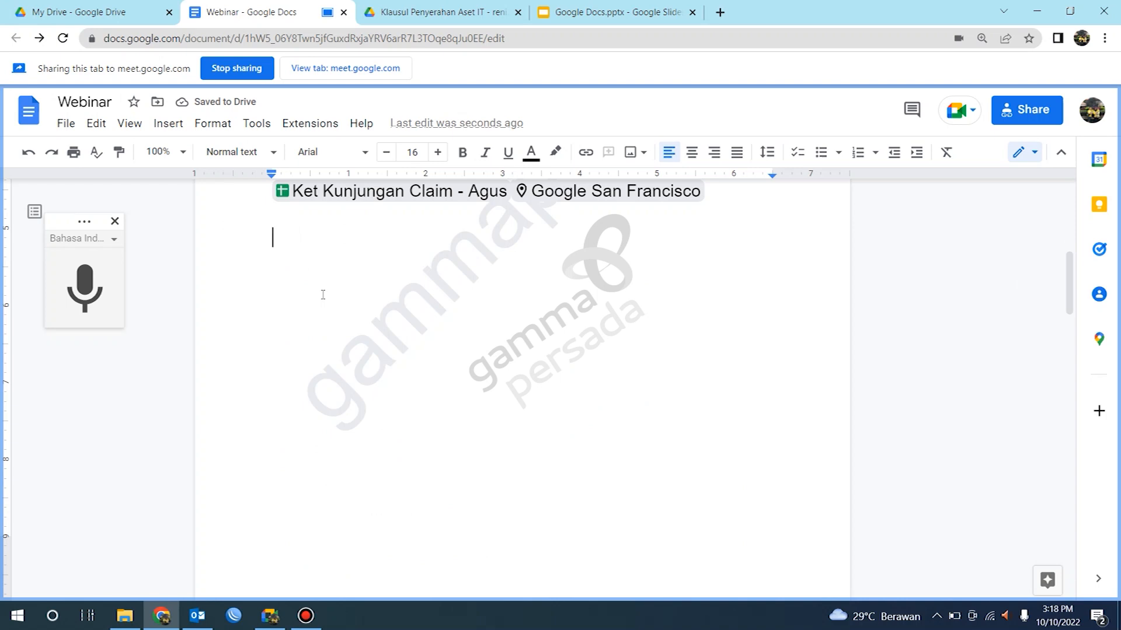
Step: Open the @ menu again, search for xhfj and erase the search text
type("@")
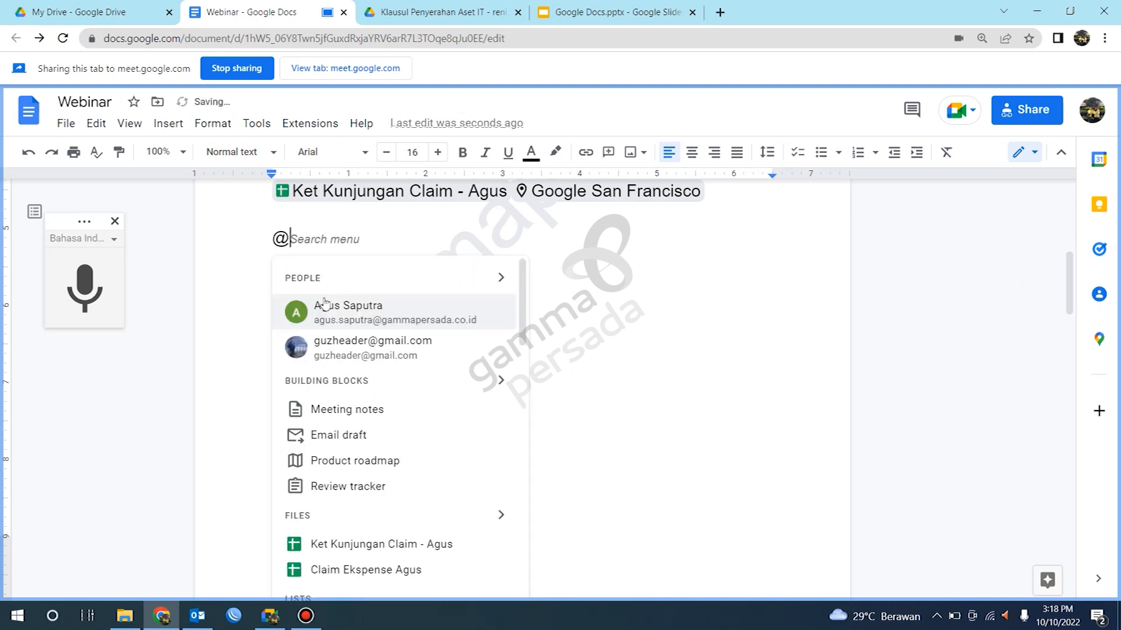
type("xhfj")
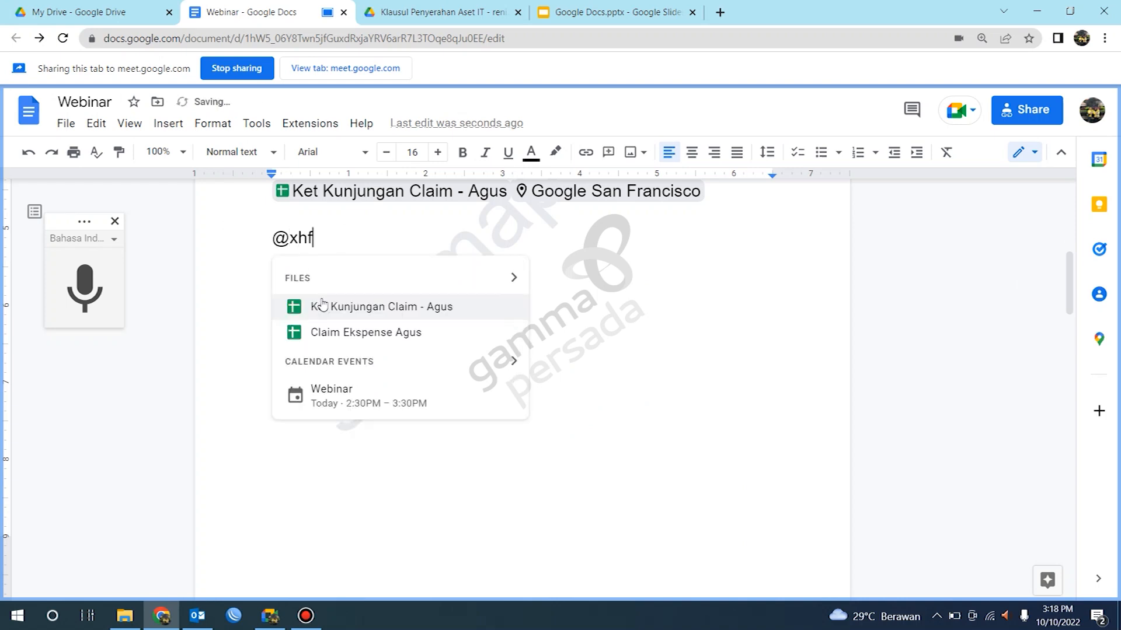
key("BackSpace")
key("BackSpace")
key("BackSpace")
key("BackSpace")
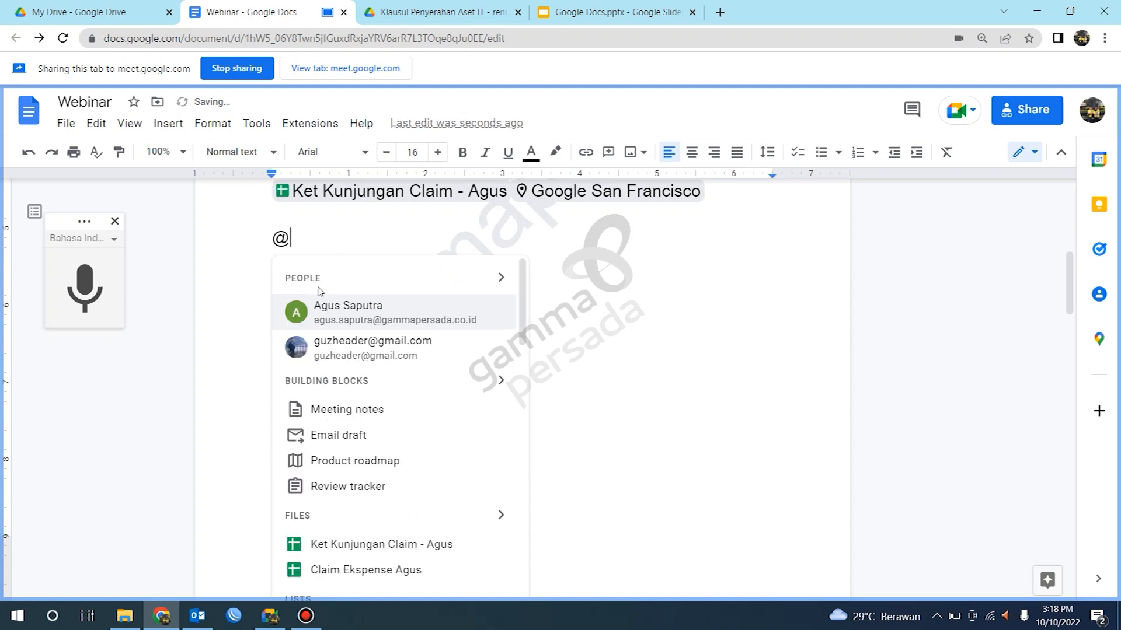
Step: Delete the leftover @ and switch back to the Meet presentation window
left_click(336, 232)
double_click(282, 236)
key("BackSpace")
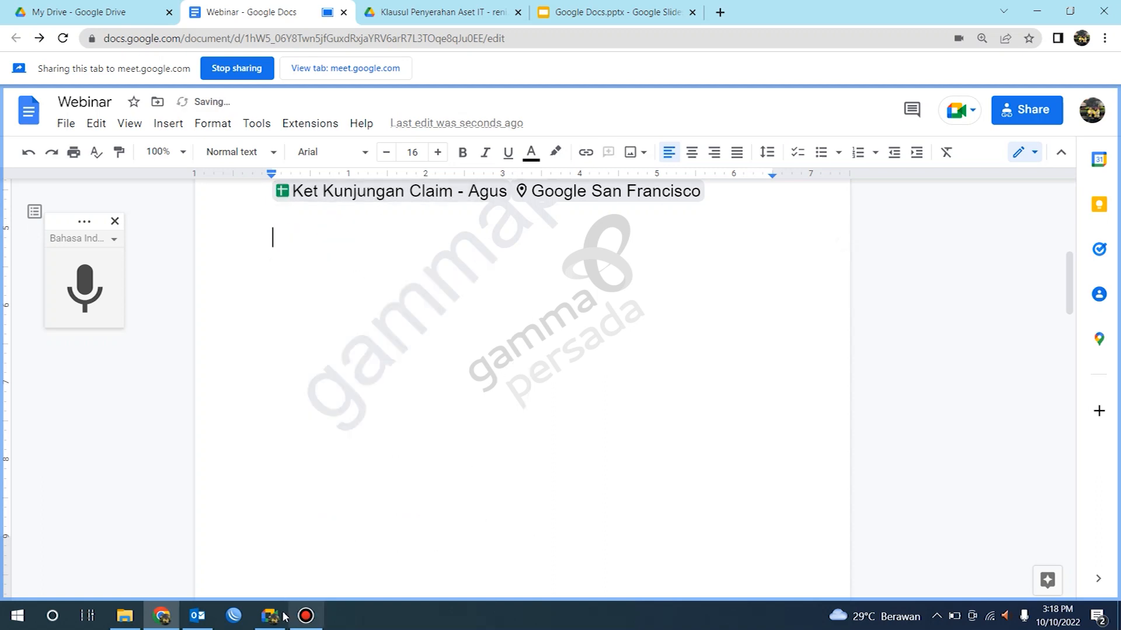
left_click(270, 615)
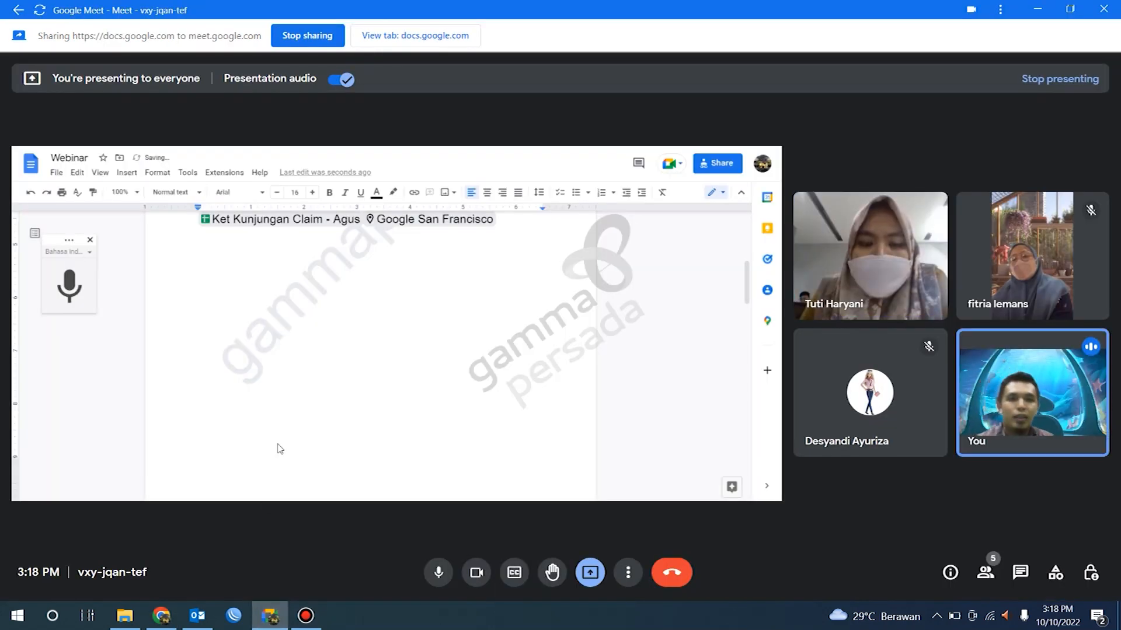
Step: Switch to the shared document tab and show the available download formats, then close the options
mouse_move(280, 448)
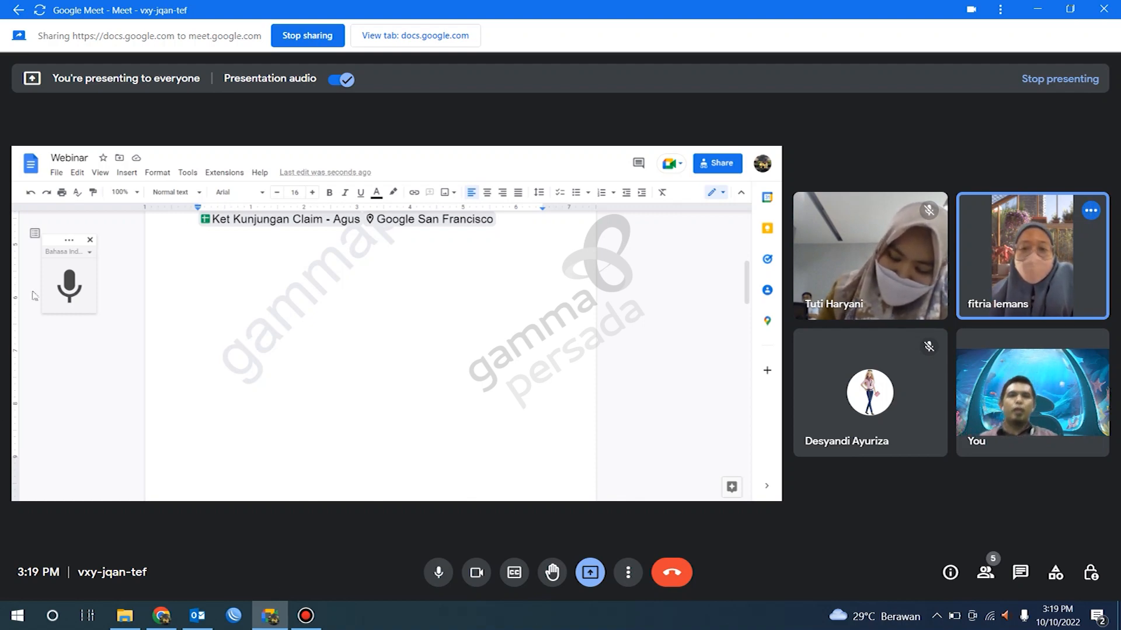
left_click(409, 35)
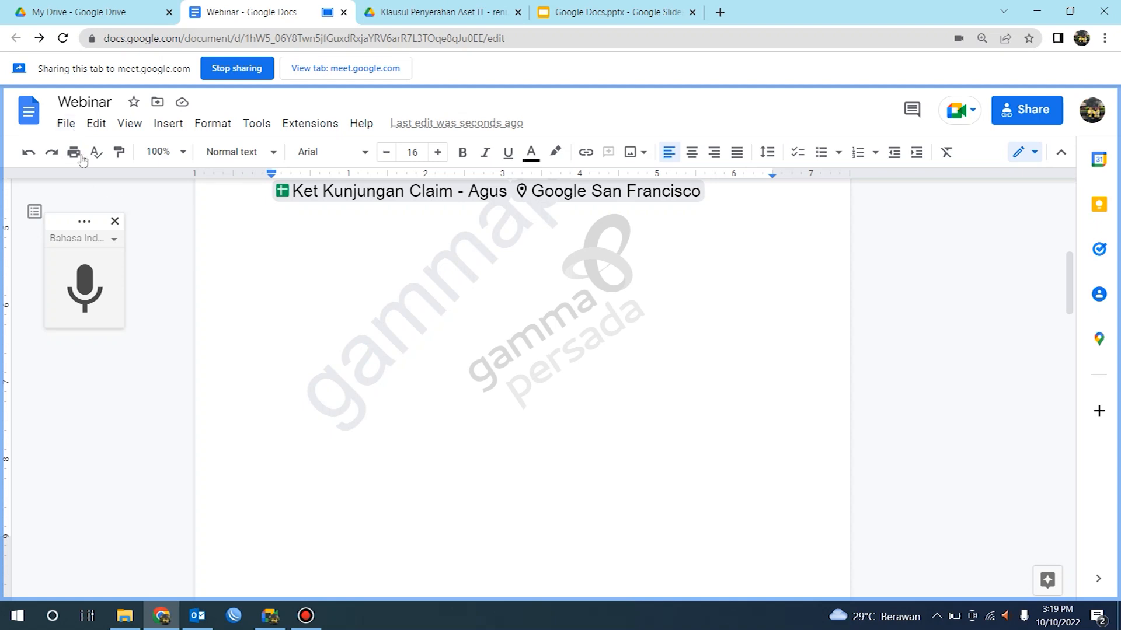
left_click(66, 124)
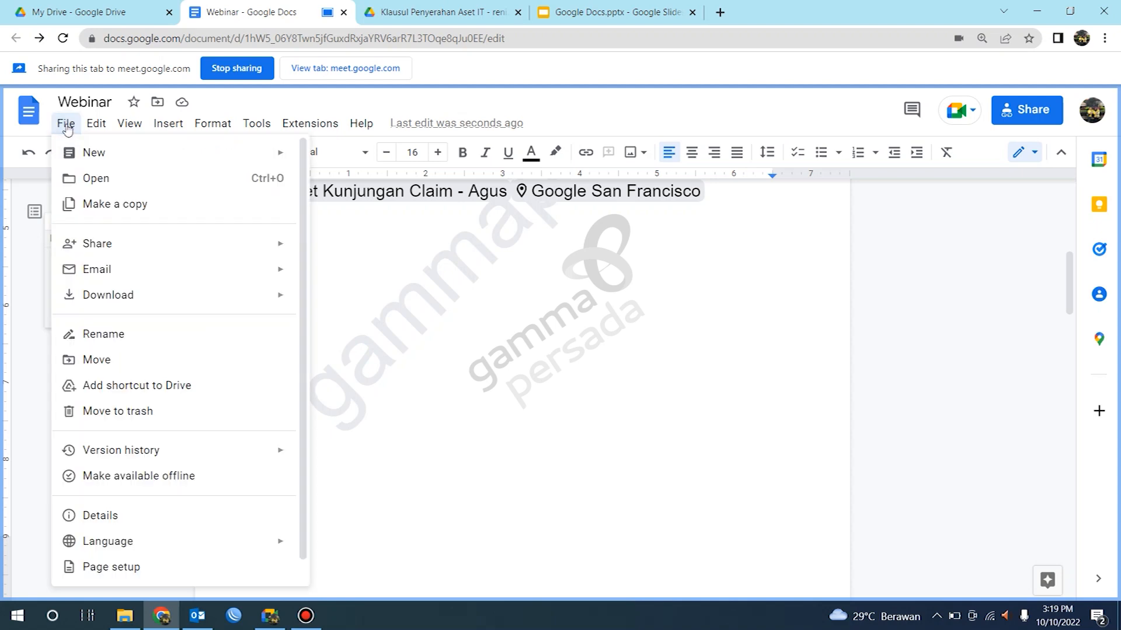
mouse_move(158, 308)
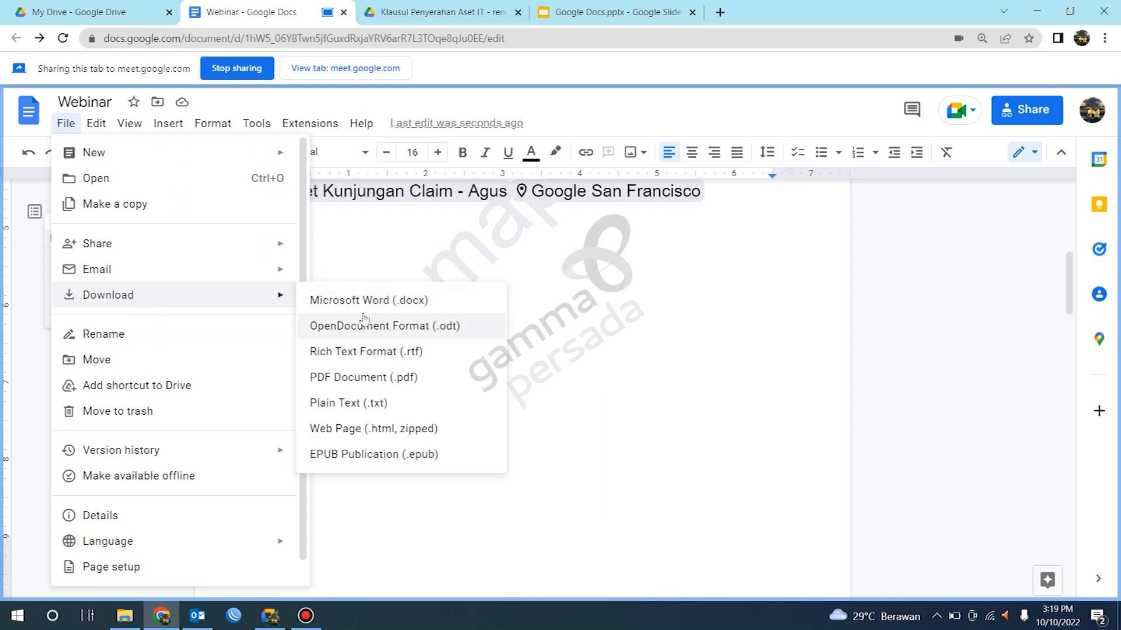
left_click(68, 128)
left_click(71, 131)
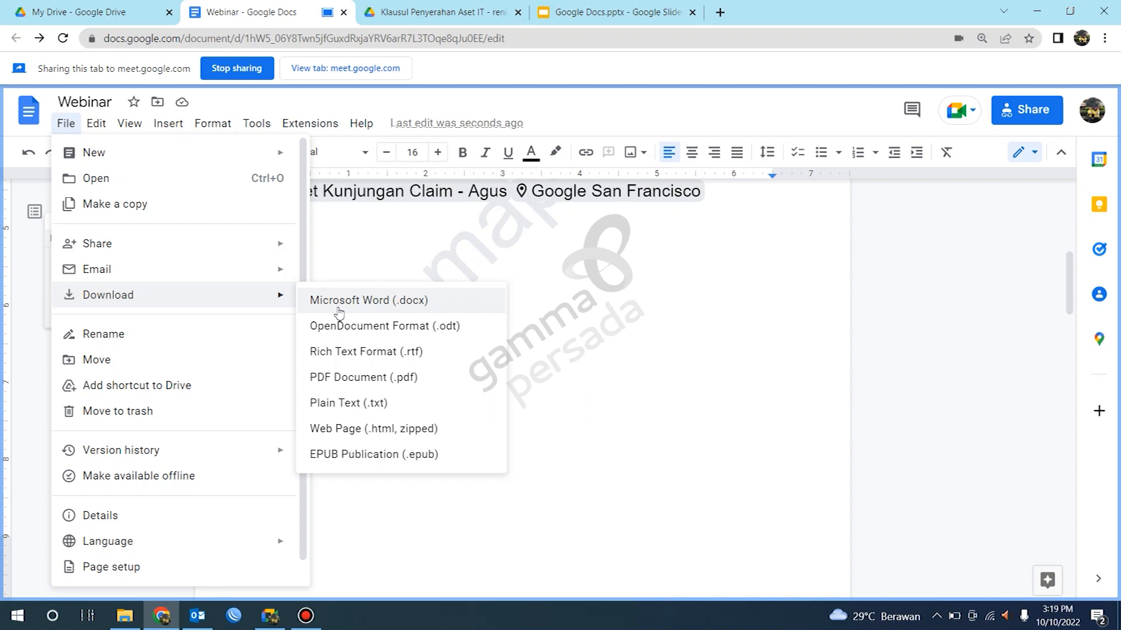
left_click(562, 263)
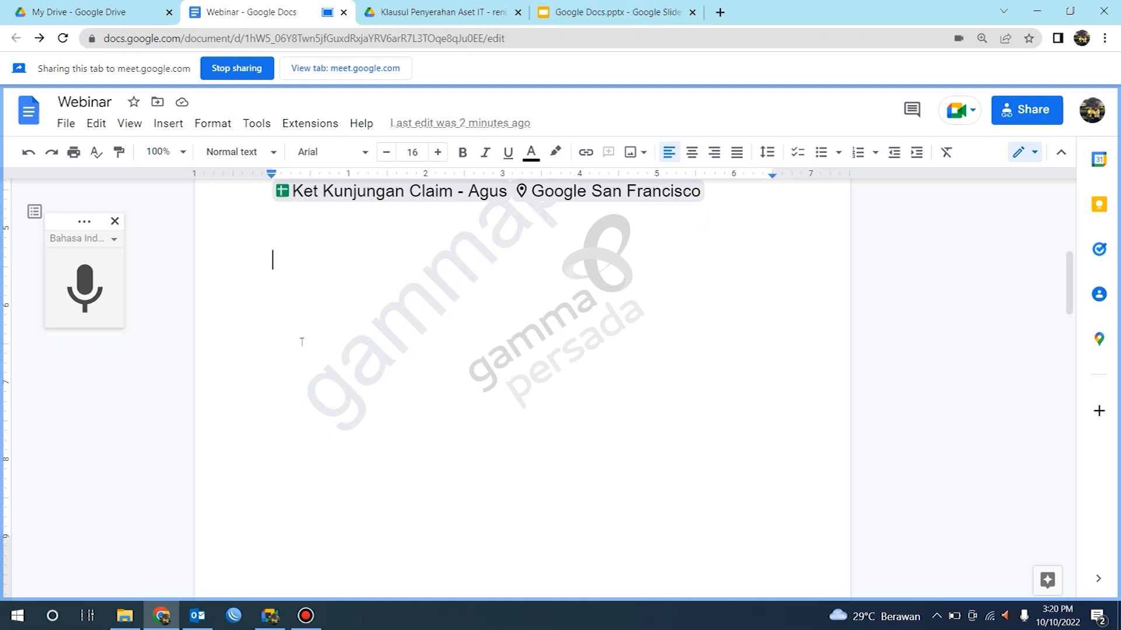
Step: Make the Webinar document available offline, turning on offline access for all files
left_click(73, 127)
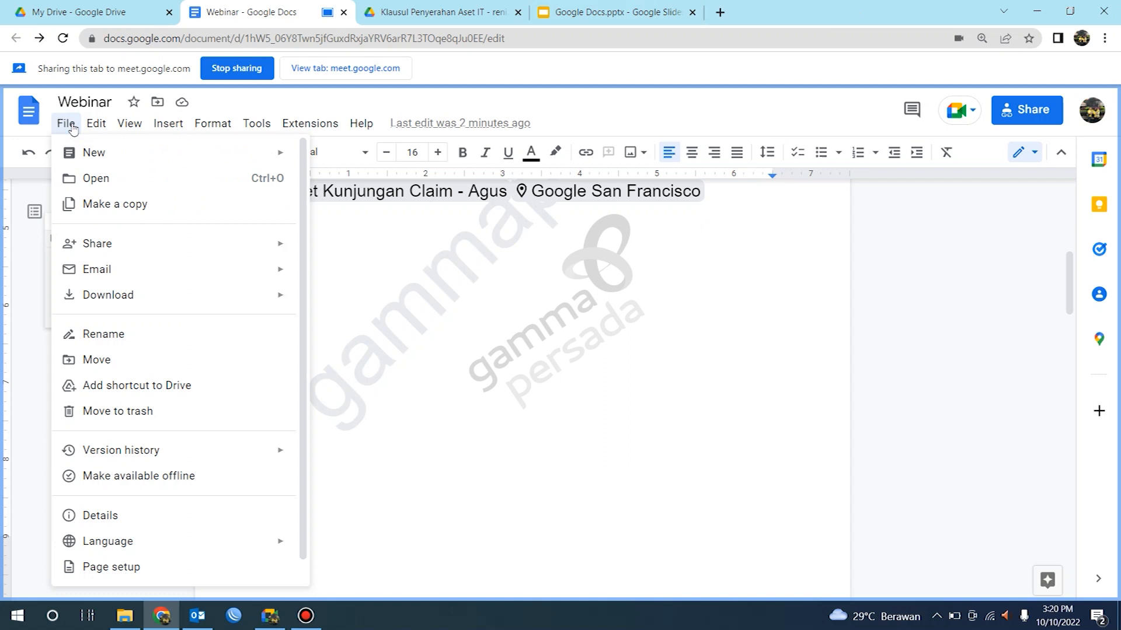
key("ctrl+shift+s")
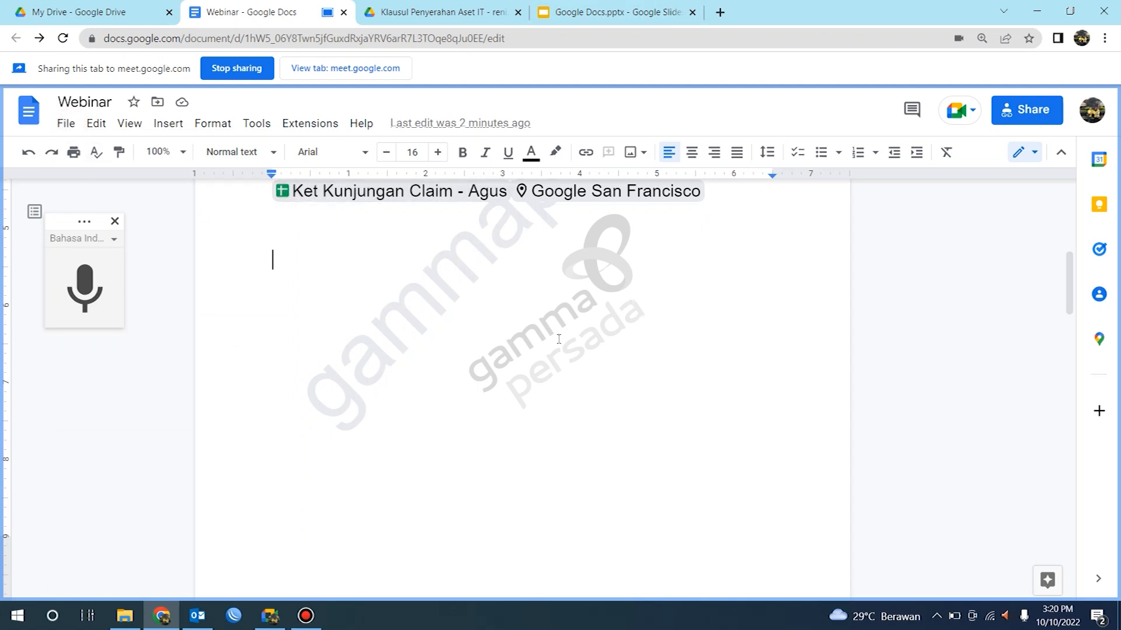
left_click(69, 127)
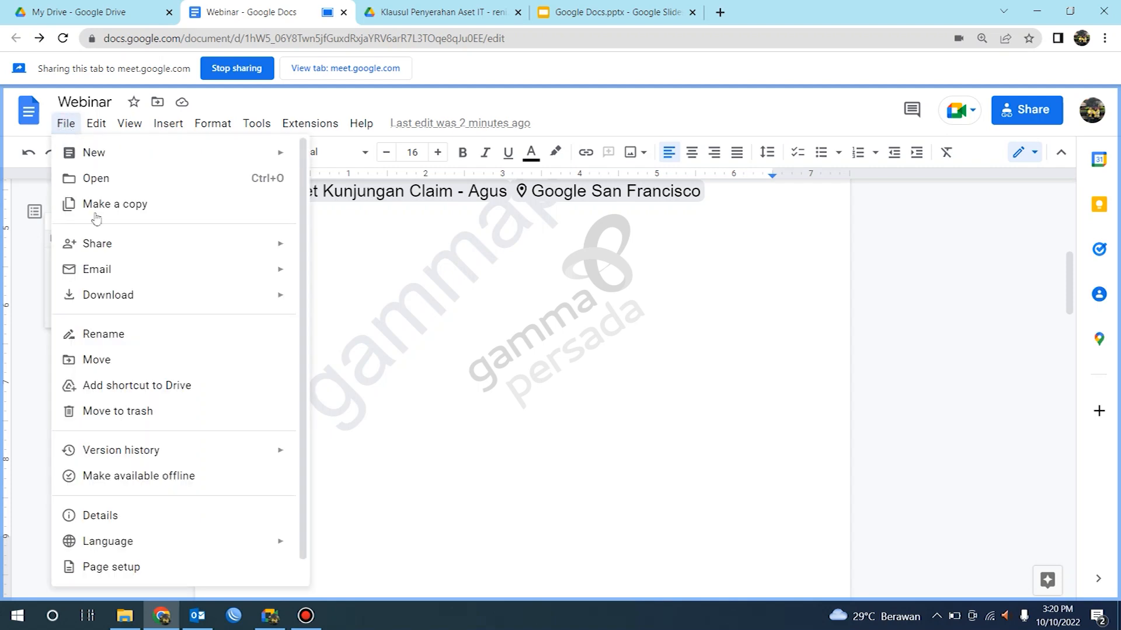
left_click(127, 477)
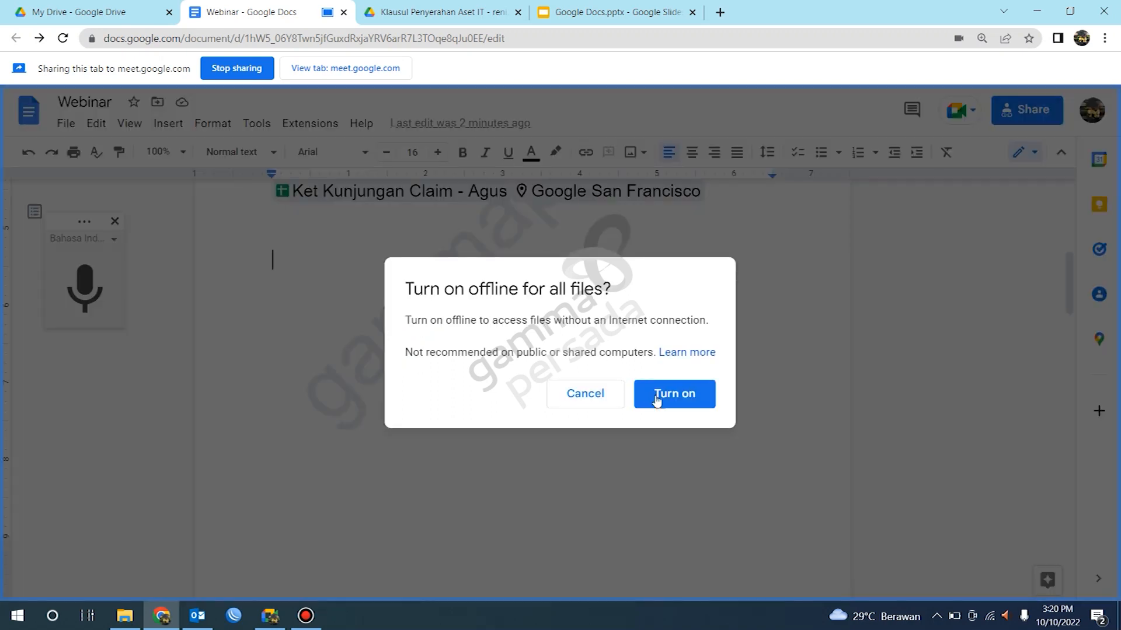
left_click(664, 398)
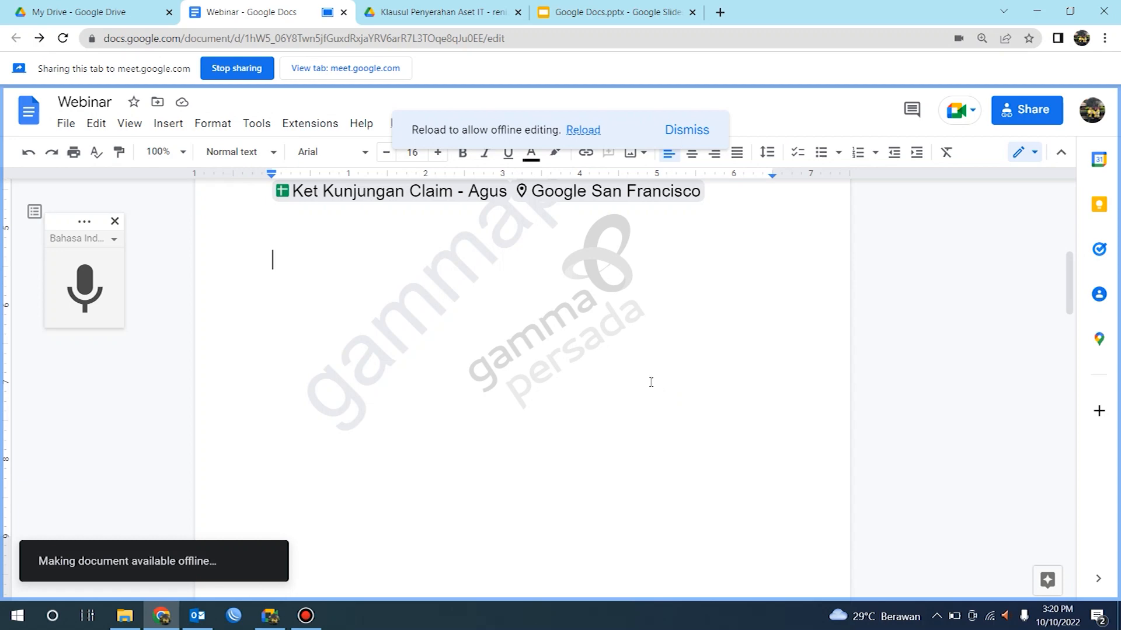
Step: Glance at Drive, return to the document and scroll through its content
left_click(32, 8)
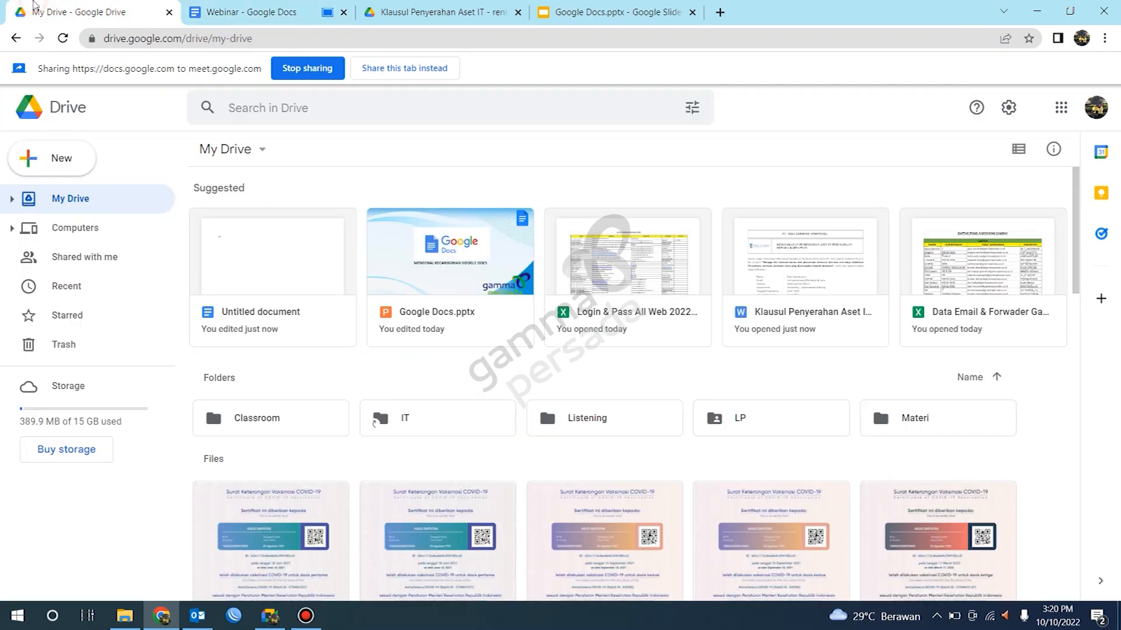
left_click(284, 7)
scroll(471, 305, "up", 8)
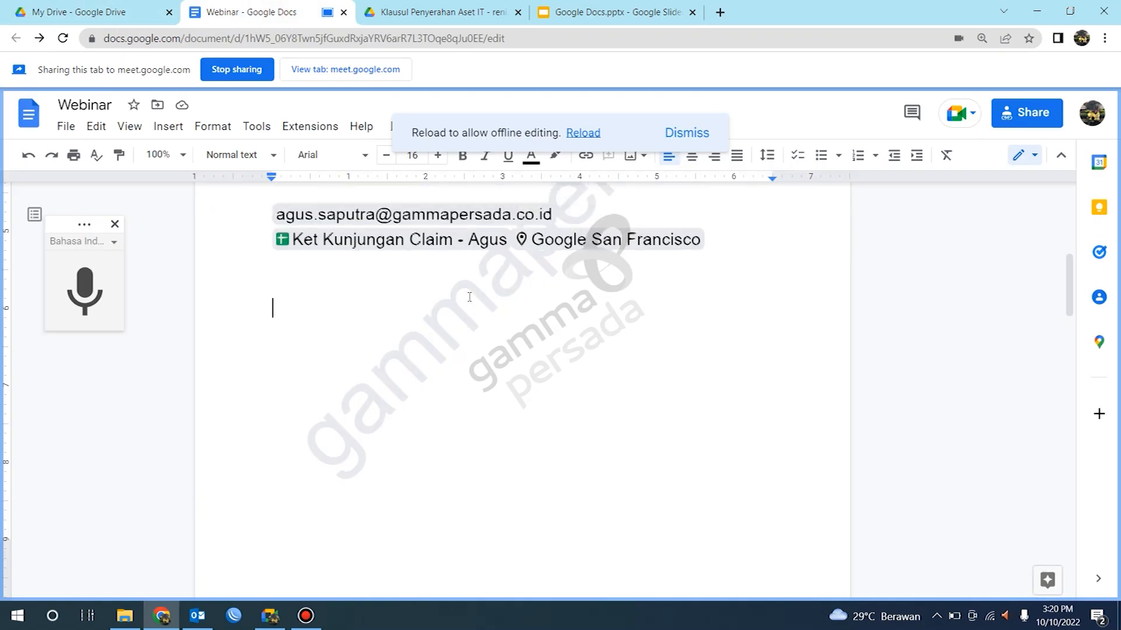
scroll(576, 326, "down", 10)
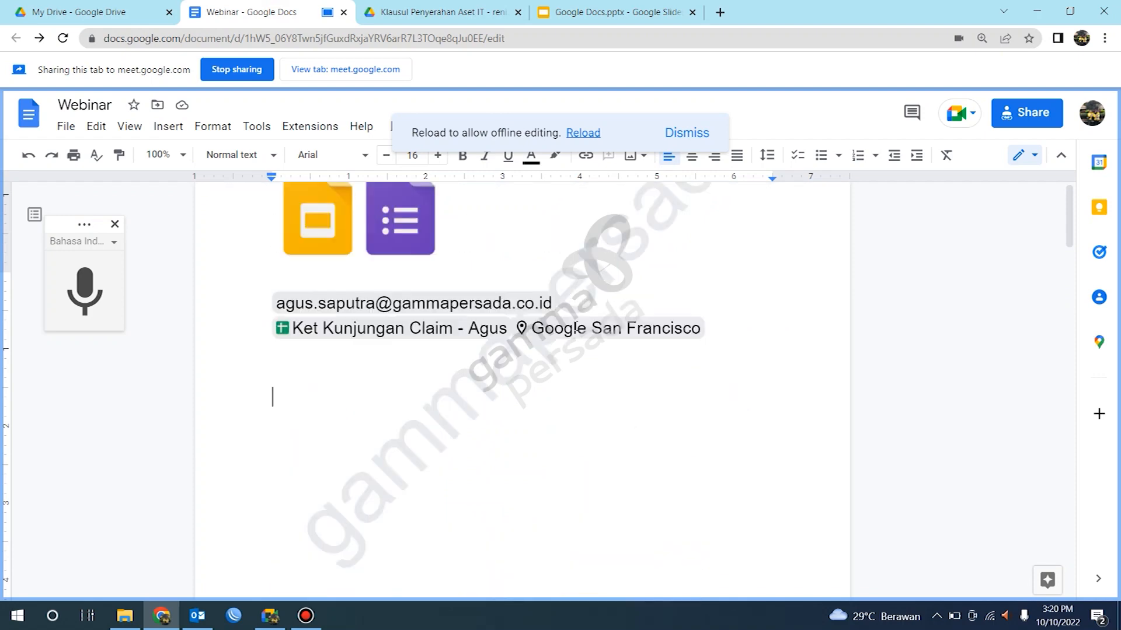
scroll(575, 327, "down", 6)
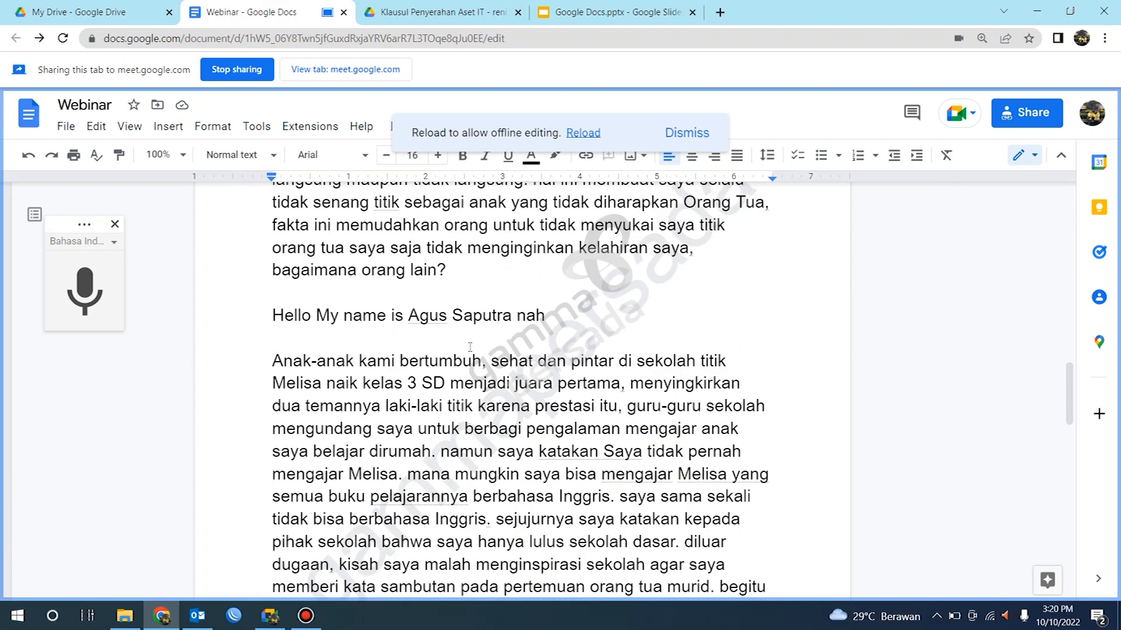
scroll(472, 355, "down", 5)
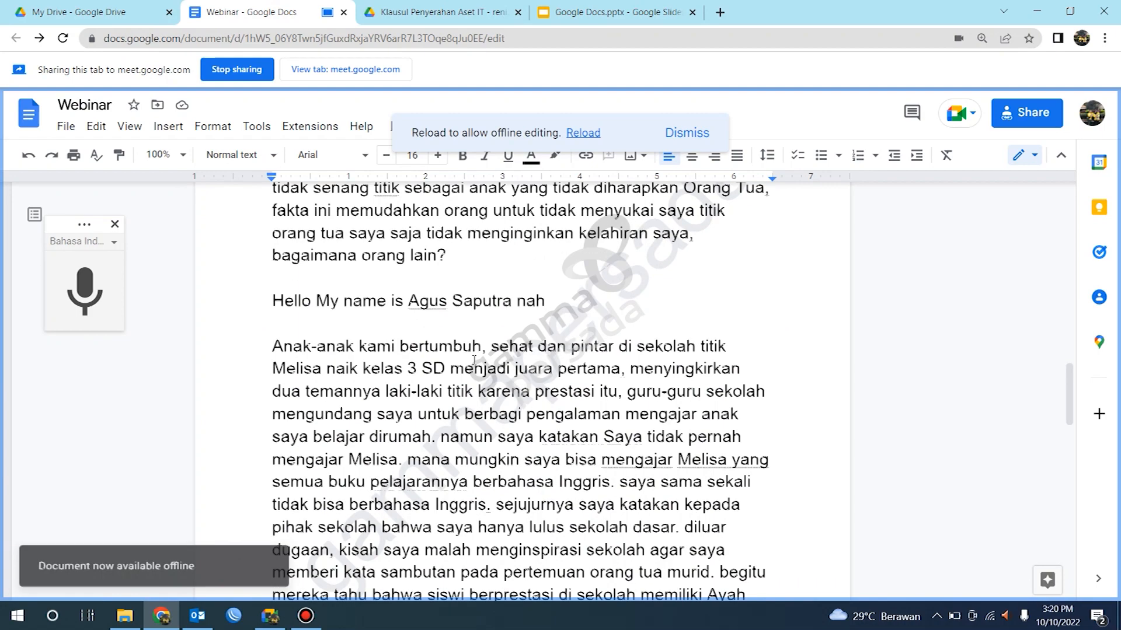
scroll(453, 382, "up", 6)
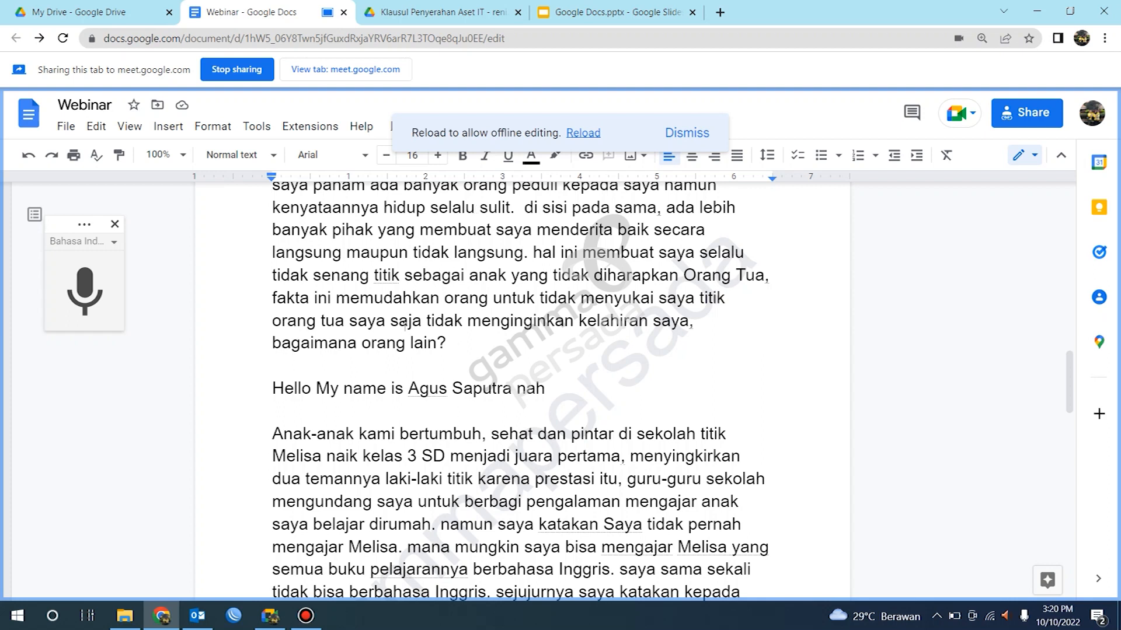
Step: Dismiss the notice asking to reload for offline editing
left_click(73, 128)
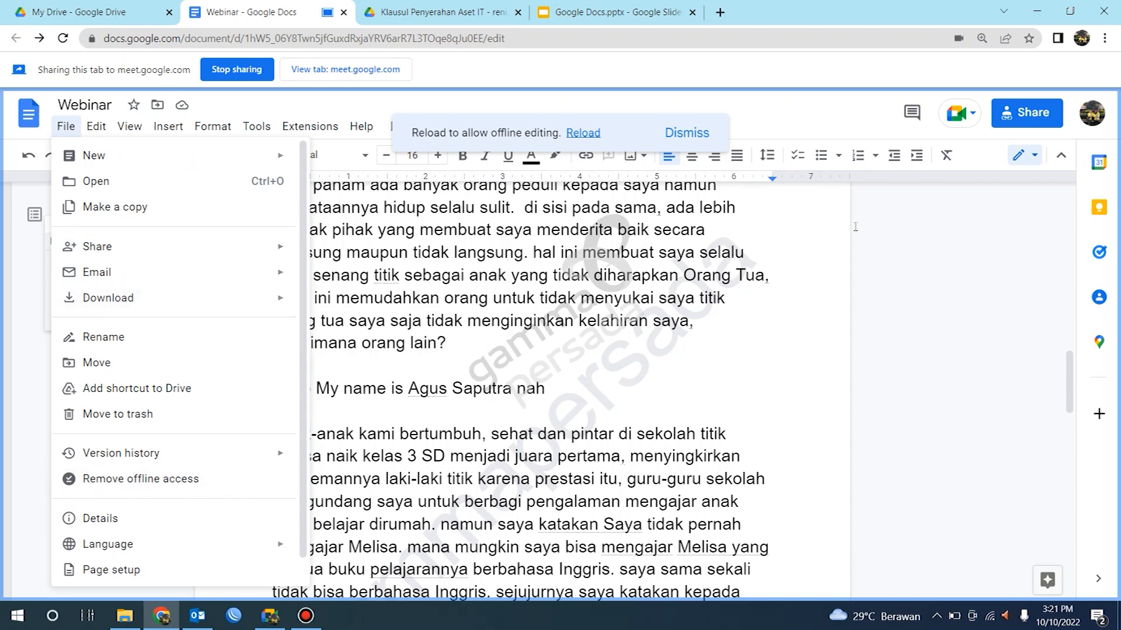
left_click(689, 136)
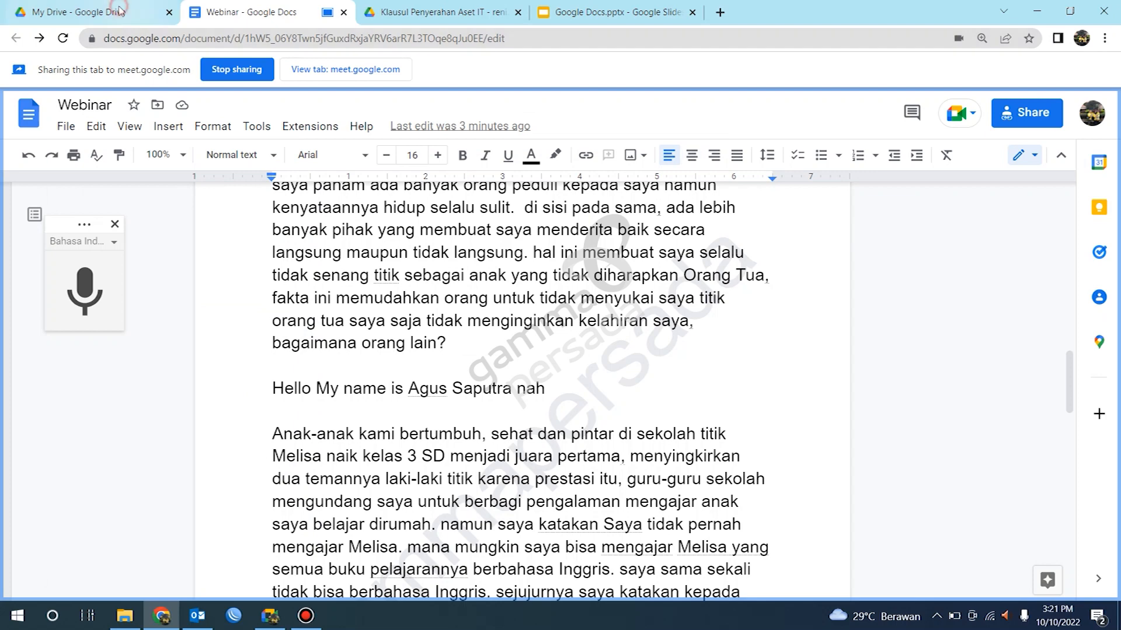
Step: Review the document's offline status in Drive and among the document's file options
left_click(118, 10)
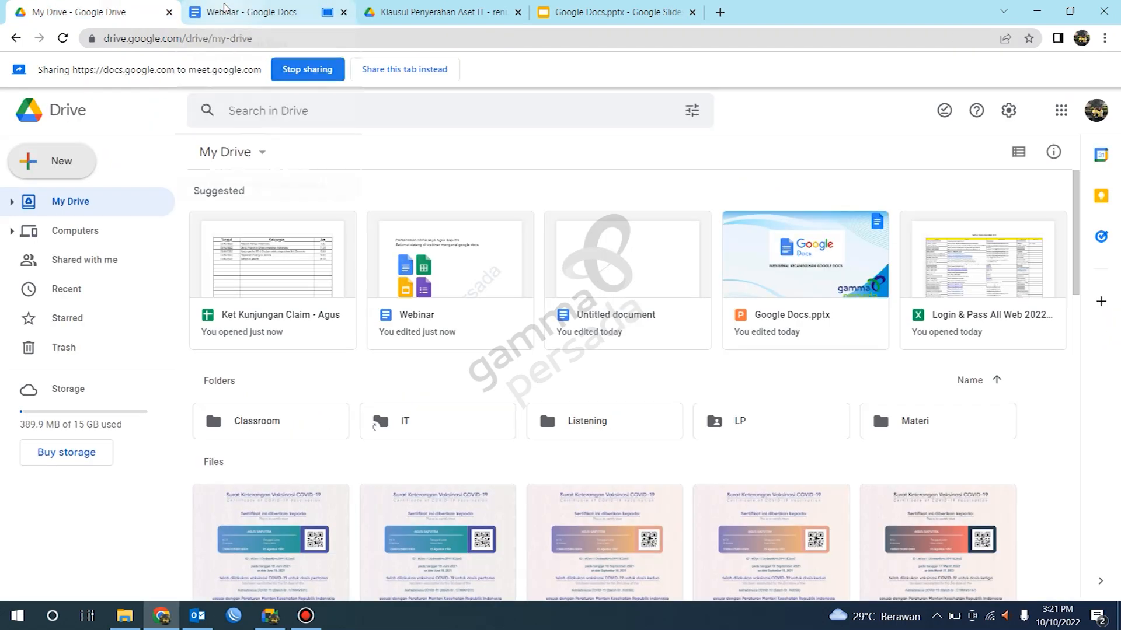
mouse_move(223, 8)
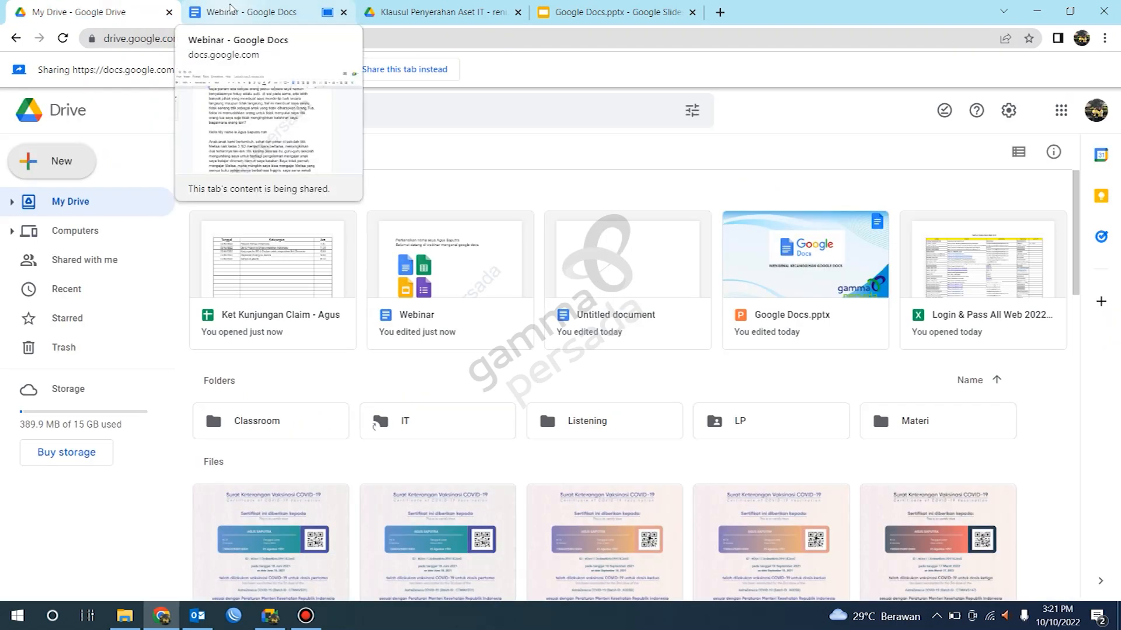
left_click(232, 8)
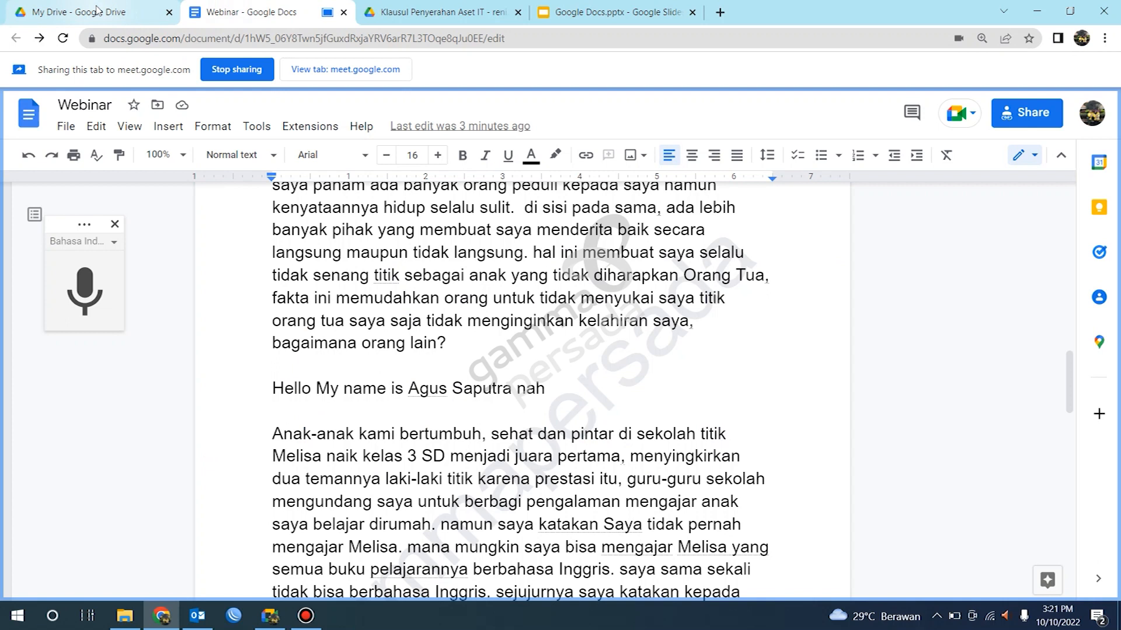
mouse_move(97, 10)
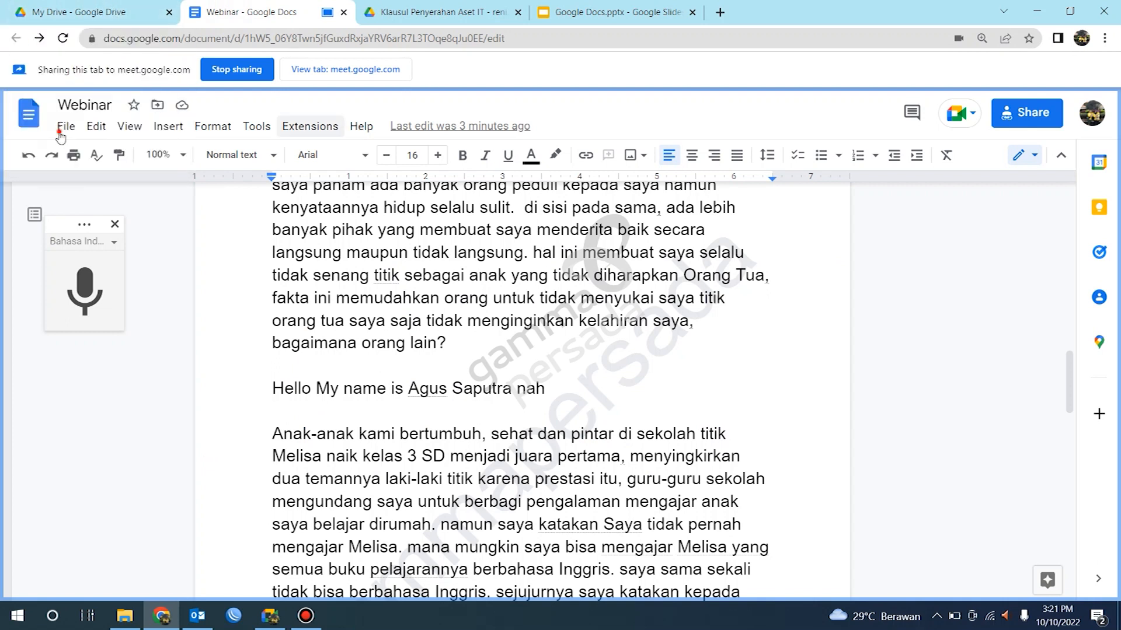
left_click(61, 131)
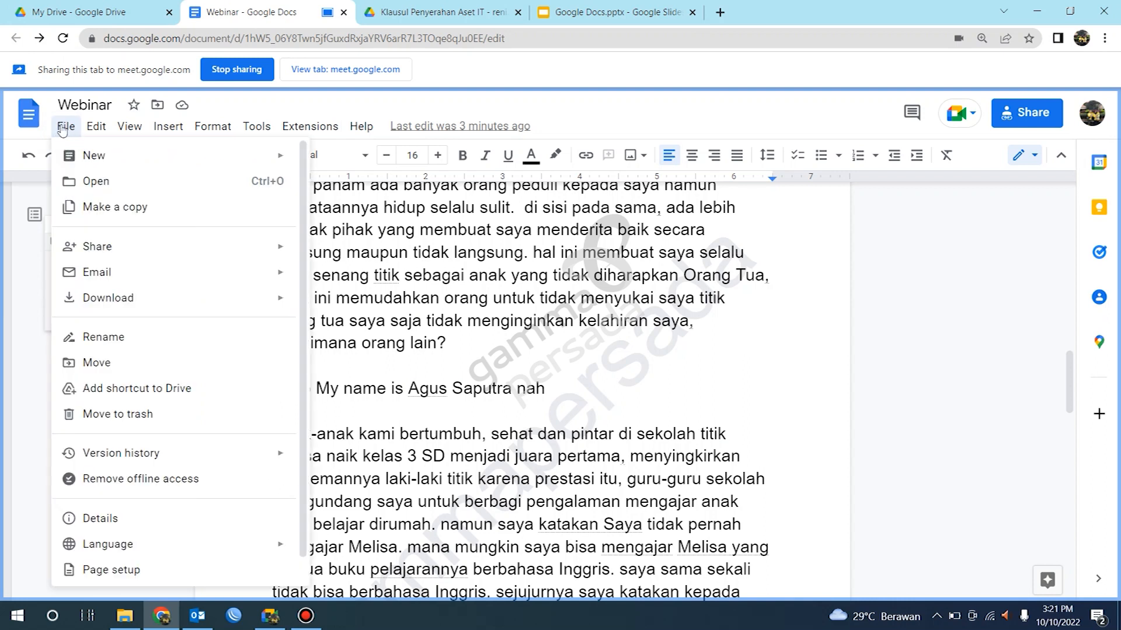
key("ctrl+shift+s")
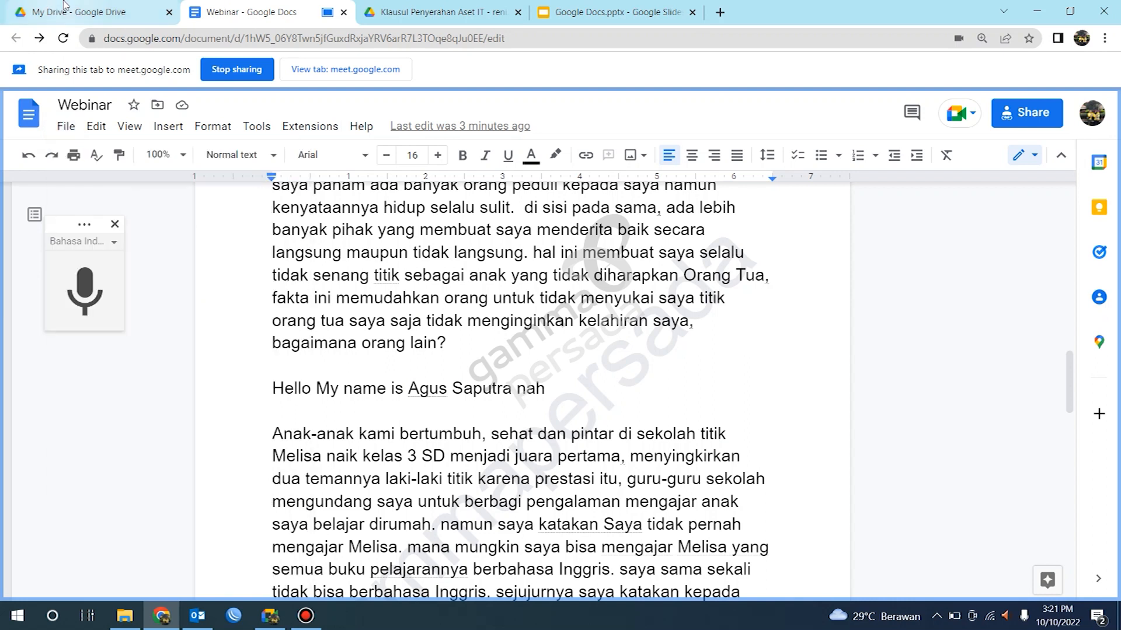
mouse_move(57, 5)
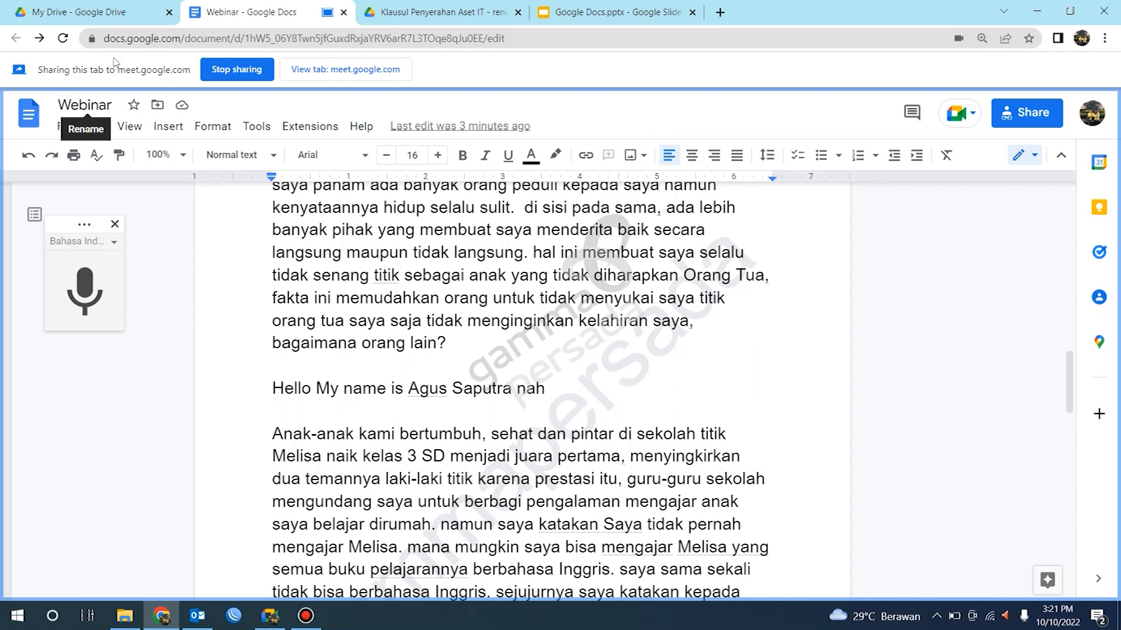
left_click(65, 128)
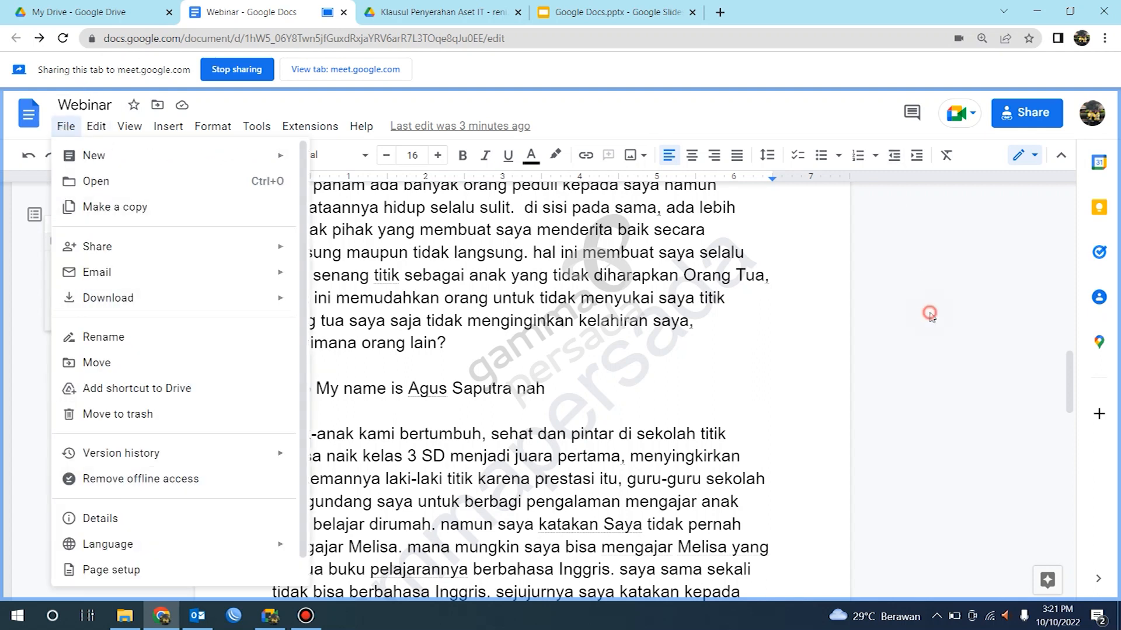
key("ctrl+shift+s")
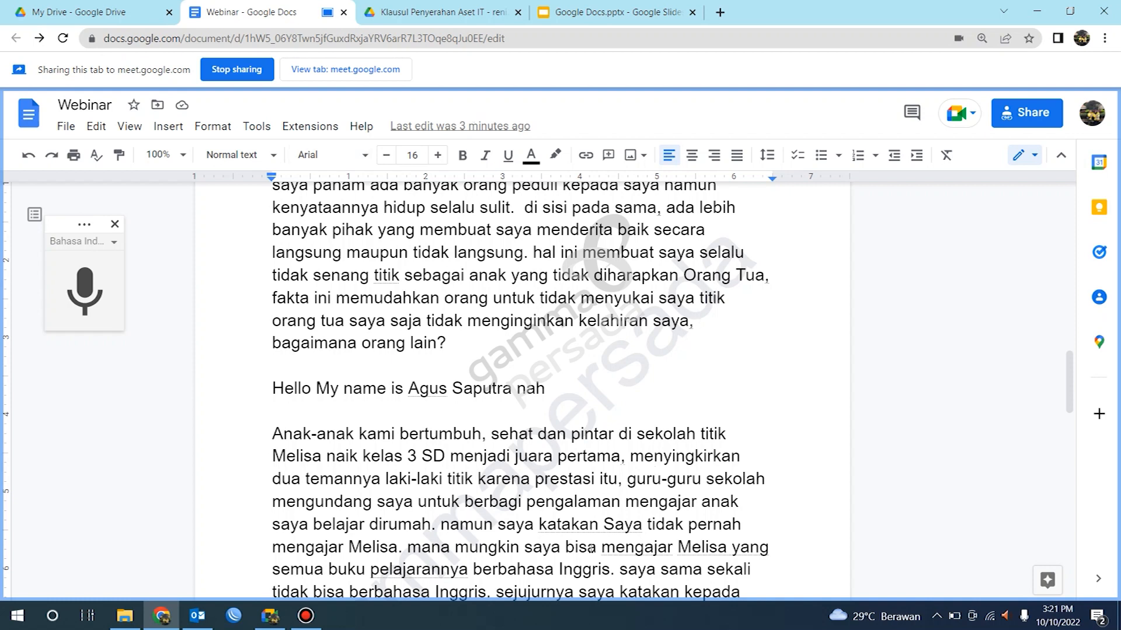
left_click(270, 616)
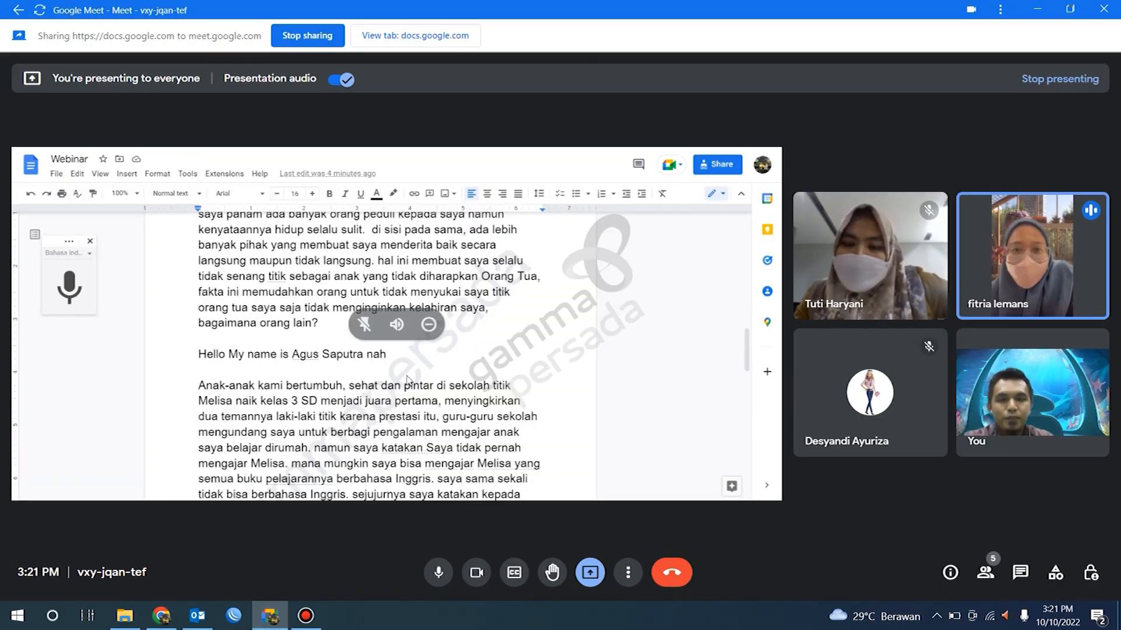
left_click(268, 623)
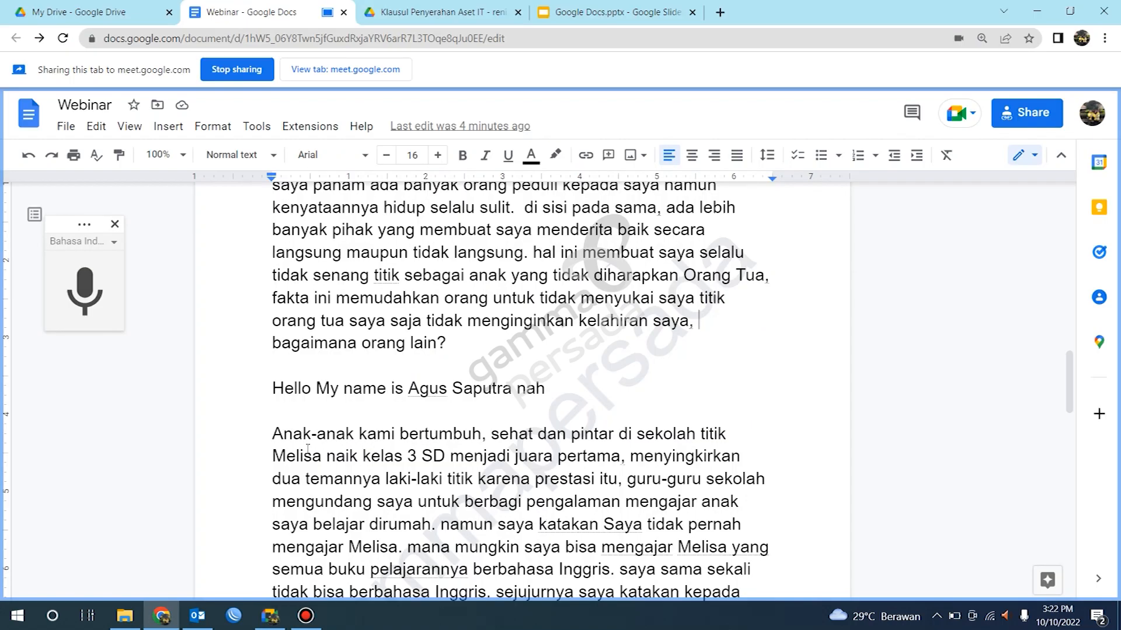
left_click(266, 624)
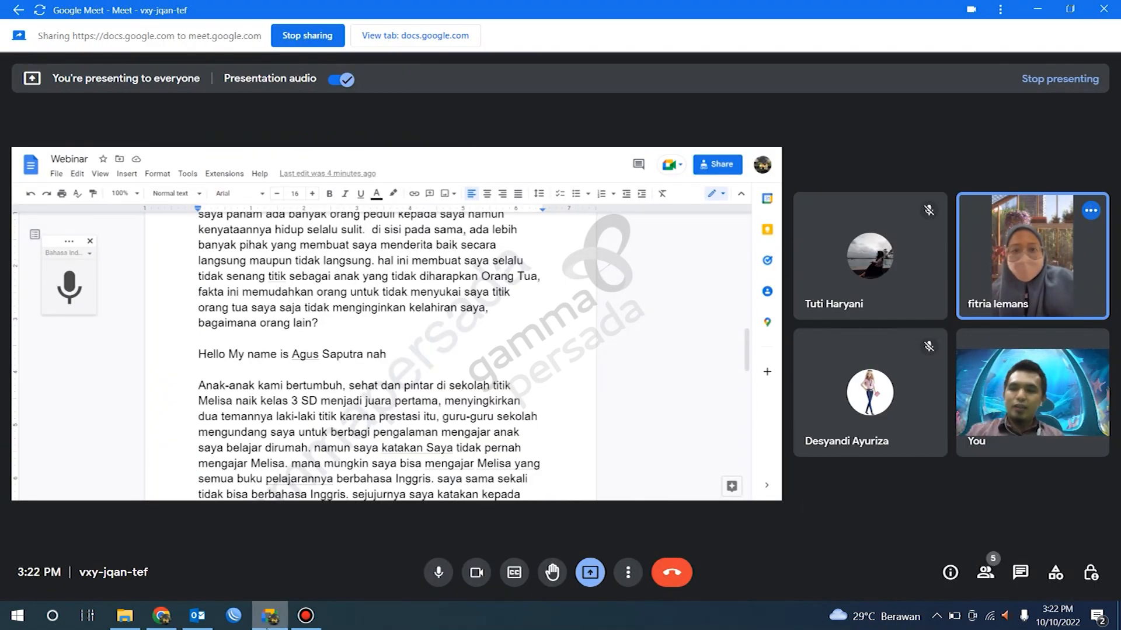
left_click(272, 616)
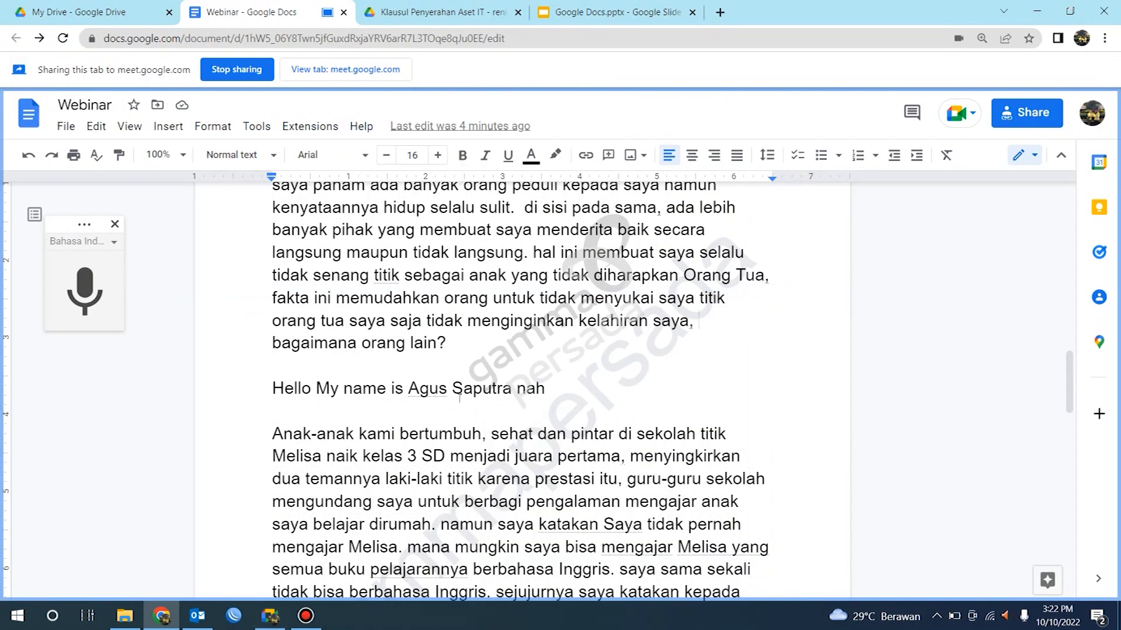
scroll(436, 435, "down", 8)
scroll(432, 430, "up", 4)
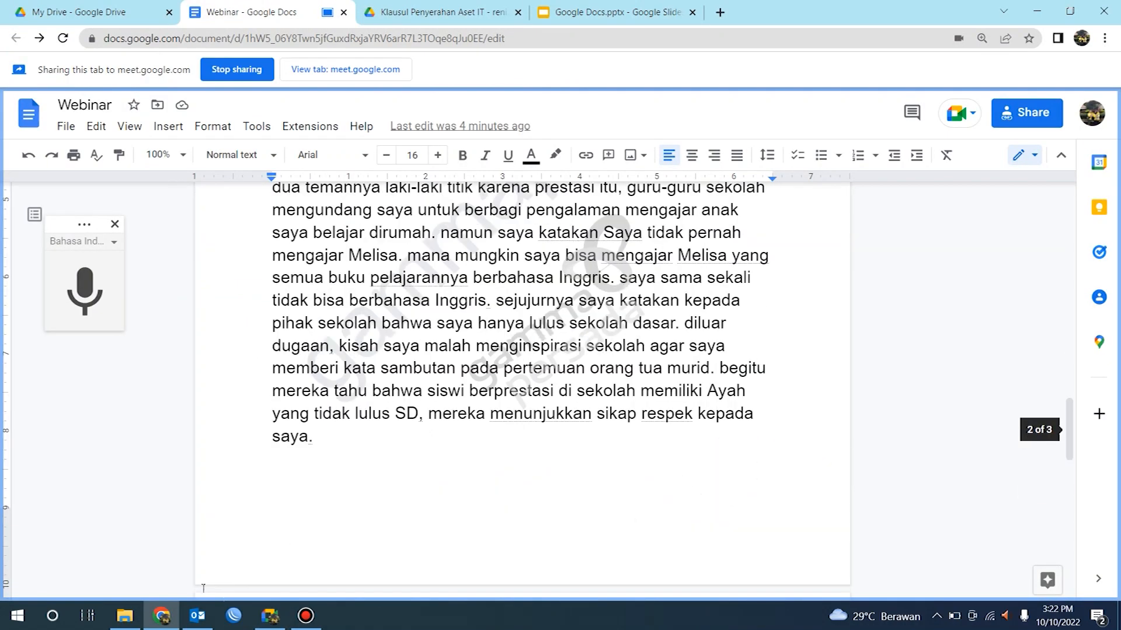
Step: Share the Google Docs.pptx slides tab in the meeting instead and advance to the TERIMA KASIH slide
left_click(584, 12)
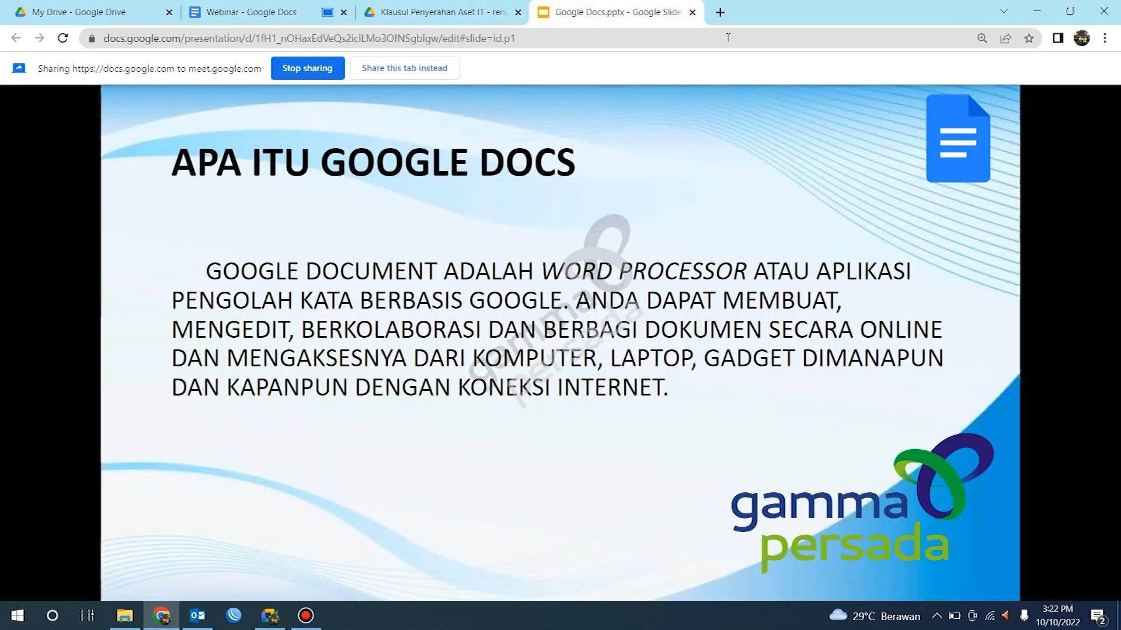
left_click(416, 69)
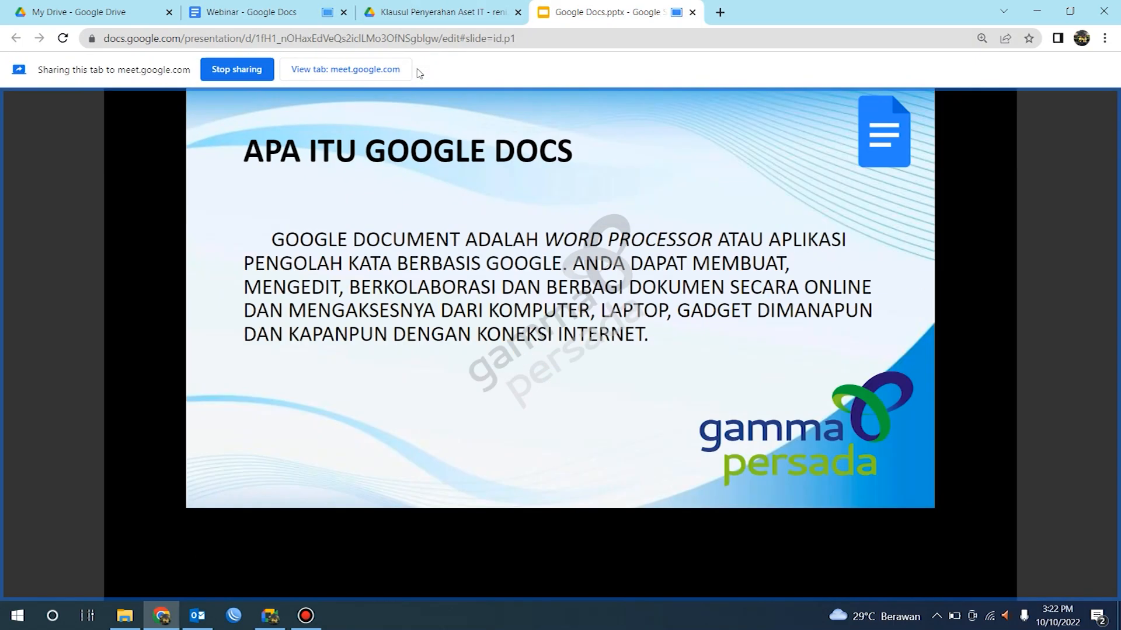
key("Right")
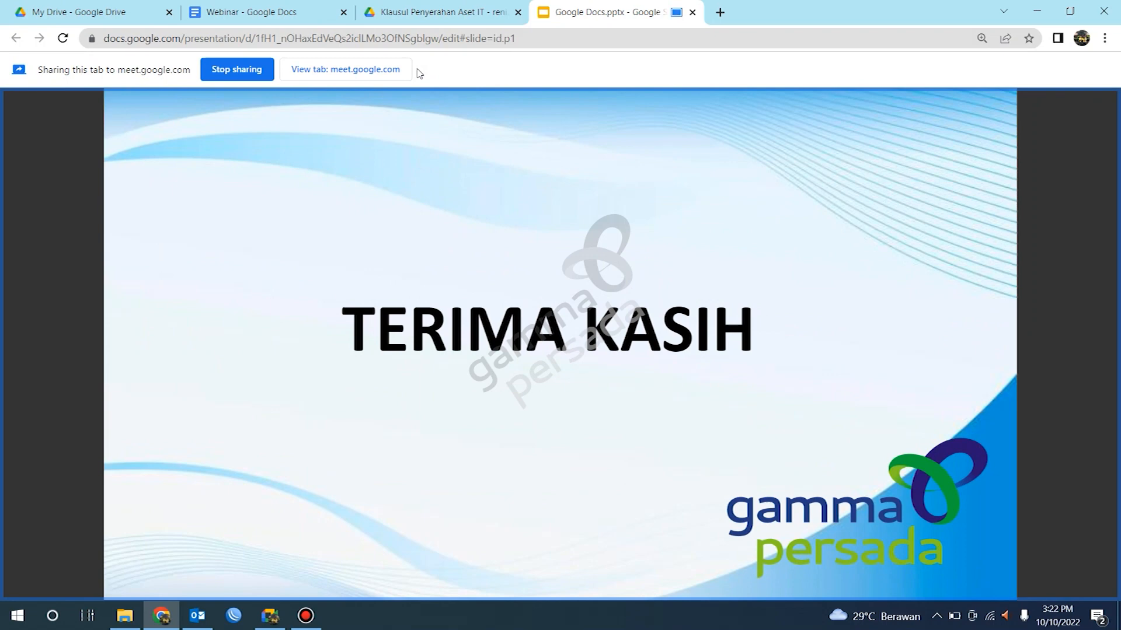
Step: Switch back to the Meet window showing the presented closing slide
left_click(267, 612)
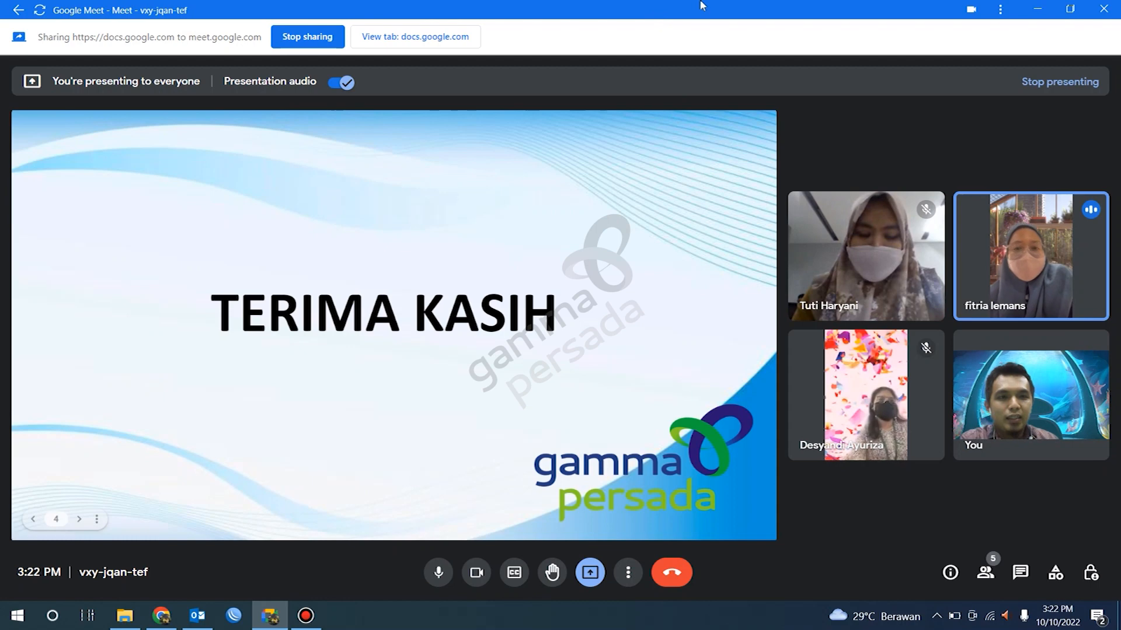
mouse_move(701, 6)
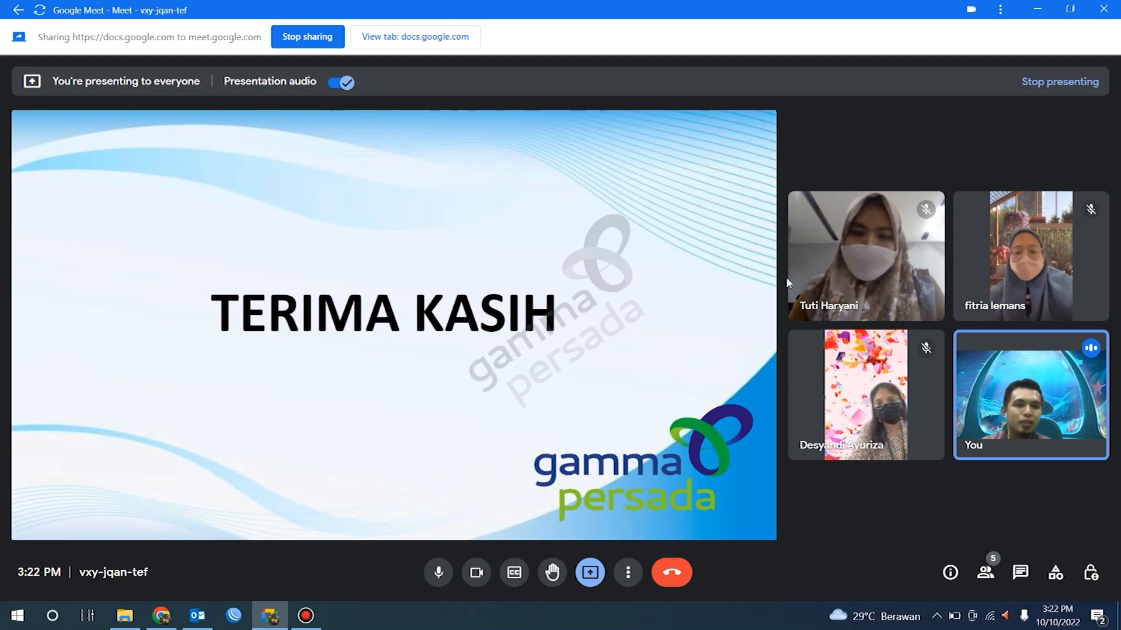
mouse_move(765, 260)
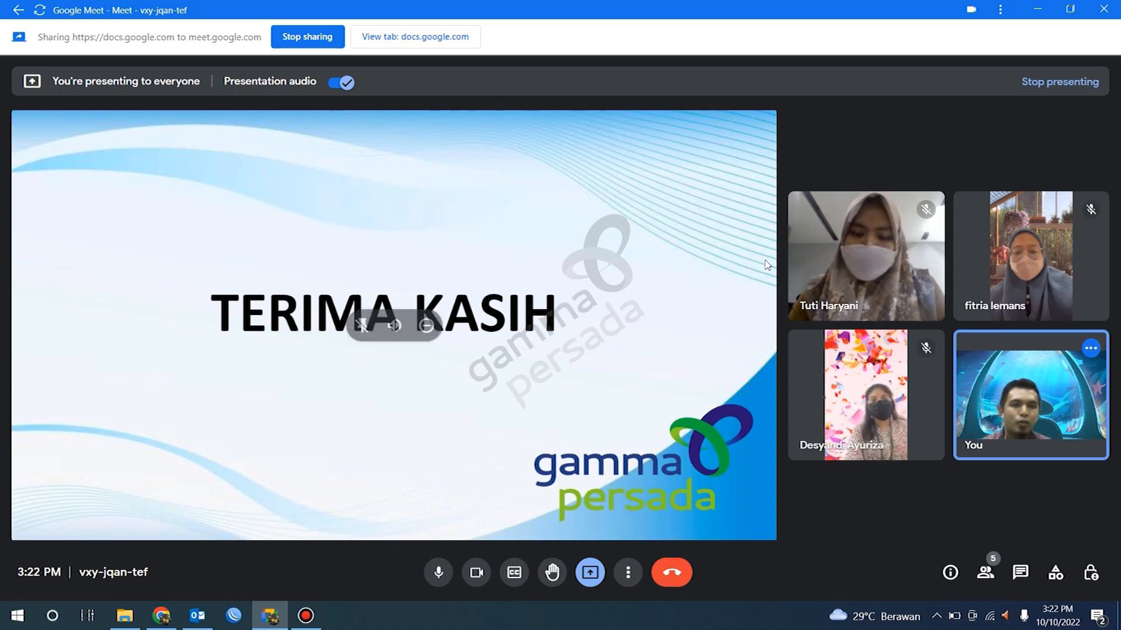